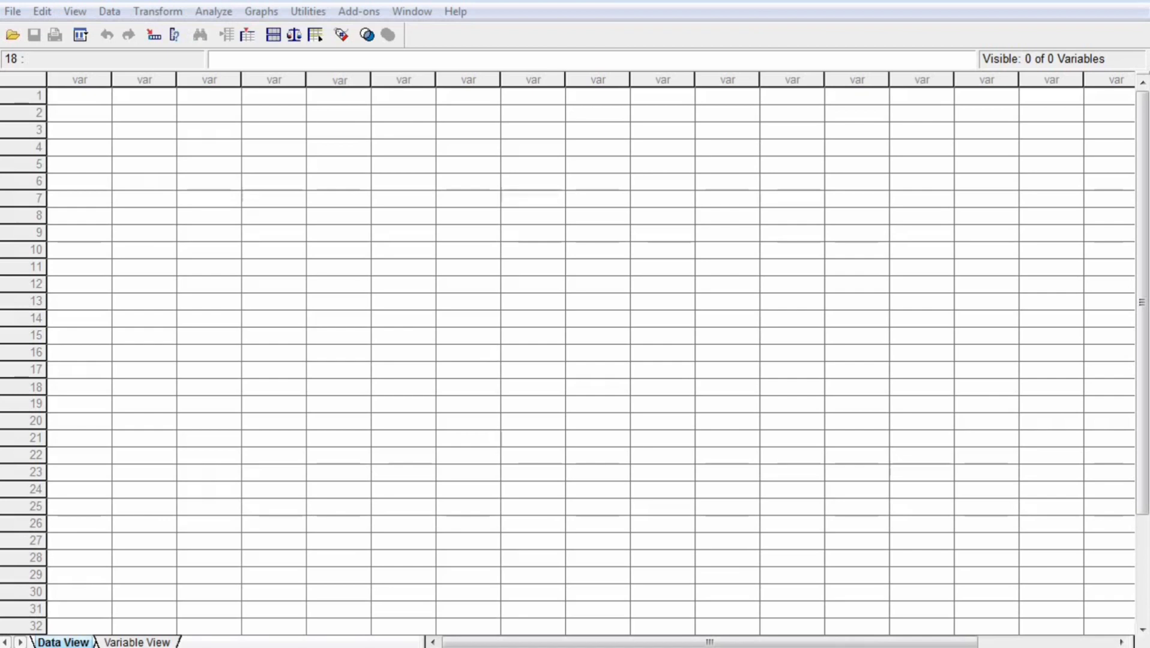
Show the variable definitions and name the first variable Id.
{"action": "left_click", "coordinate": [152, 642]}
{"action": "left_click", "coordinate": [62, 641]}
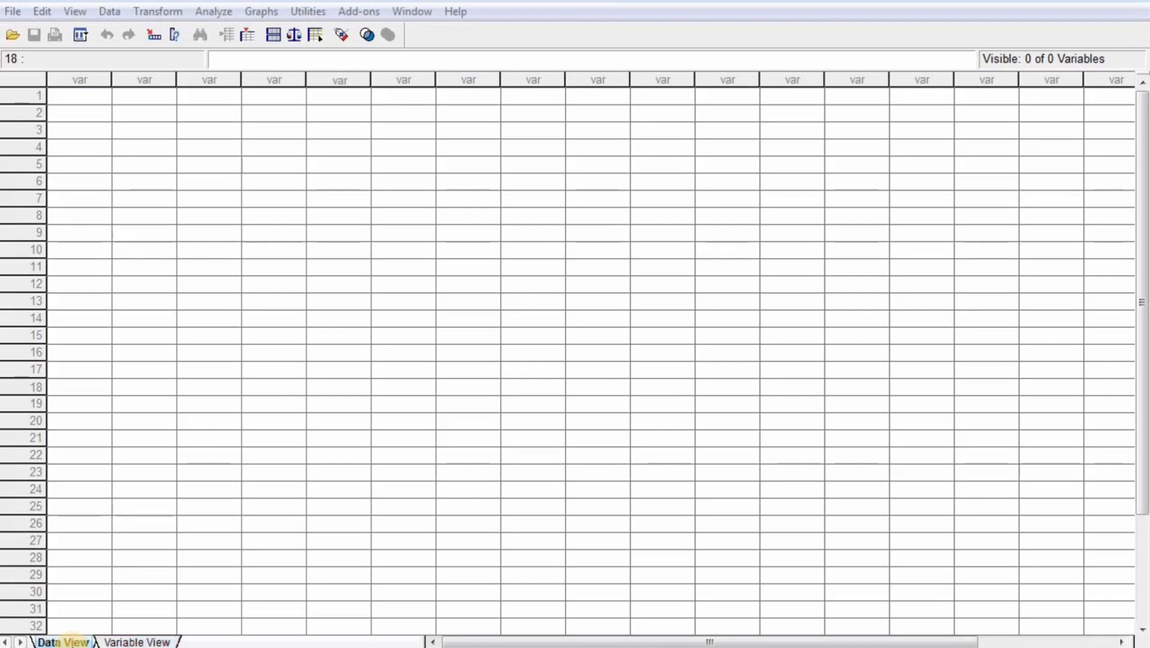
{"action": "left_click", "coordinate": [135, 642]}
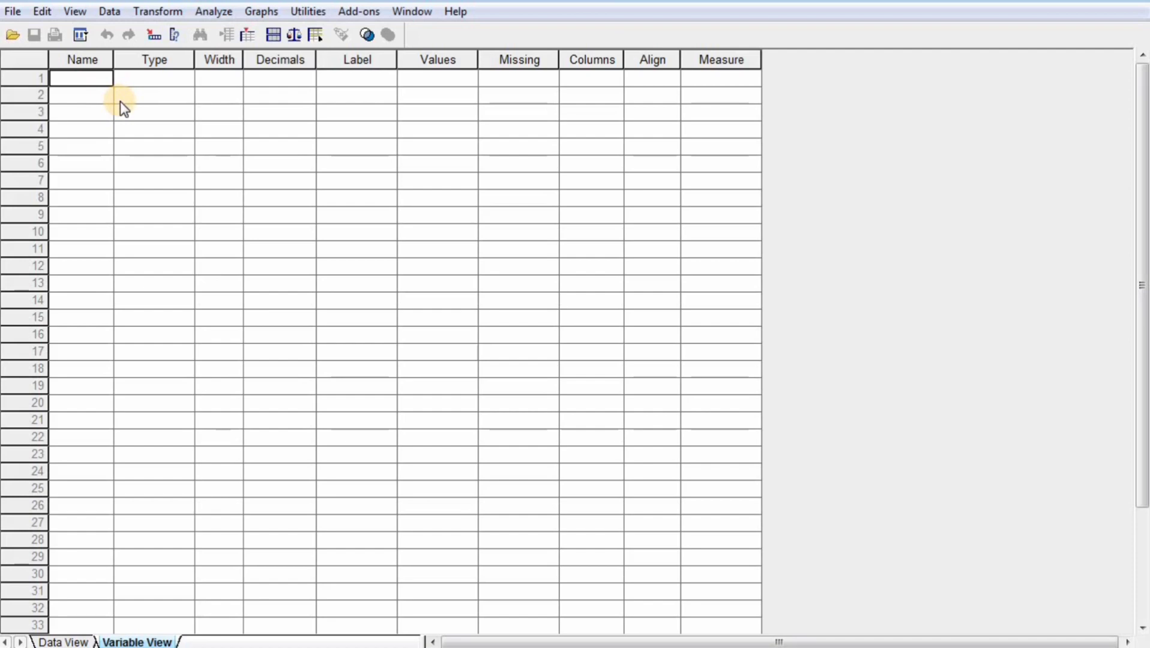
{"action": "type", "text": "Id"}
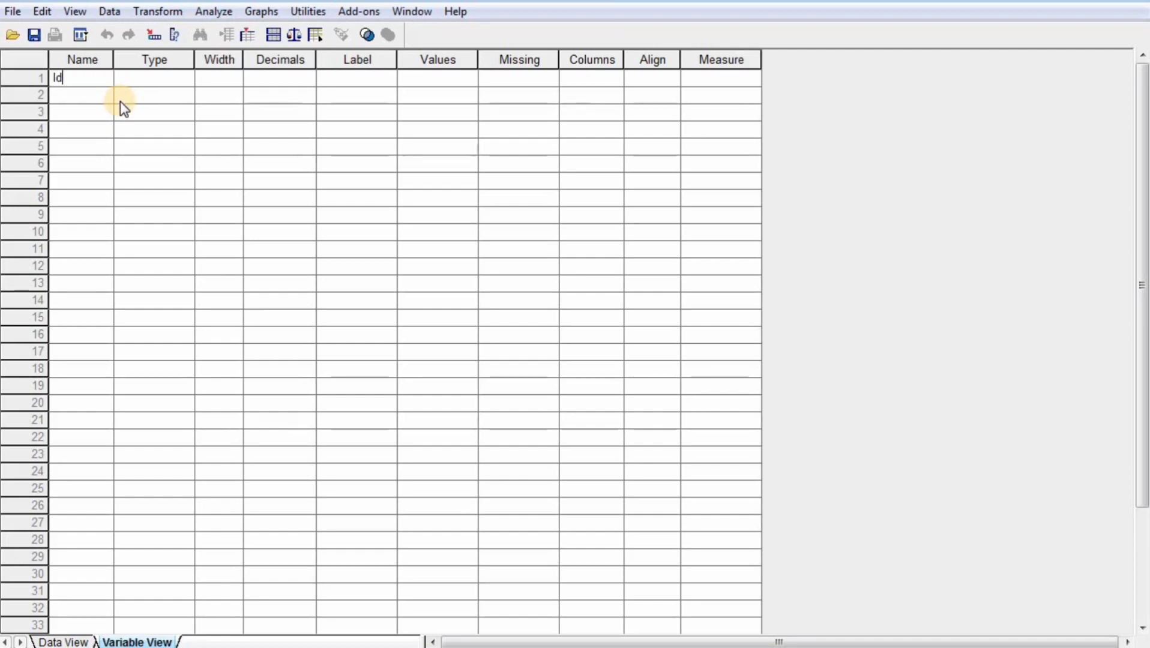
{"action": "left_click", "coordinate": [159, 114]}
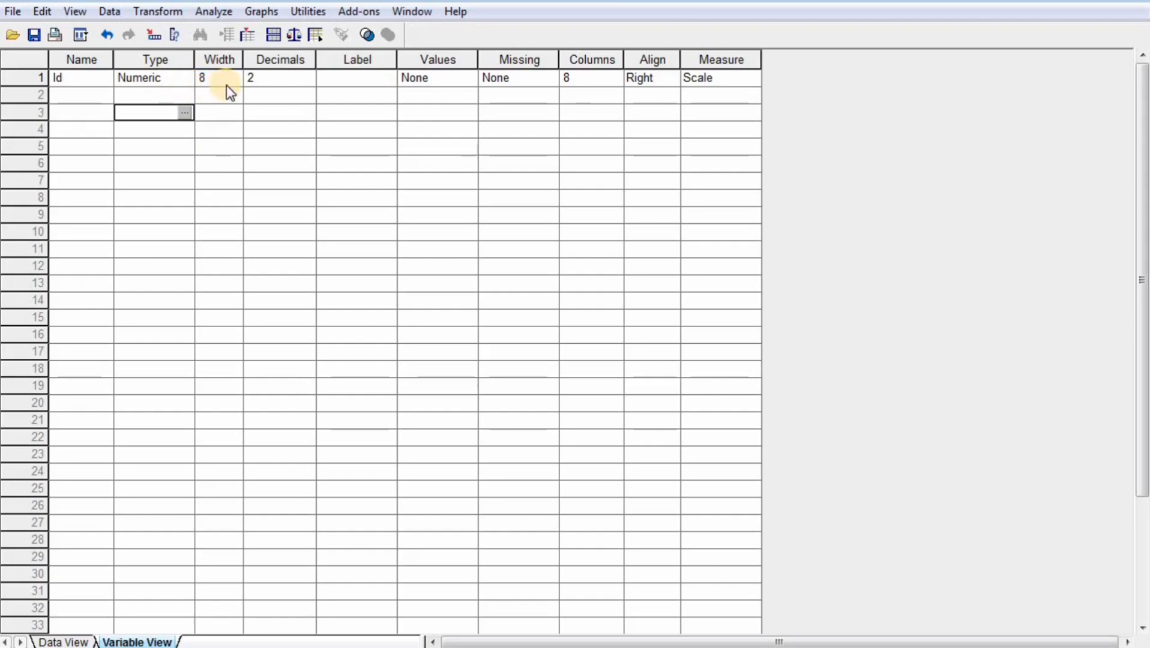
Set the Id variable's decimals to 0 and its label to Identity.
{"action": "left_click", "coordinate": [303, 83]}
{"action": "left_click", "coordinate": [306, 84]}
{"action": "left_click", "coordinate": [305, 83]}
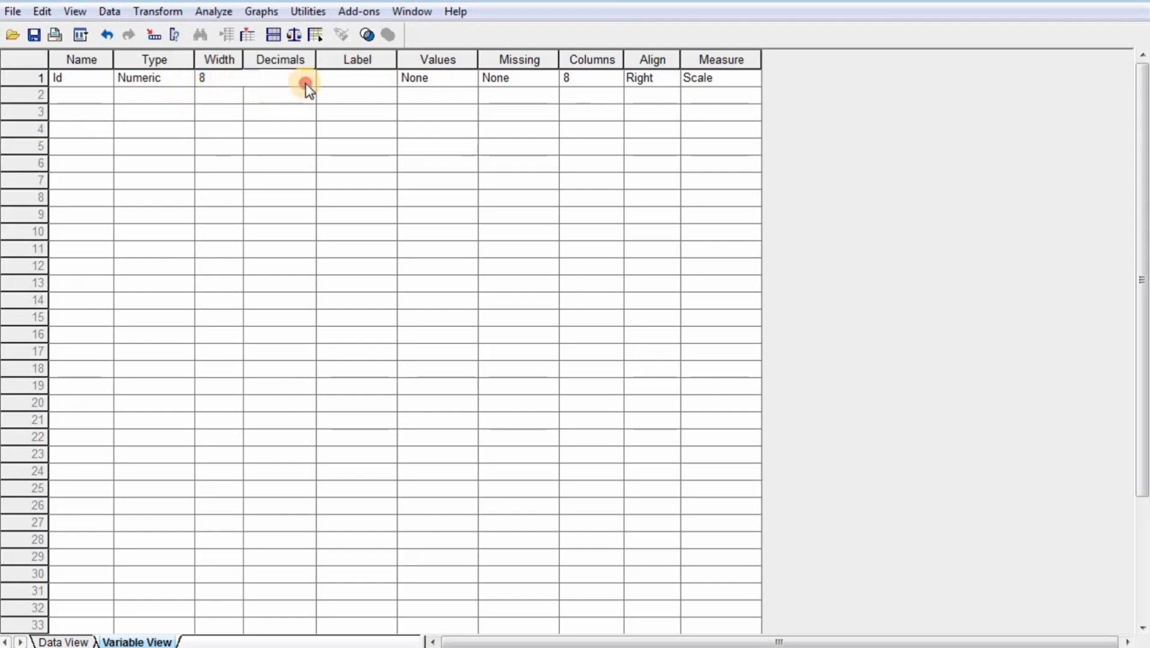
{"action": "left_click", "coordinate": [292, 100]}
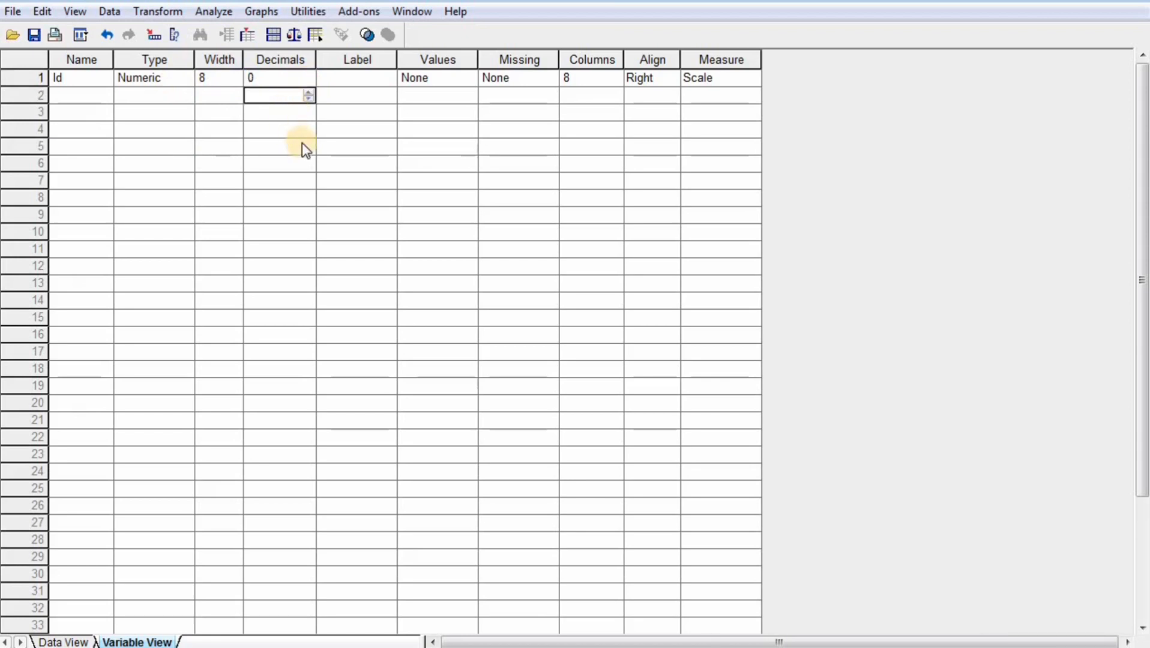
{"action": "left_click", "coordinate": [361, 81]}
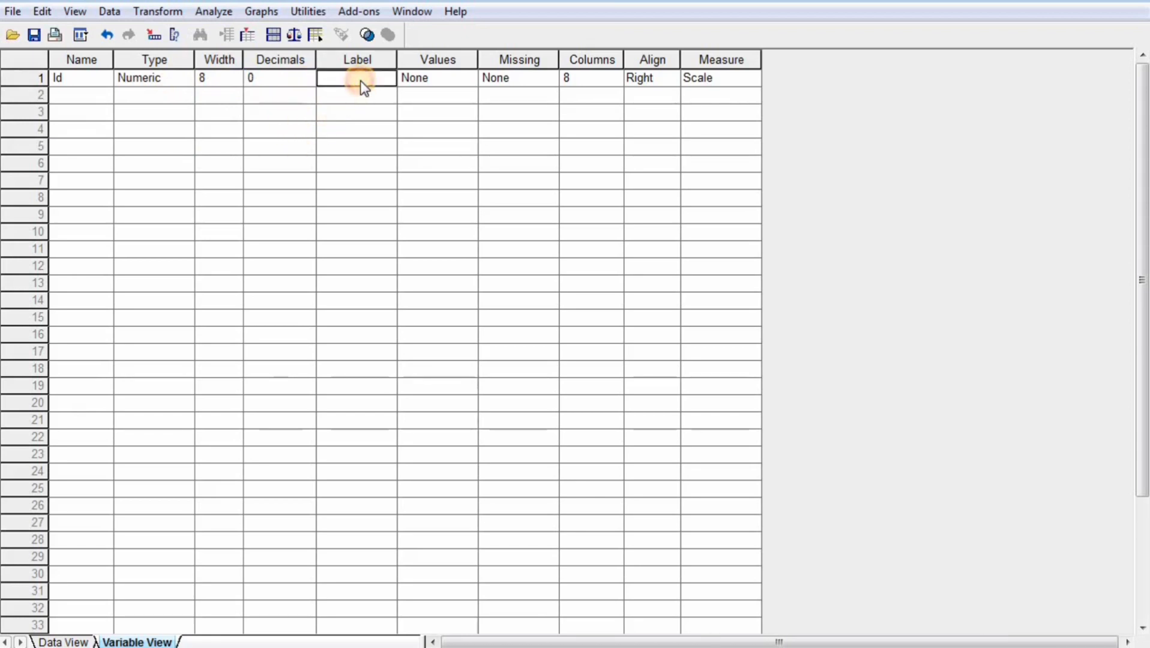
{"action": "type", "text": "Identity"}
{"action": "left_click", "coordinate": [356, 127]}
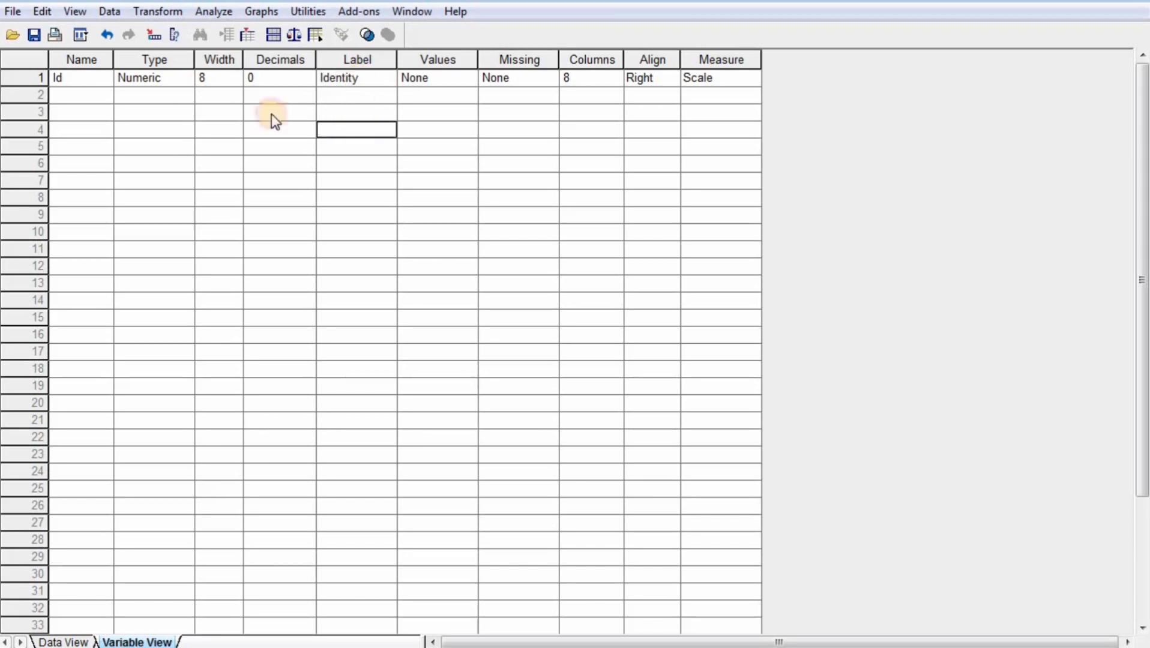
Switch to the Scale 2 document in Word and examine the Self-Efficacy Scale's instructions and its demographic fields.
{"action": "left_click", "coordinate": [96, 96]}
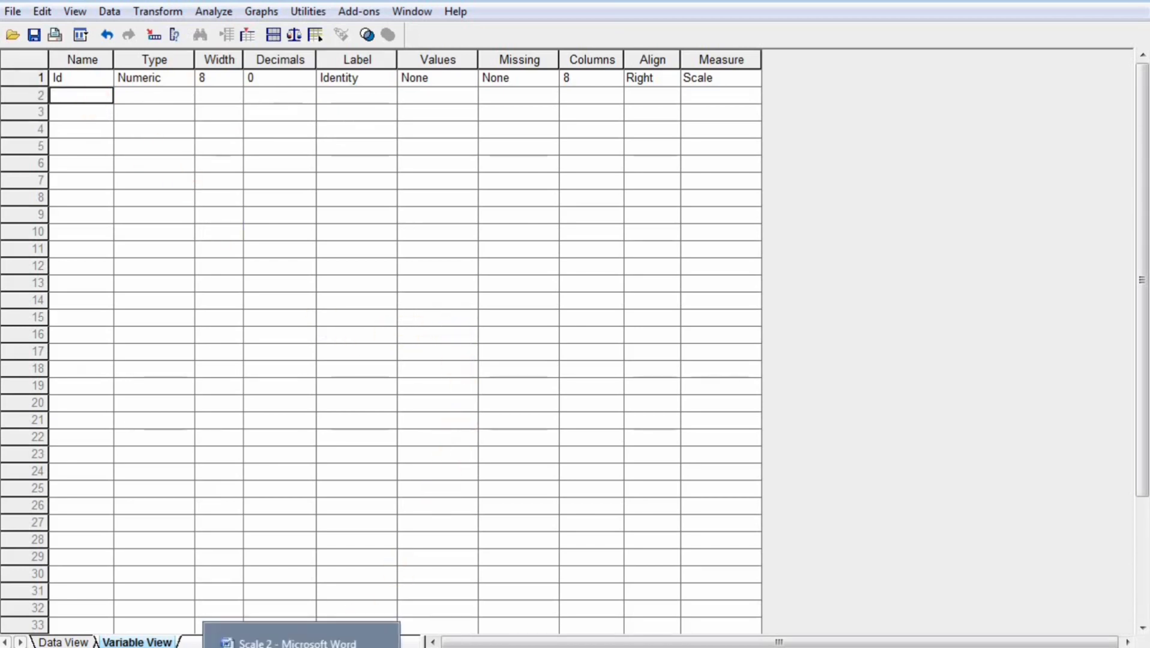
{"action": "left_click", "coordinate": [300, 637]}
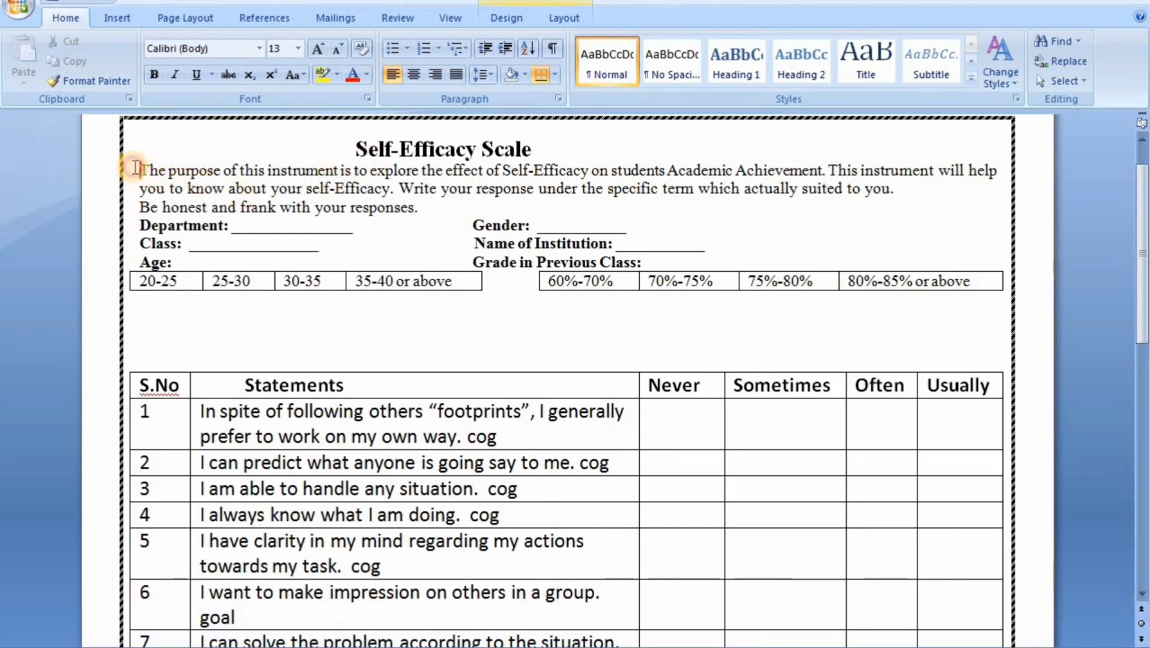
{"action": "left_click_drag", "start_coordinate": [141, 169], "coordinate": [480, 216]}
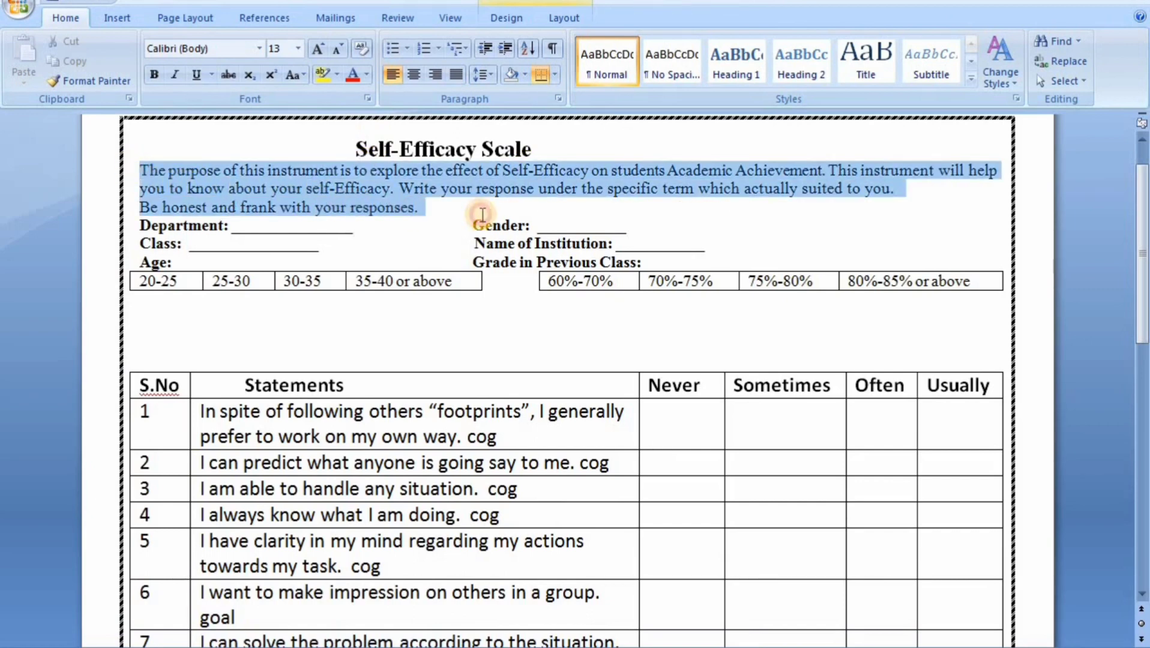
{"action": "left_click", "coordinate": [451, 222]}
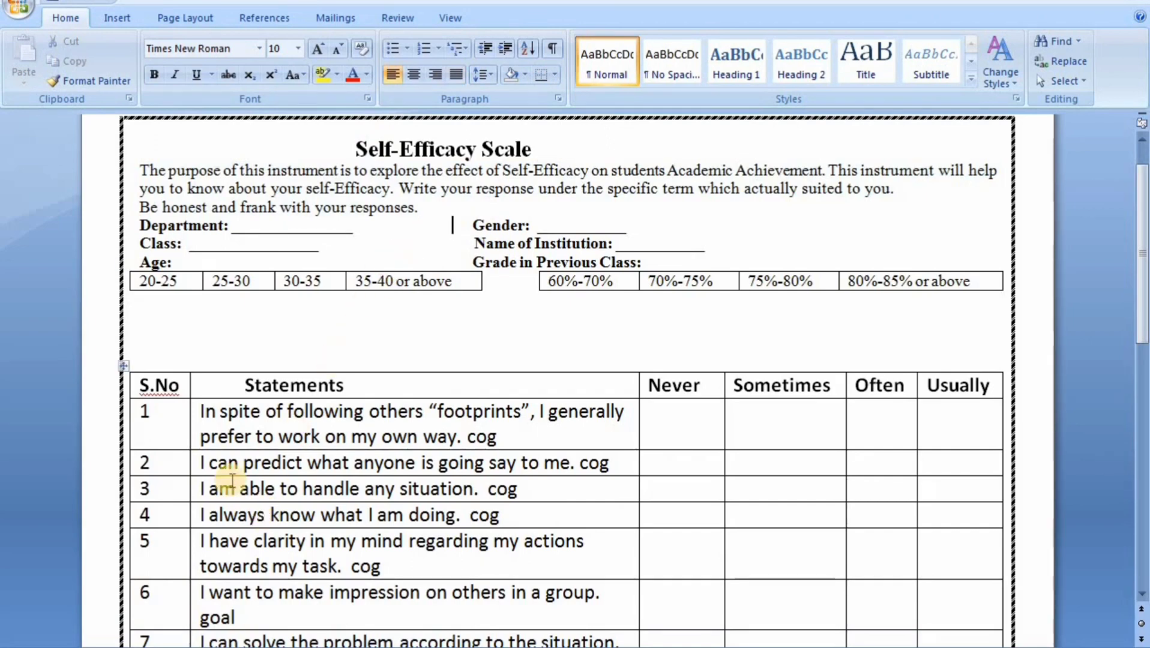
{"action": "left_click", "coordinate": [230, 232]}
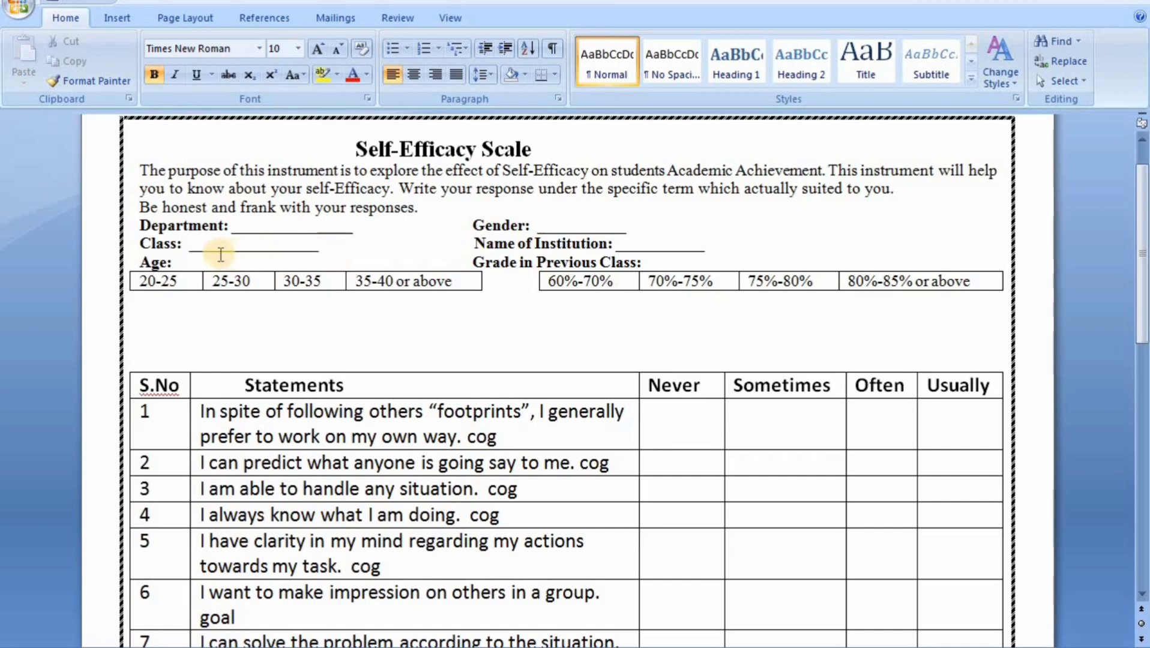
{"action": "left_click", "coordinate": [203, 262]}
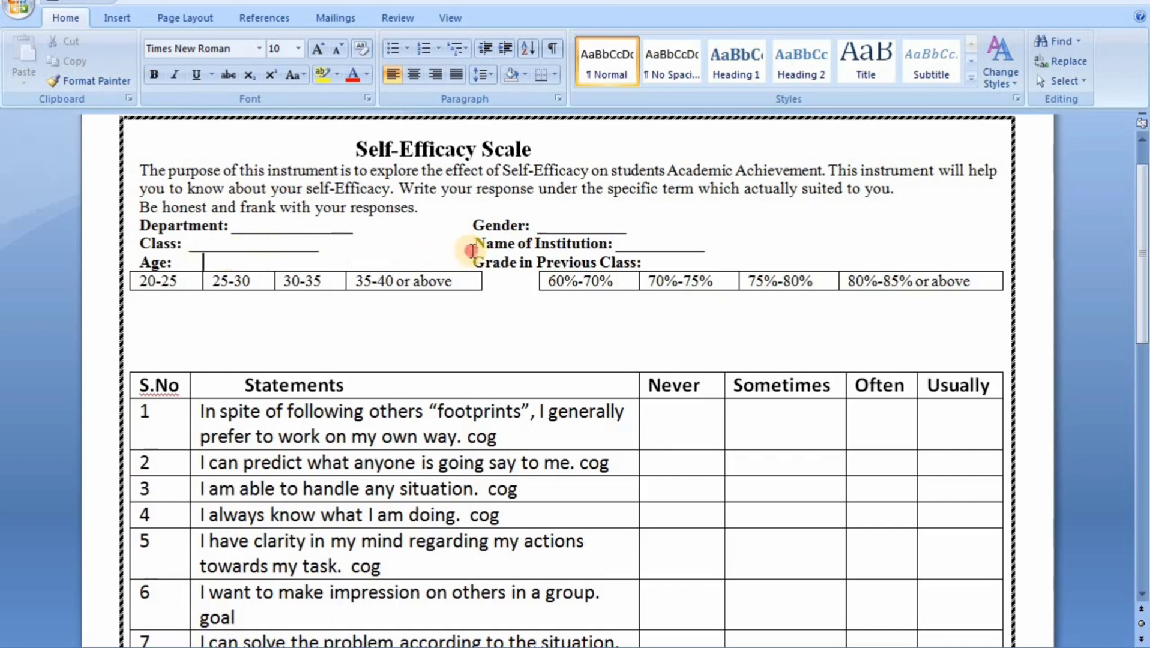
{"action": "left_click", "coordinate": [164, 273]}
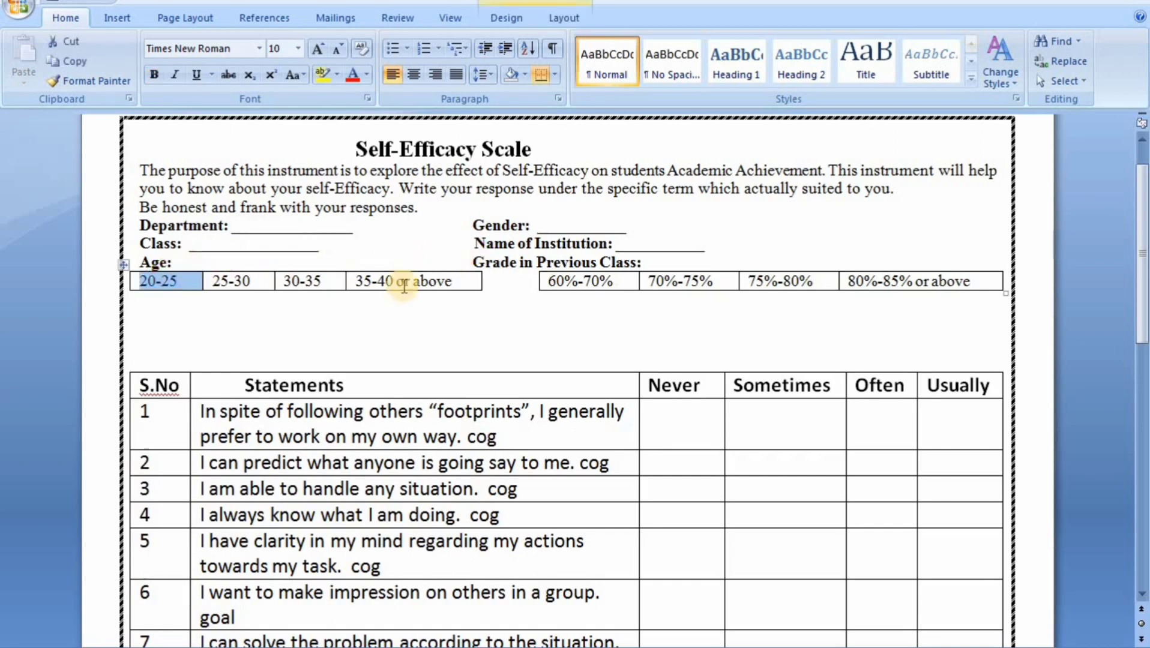
{"action": "left_click", "coordinate": [532, 262]}
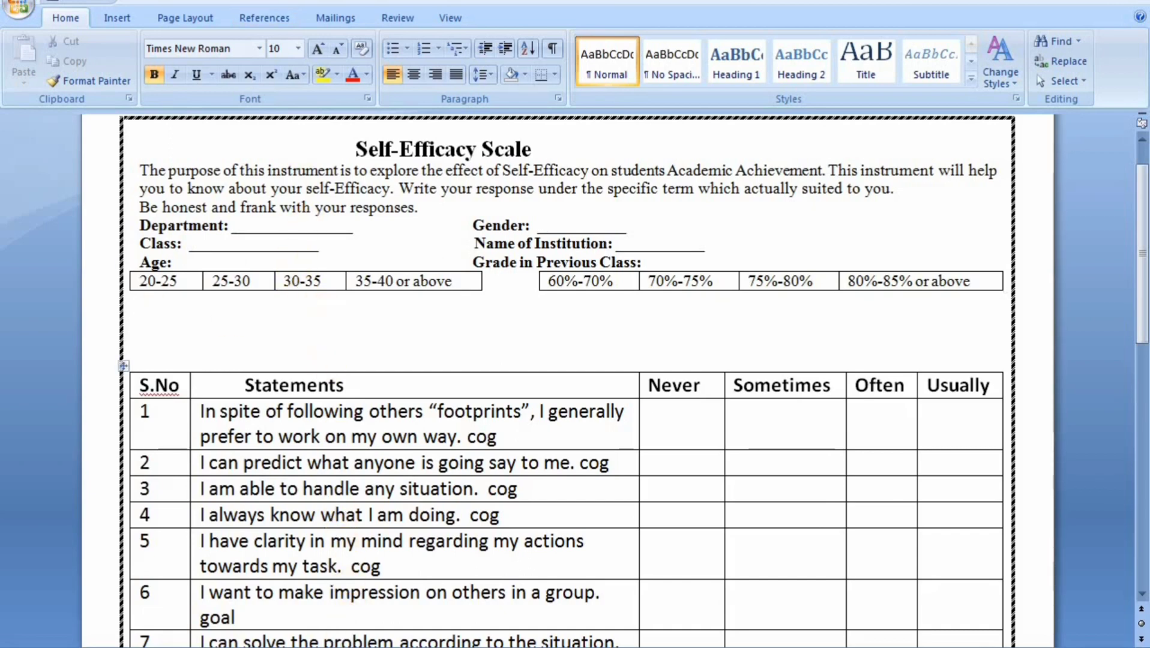
Return to SPSS and define a variable named Deptt in row 2 with the label Department.
{"action": "left_click", "coordinate": [358, 646]}
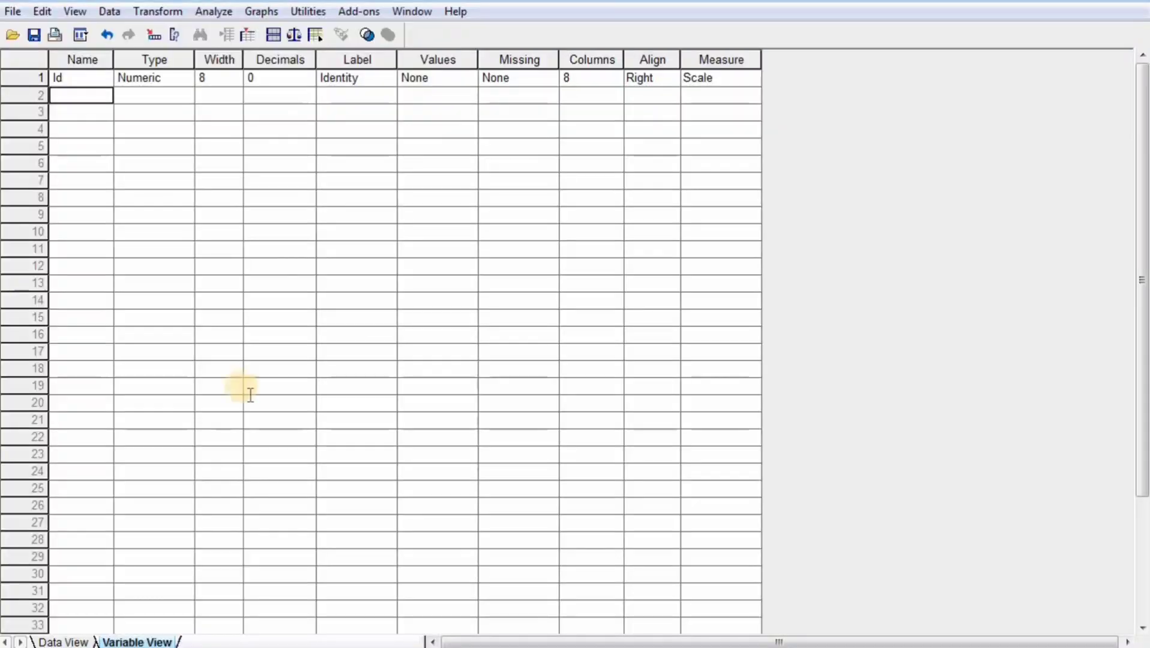
{"action": "type", "text": "De"}
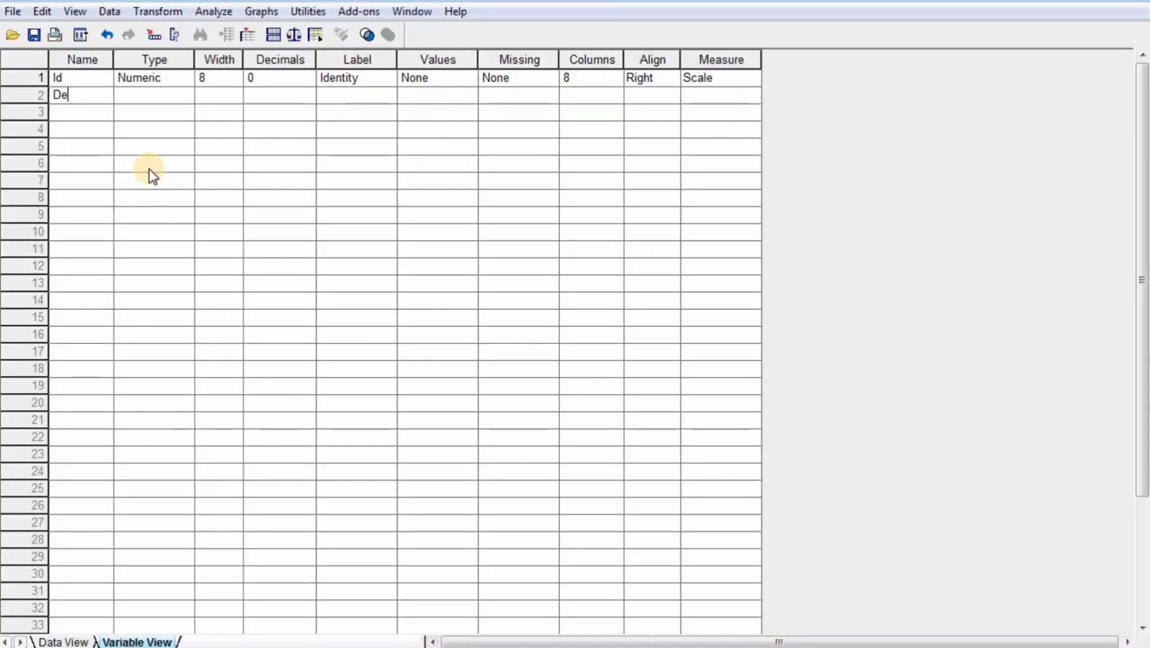
{"action": "type", "text": "ptt"}
{"action": "left_click", "coordinate": [217, 115]}
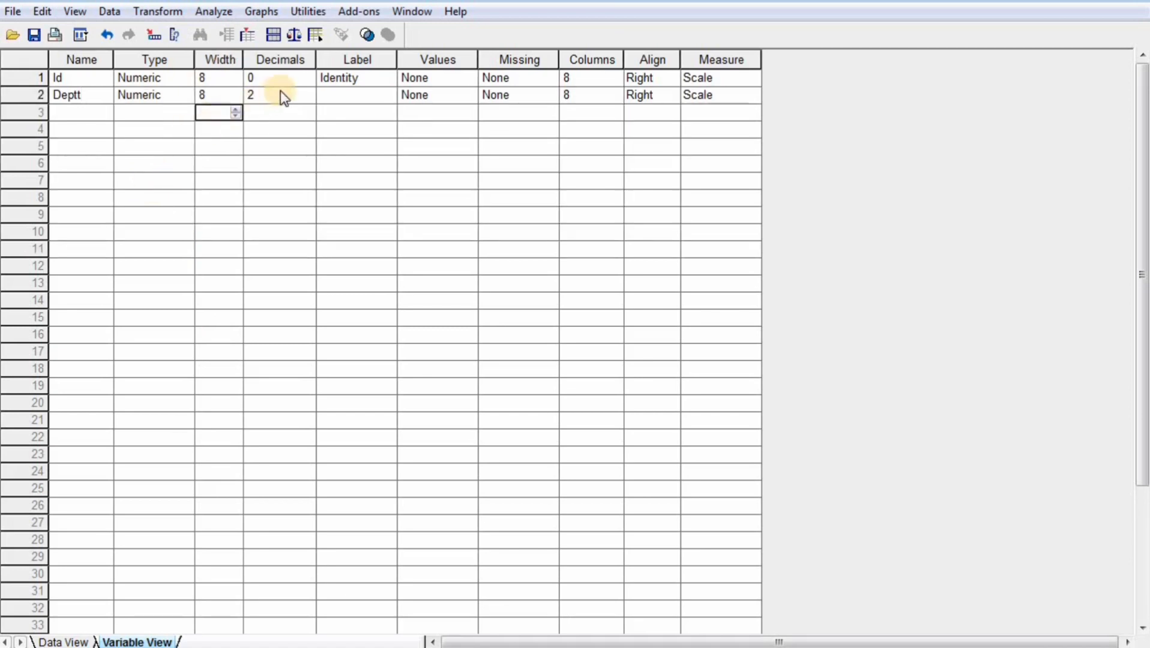
{"action": "left_click", "coordinate": [343, 98]}
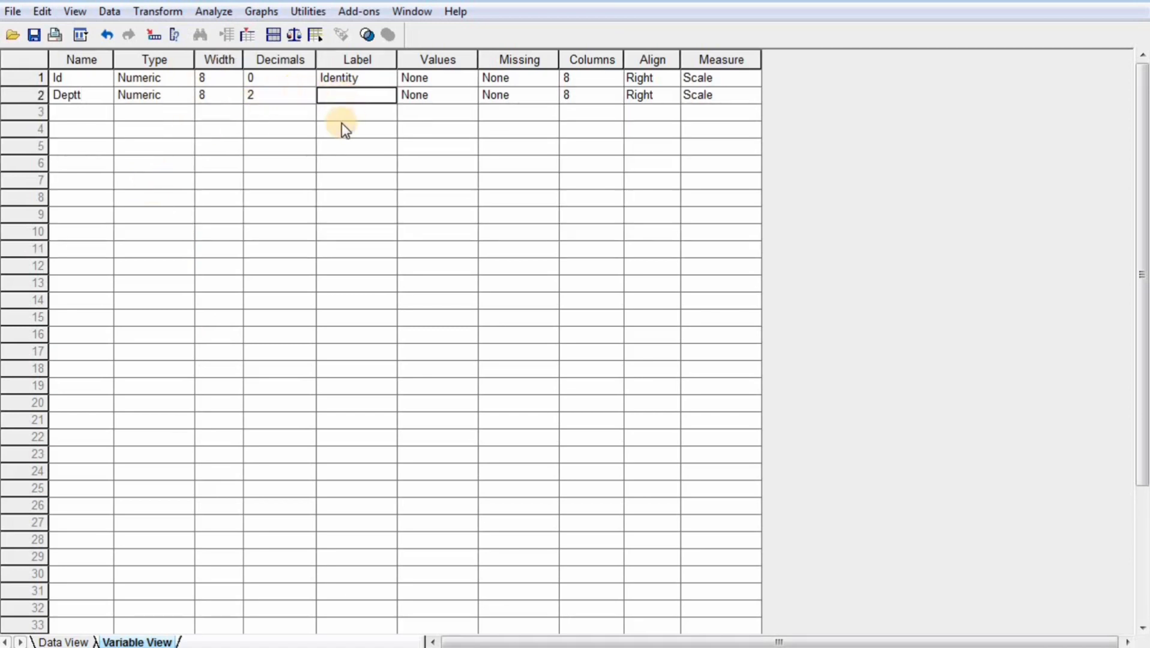
{"action": "type", "text": "Department"}
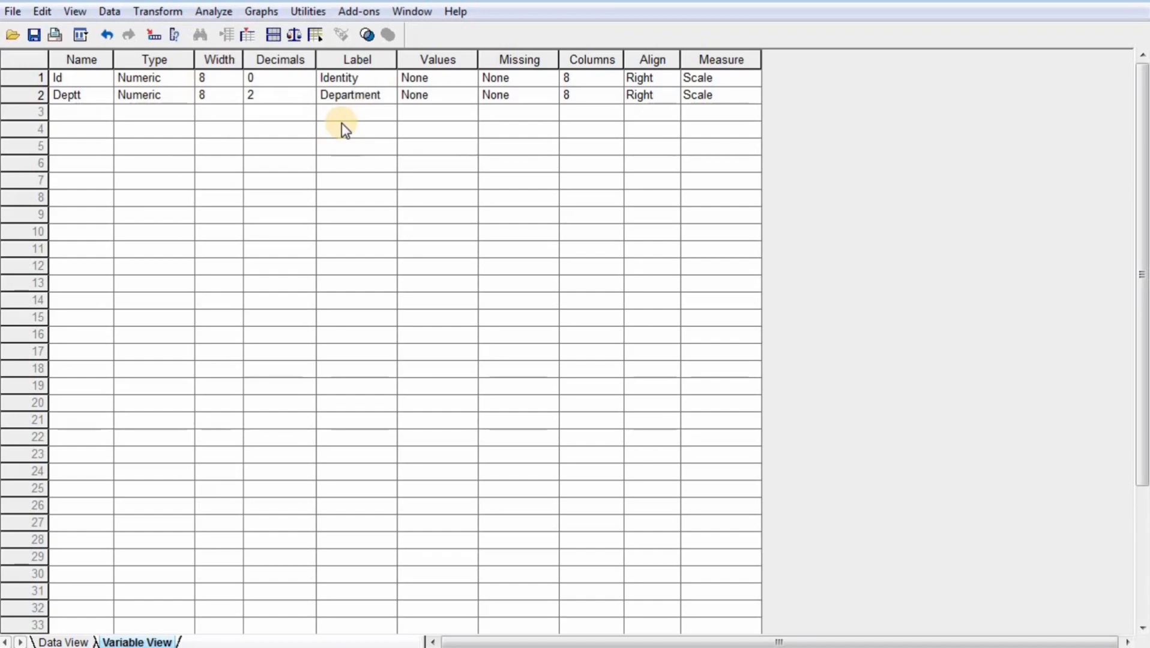
{"action": "left_click", "coordinate": [354, 167]}
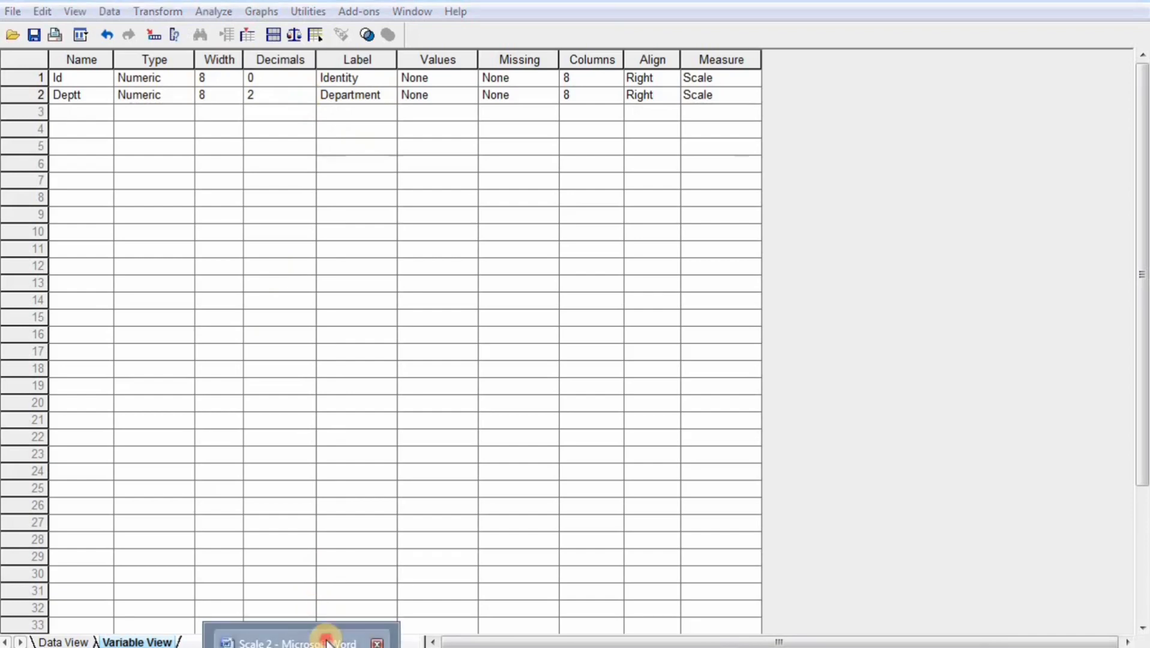
Consult the Scale 2 document in Word and name the SPSS variables in rows 3 to 5 Gender, Class and NoI.
{"action": "left_click", "coordinate": [325, 634]}
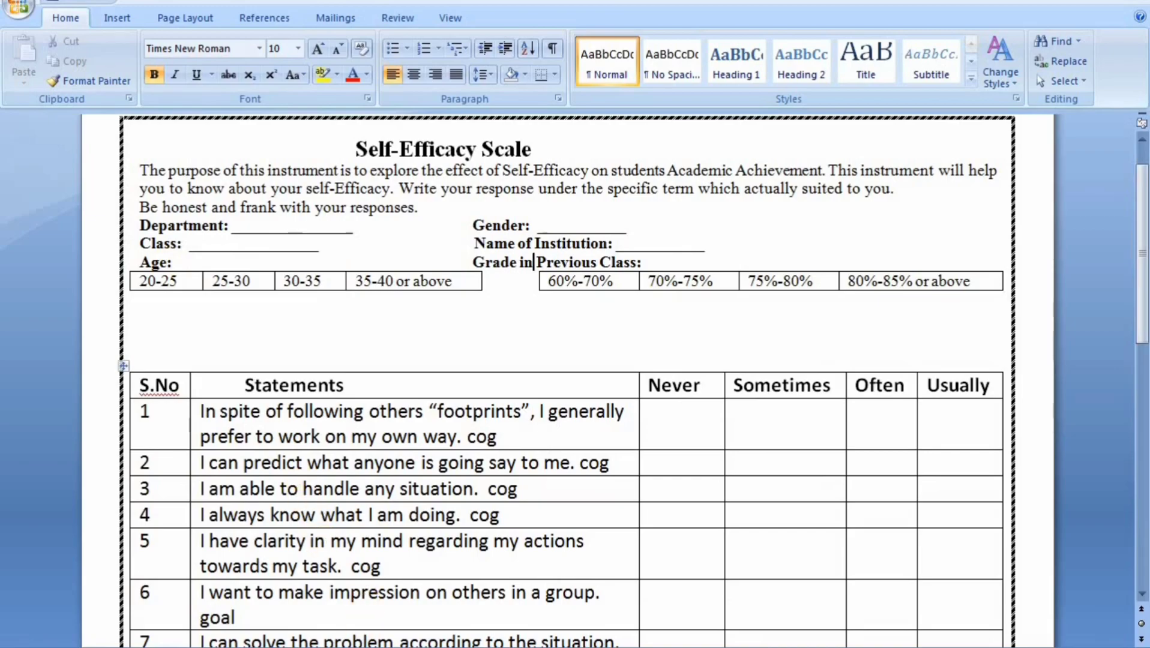
{"action": "key", "text": "alt+Tab"}
{"action": "left_click", "coordinate": [83, 112]}
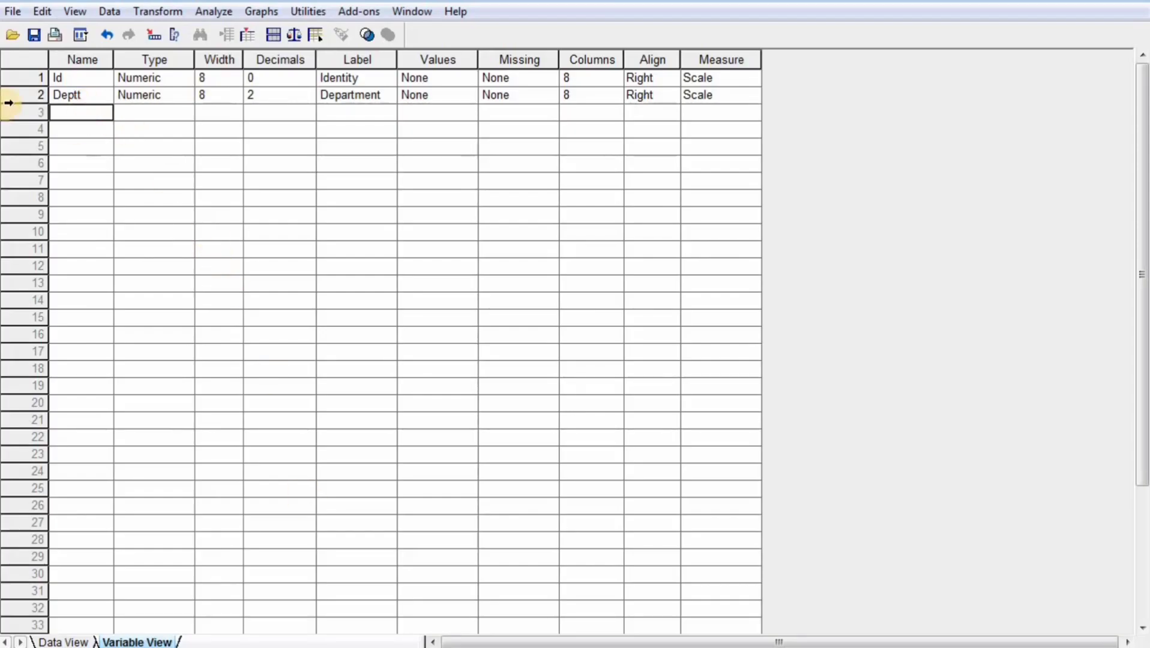
{"action": "type", "text": "Gender"}
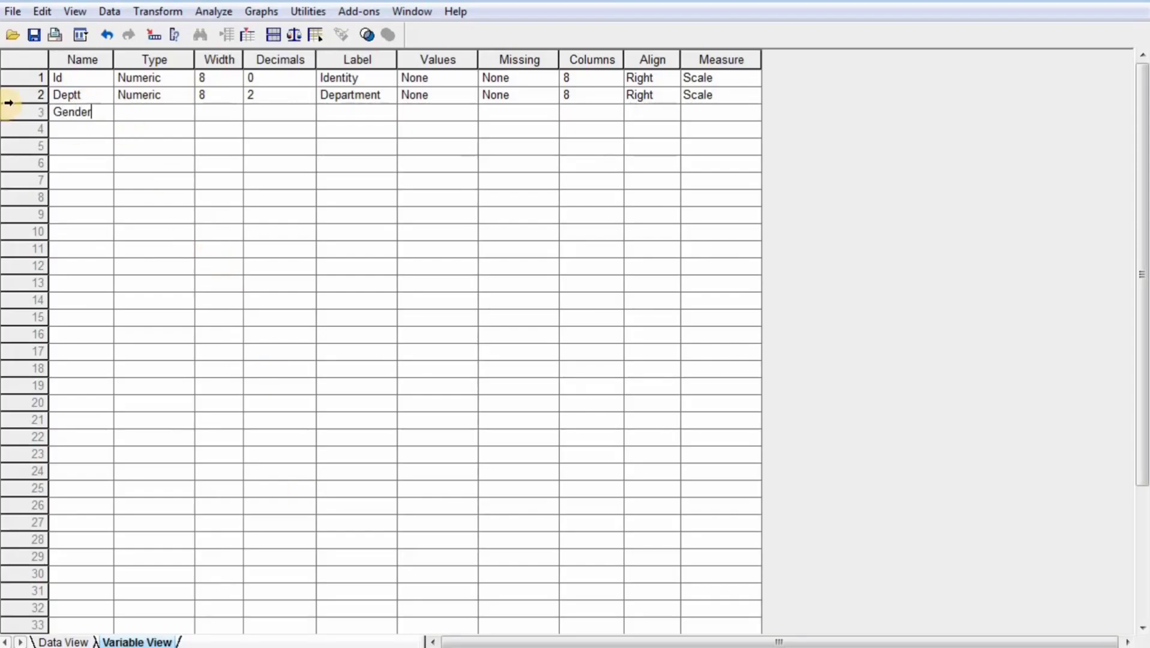
{"action": "left_click", "coordinate": [87, 134]}
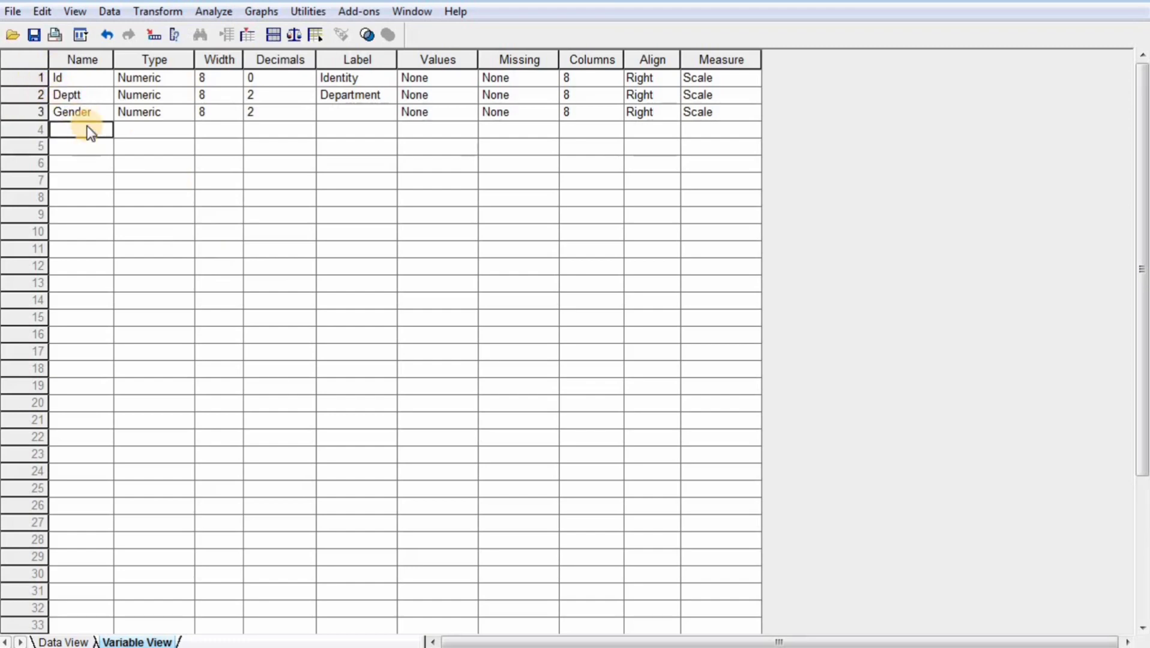
{"action": "type", "text": "Class"}
{"action": "left_click", "coordinate": [204, 200]}
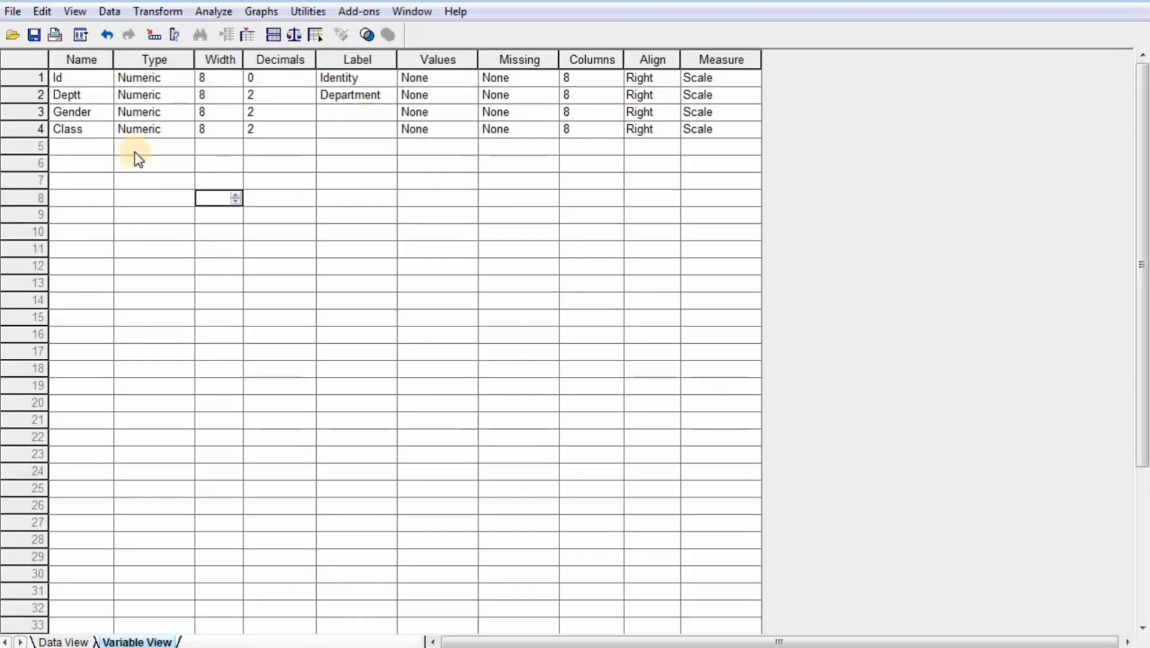
{"action": "left_click", "coordinate": [97, 146]}
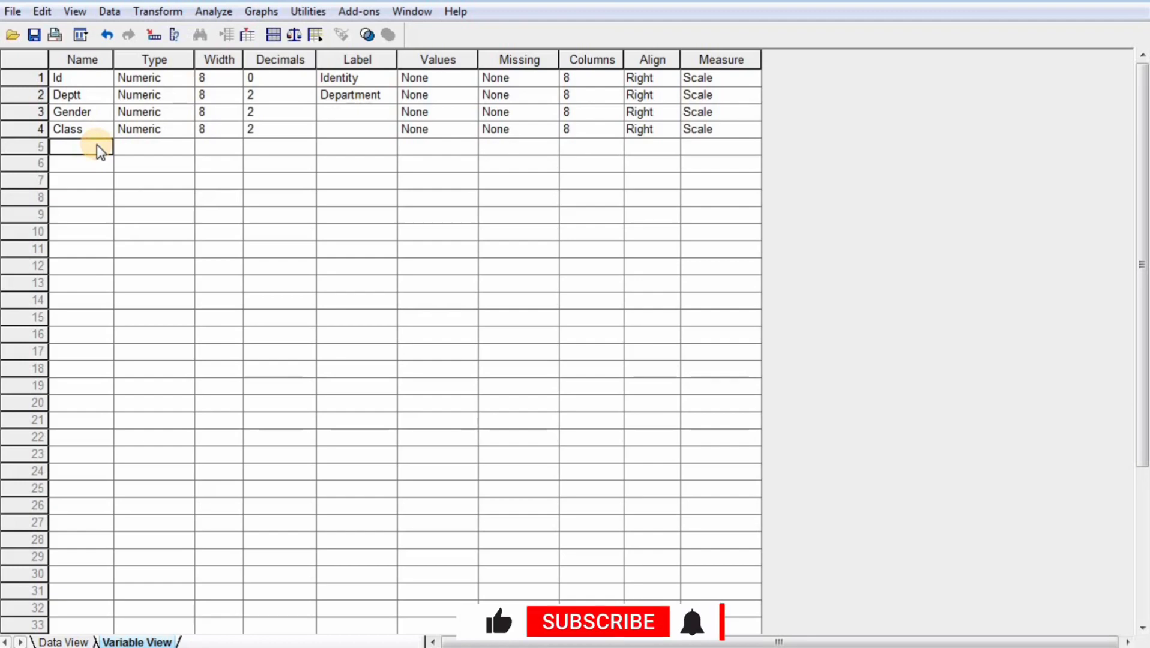
{"action": "type", "text": "Nol"}
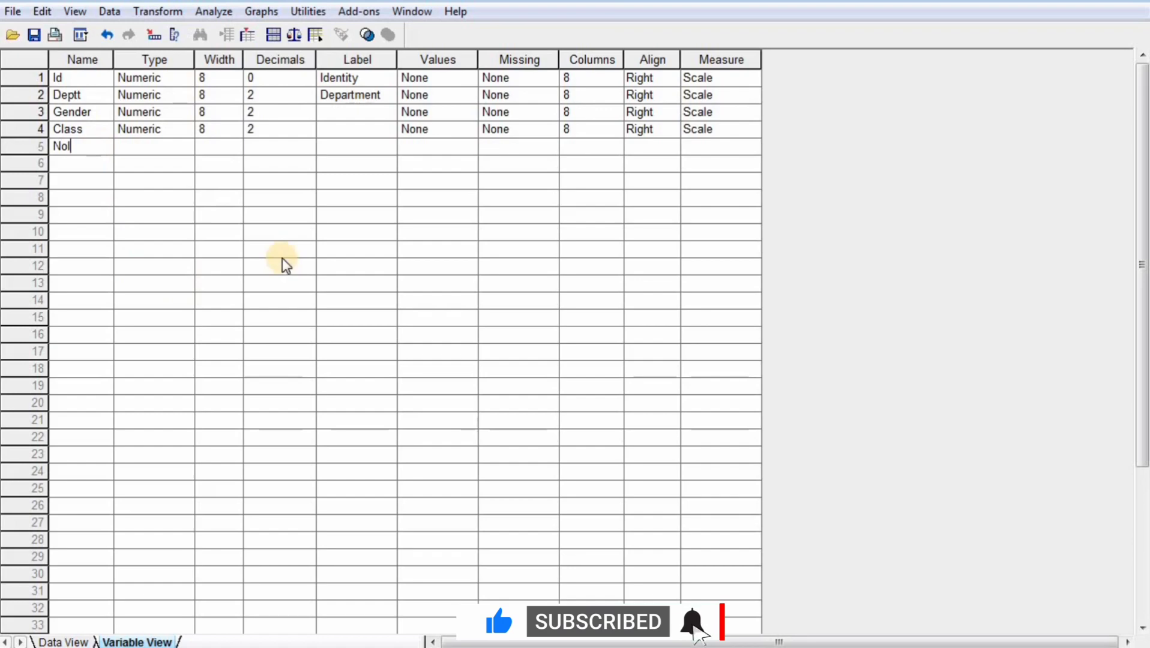
Label the variables in rows 3 to 5 Gender, Class and Name of Institution.
{"action": "left_click", "coordinate": [337, 117]}
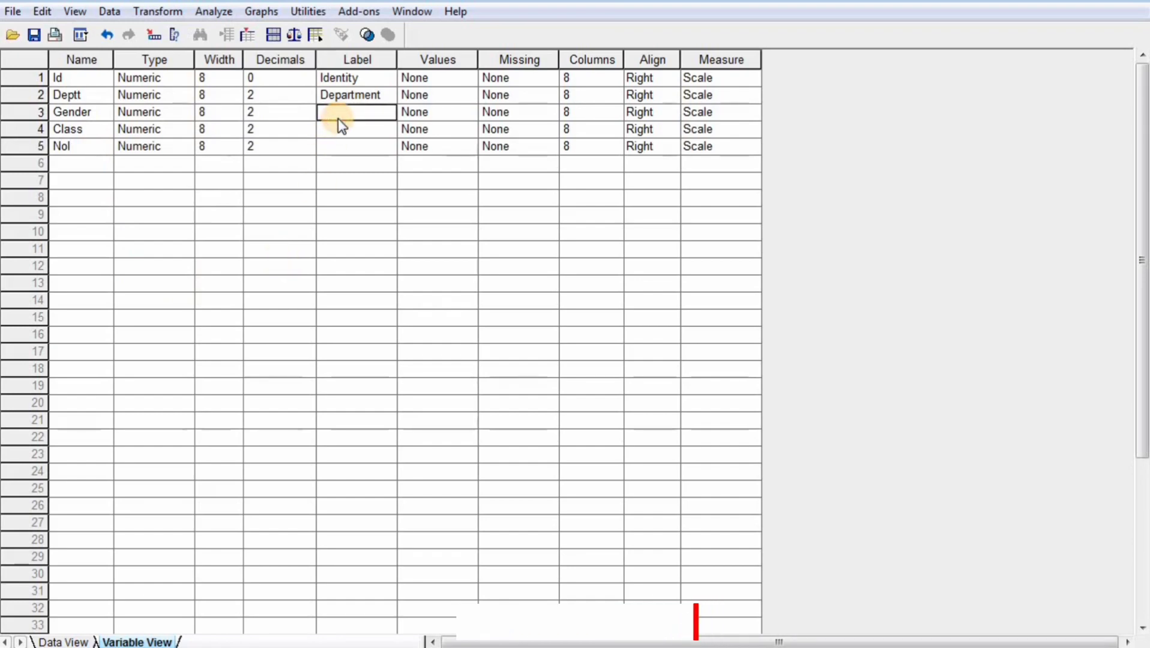
{"action": "type", "text": "Gender"}
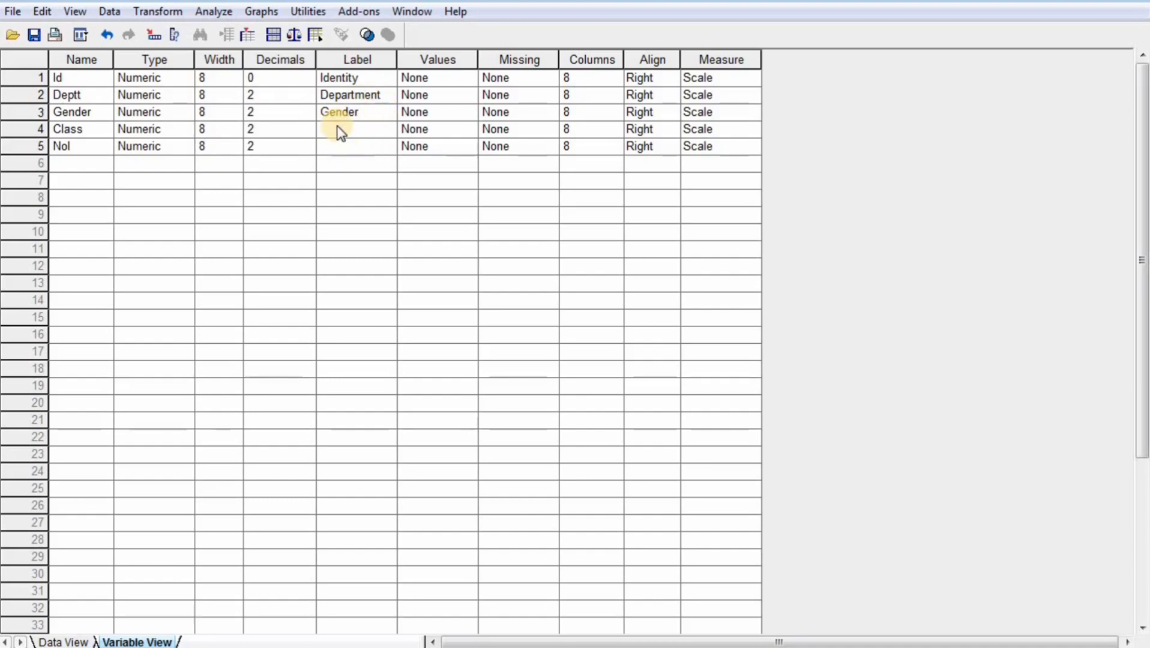
{"action": "left_click", "coordinate": [336, 130]}
{"action": "type", "text": "lass"}
{"action": "left_click", "coordinate": [345, 150]}
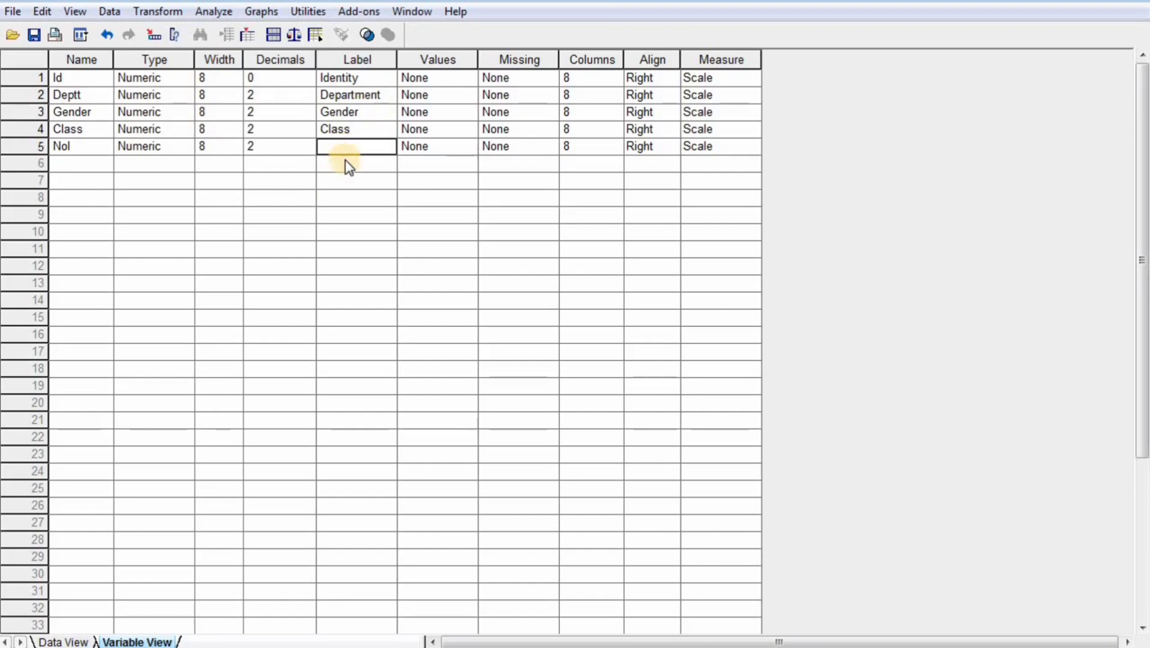
{"action": "type", "text": "Nam"}
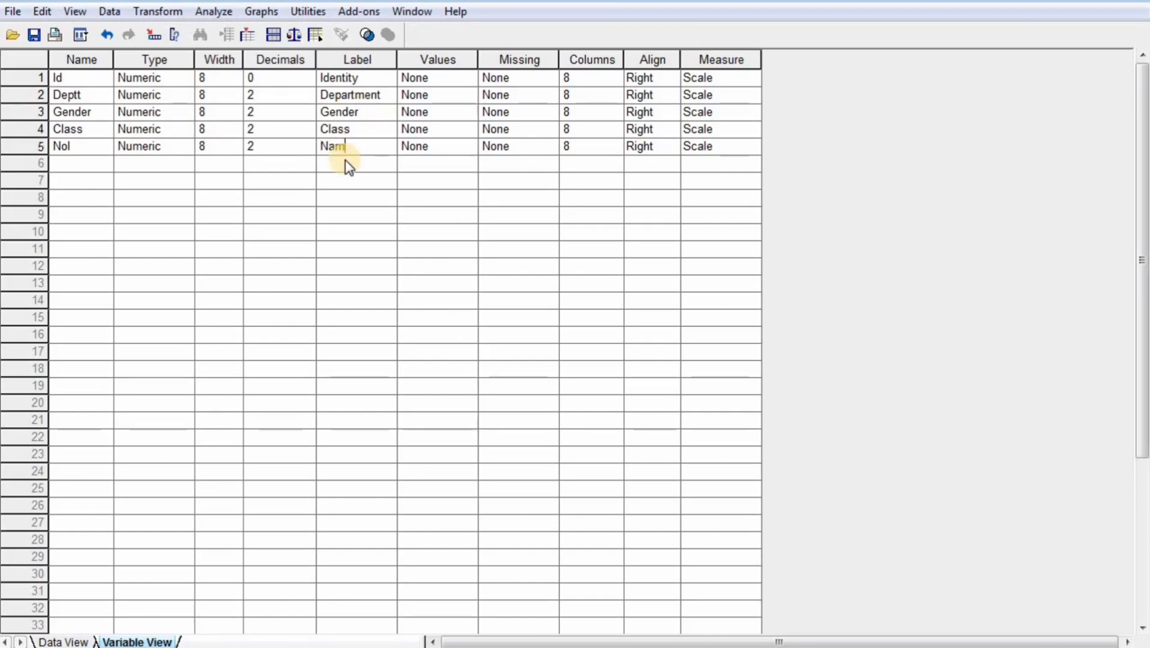
{"action": "type", "text": "e of Institution"}
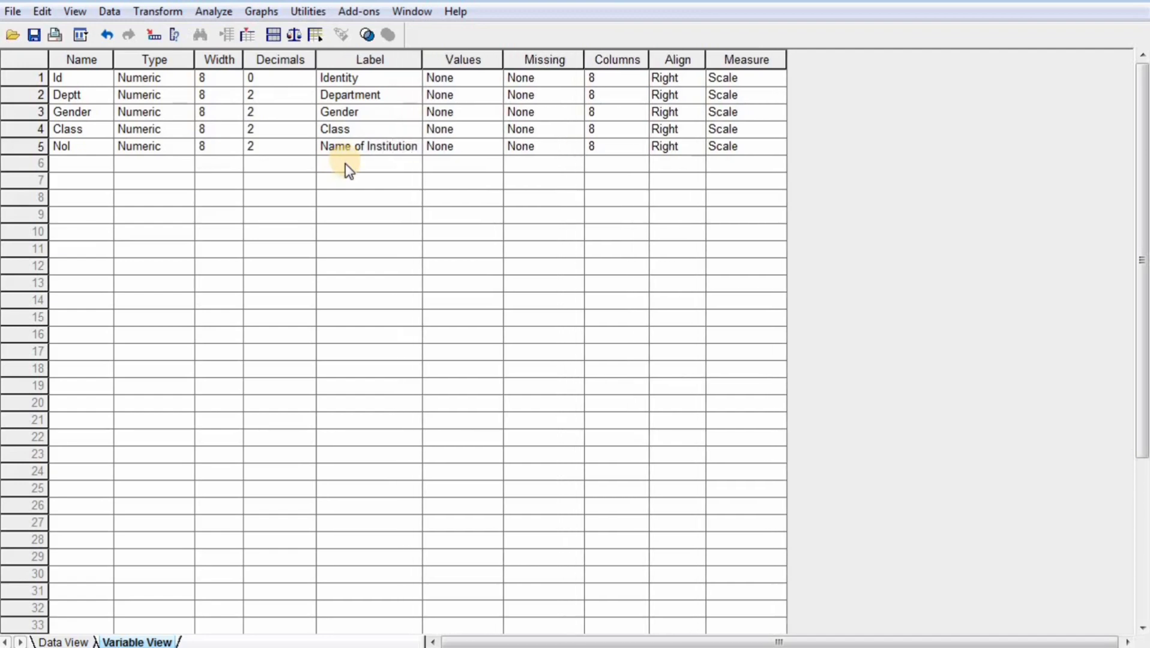
{"action": "left_click", "coordinate": [351, 180]}
Copy the Id variable's 0 decimals setting to the Deptt, Gender, Class and NoI variables in rows 2 to 5.
{"action": "right_click", "coordinate": [266, 81]}
{"action": "left_click", "coordinate": [294, 97]}
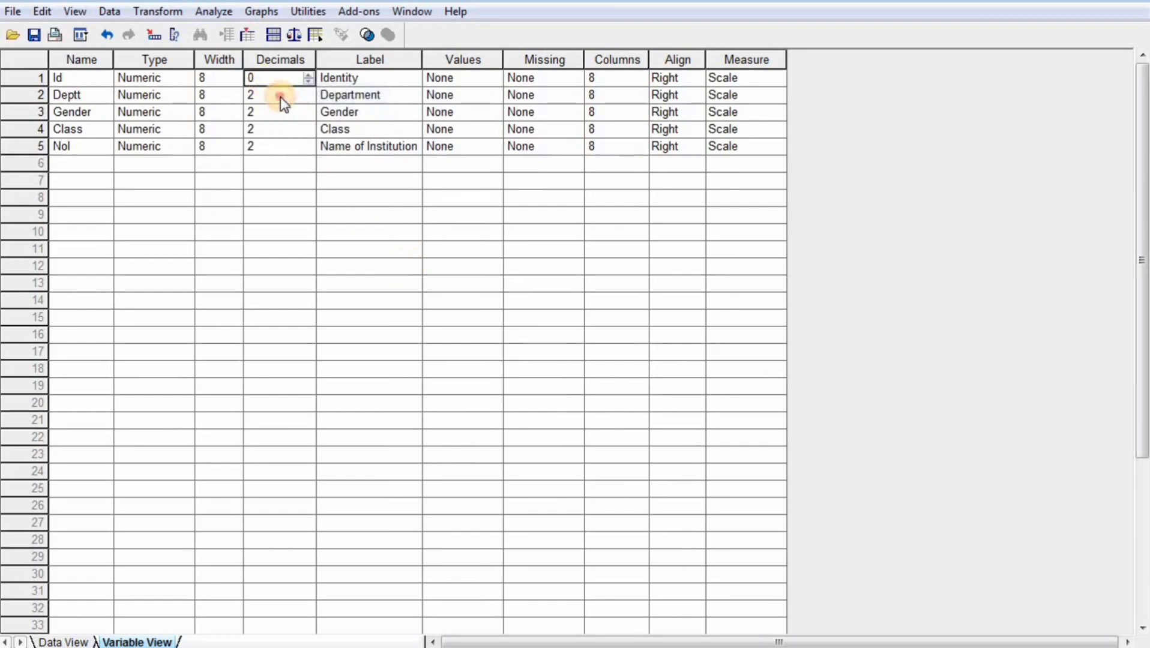
{"action": "left_click_drag", "start_coordinate": [277, 95], "coordinate": [278, 144]}
{"action": "right_click", "coordinate": [278, 144]}
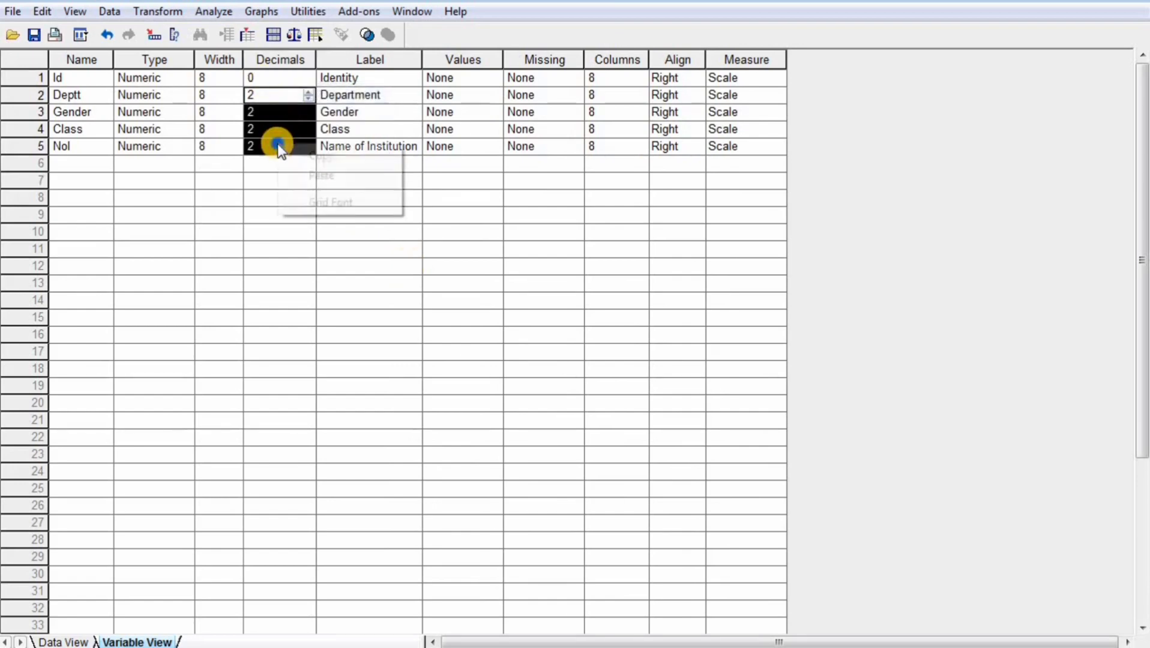
{"action": "left_click", "coordinate": [319, 175]}
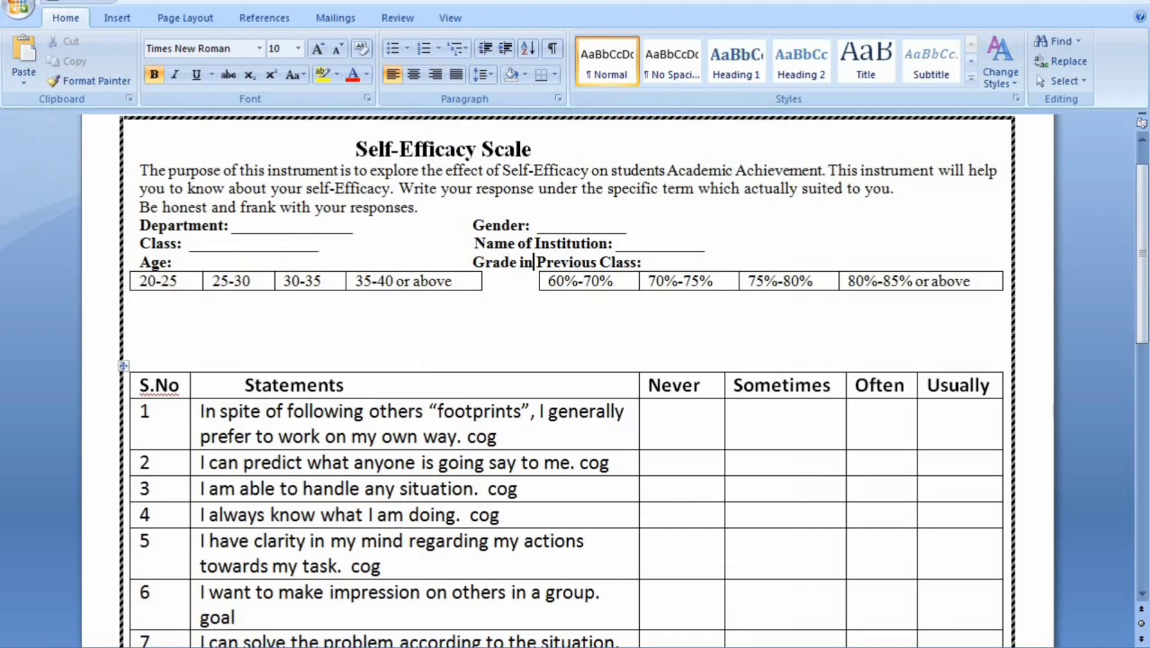
Return from Word to SPSS and define a variable named Age in row 6 with the label Age of Respondents.
{"action": "left_click", "coordinate": [354, 642]}
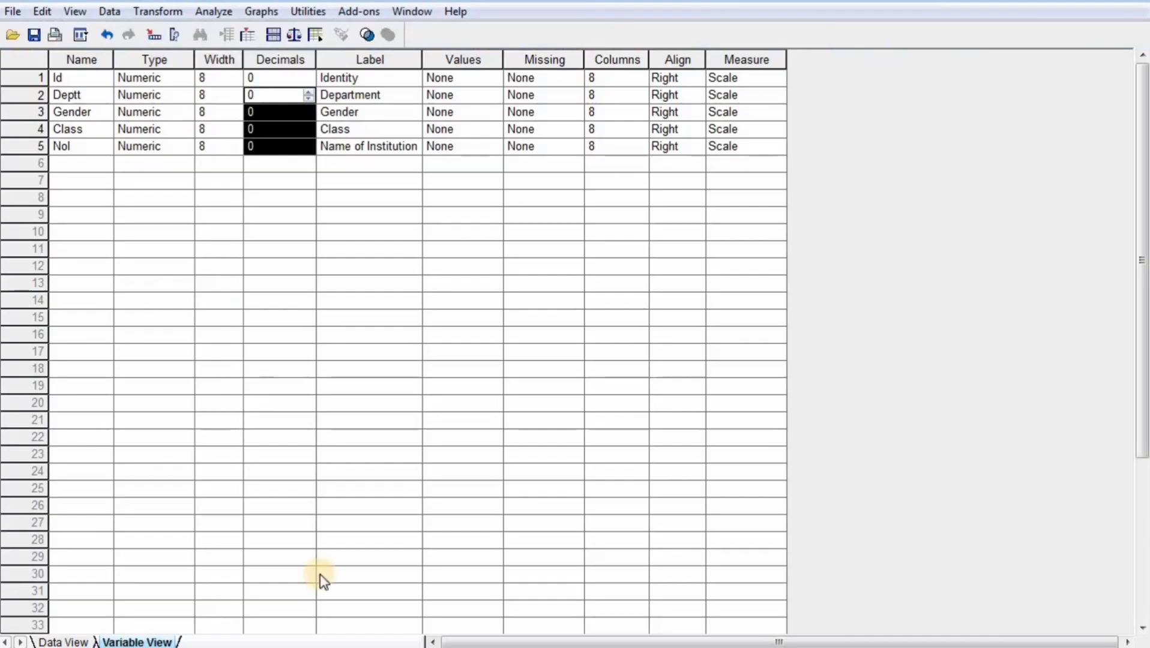
{"action": "left_click", "coordinate": [93, 163]}
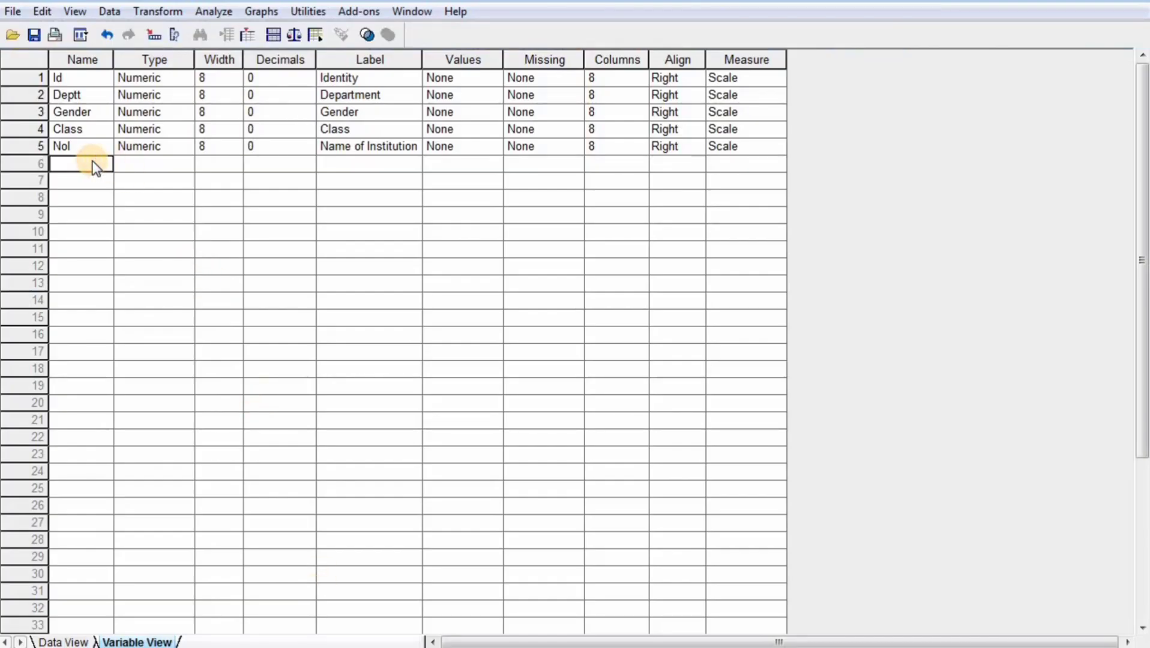
{"action": "type", "text": "Age"}
{"action": "left_click", "coordinate": [336, 162]}
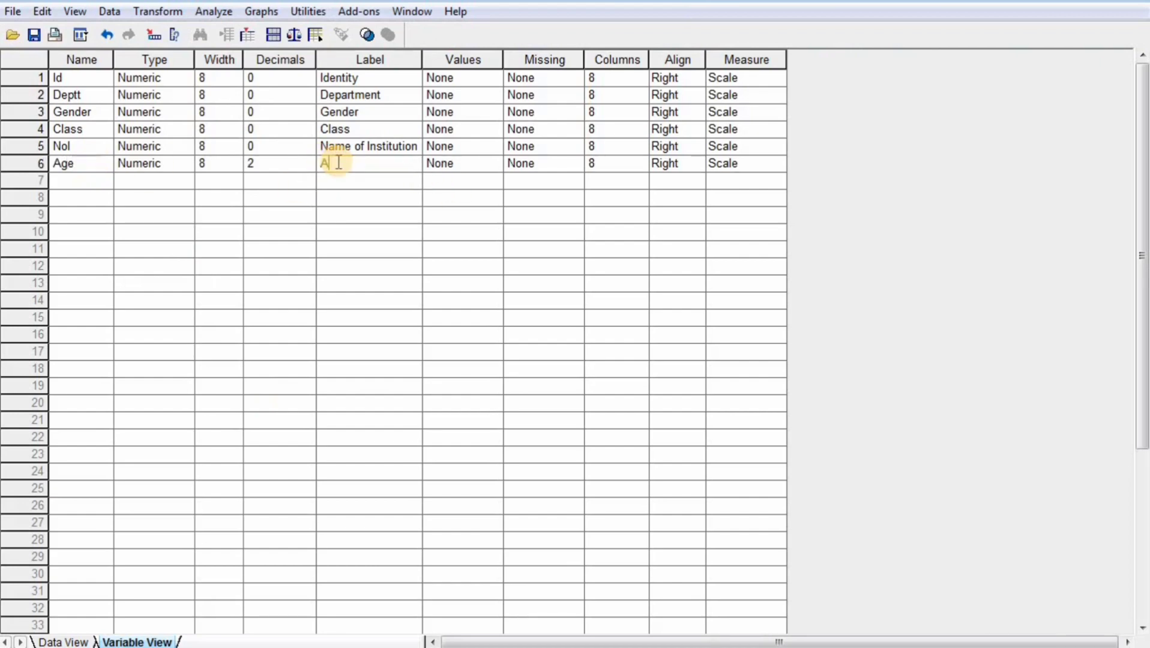
{"action": "type", "text": "Age of Respondents"}
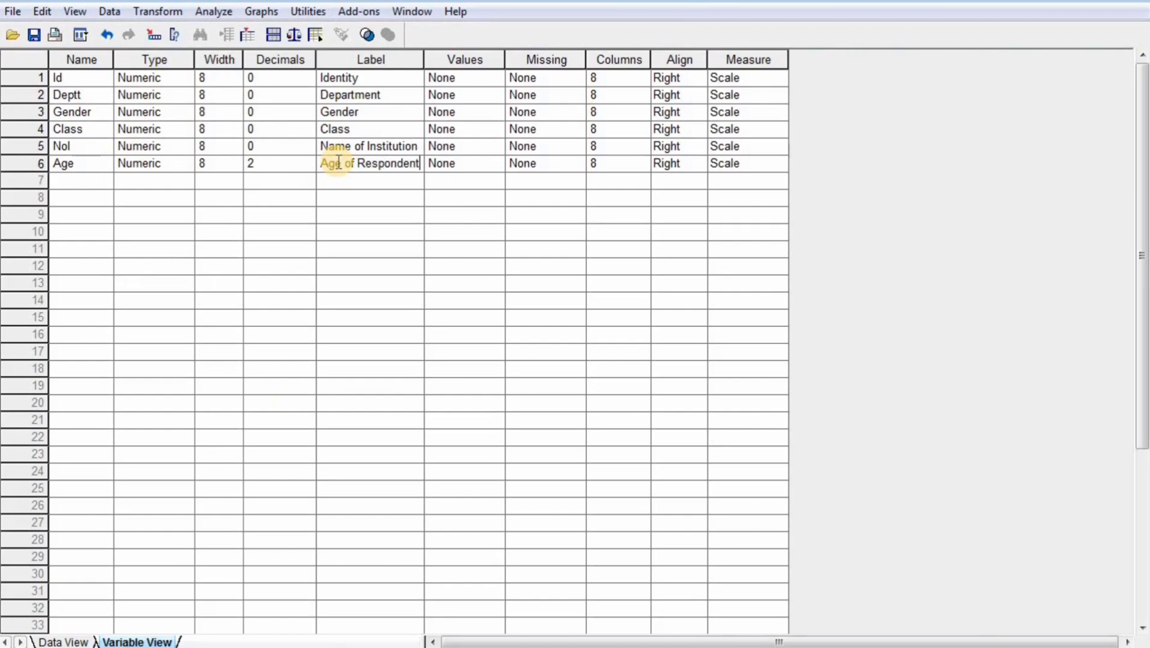
Define a variable named Grade in row 7 with the label Grade of respondents.
{"action": "left_click", "coordinate": [88, 179]}
{"action": "type", "text": "Grade"}
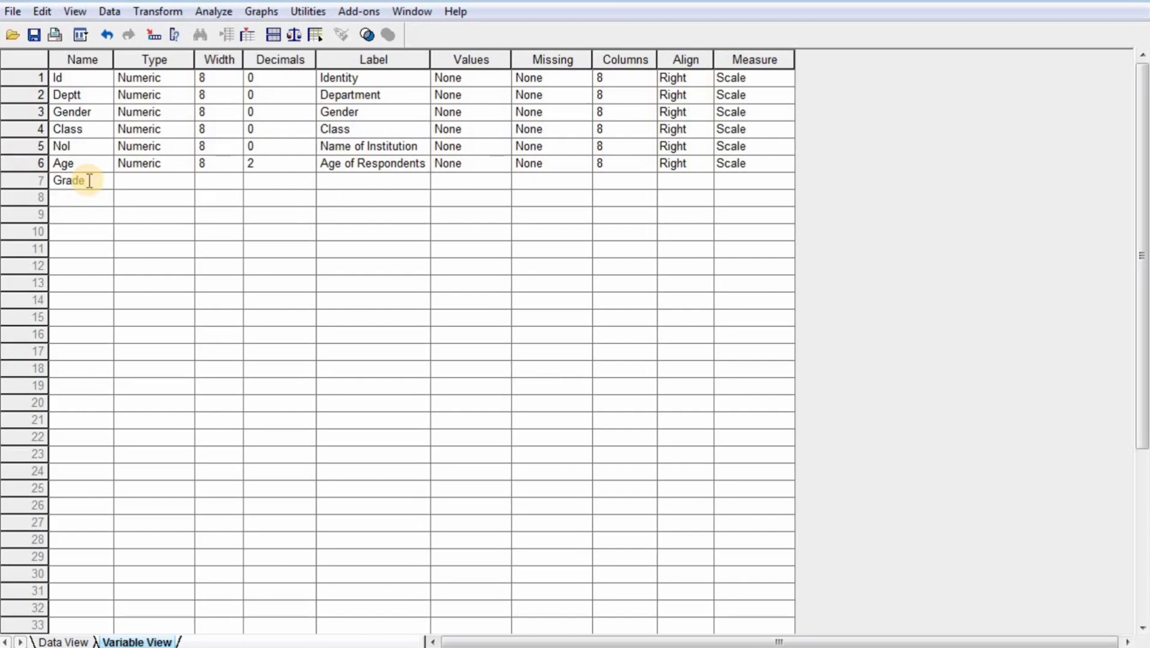
{"action": "left_click", "coordinate": [341, 185]}
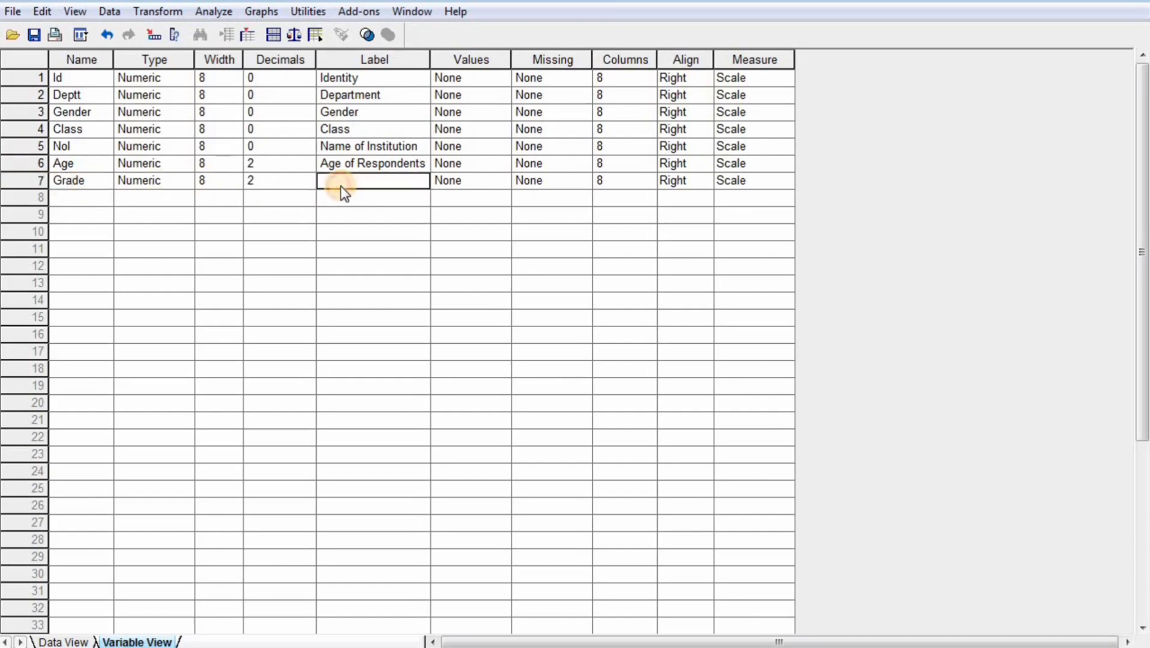
{"action": "type", "text": "Grade of re"}
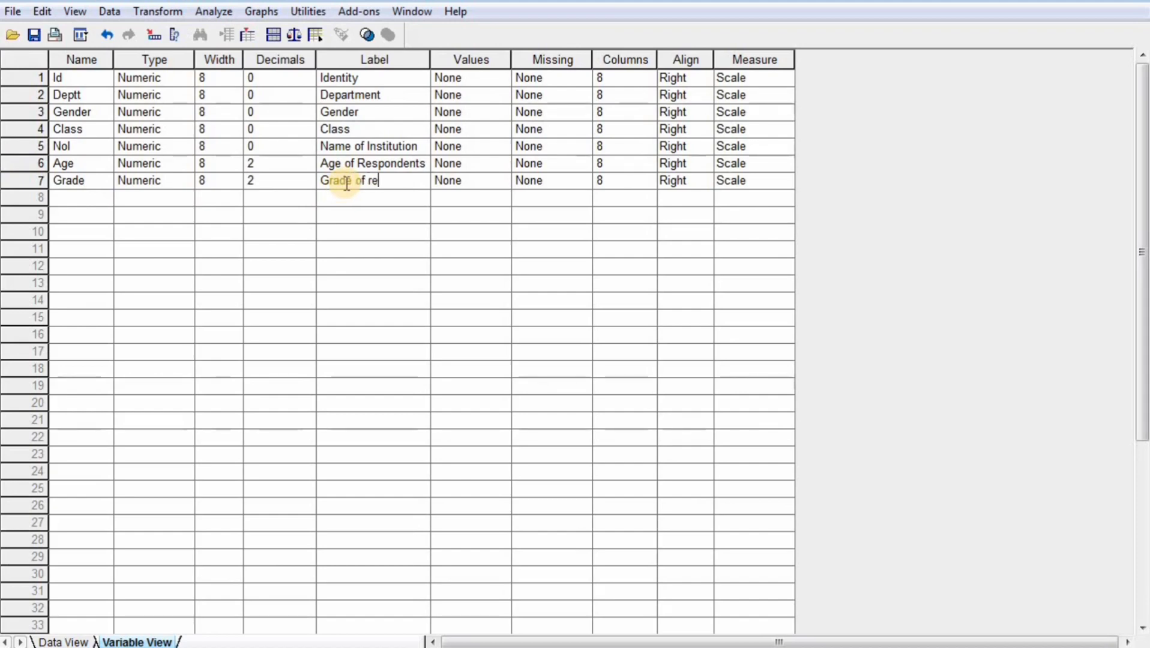
{"action": "type", "text": "spondents"}
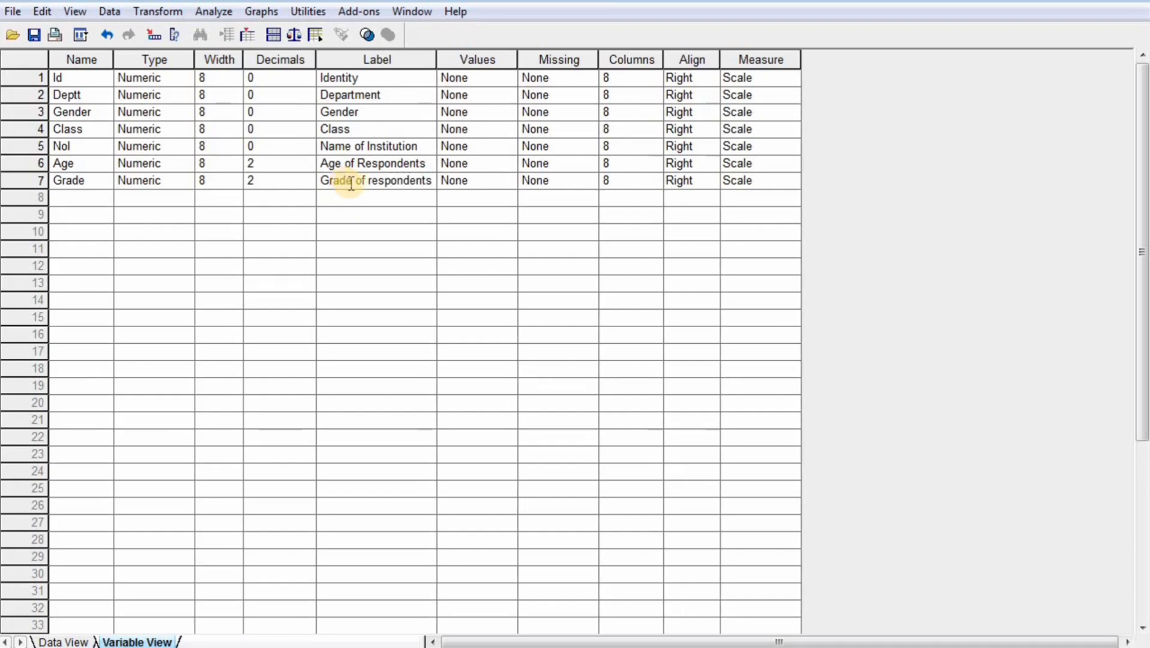
{"action": "left_click", "coordinate": [378, 216]}
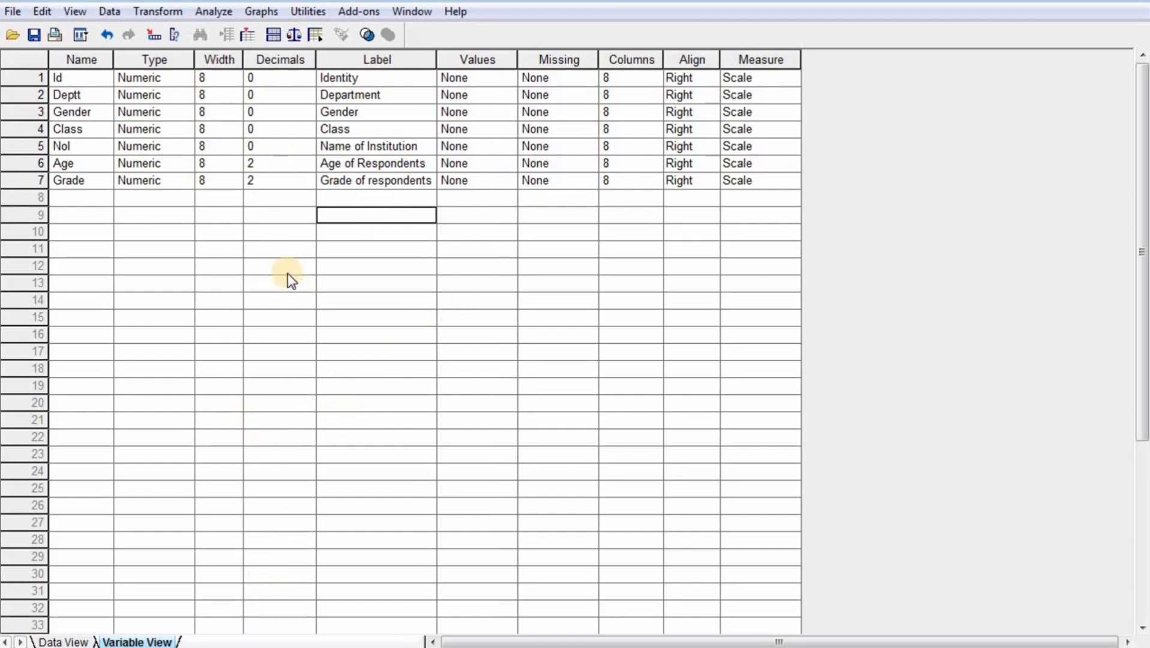
Open the value labels of the Deptt variable and add value 1 as Urdu.
{"action": "left_click", "coordinate": [489, 59]}
{"action": "left_click", "coordinate": [474, 110]}
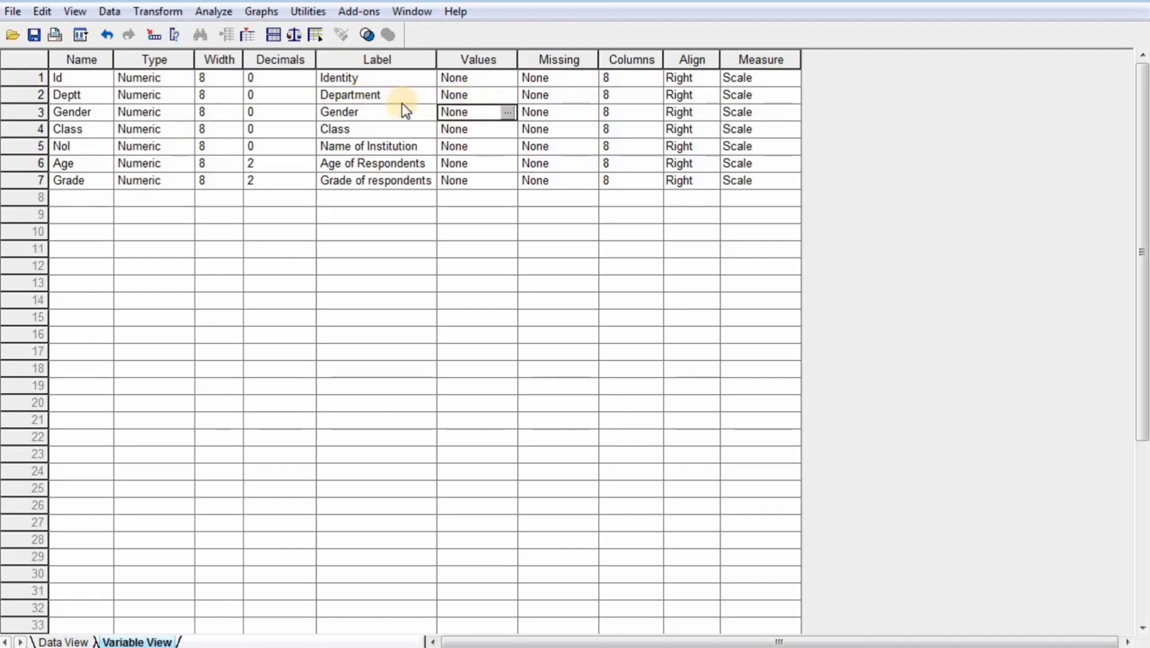
{"action": "left_click", "coordinate": [372, 97]}
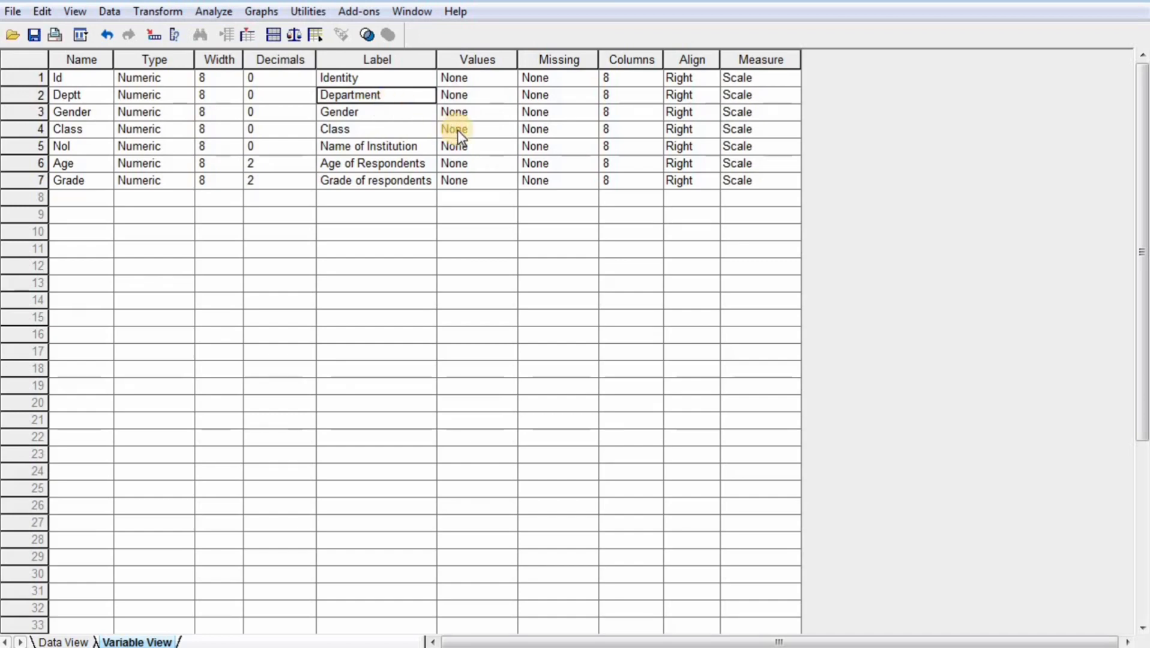
{"action": "left_click", "coordinate": [508, 99]}
{"action": "left_click", "coordinate": [508, 96]}
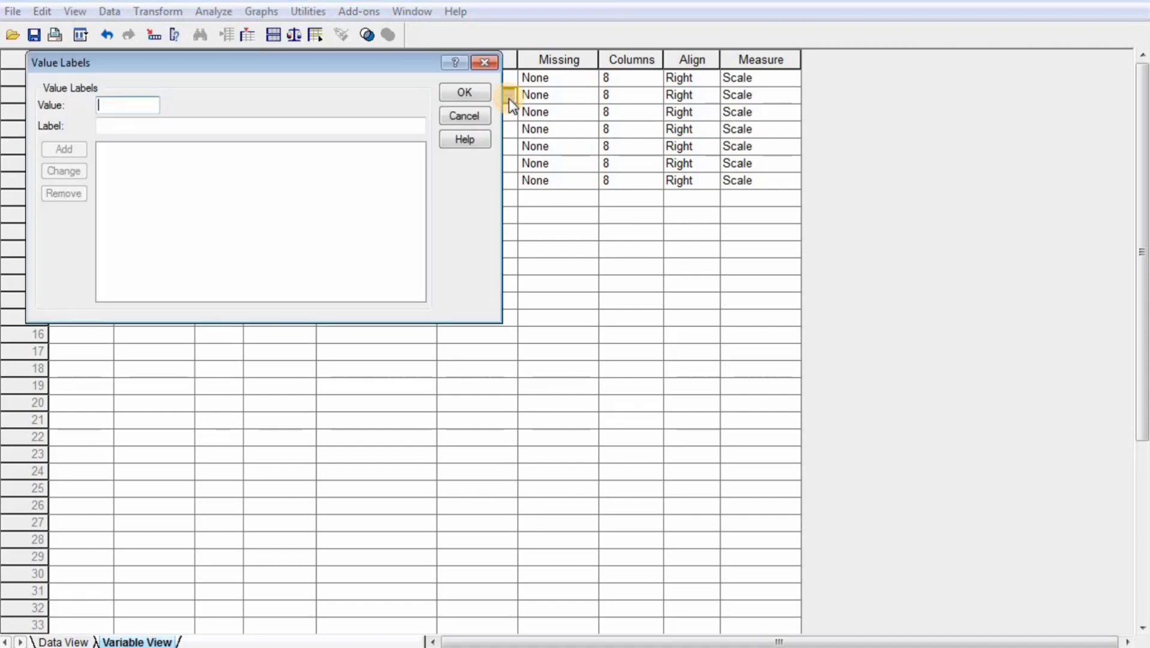
{"action": "type", "text": "1"}
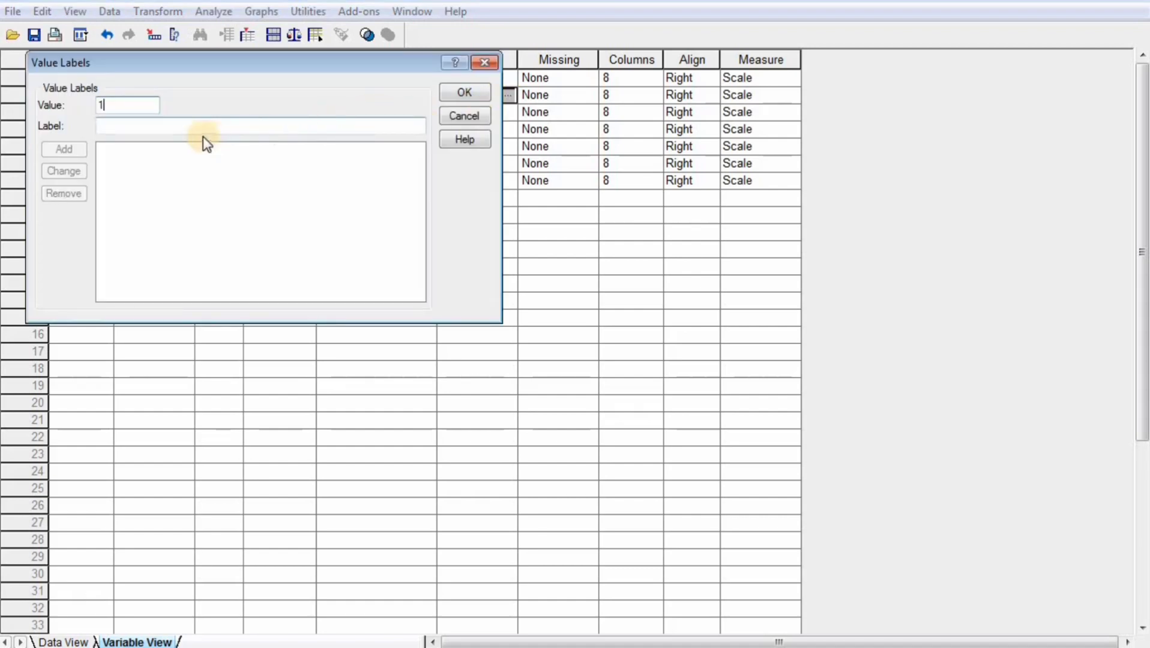
{"action": "left_click", "coordinate": [168, 123]}
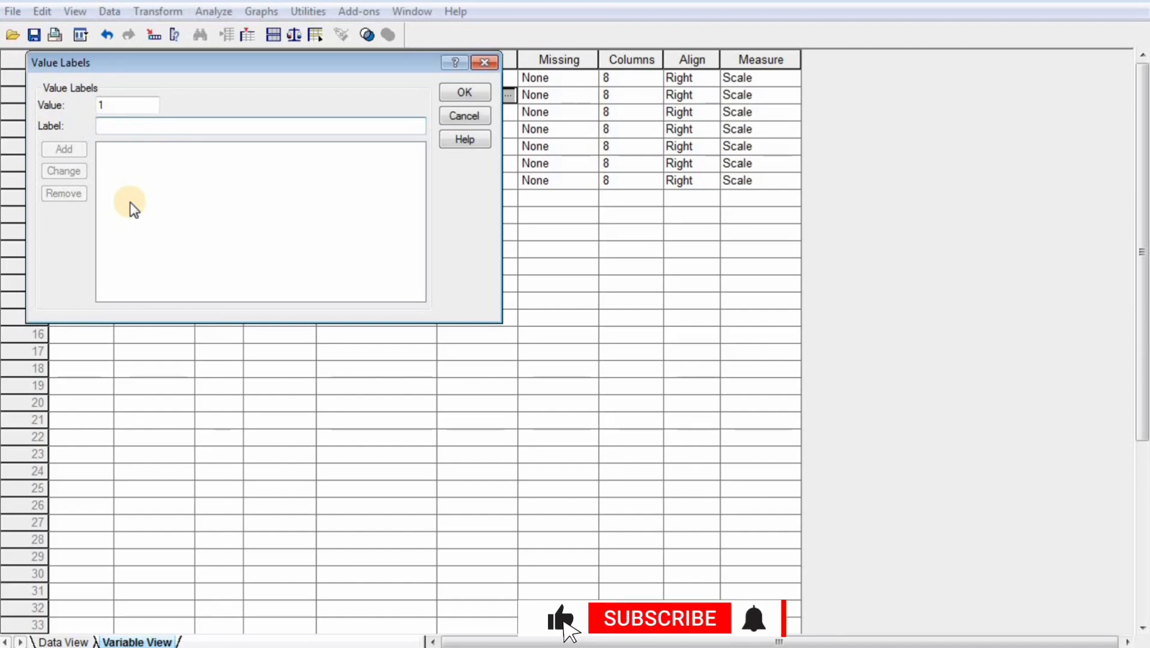
{"action": "type", "text": "U"}
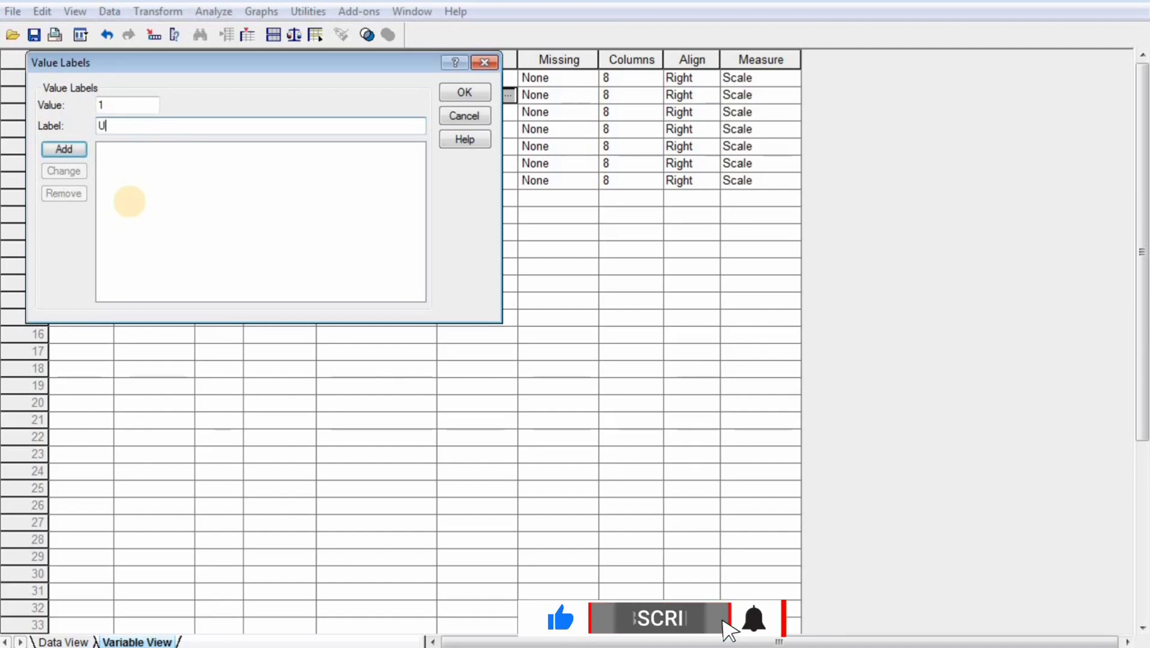
{"action": "type", "text": "rdu"}
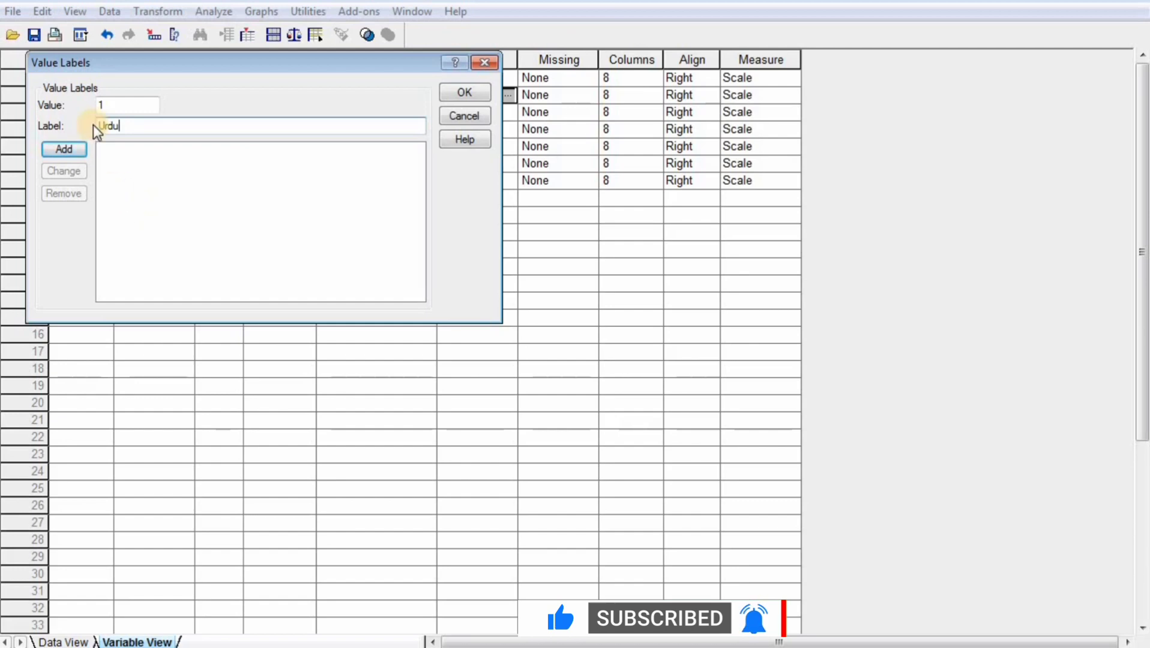
{"action": "left_click", "coordinate": [77, 151]}
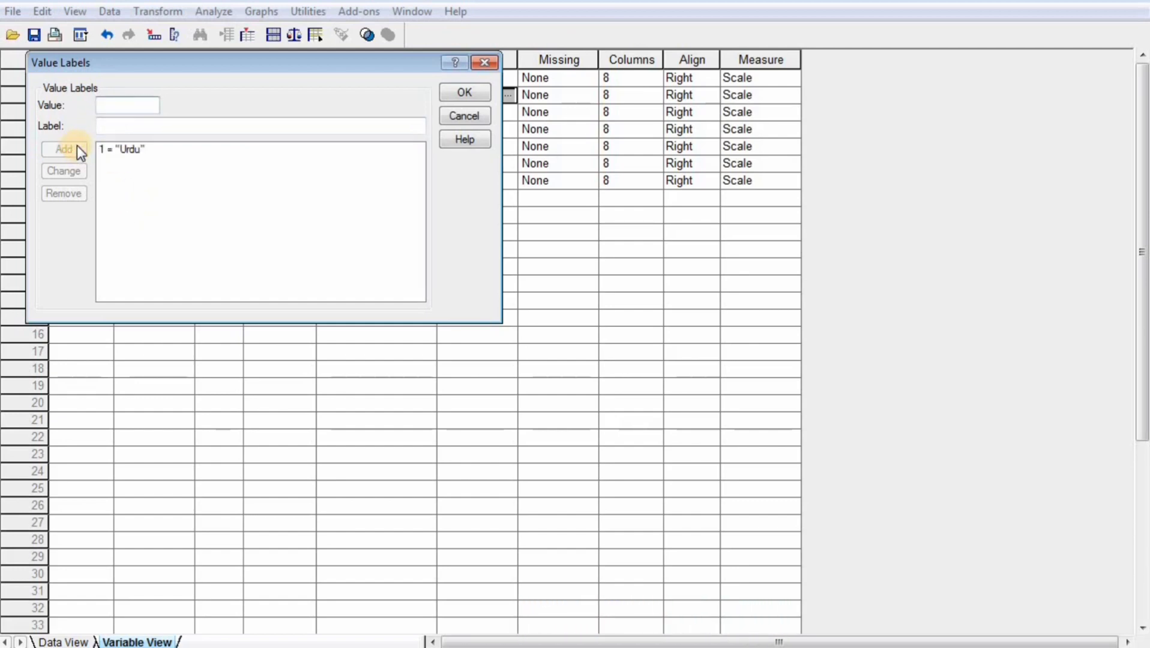
Add department value labels 2 for English and 3 for Zoology.
{"action": "type", "text": "2"}
{"action": "left_click", "coordinate": [160, 119]}
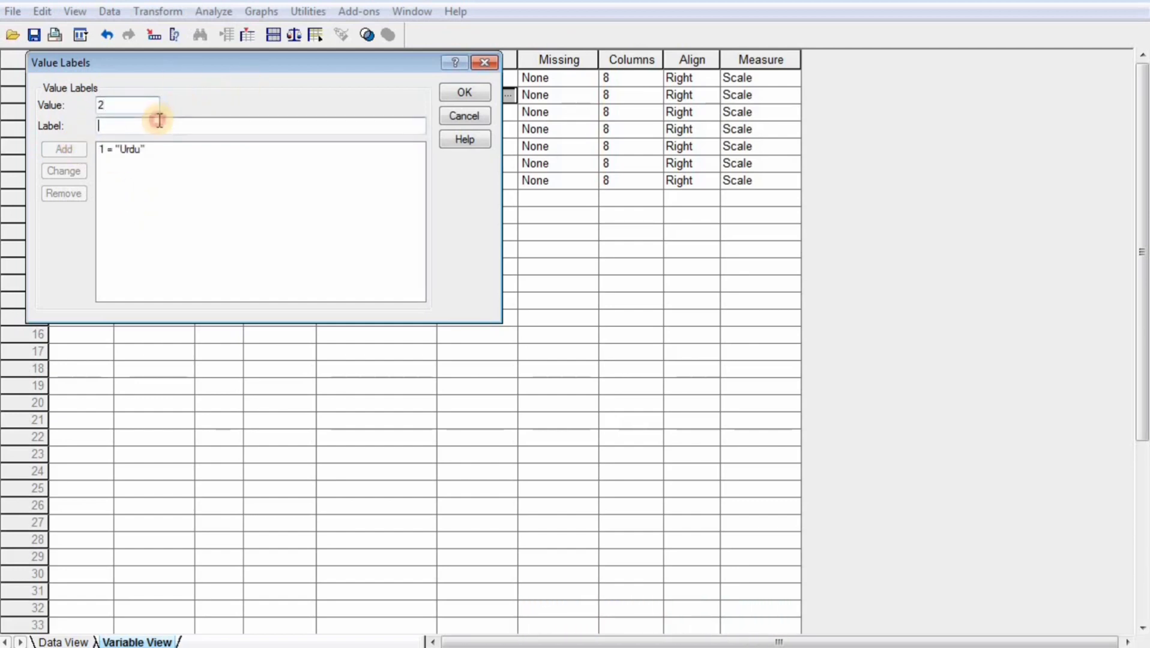
{"action": "type", "text": "English"}
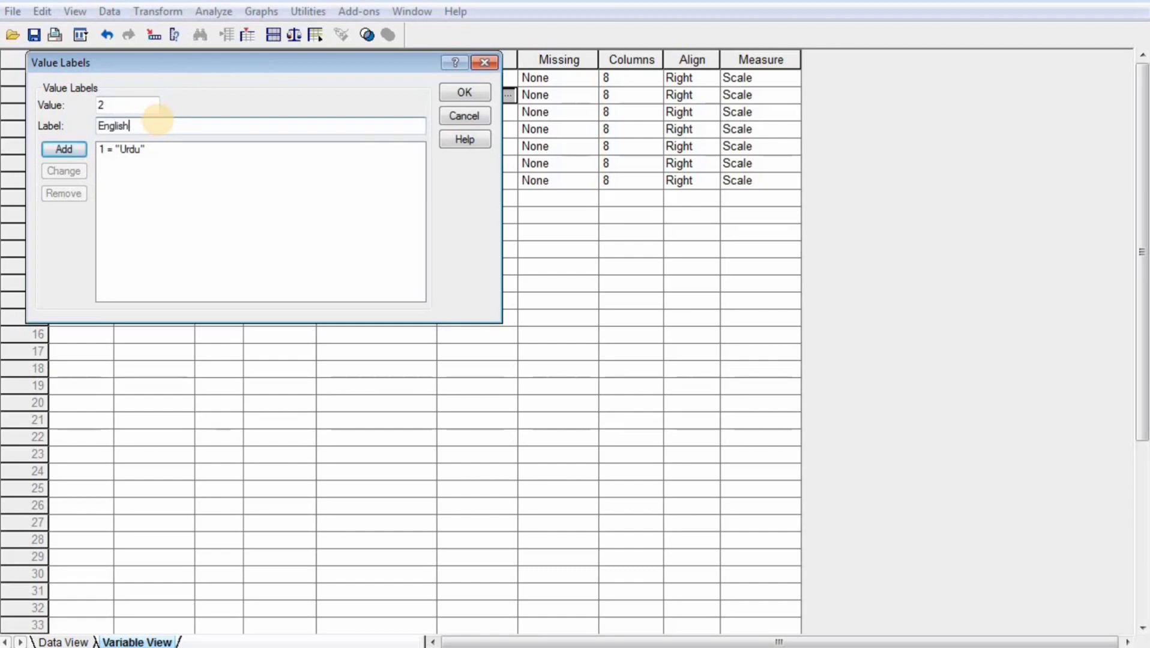
{"action": "left_click", "coordinate": [55, 151]}
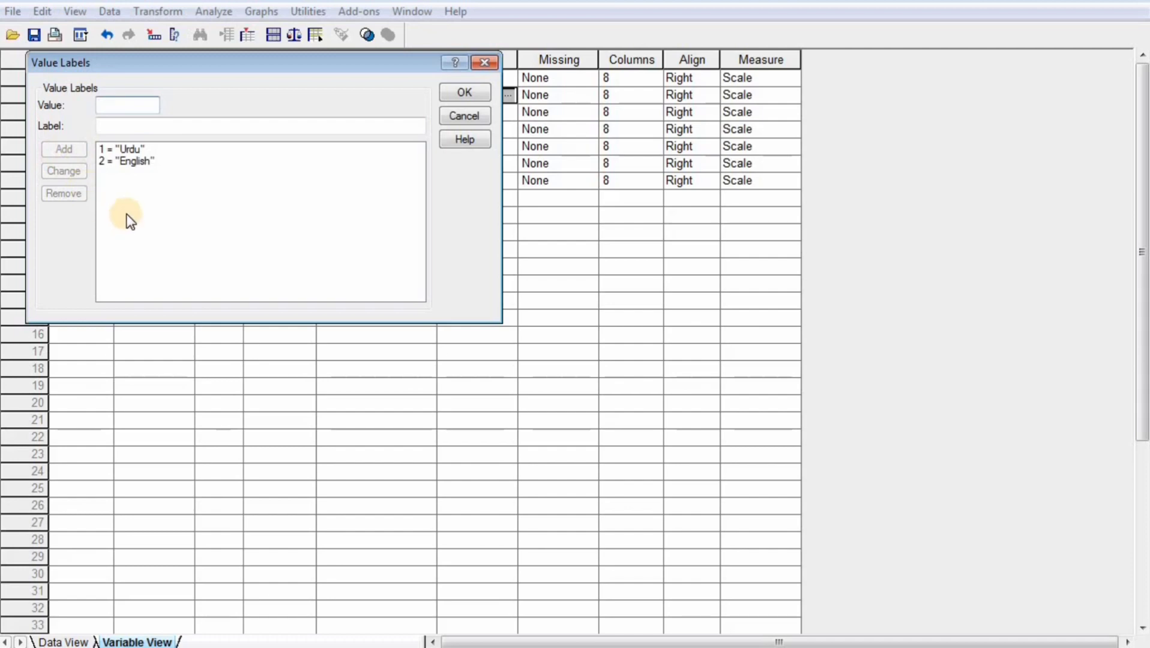
{"action": "type", "text": "3"}
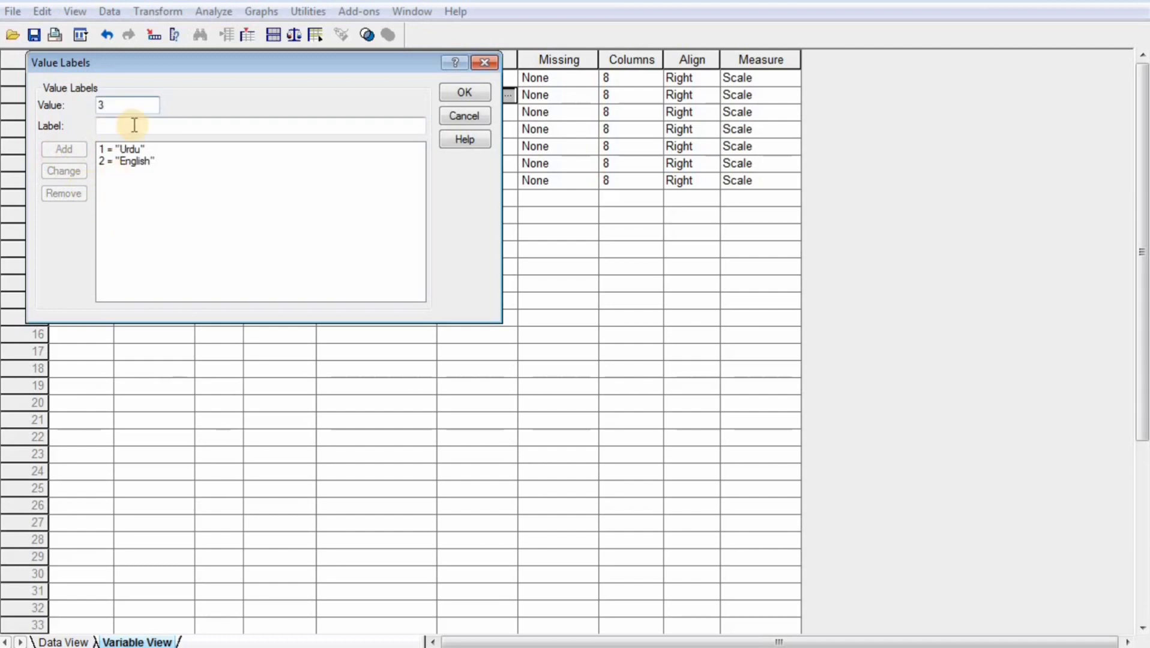
{"action": "left_click", "coordinate": [134, 125]}
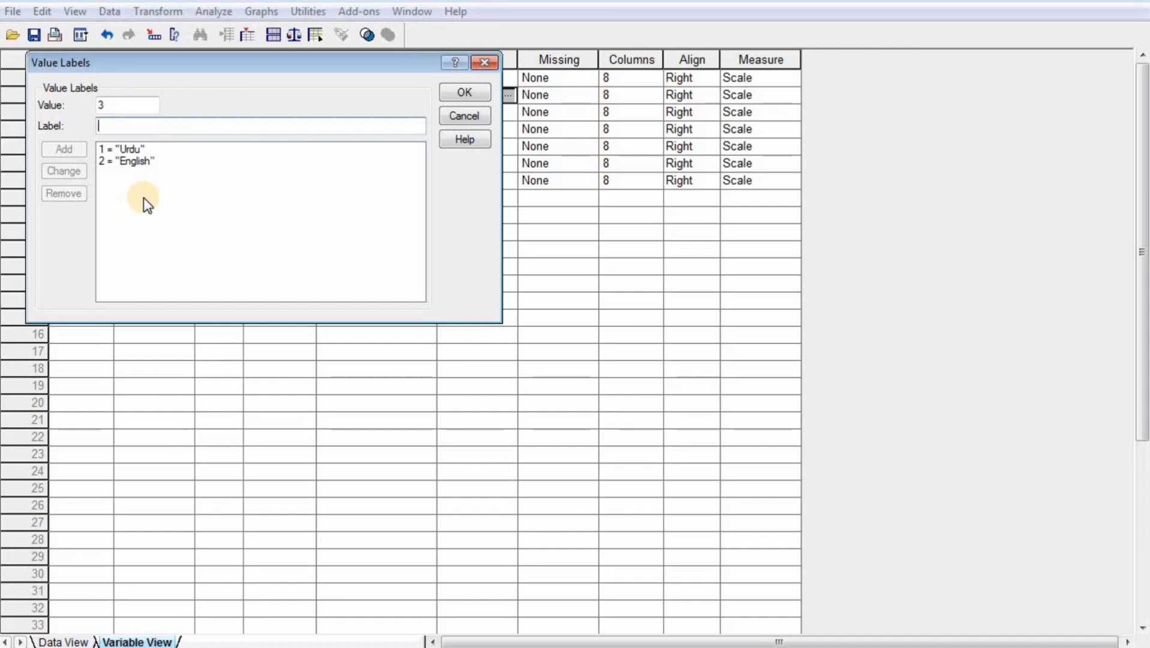
{"action": "type", "text": "Z"}
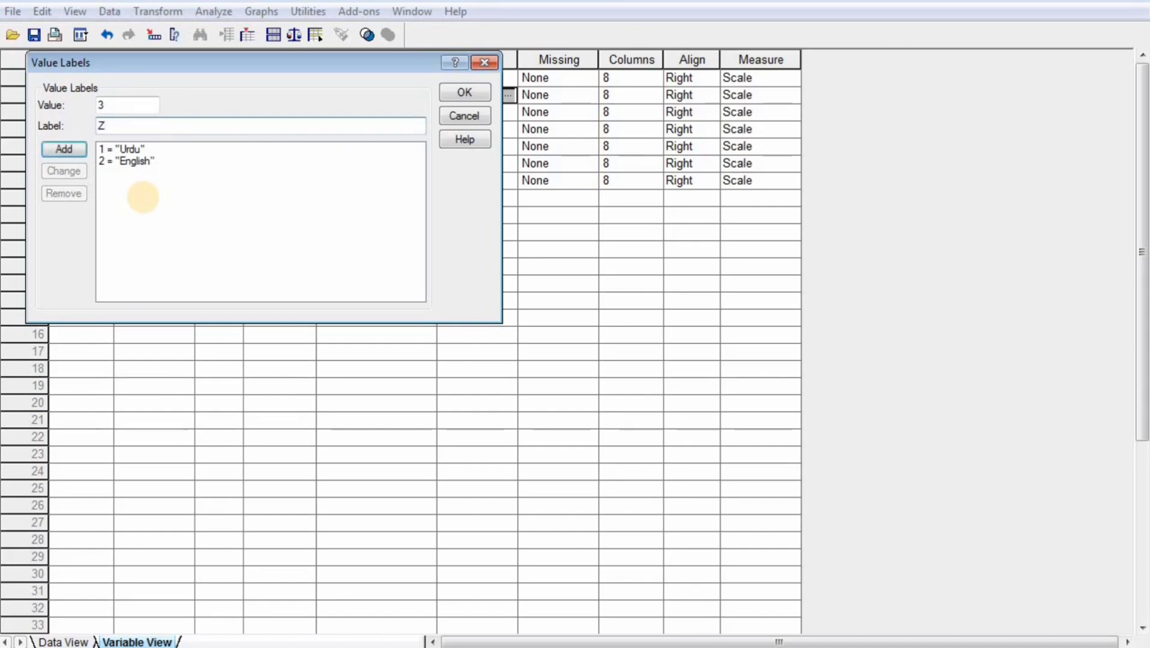
{"action": "type", "text": "oology"}
{"action": "left_click", "coordinate": [72, 151]}
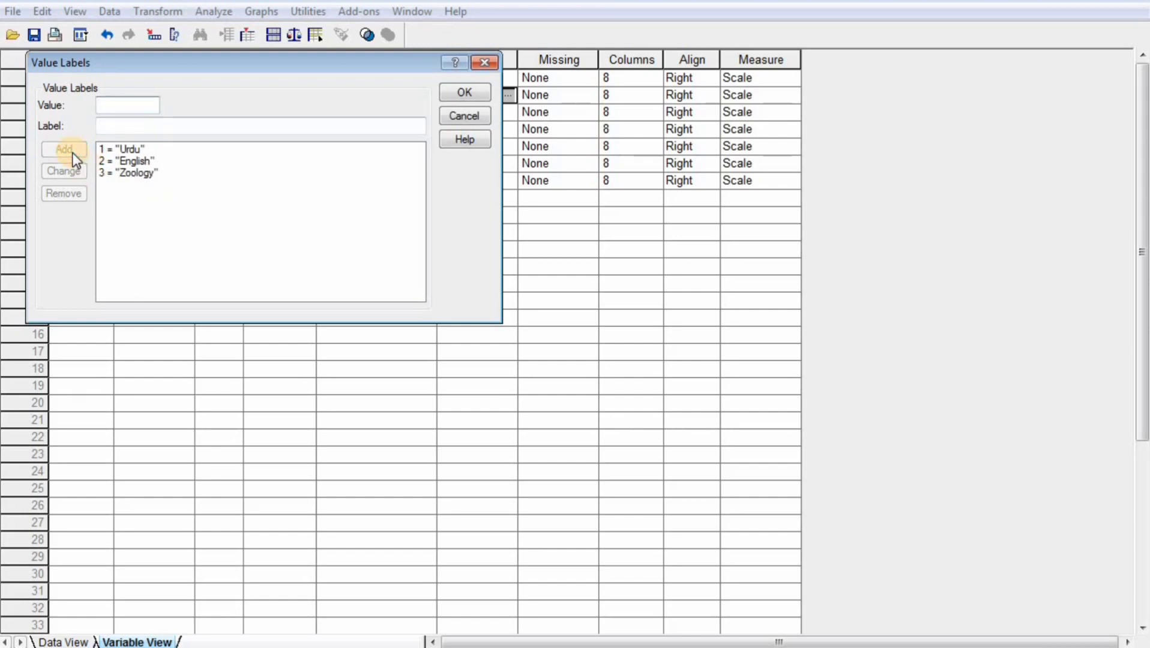
Add department value labels 4 for Education and 5 for Chemistry.
{"action": "type", "text": "4"}
{"action": "left_click", "coordinate": [103, 126]}
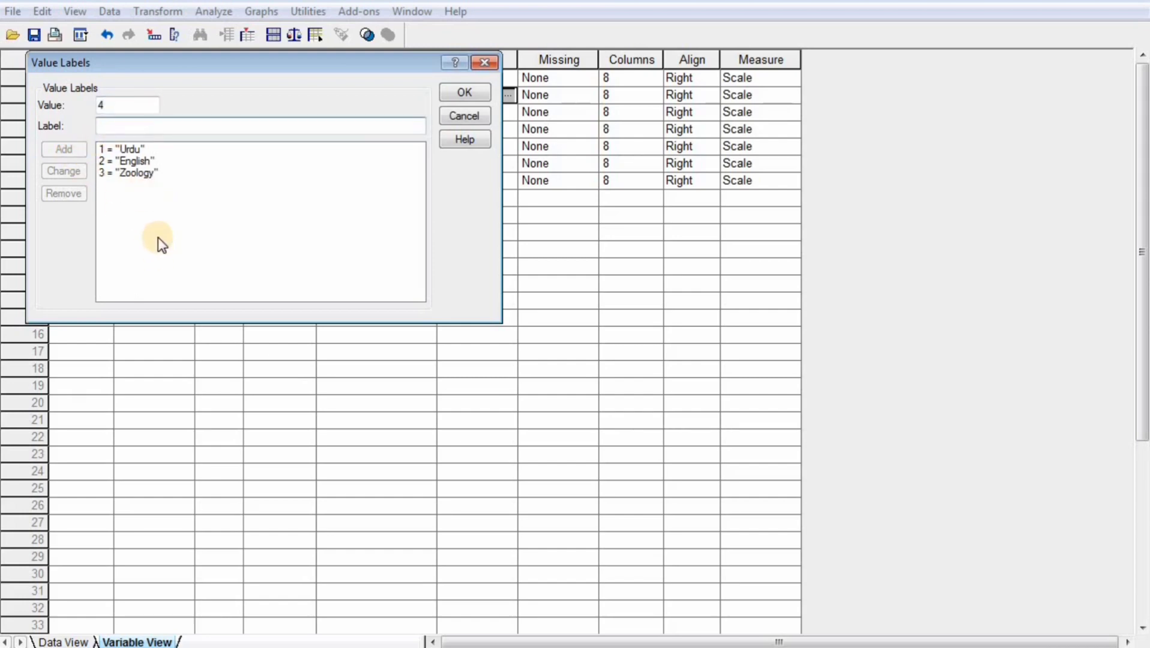
{"action": "type", "text": "Educati"}
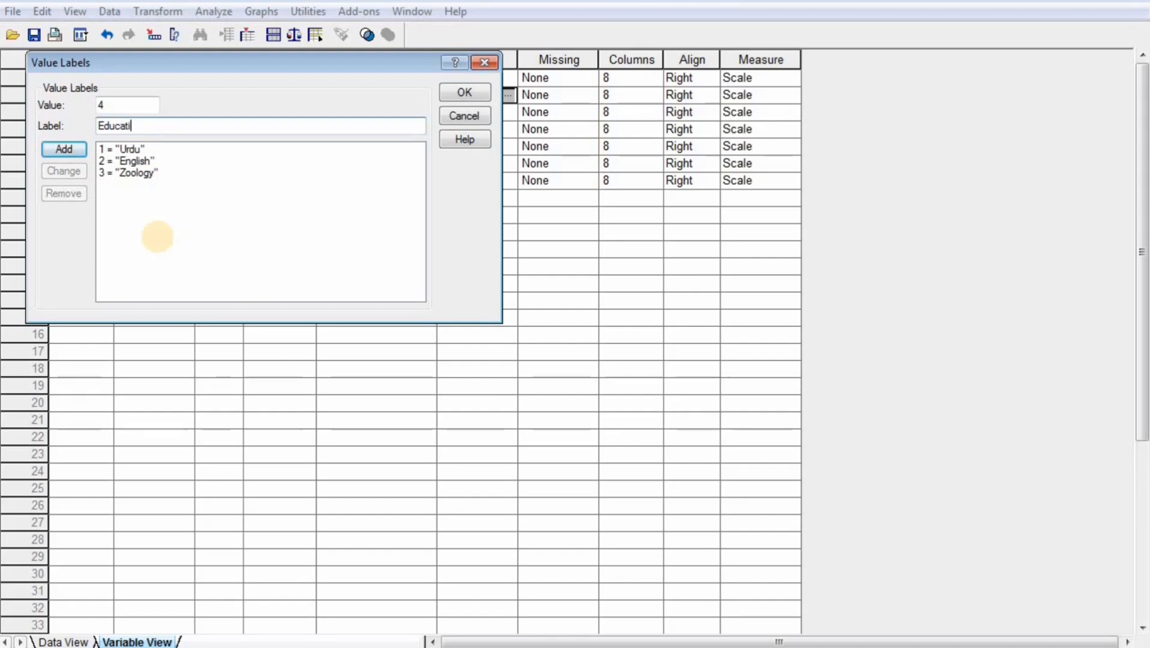
{"action": "type", "text": "on"}
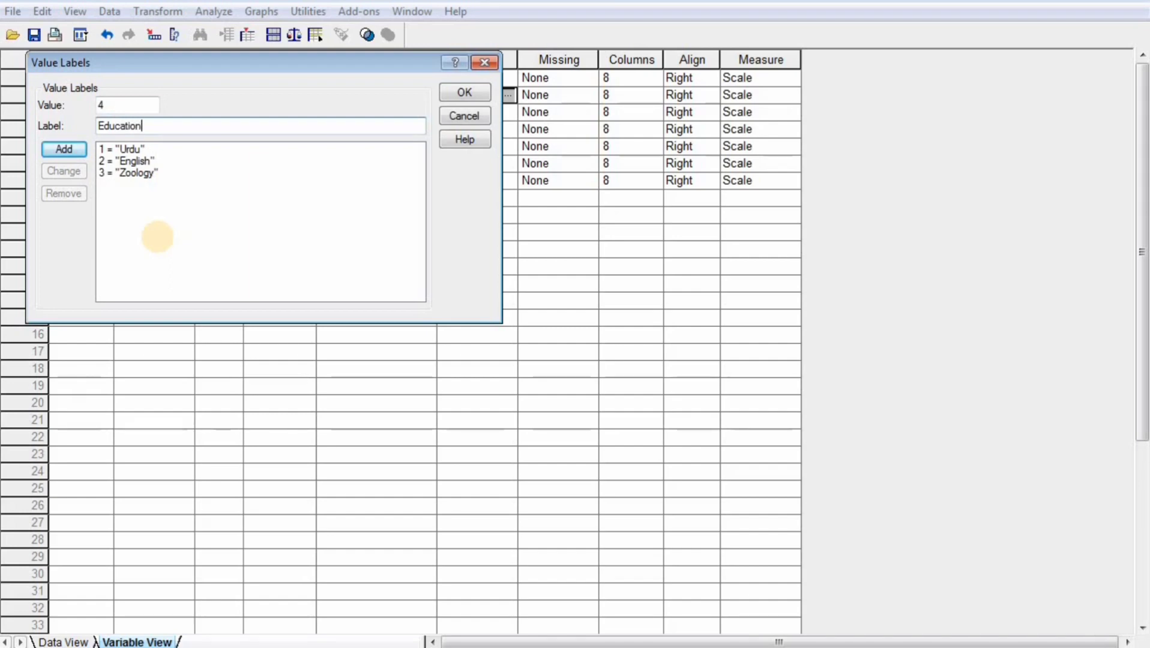
{"action": "left_click", "coordinate": [81, 148]}
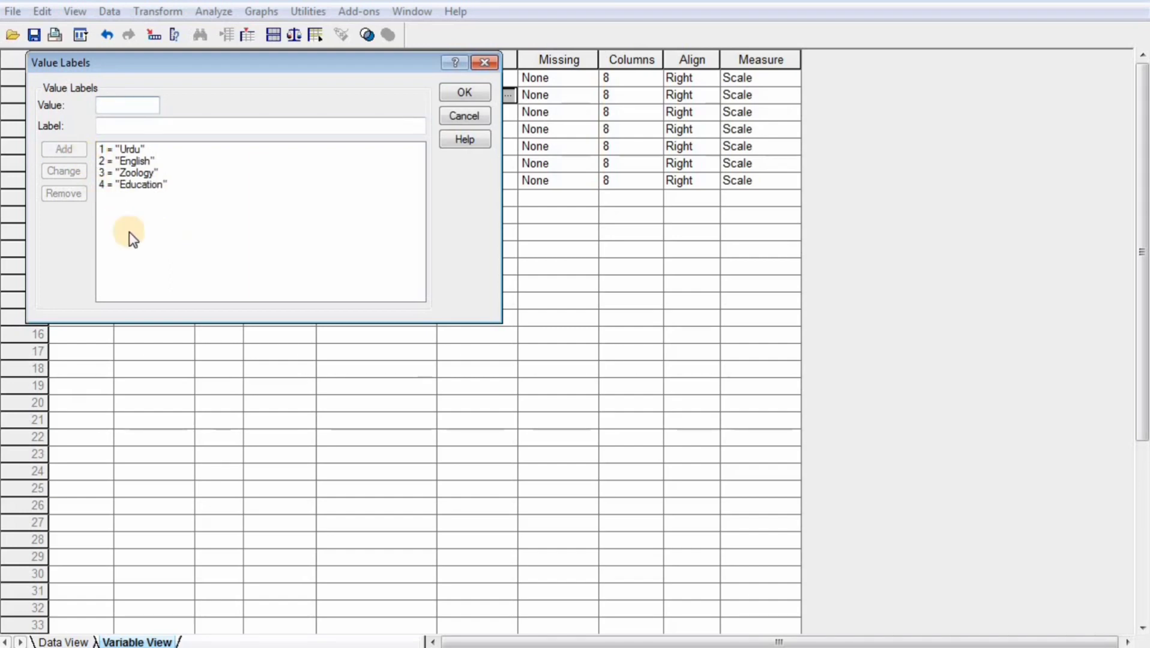
{"action": "type", "text": "5"}
{"action": "left_click", "coordinate": [130, 126]}
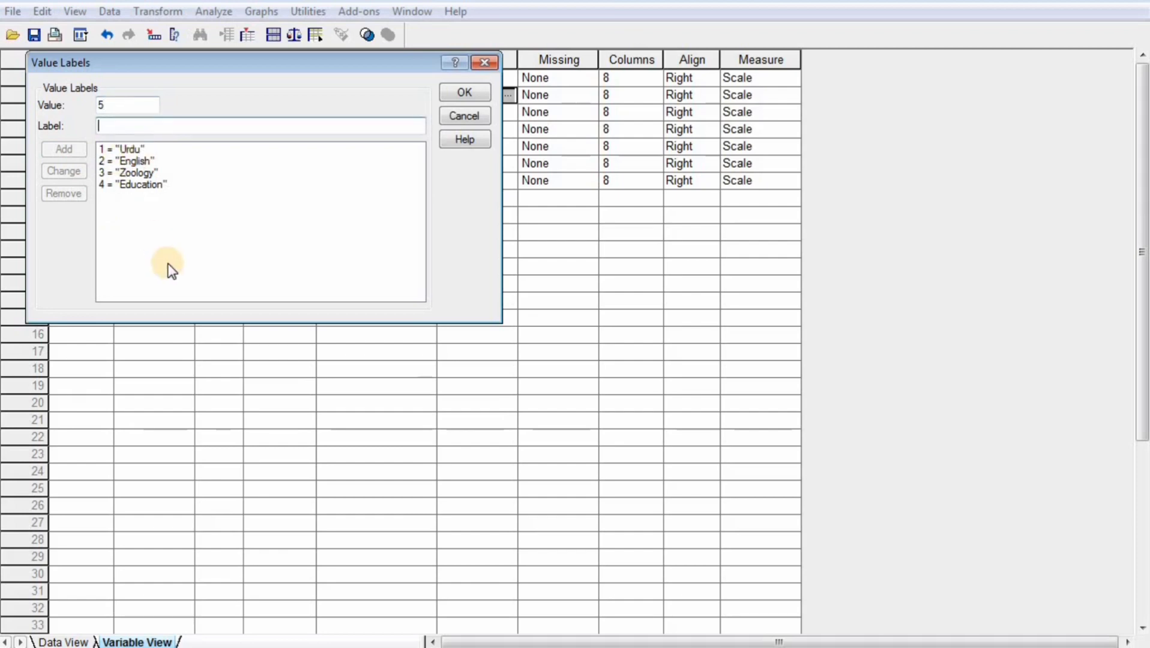
{"action": "type", "text": "Chemis"}
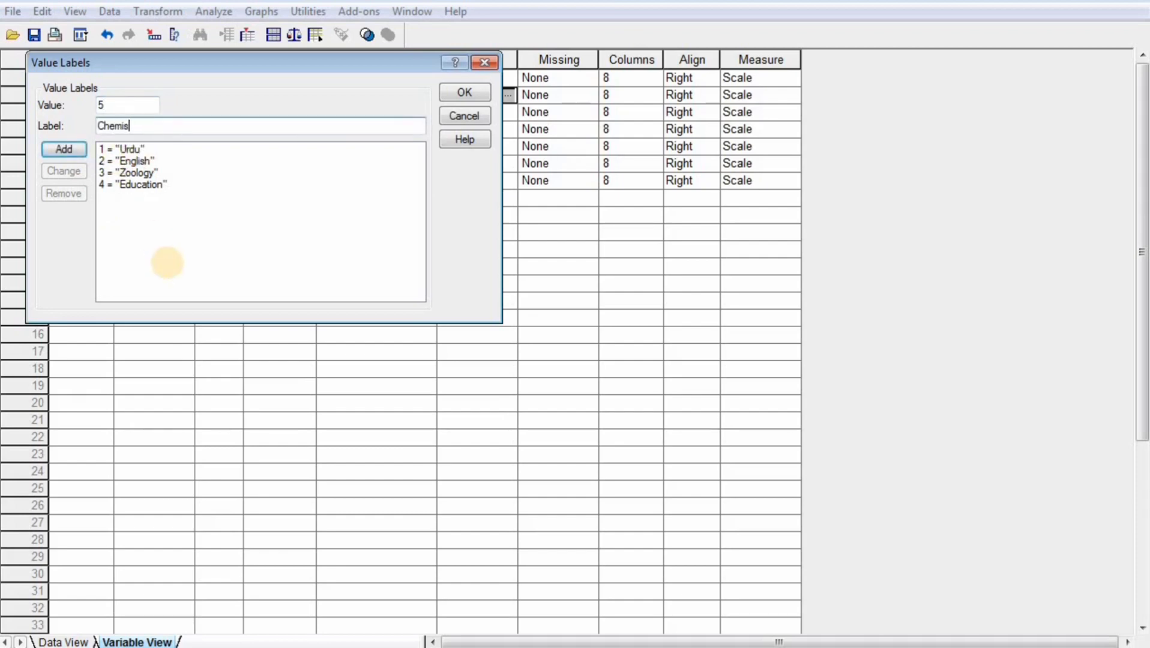
{"action": "type", "text": "try"}
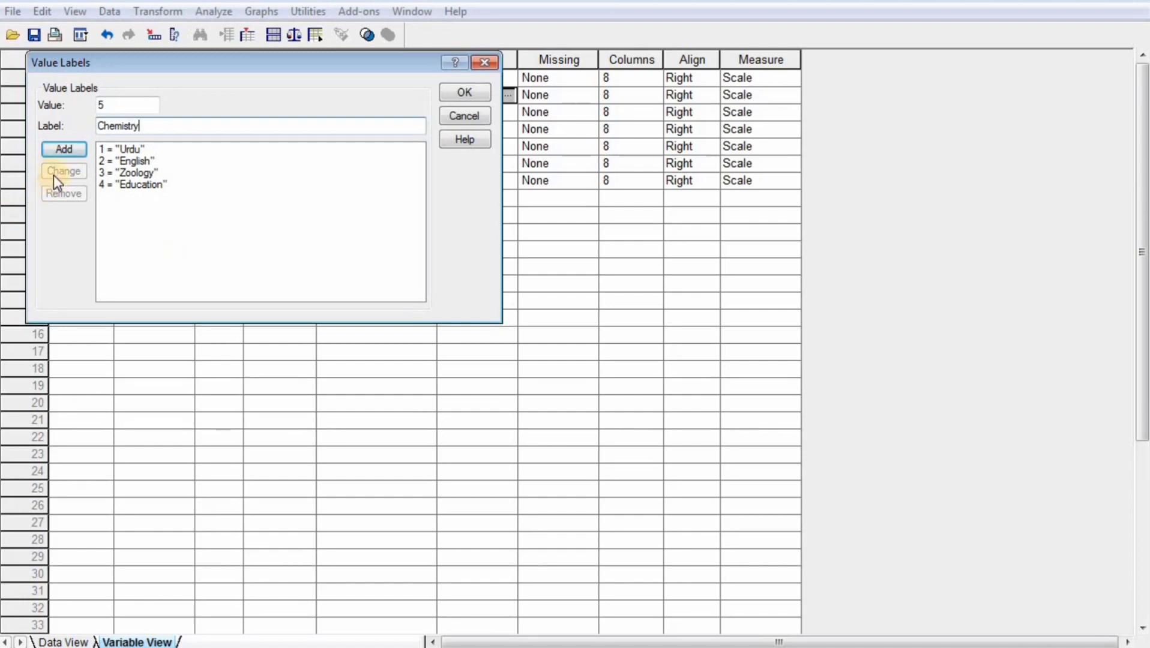
{"action": "left_click", "coordinate": [62, 150]}
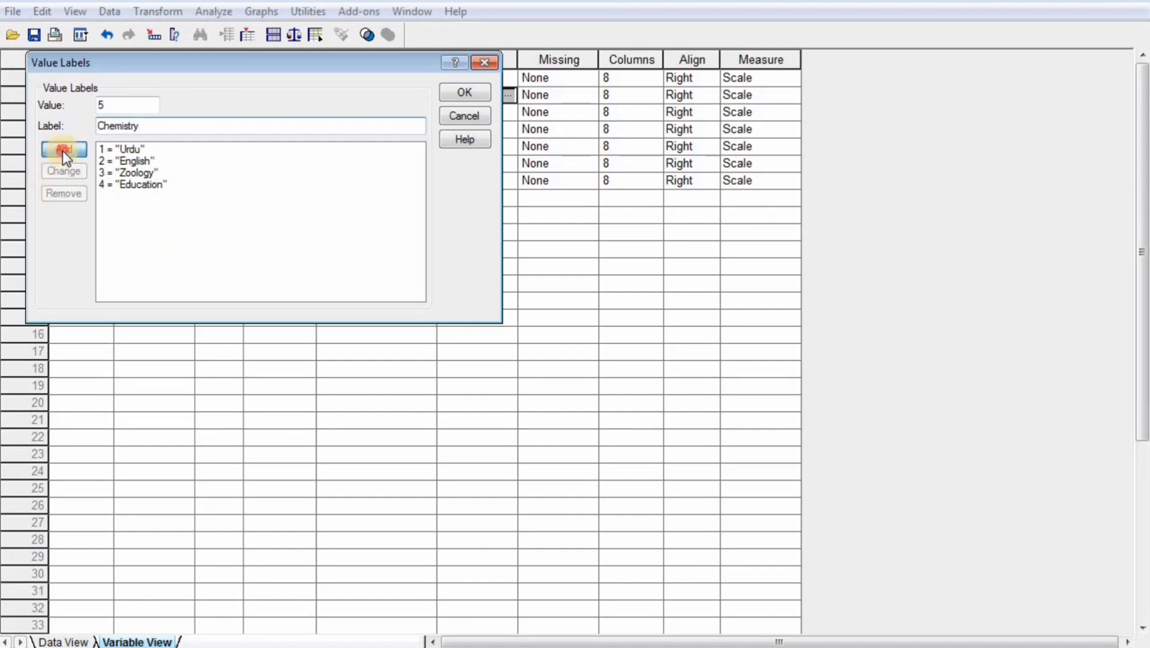
Confirm the department value labels and add value 1 as Male for the Gender variable.
{"action": "left_click", "coordinate": [195, 241]}
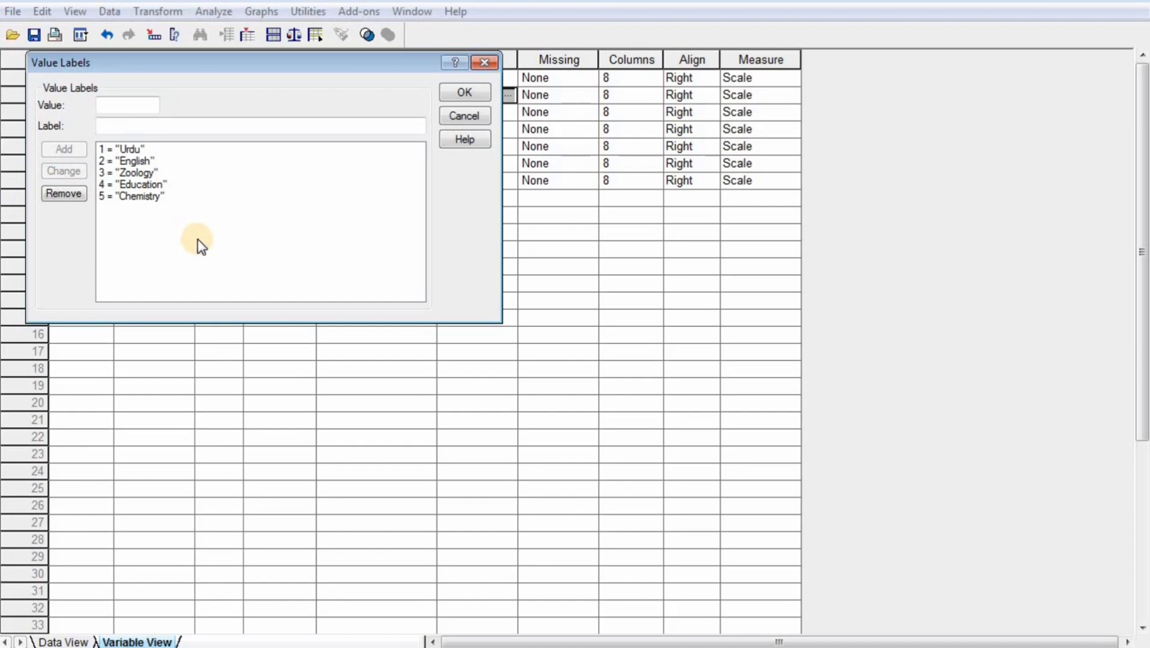
{"action": "left_click", "coordinate": [463, 91]}
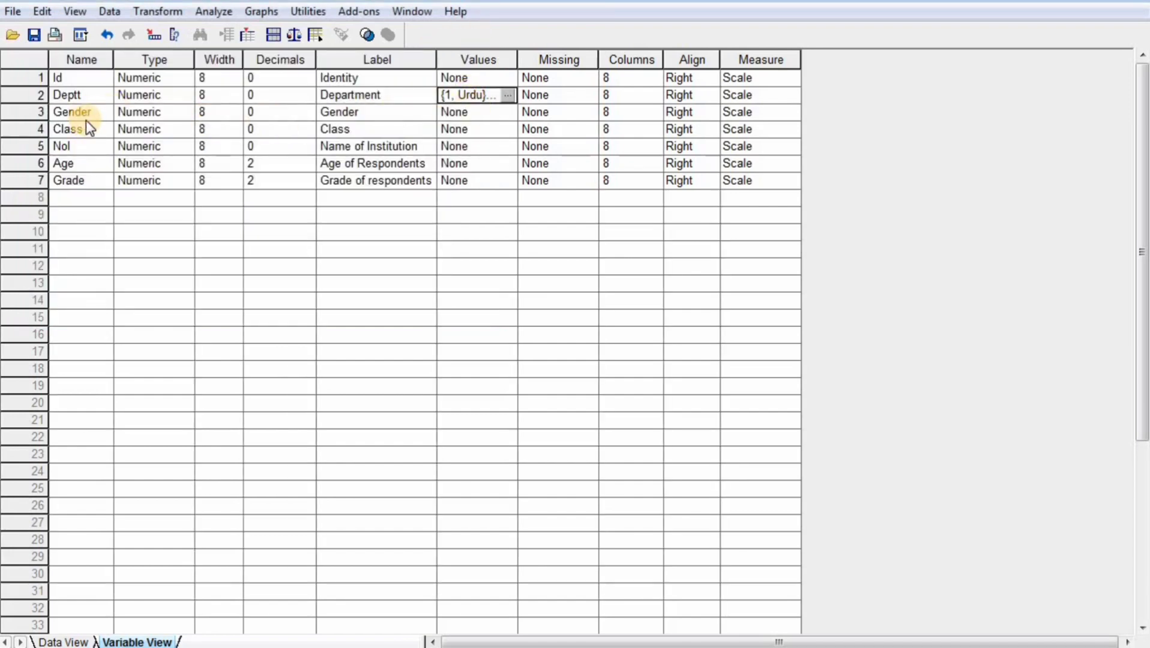
{"action": "left_click", "coordinate": [512, 114]}
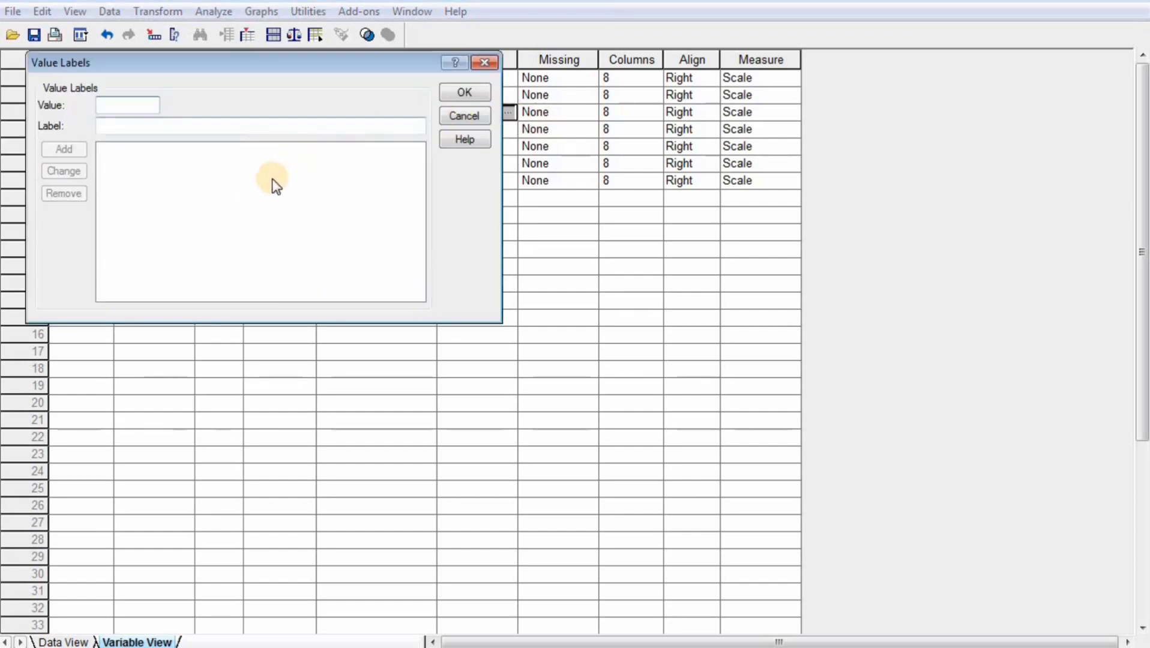
{"action": "type", "text": "1"}
{"action": "left_click", "coordinate": [149, 125]}
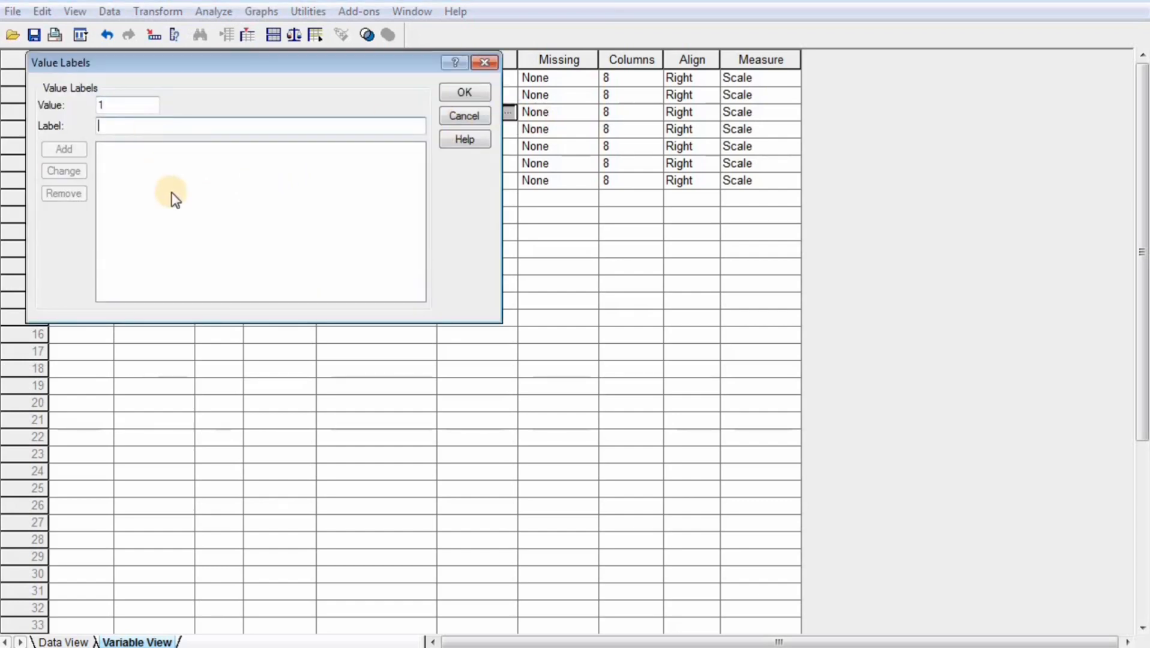
{"action": "type", "text": "Male"}
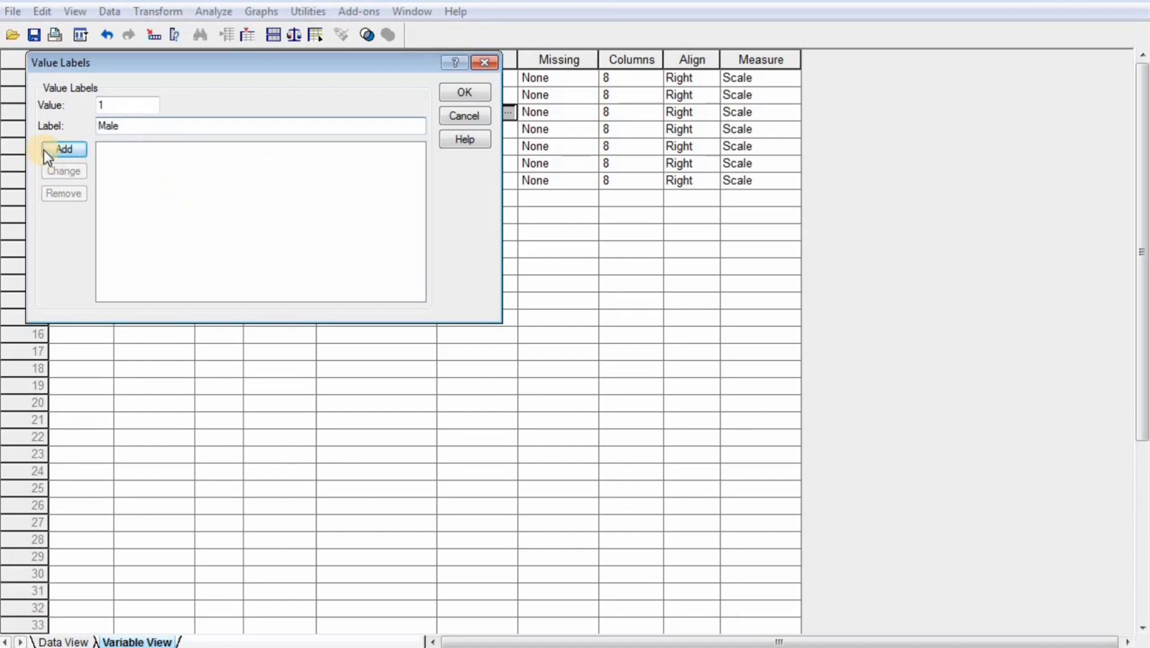
{"action": "left_click", "coordinate": [60, 151]}
Add value 2 as Female for the Gender variable and confirm its value labels.
{"action": "type", "text": "2"}
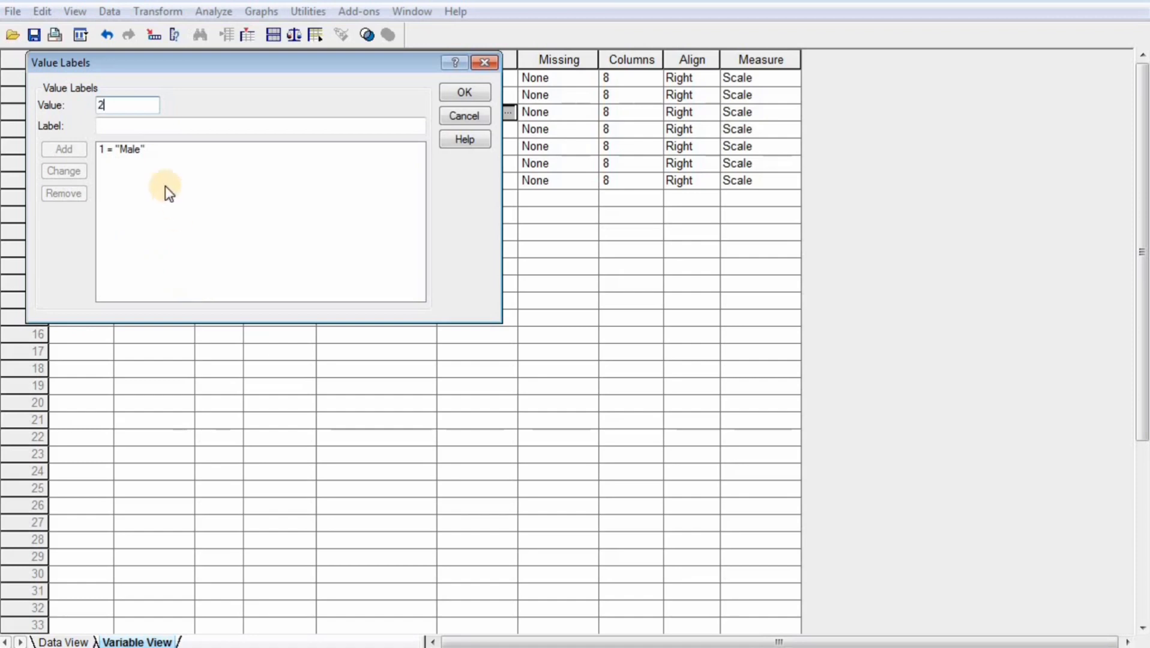
{"action": "left_click", "coordinate": [143, 130]}
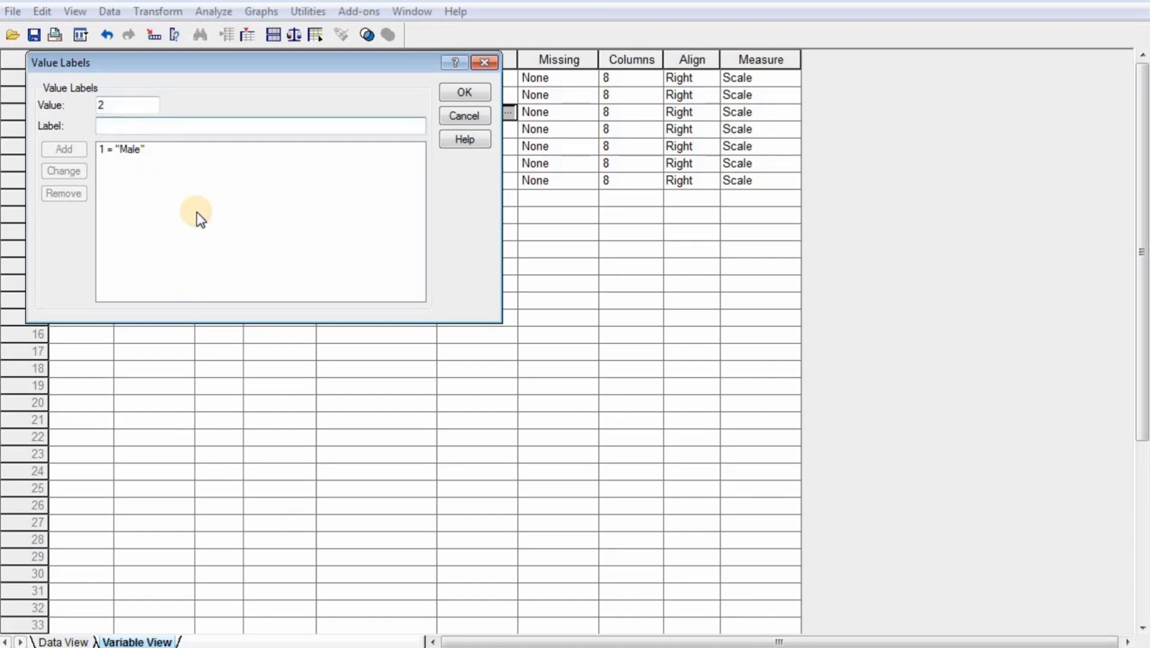
{"action": "type", "text": "Female"}
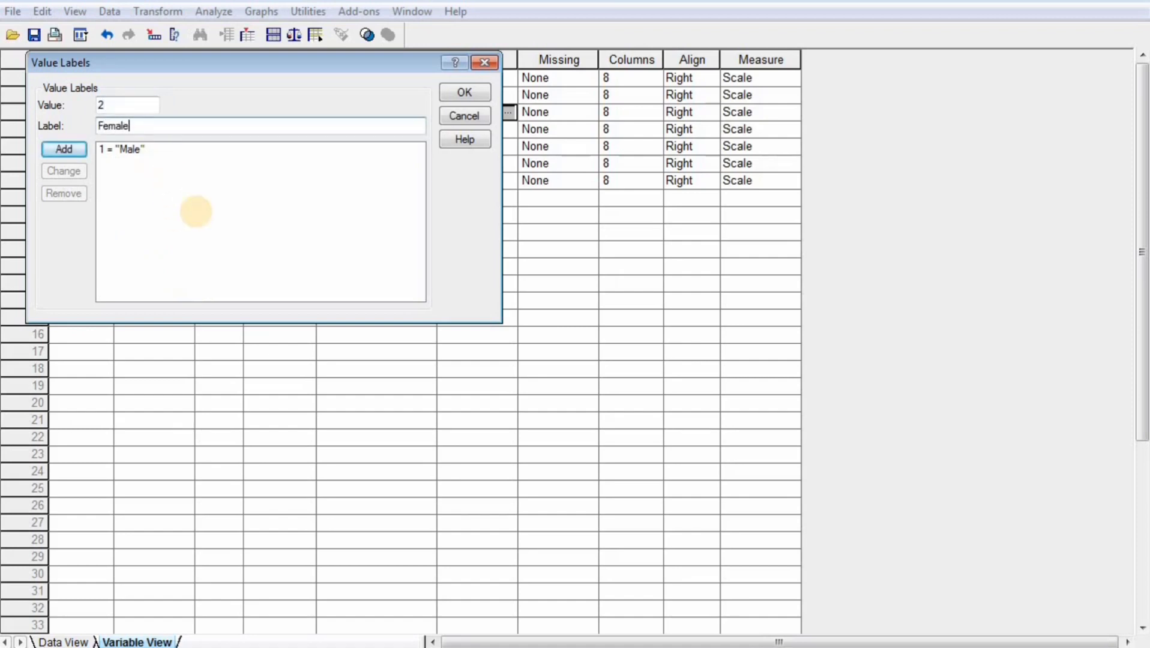
{"action": "left_click", "coordinate": [77, 146]}
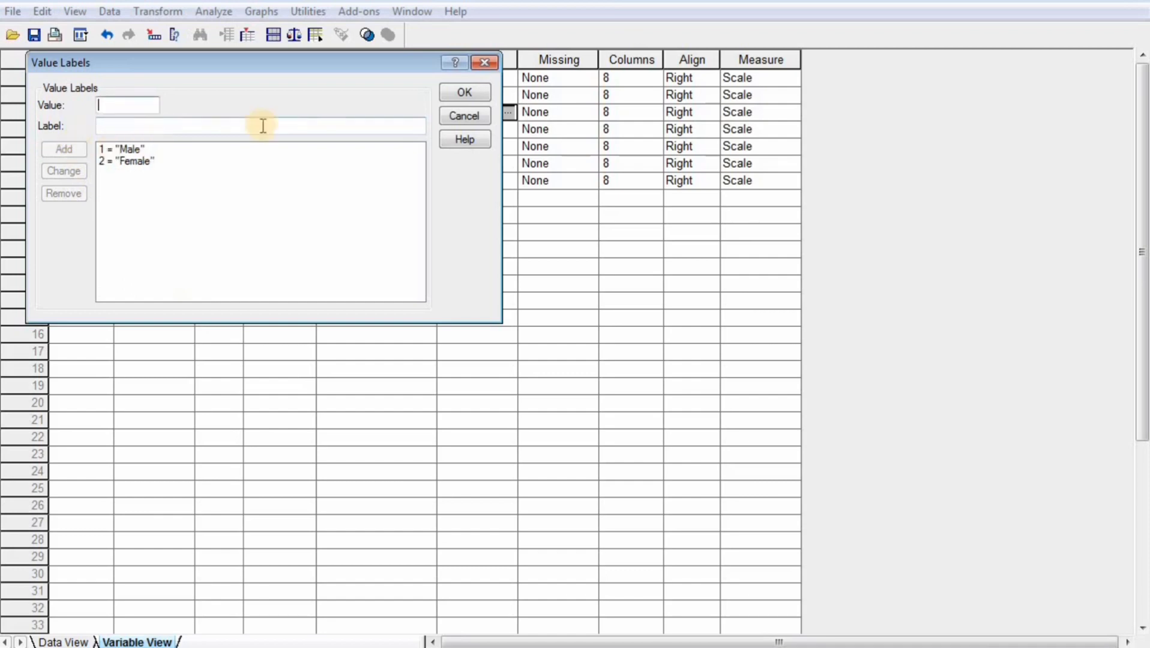
{"action": "left_click", "coordinate": [481, 92]}
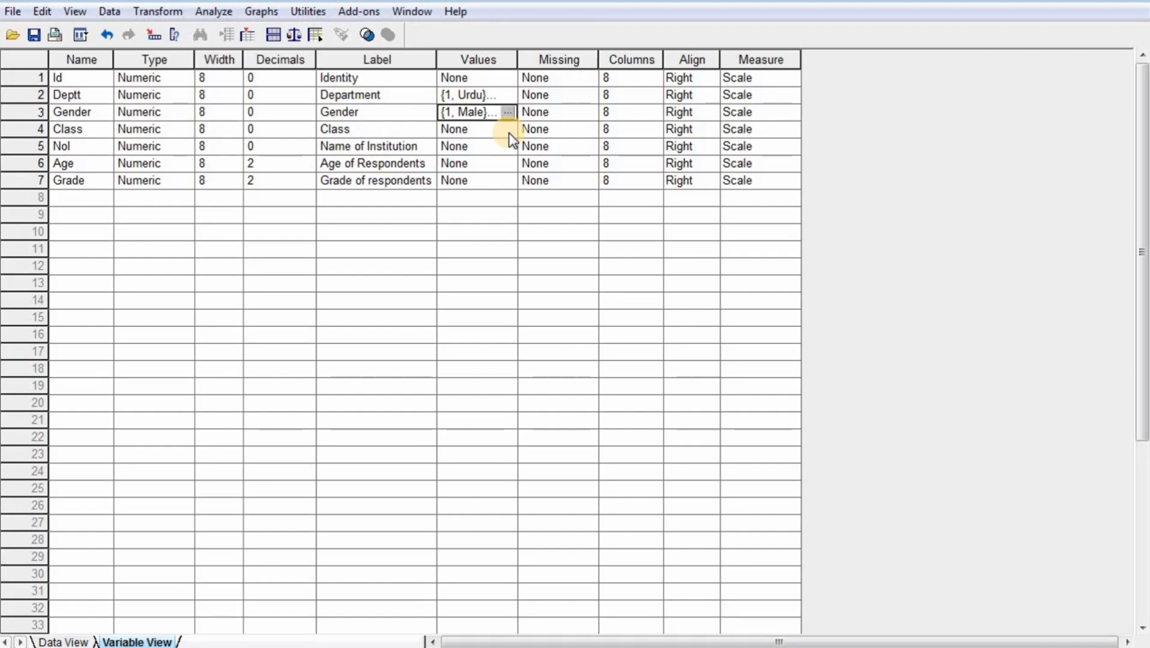
Open the value labels of the Class variable and add value 1 as 11th.
{"action": "left_click", "coordinate": [509, 133]}
{"action": "left_click", "coordinate": [509, 130]}
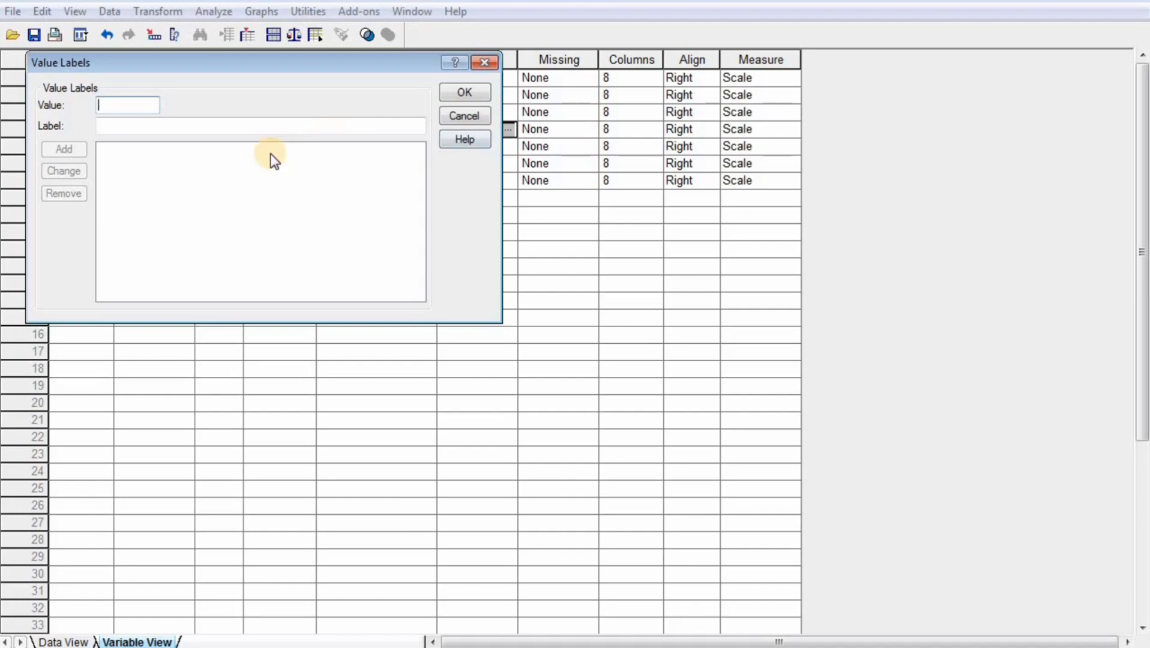
{"action": "type", "text": "1"}
{"action": "left_click", "coordinate": [162, 123]}
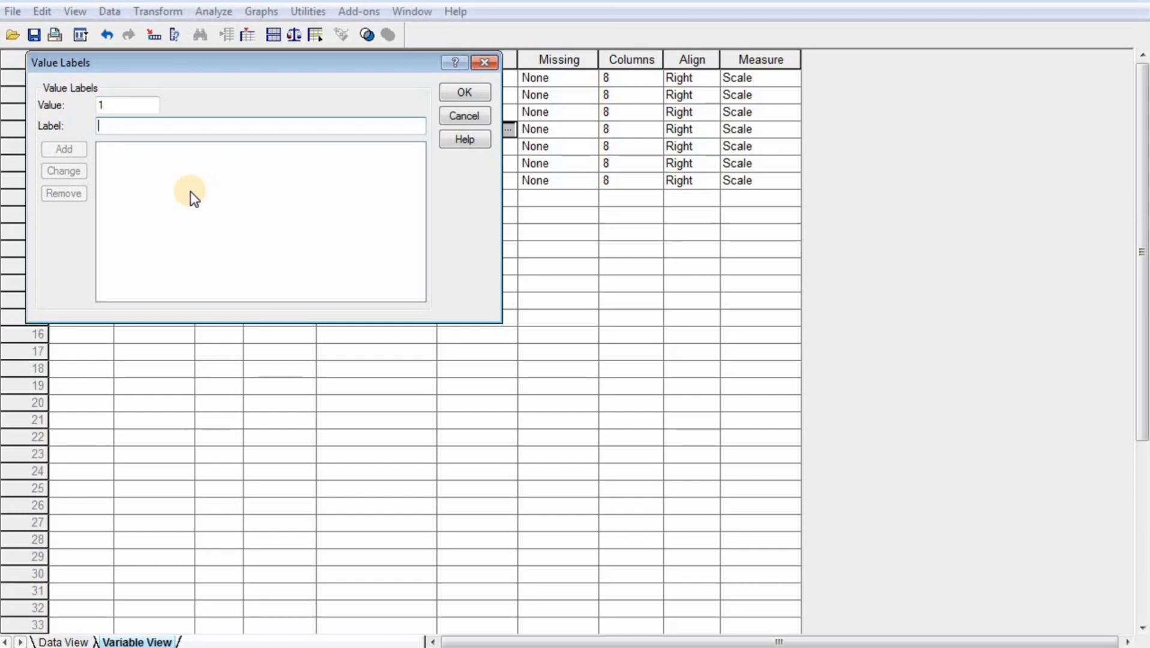
{"action": "type", "text": "11"}
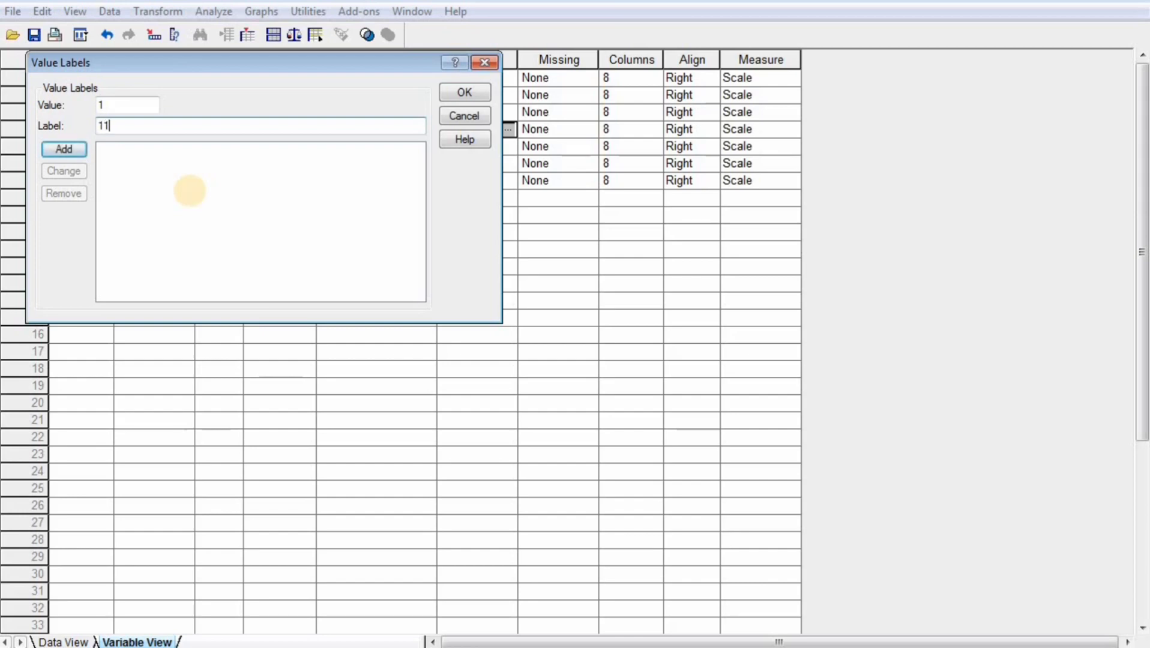
{"action": "type", "text": "th"}
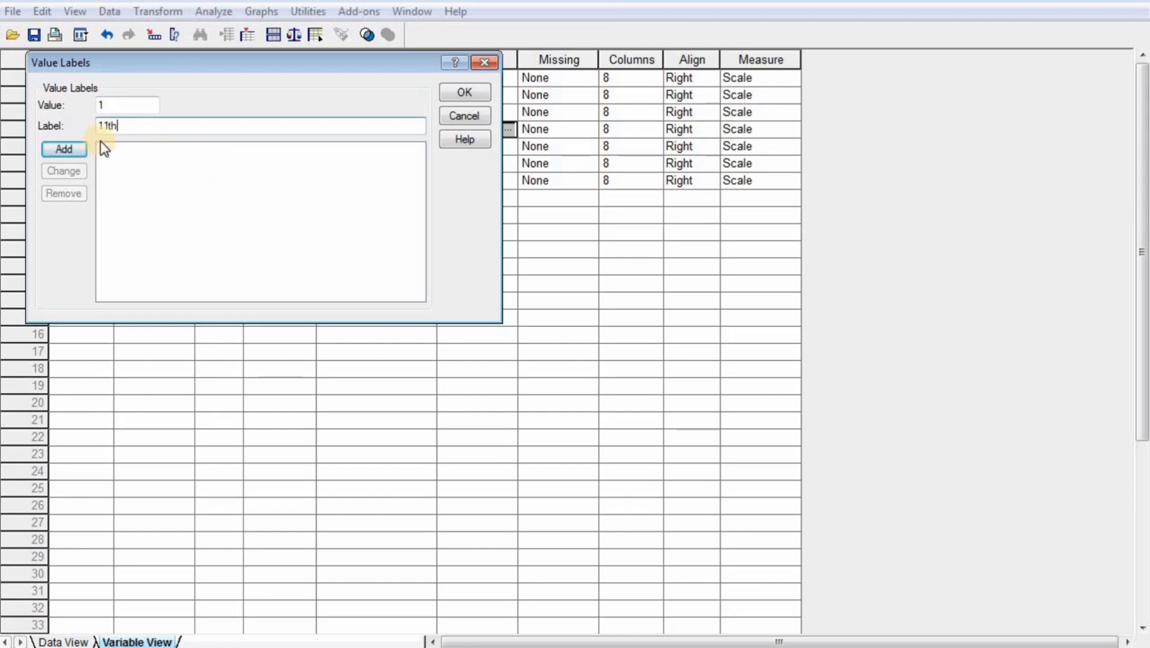
{"action": "left_click", "coordinate": [67, 150]}
Add value 2 as 12th for the Class variable and confirm its value labels.
{"action": "type", "text": "2"}
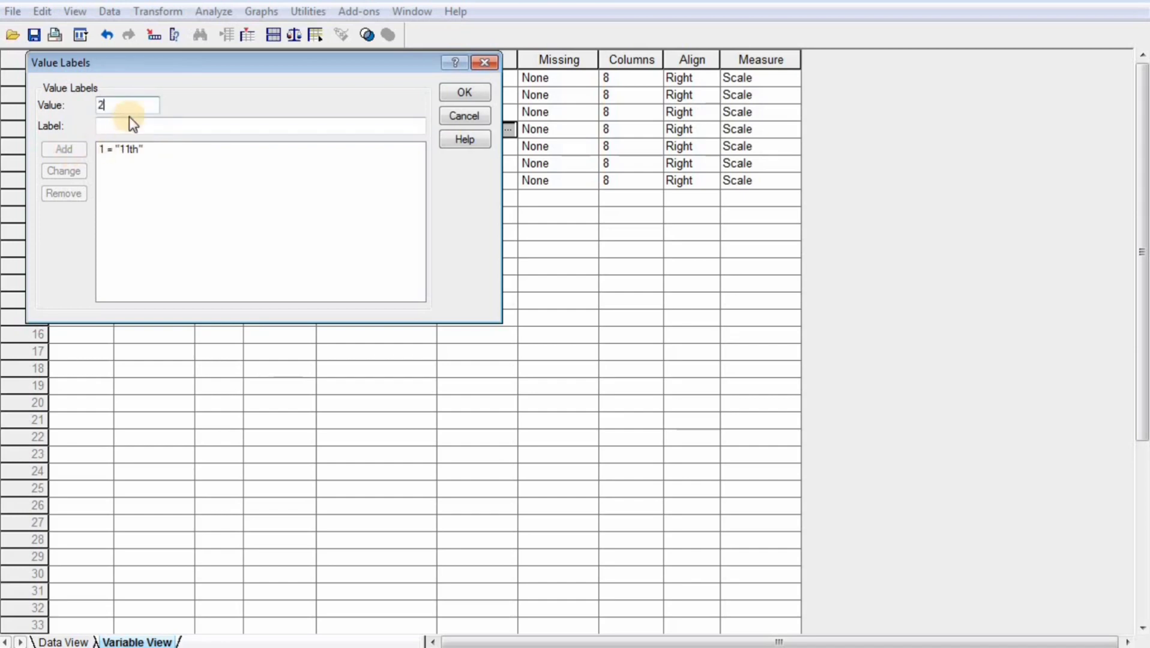
{"action": "left_click", "coordinate": [127, 131]}
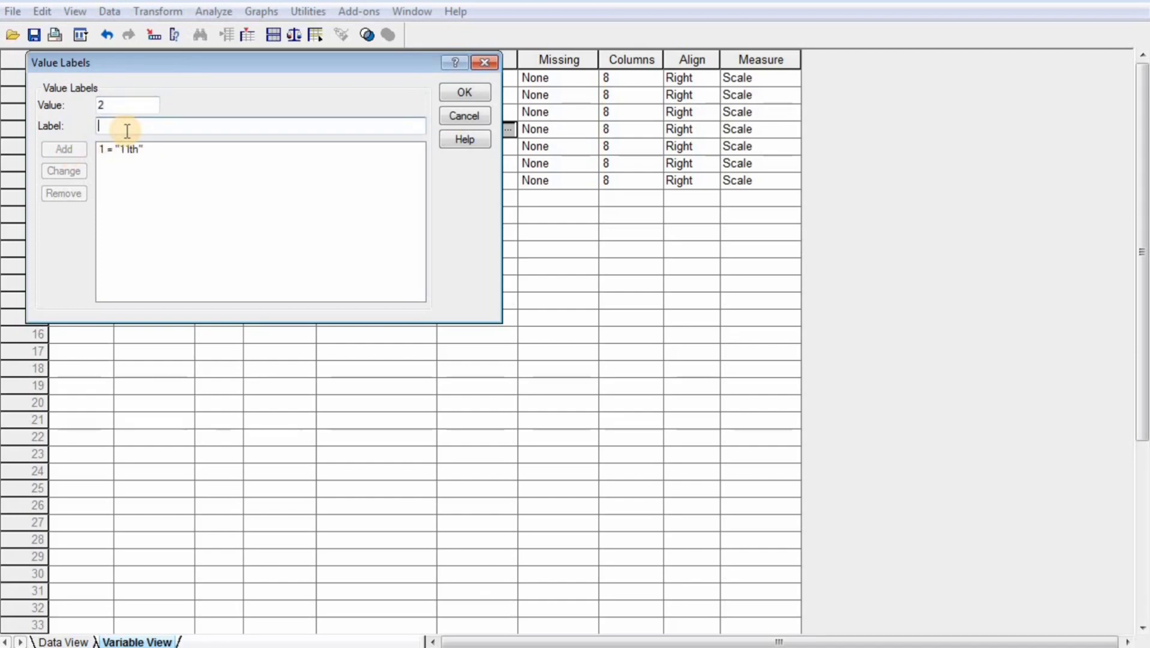
{"action": "type", "text": "12"}
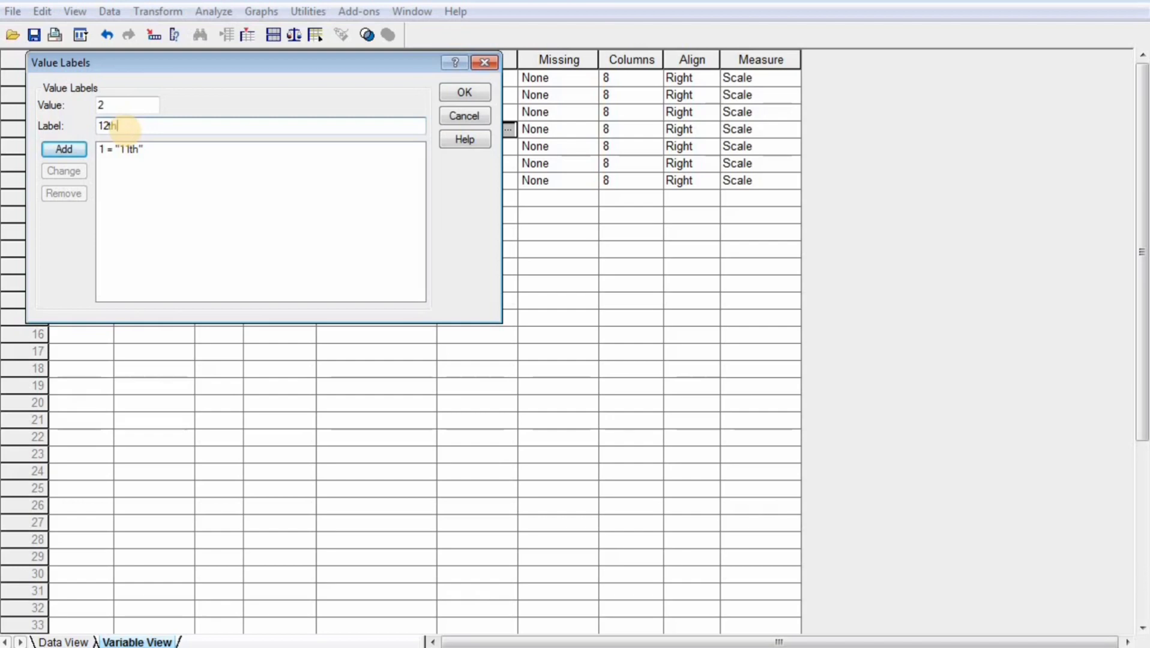
{"action": "type", "text": "th"}
{"action": "left_click", "coordinate": [66, 147]}
{"action": "left_click", "coordinate": [471, 92]}
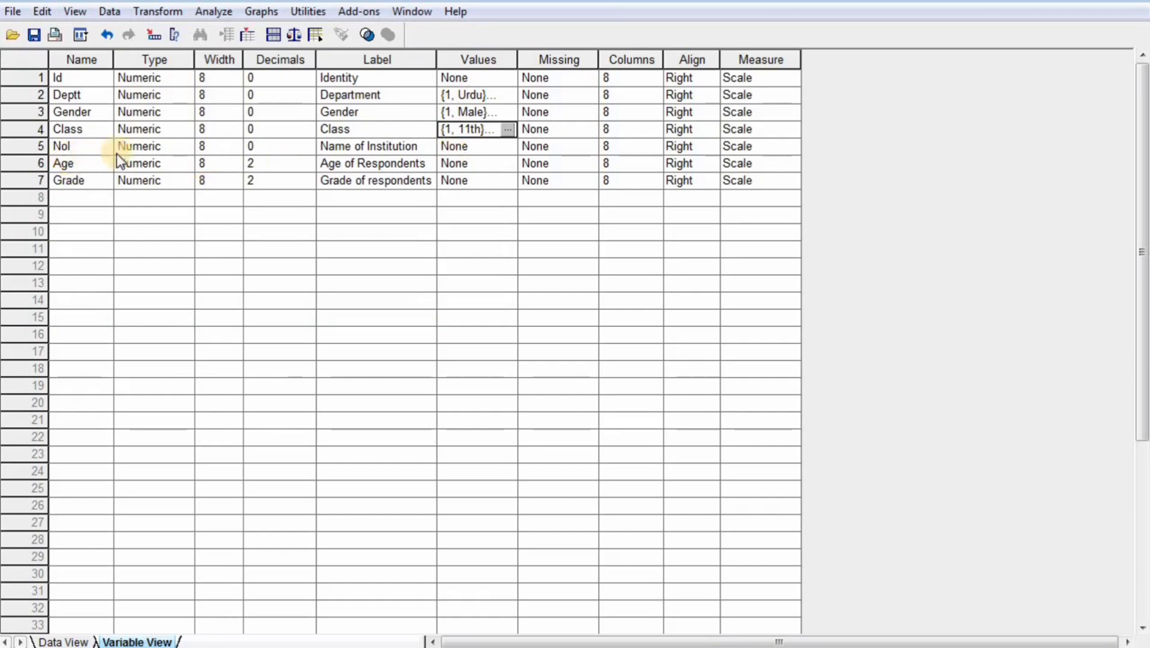
{"action": "left_click", "coordinate": [460, 145]}
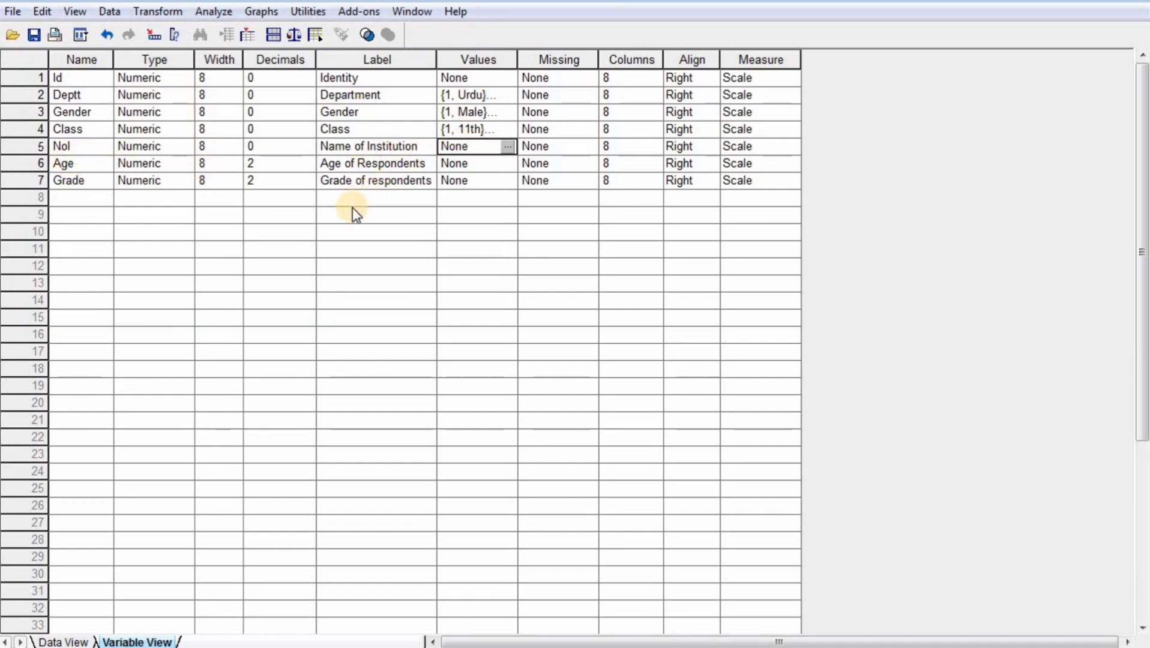
{"action": "left_click", "coordinate": [507, 146]}
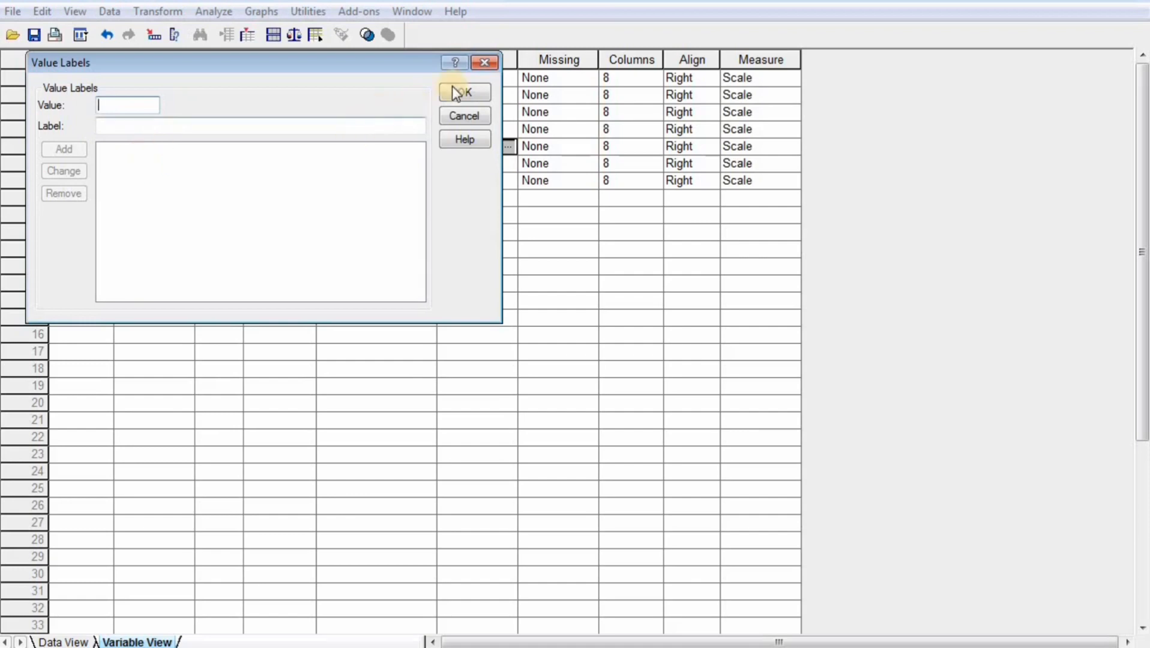
{"action": "left_click", "coordinate": [485, 63]}
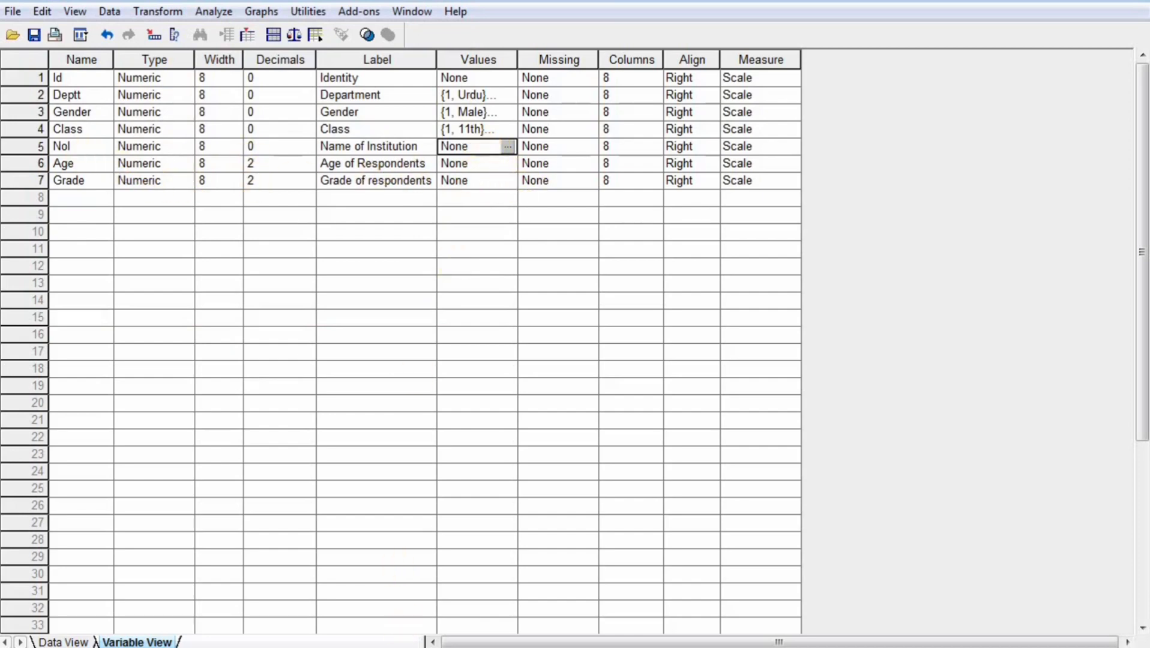
Check the age ranges in the Word questionnaire and add value 1 as 25-30 for the Age variable in SPSS.
{"action": "key", "text": "alt+Tab"}
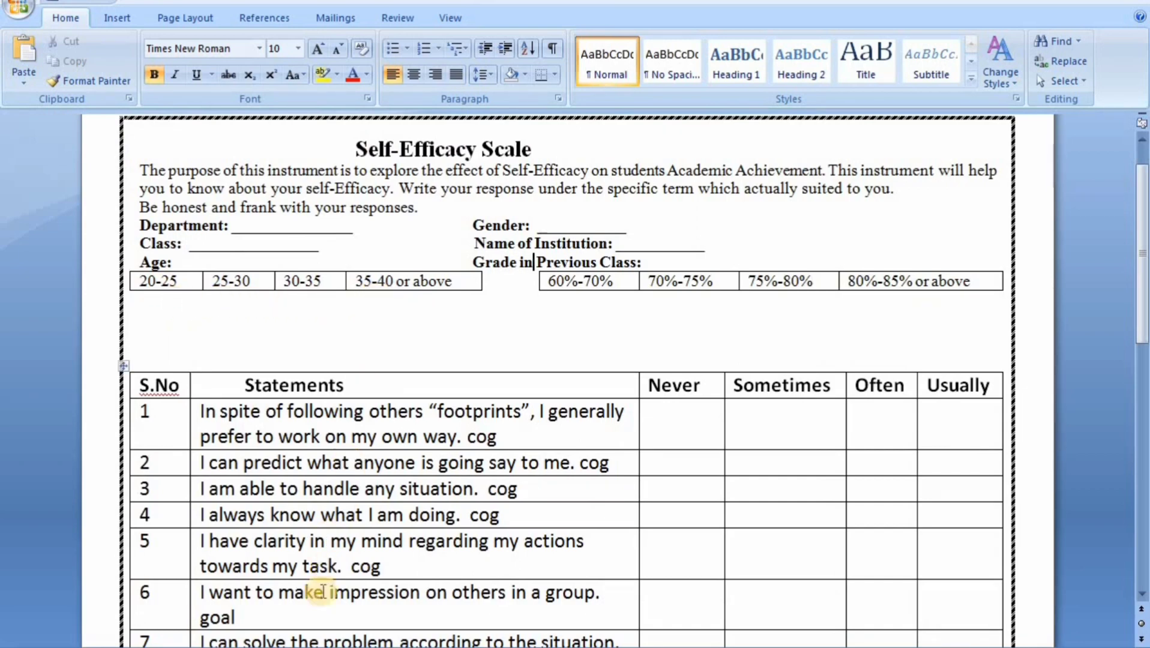
{"action": "left_click", "coordinate": [357, 646]}
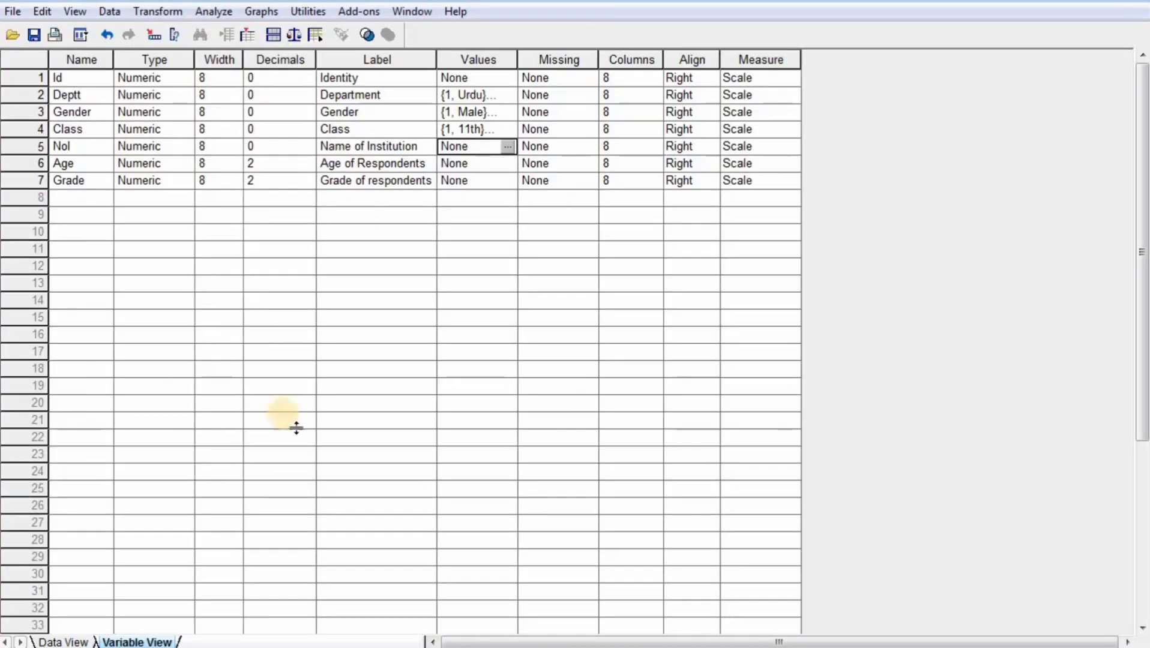
{"action": "left_click", "coordinate": [511, 161]}
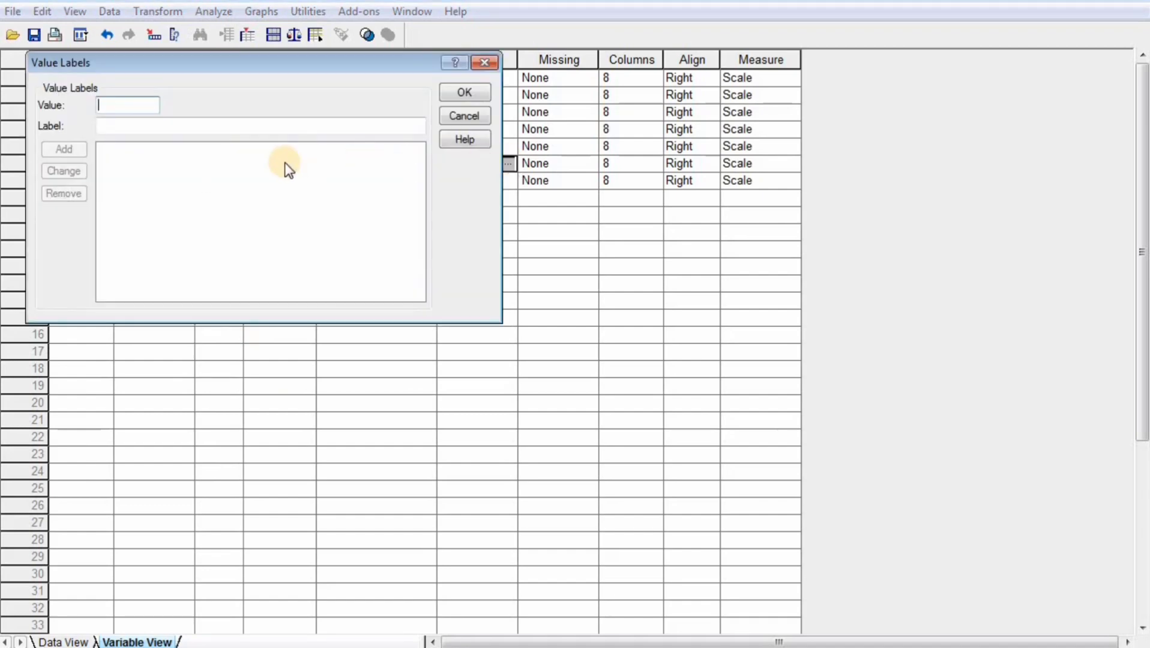
{"action": "type", "text": "1"}
{"action": "left_click", "coordinate": [183, 124]}
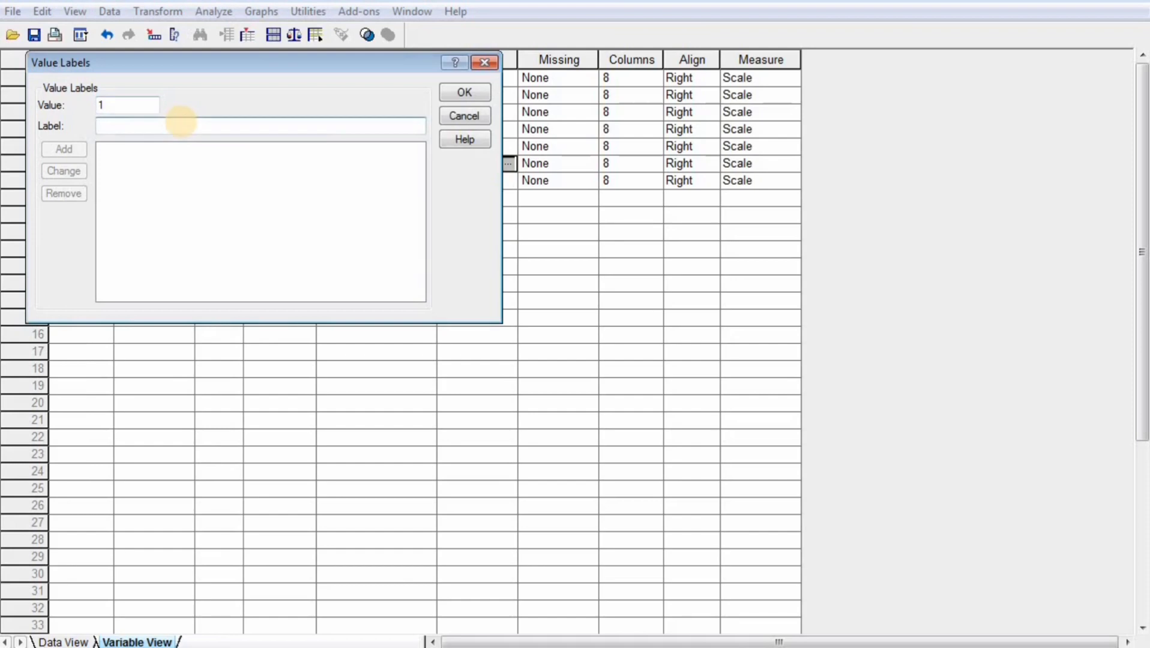
{"action": "type", "text": "25"}
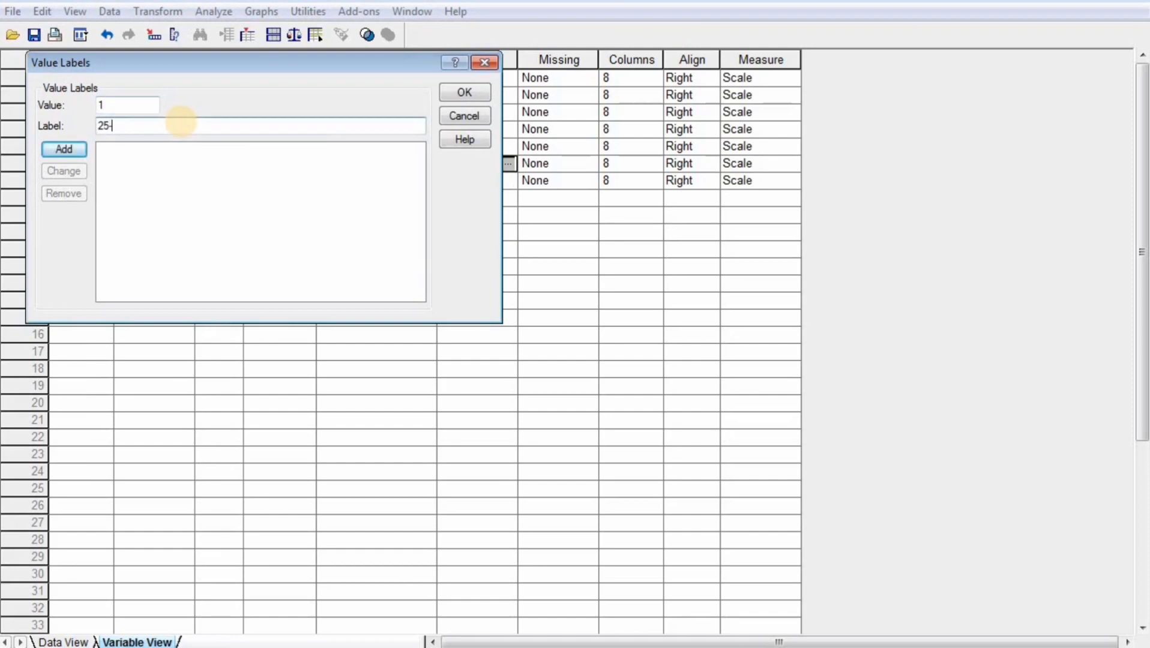
{"action": "type", "text": "-"}
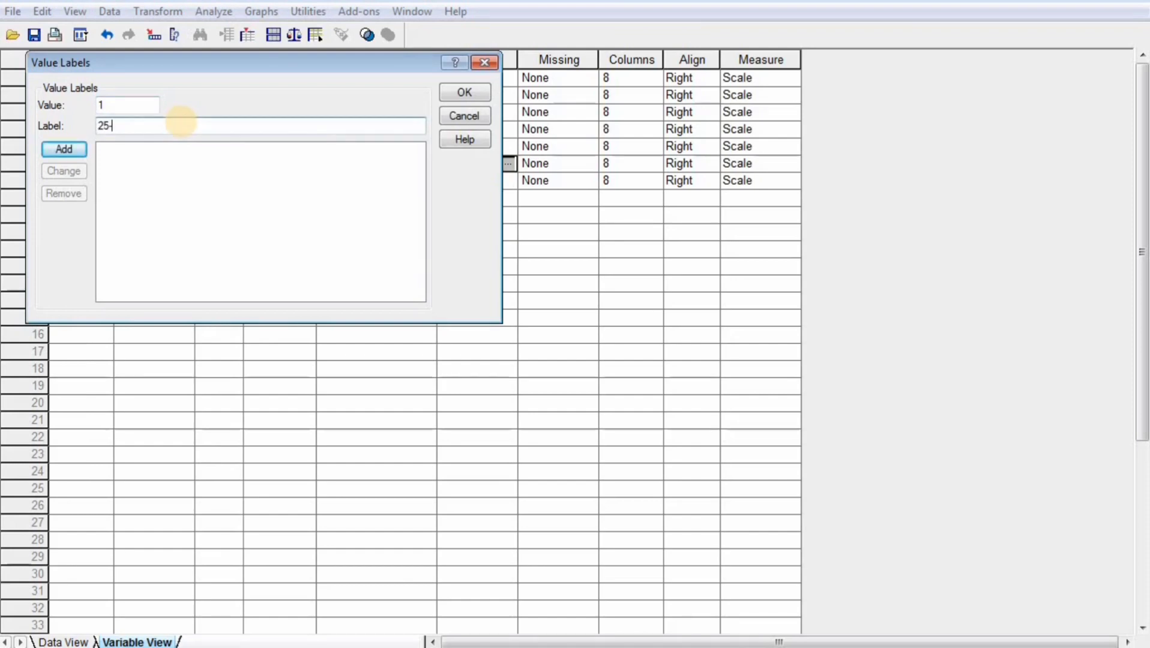
{"action": "type", "text": "30"}
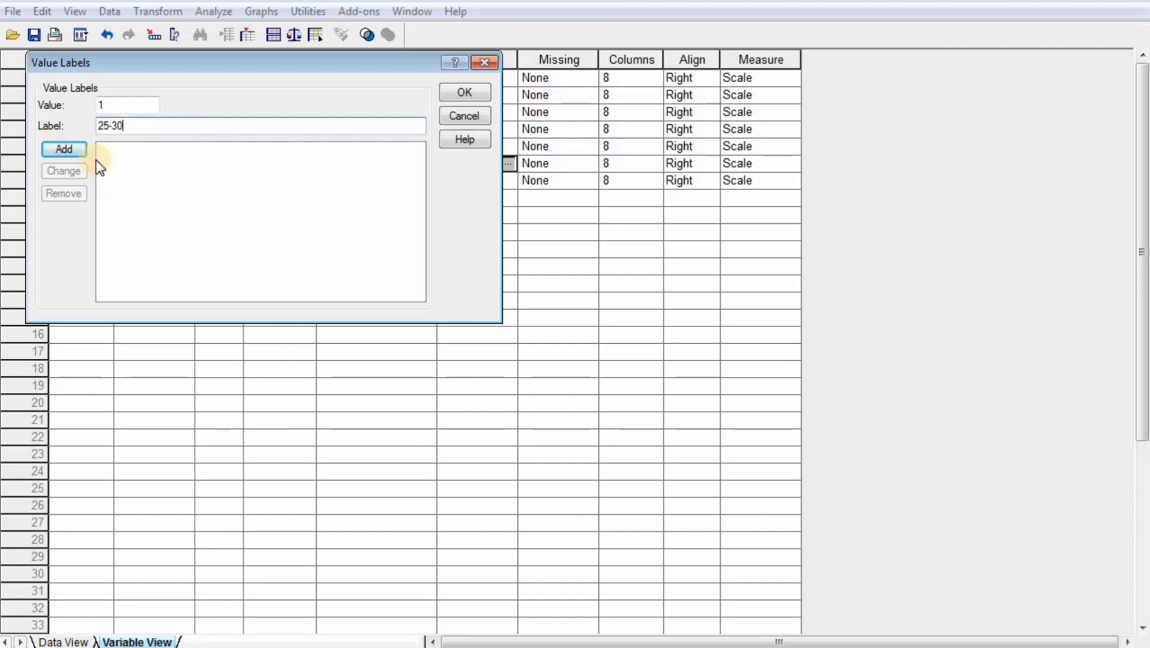
{"action": "left_click", "coordinate": [63, 148]}
{"action": "type", "text": "2"}
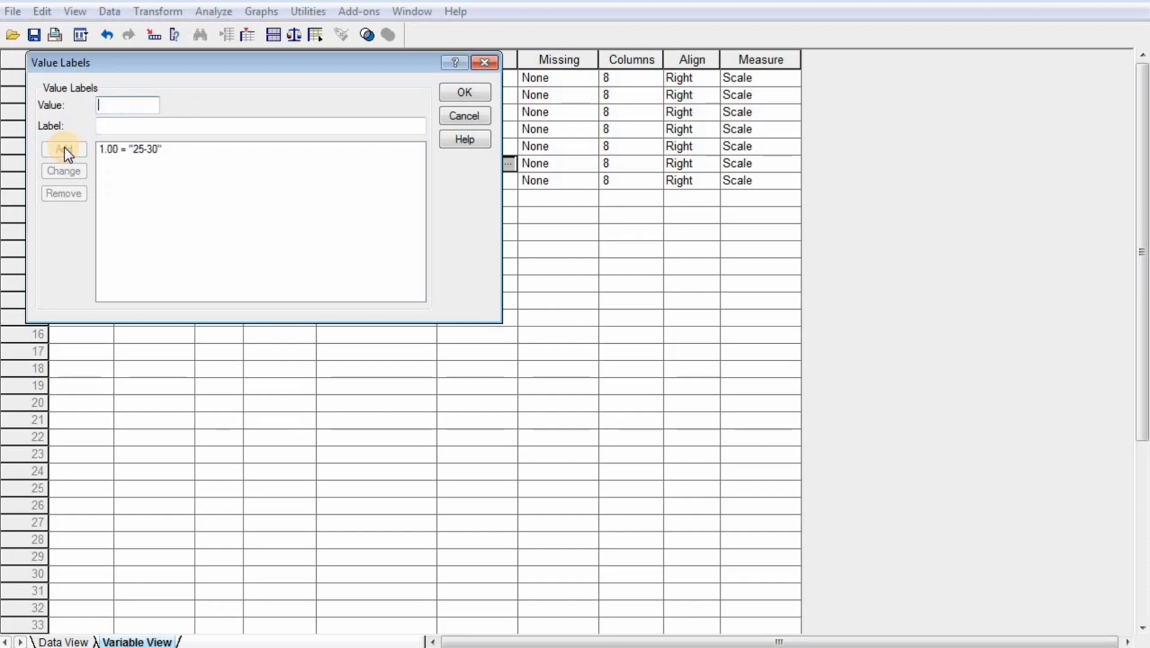
{"action": "left_click", "coordinate": [108, 127]}
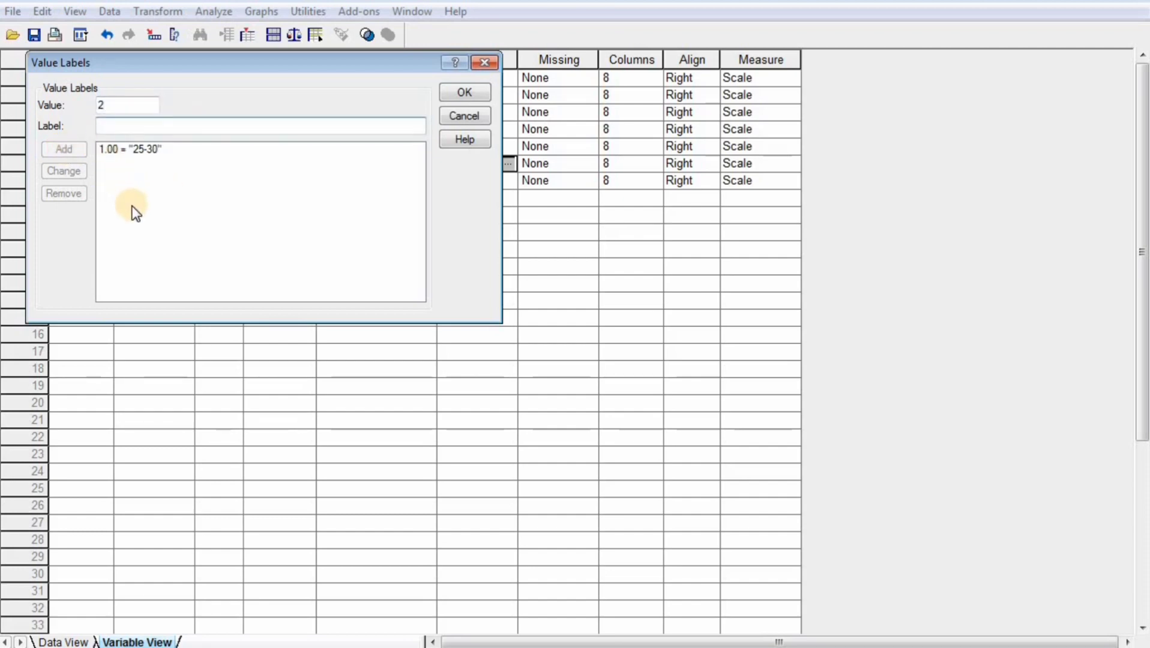
{"action": "type", "text": "3"}
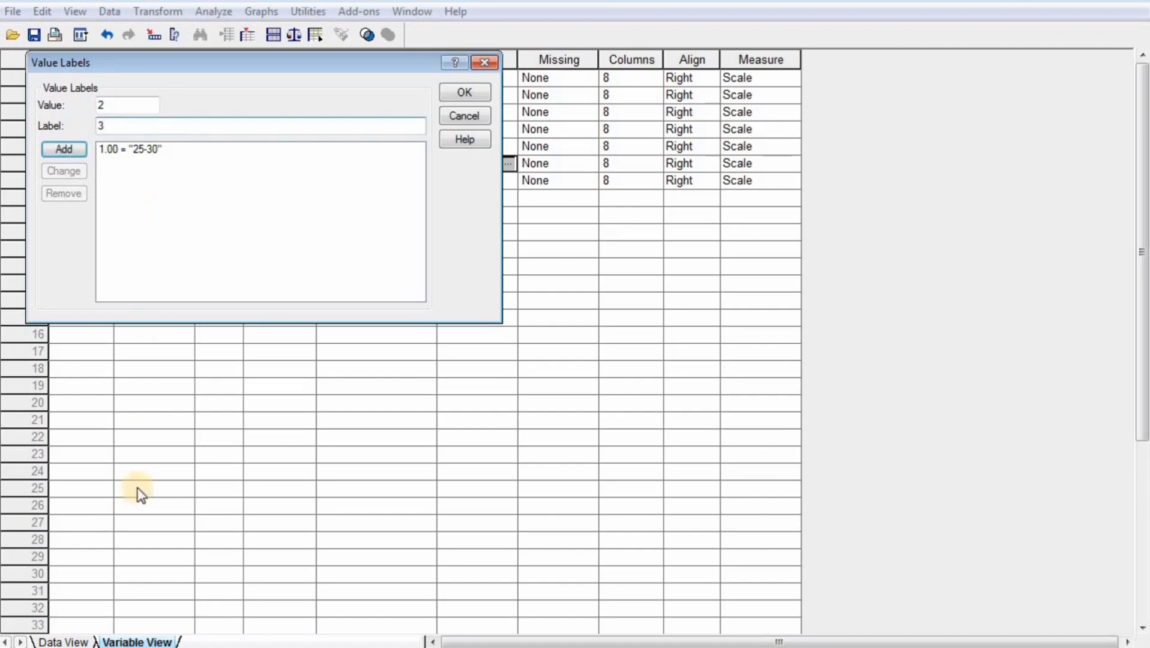
Check the age ranges in the Word questionnaire and change the label of value 1 to 20-25 for the Age variable in SPSS.
{"action": "left_click", "coordinate": [307, 647]}
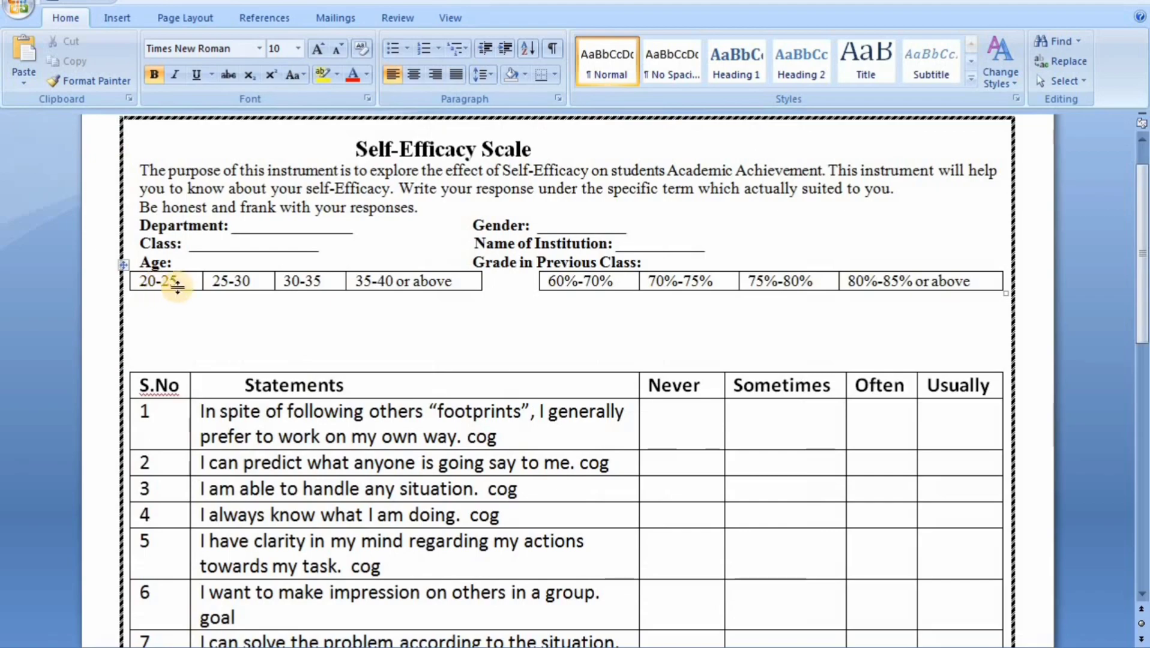
{"action": "left_click", "coordinate": [348, 647]}
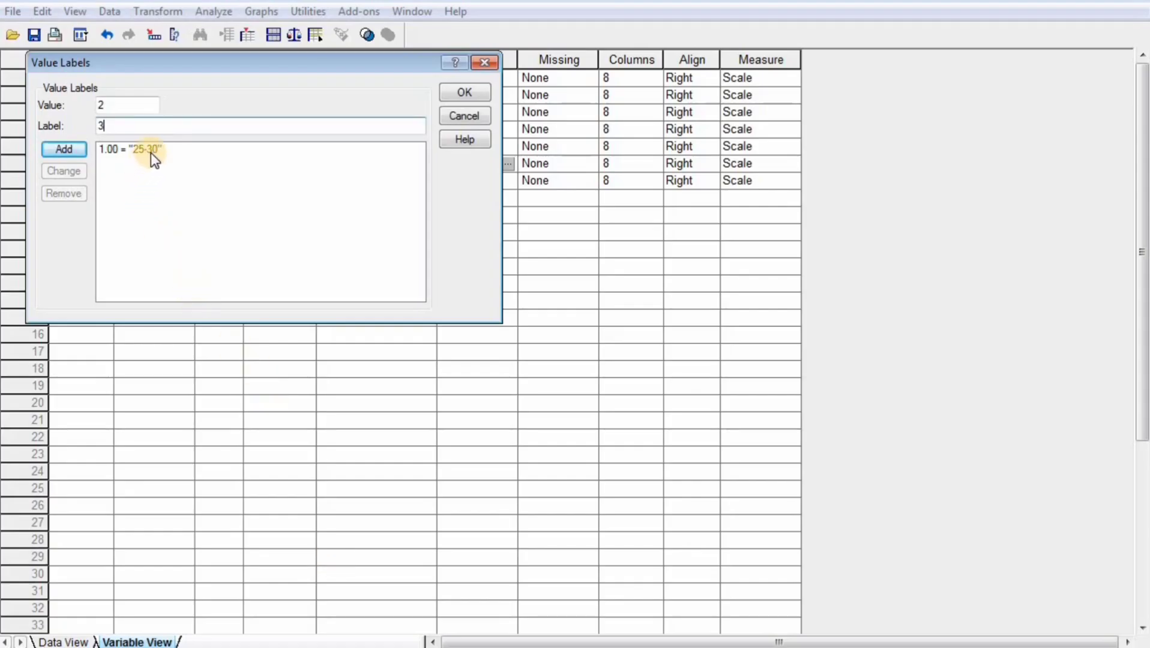
{"action": "left_click", "coordinate": [130, 150]}
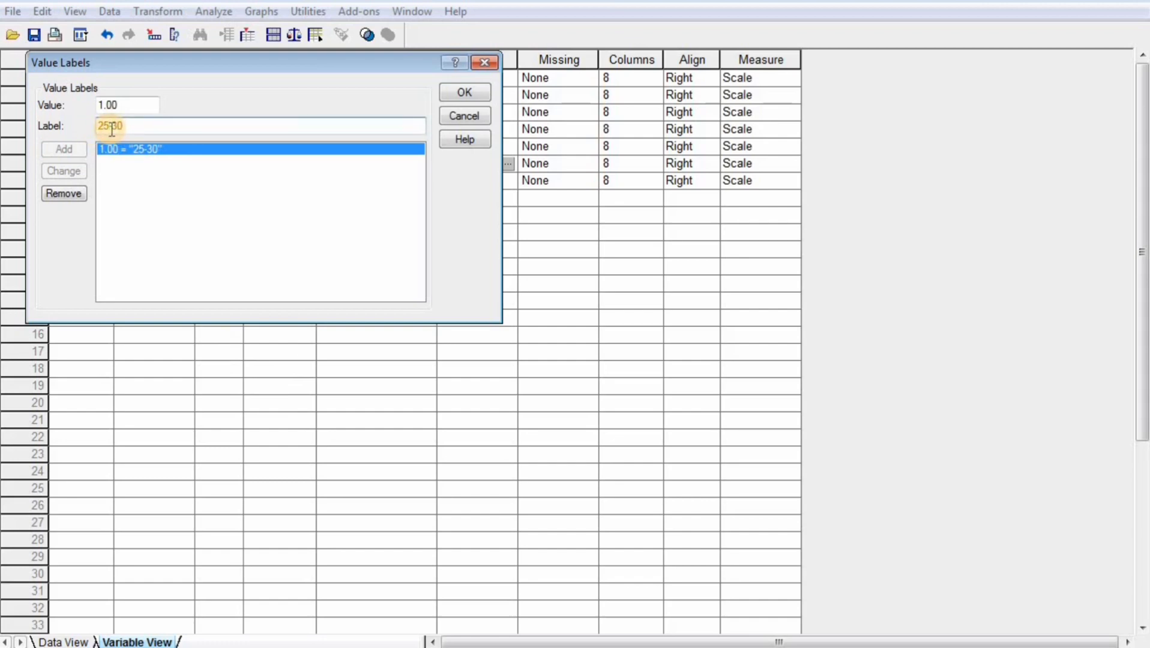
{"action": "left_click", "coordinate": [112, 127]}
{"action": "key", "text": "BackSpace"}
{"action": "type", "text": "0"}
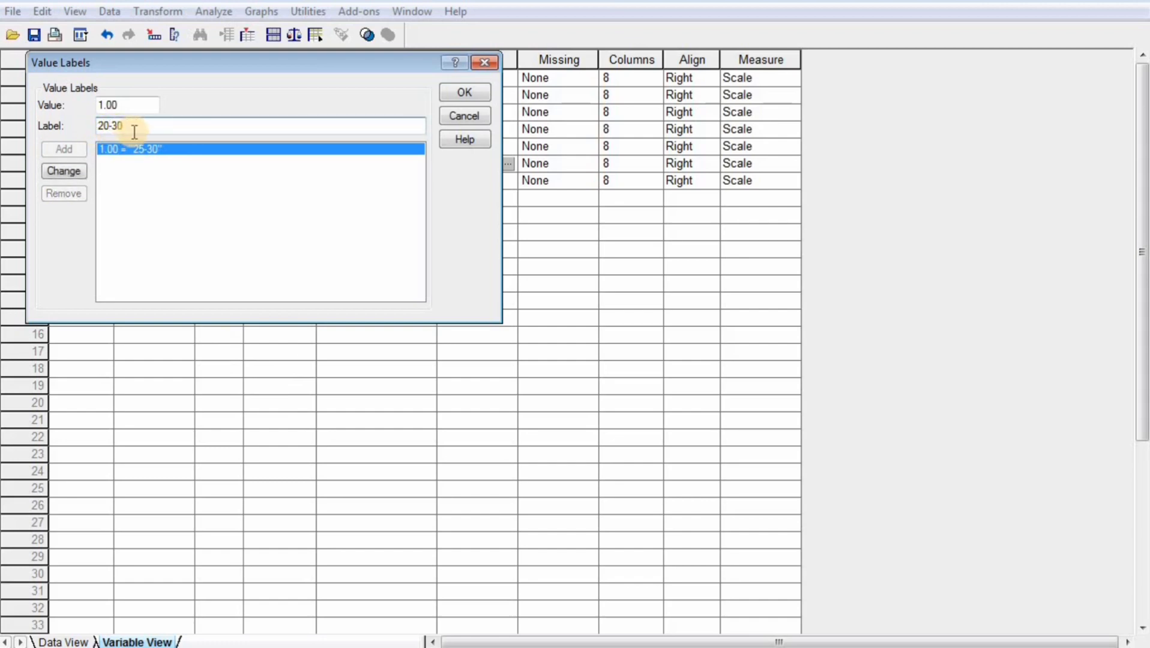
{"action": "key", "text": "BackSpace"}
{"action": "key", "text": "BackSpace"}
{"action": "key", "text": "BackSpace"}
{"action": "type", "text": "-25"}
{"action": "left_click", "coordinate": [58, 171]}
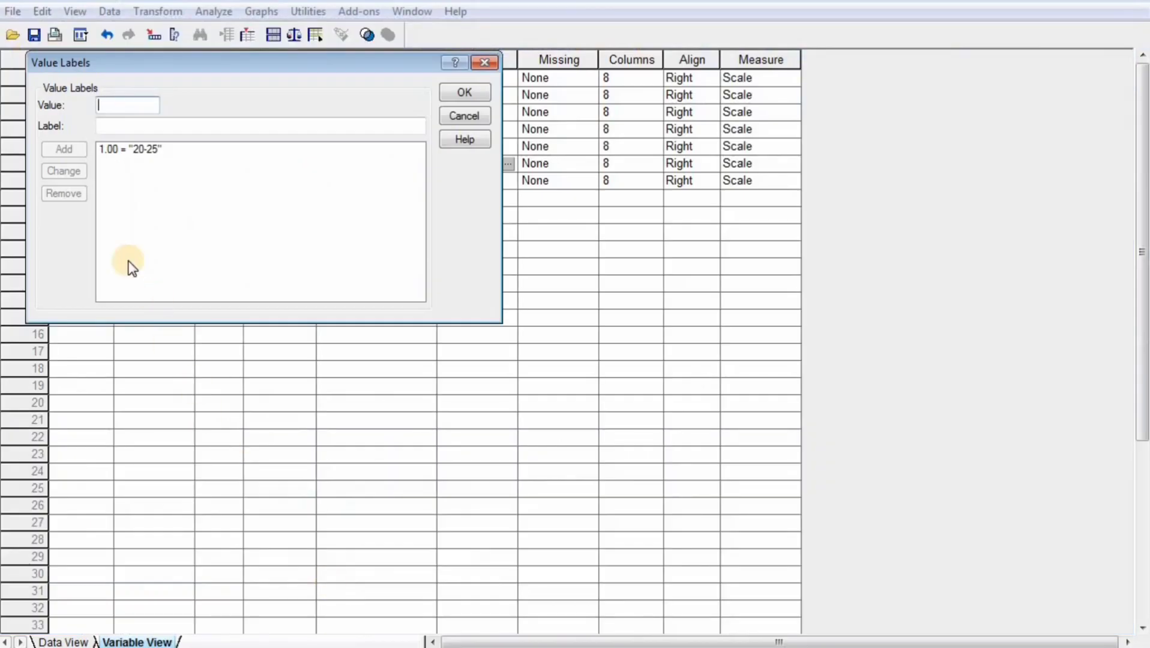
Add value 2 as 25-30 for the Age variable.
{"action": "type", "text": "2"}
{"action": "left_click", "coordinate": [139, 126]}
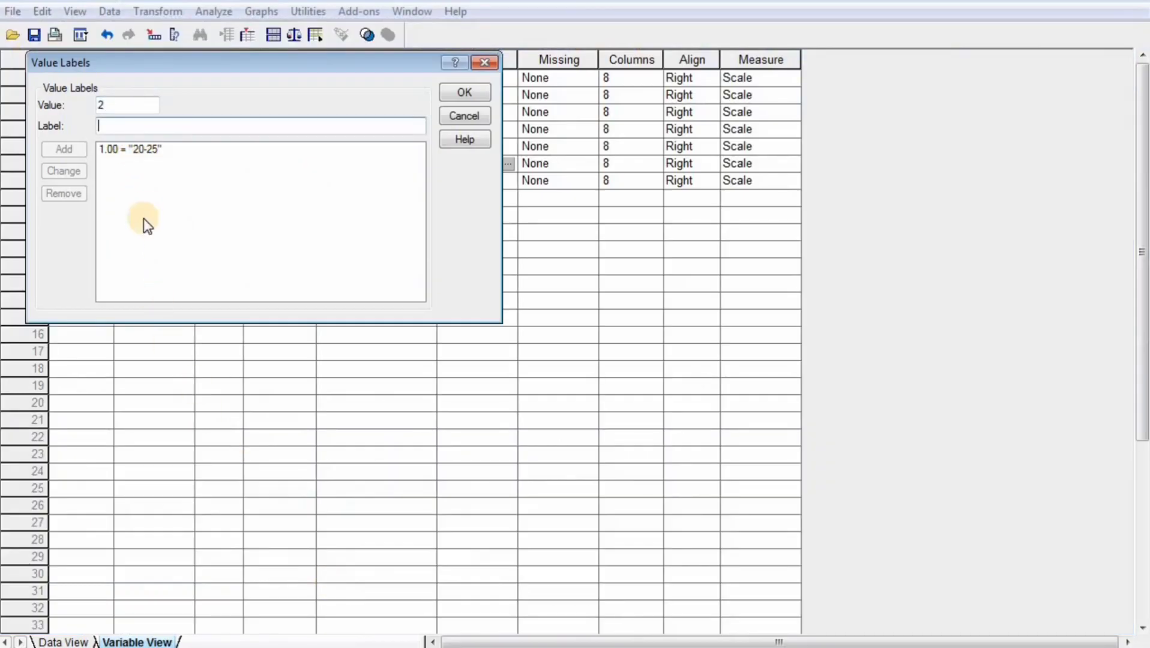
{"action": "type", "text": "2"}
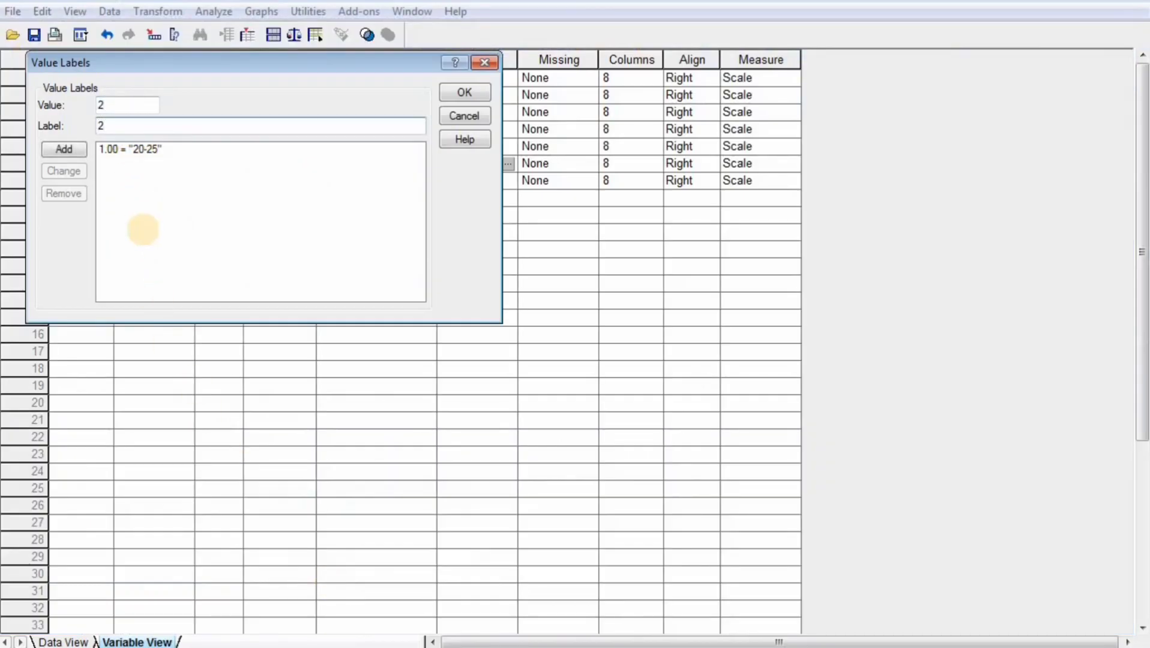
{"action": "type", "text": "5"}
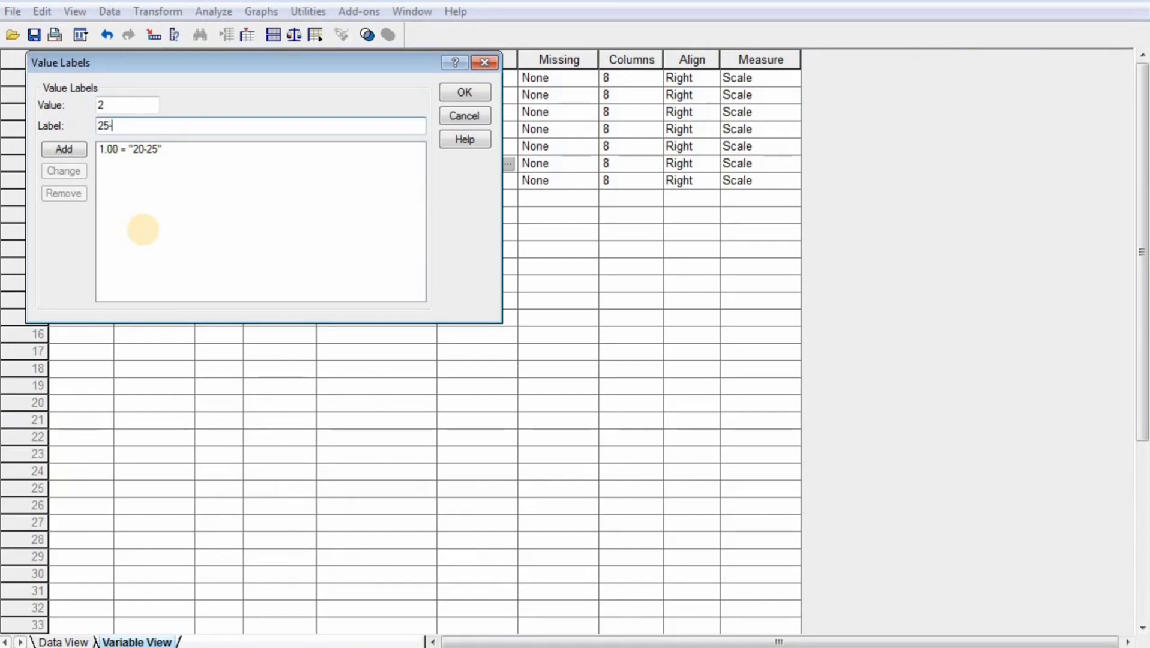
{"action": "type", "text": "-30"}
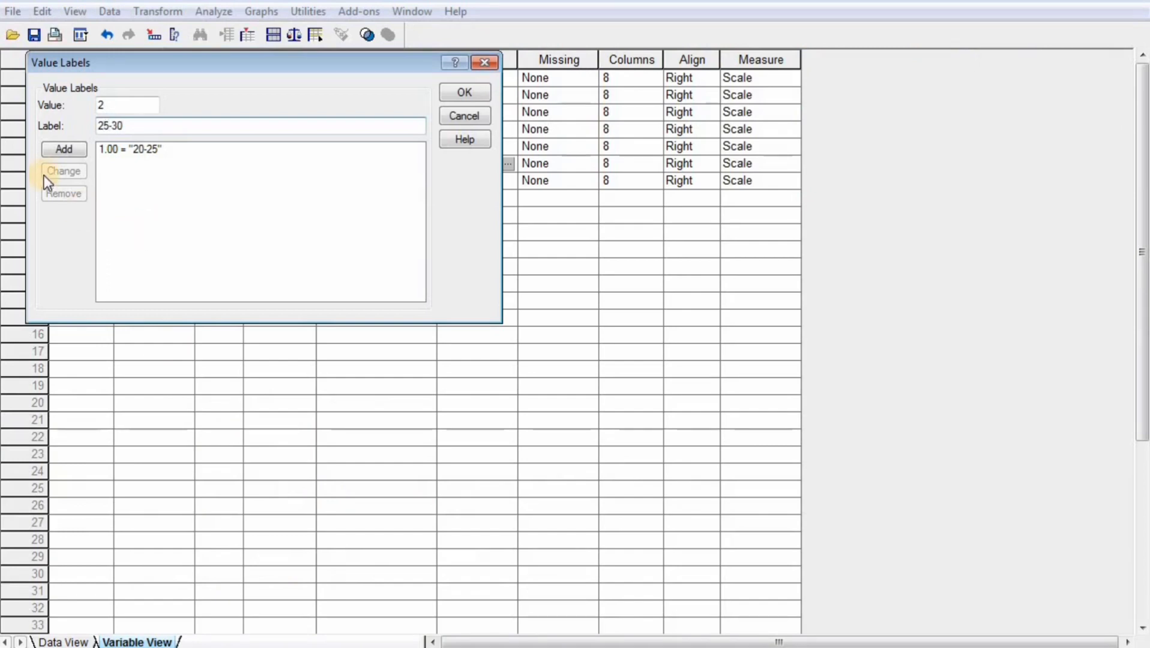
{"action": "left_click", "coordinate": [62, 148]}
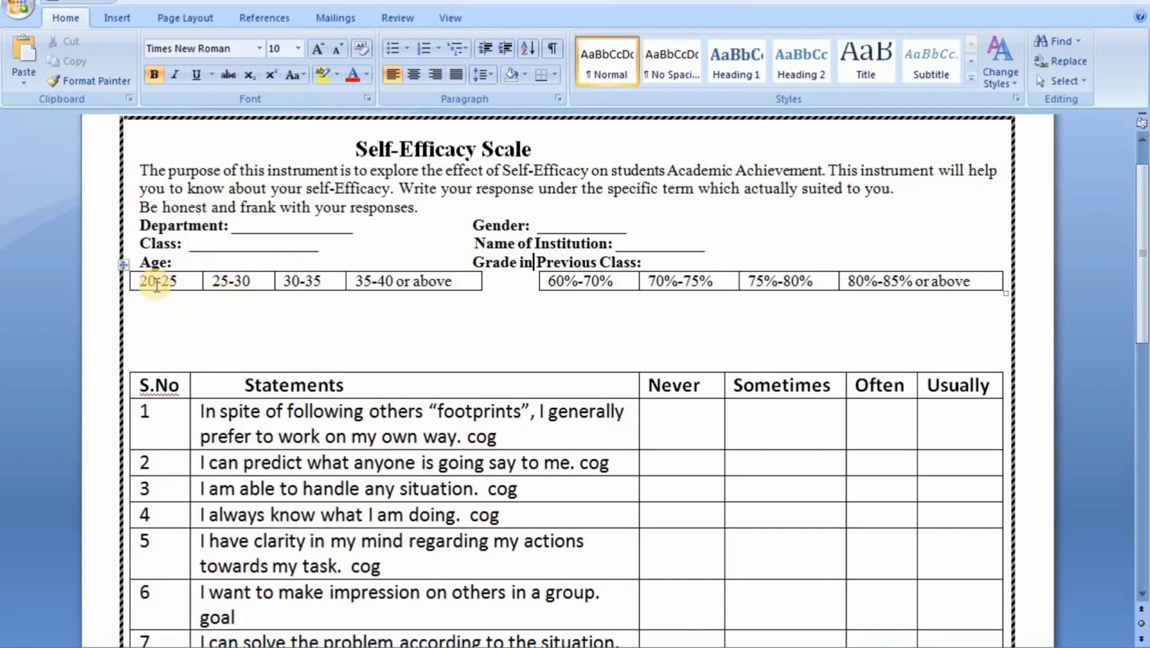
In the Word questionnaire, change the second, third and fourth age ranges to 26-30, 31-35 and 36-40 or above.
{"action": "left_click", "coordinate": [184, 285]}
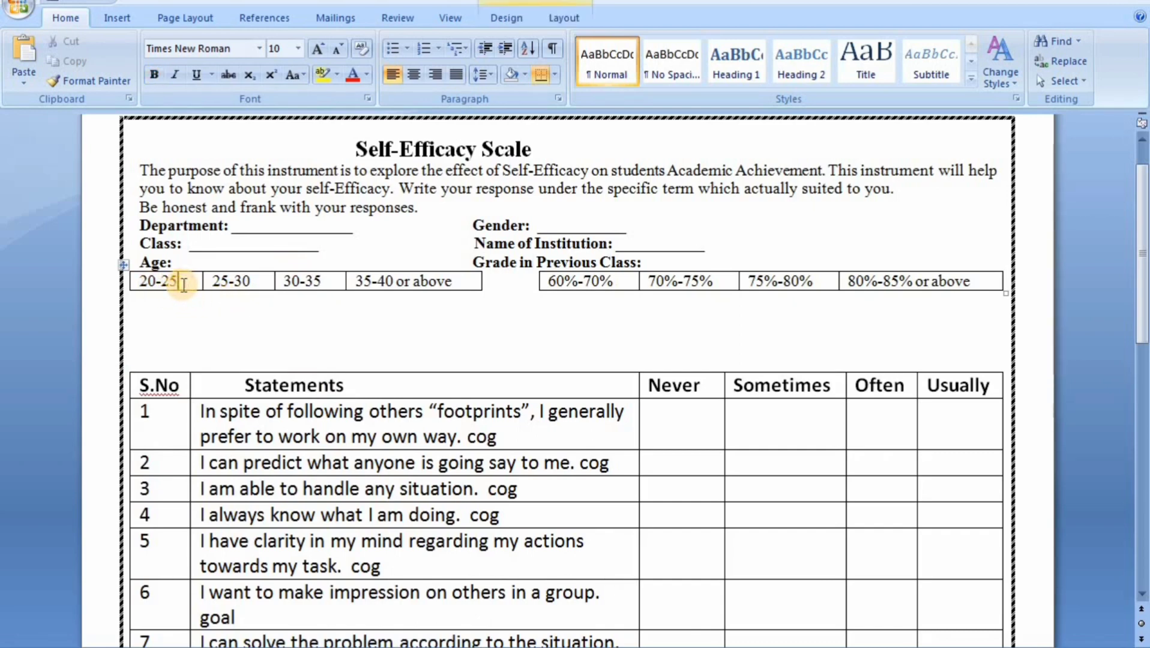
{"action": "left_click", "coordinate": [229, 284]}
{"action": "key", "text": "BackSpace"}
{"action": "type", "text": "6"}
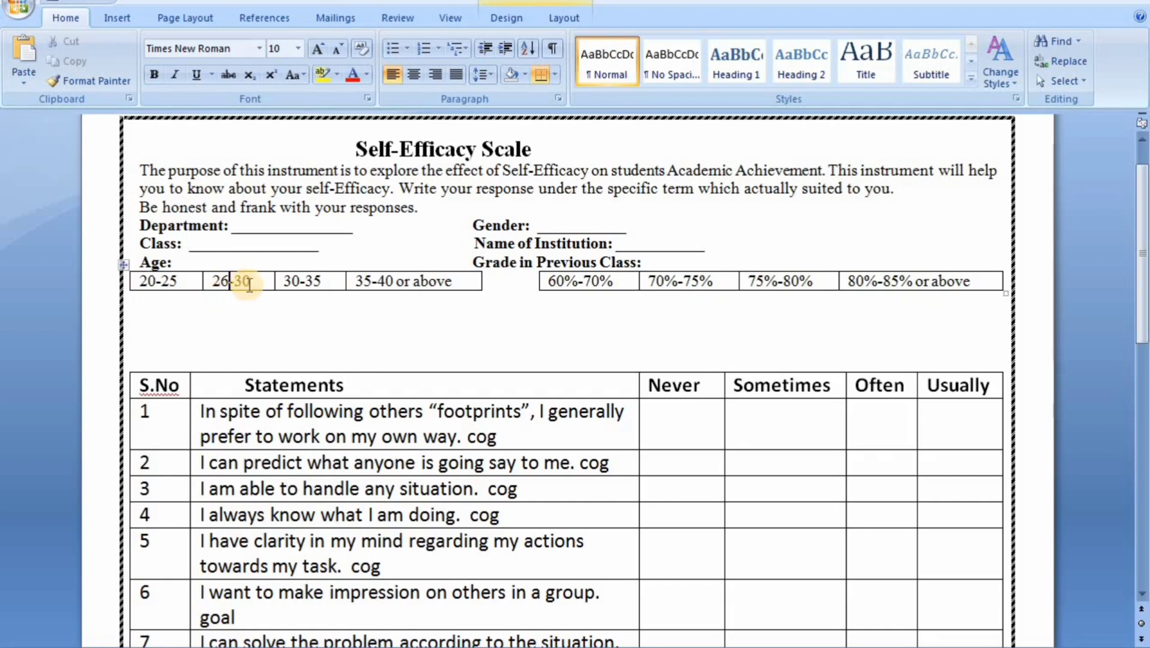
{"action": "left_click", "coordinate": [297, 284]}
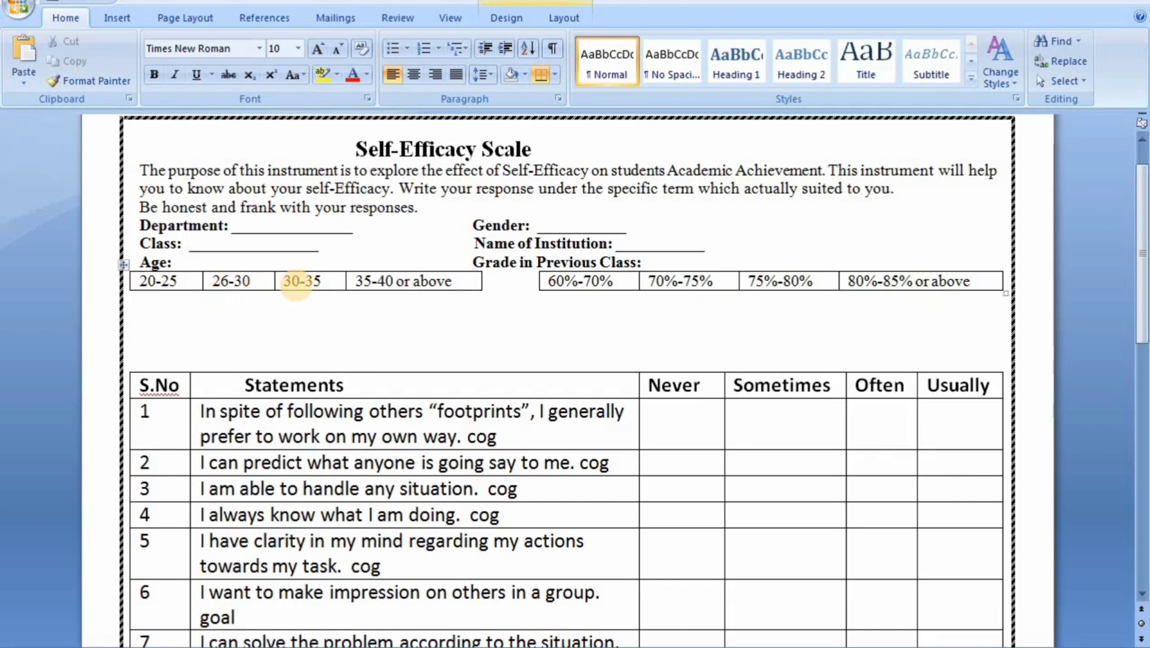
{"action": "key", "text": "BackSpace"}
{"action": "type", "text": "1"}
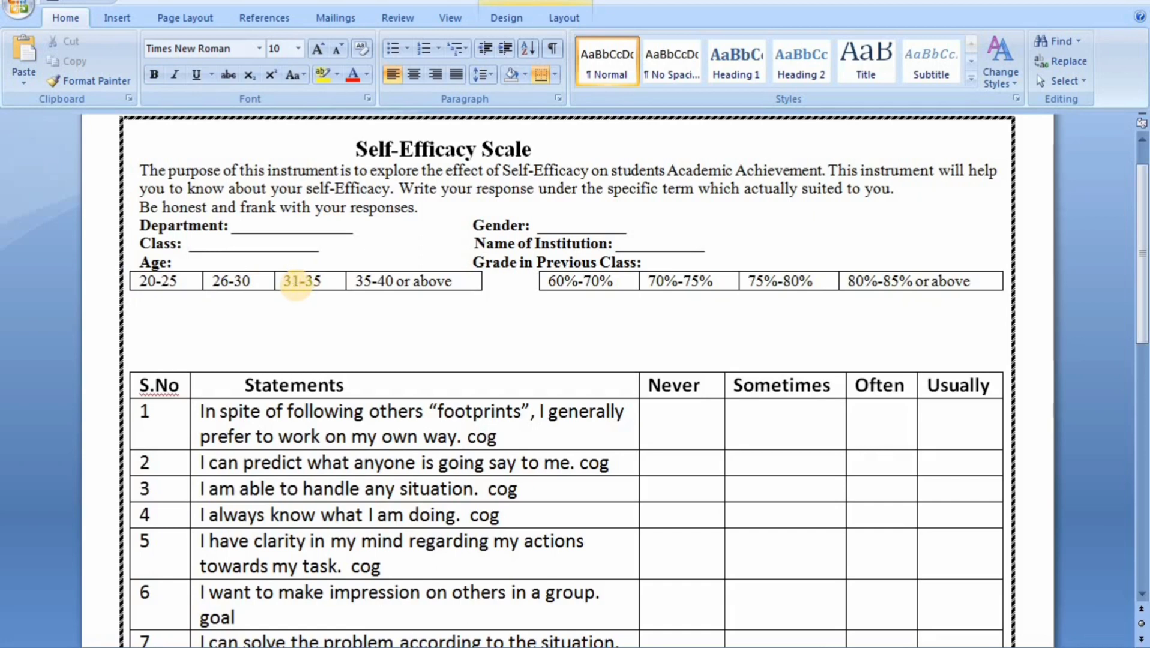
{"action": "left_click", "coordinate": [371, 283]}
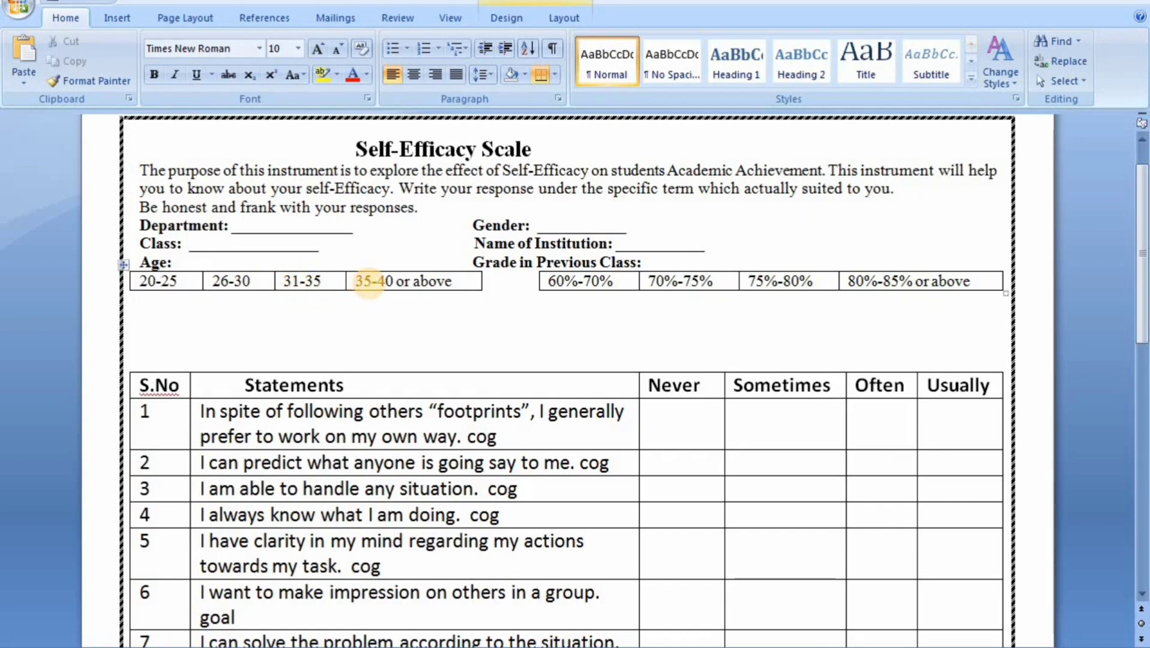
{"action": "key", "text": "BackSpace"}
{"action": "type", "text": "6"}
{"action": "left_click", "coordinate": [367, 306]}
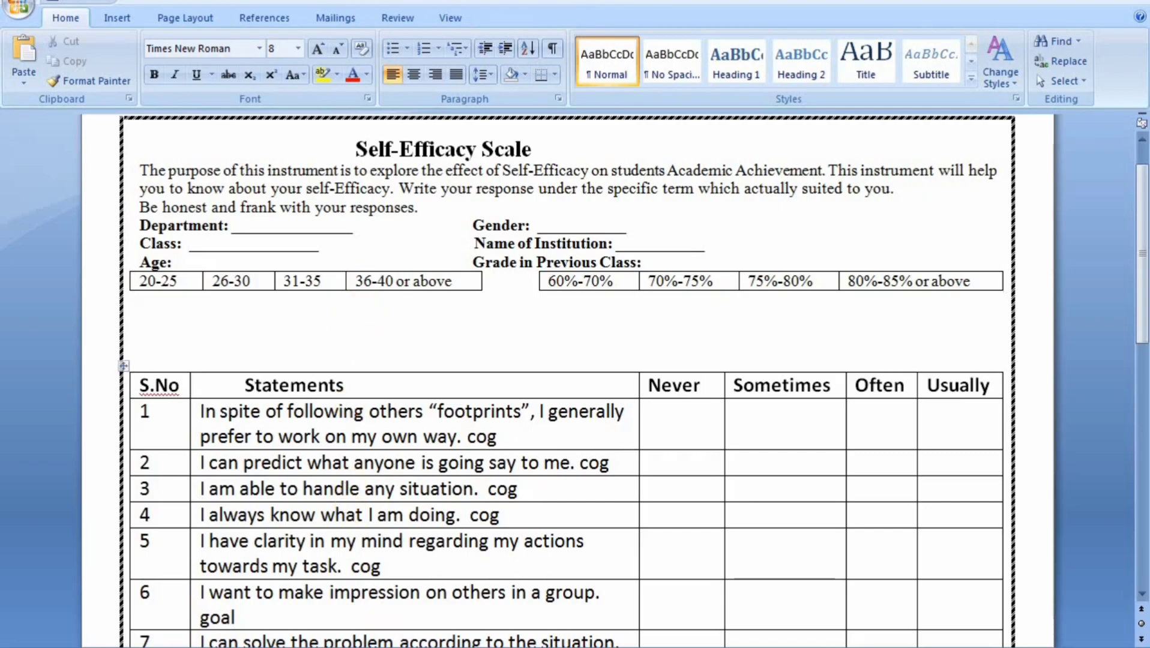
Switch back to SPSS and change the label of value 2 to 26-30 for the Age variable.
{"action": "key", "text": "alt+Tab"}
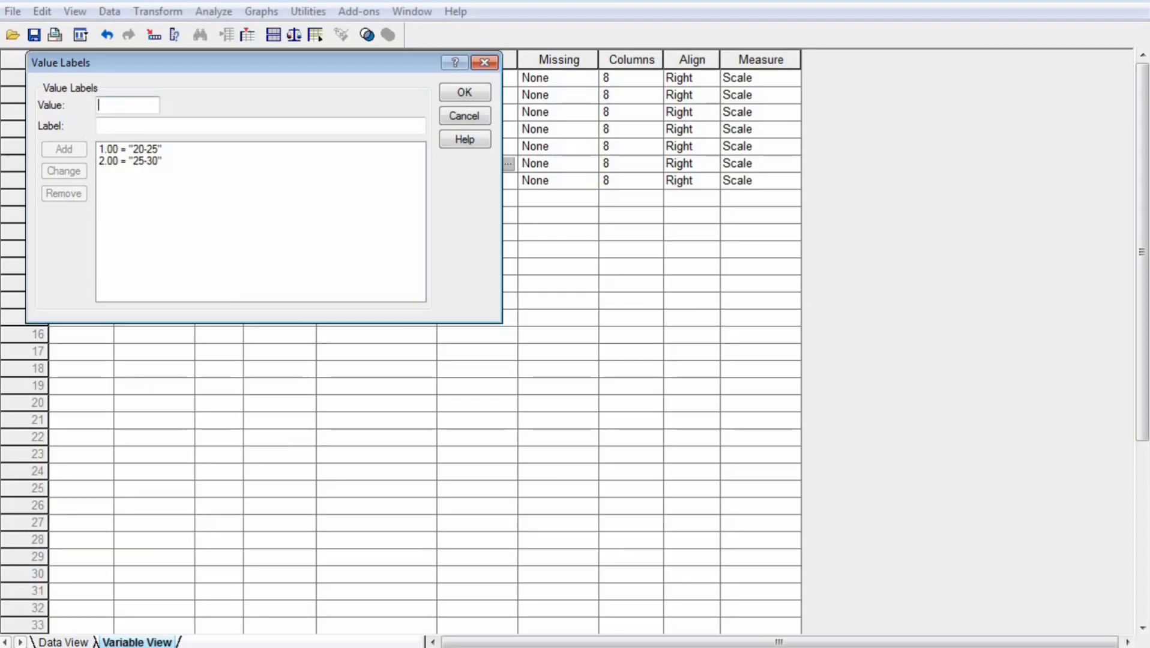
{"action": "left_click", "coordinate": [147, 160]}
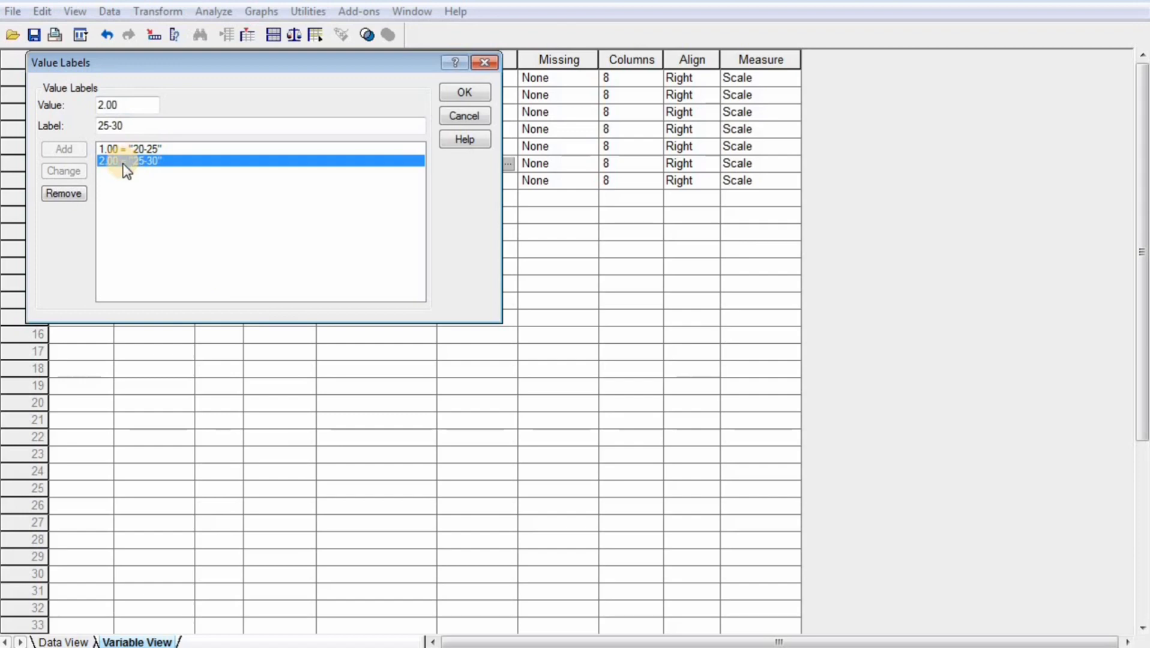
{"action": "left_click", "coordinate": [108, 126]}
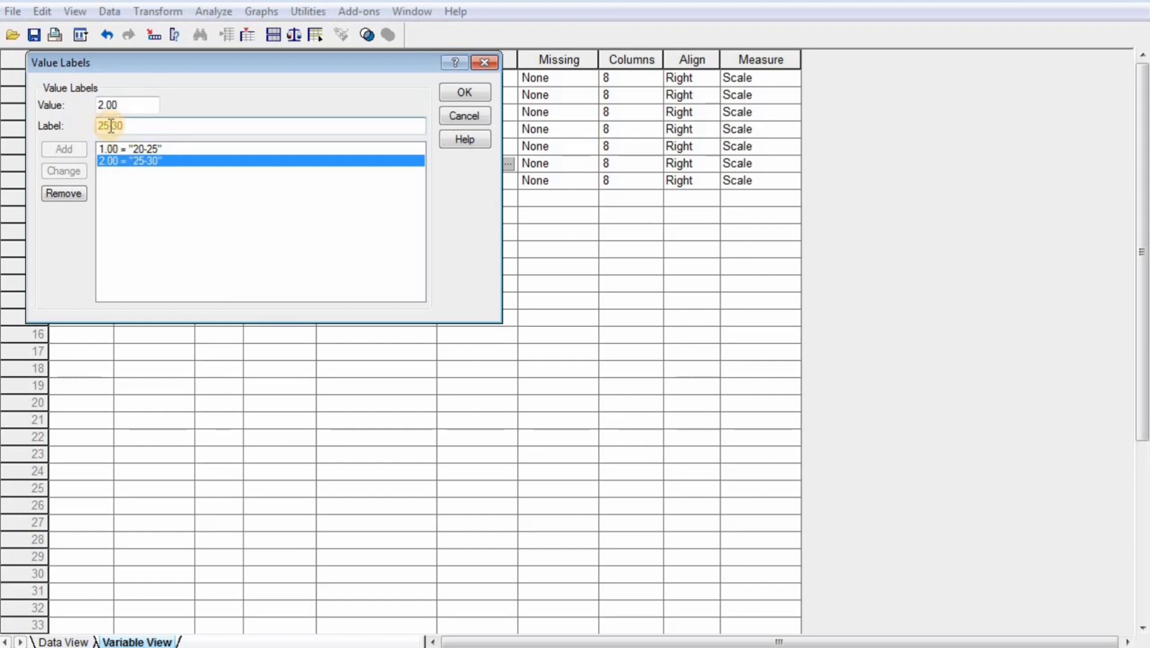
{"action": "left_click", "coordinate": [110, 126]}
{"action": "key", "text": "BackSpace"}
{"action": "type", "text": "6"}
{"action": "left_click", "coordinate": [79, 171]}
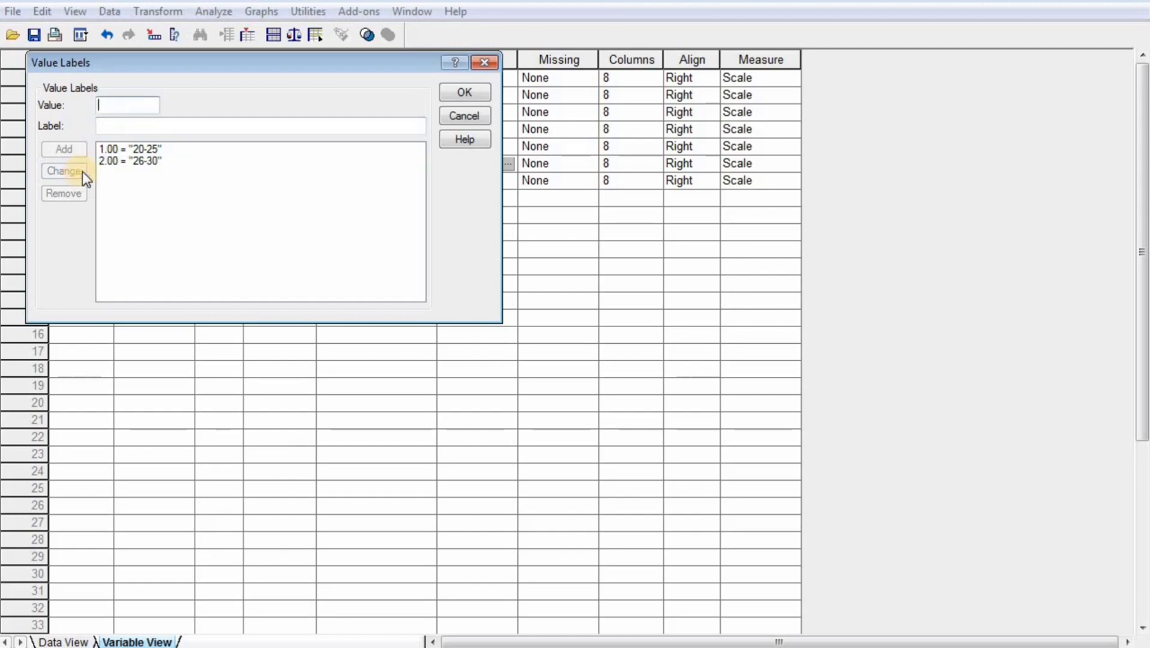
Add value 3 as 31-35 for the Age variable.
{"action": "type", "text": "3"}
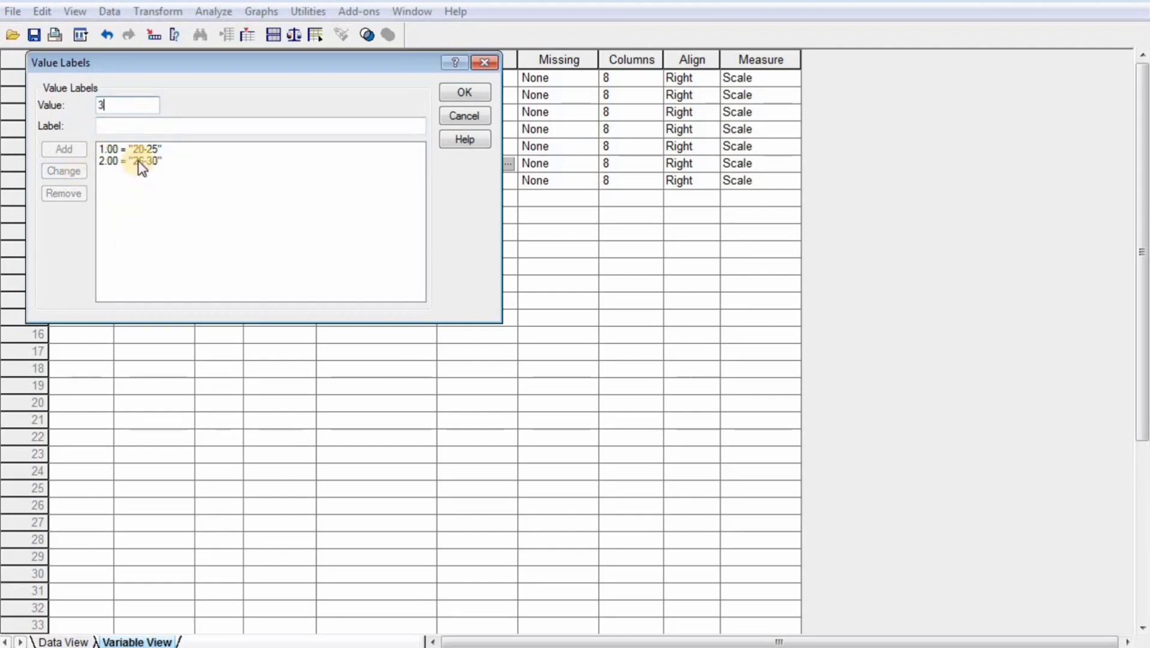
{"action": "left_click", "coordinate": [146, 120]}
{"action": "type", "text": "33"}
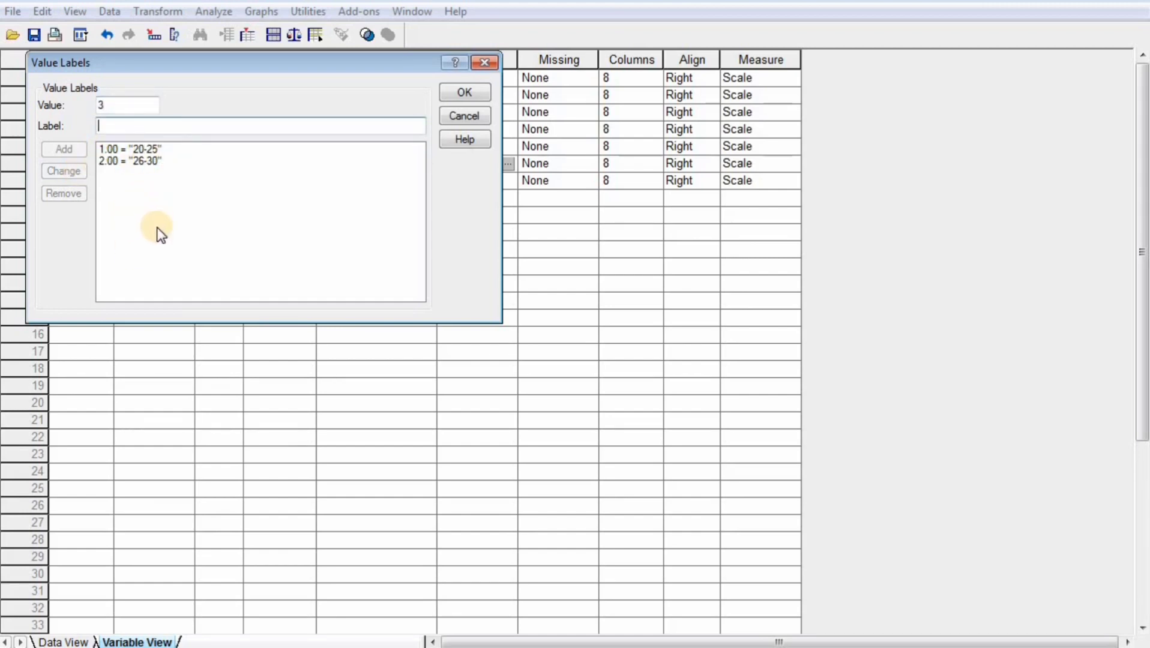
{"action": "key", "text": "BackSpace"}
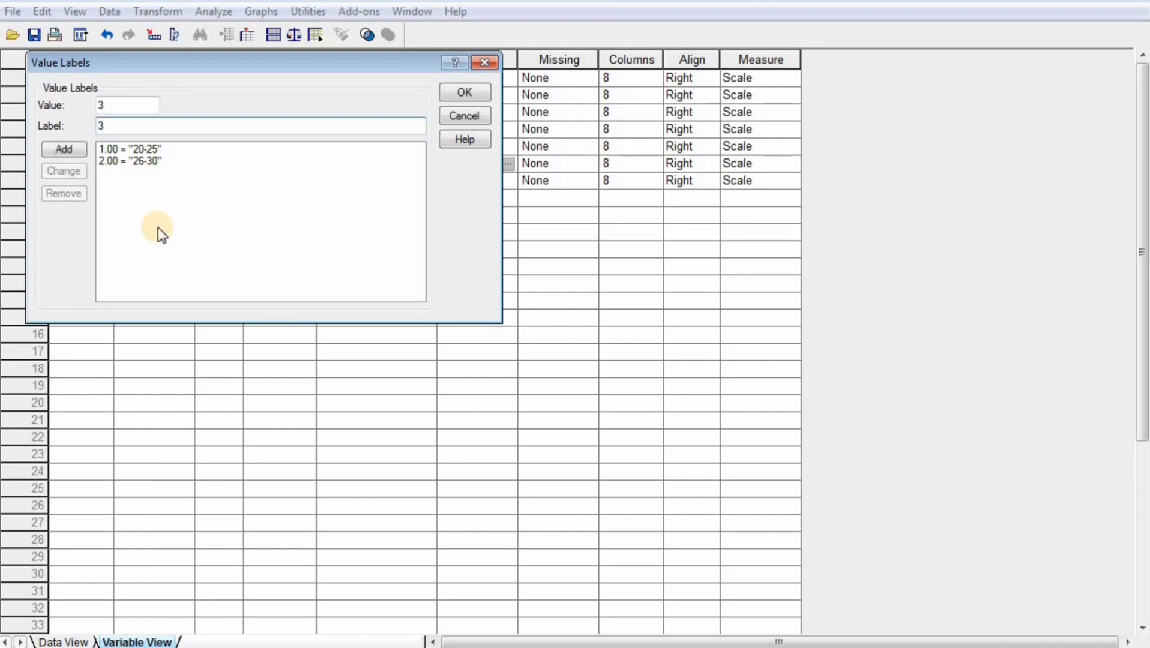
{"action": "type", "text": "1-35"}
{"action": "left_click", "coordinate": [53, 155]}
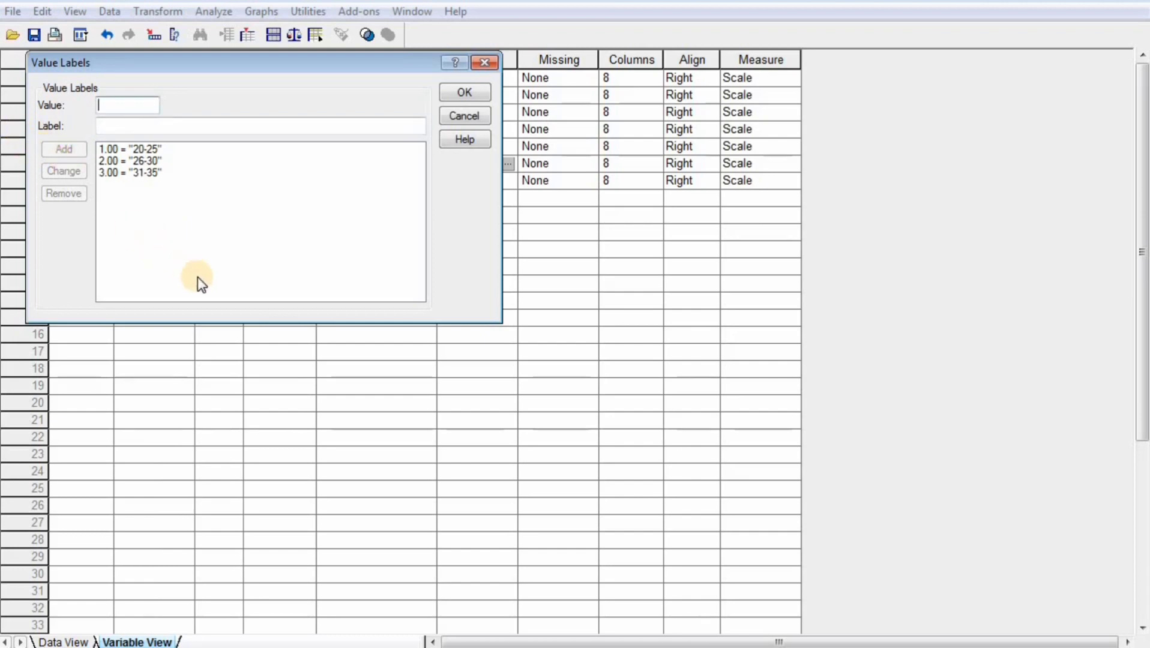
Enter 4 as the next value in the Age variable's value labels.
{"action": "type", "text": "4"}
{"action": "left_click", "coordinate": [141, 127]}
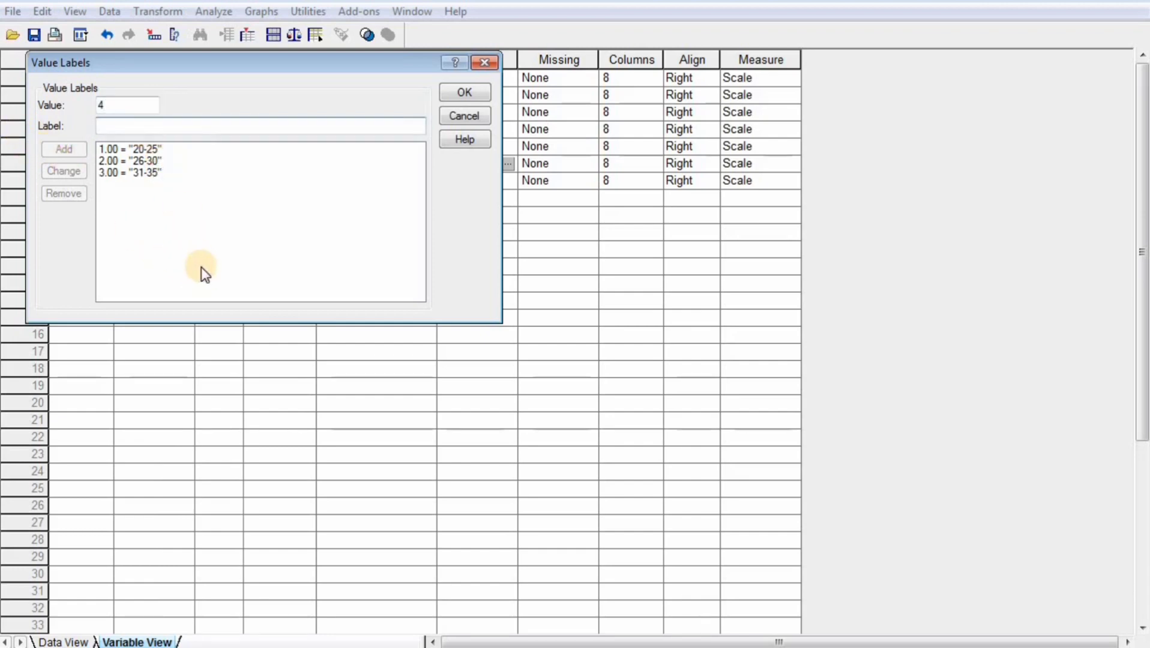
{"action": "type", "text": "35"}
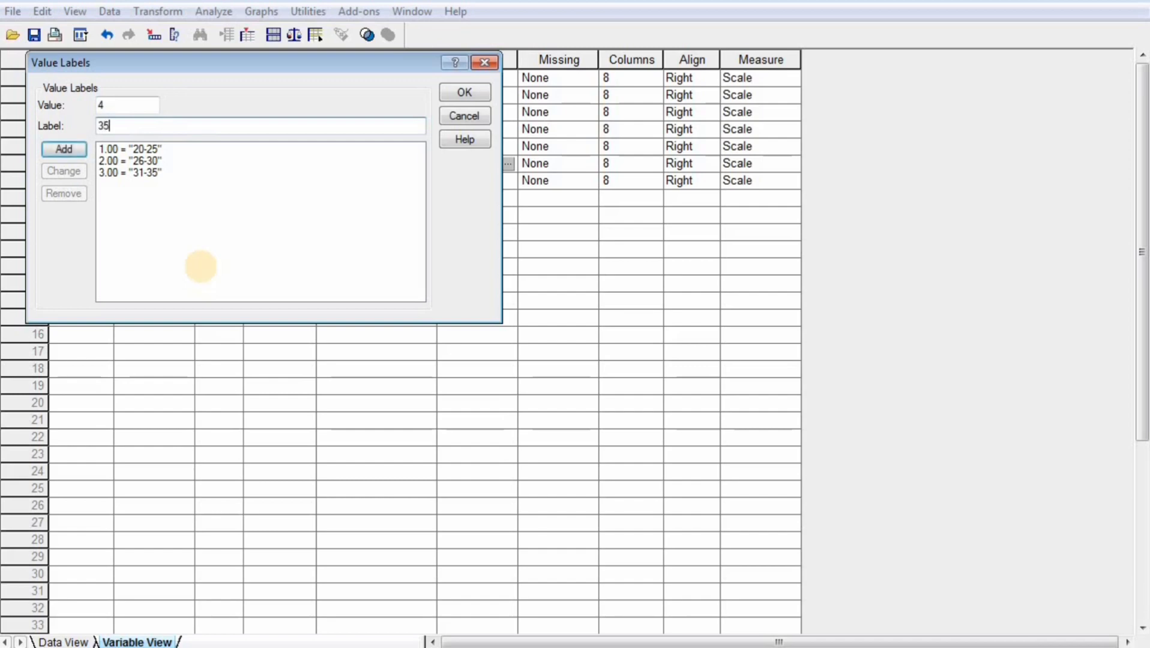
{"action": "type", "text": "-40"}
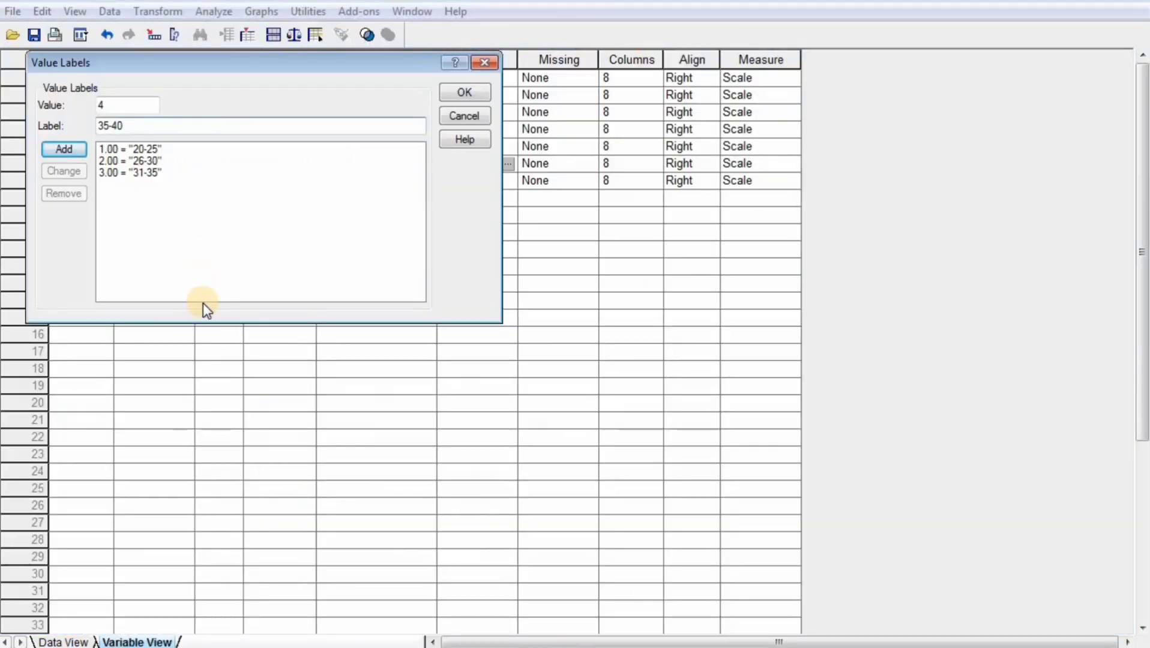
{"action": "key", "text": "BackSpace"}
{"action": "key", "text": "BackSpace"}
{"action": "key", "text": "BackSpace"}
{"action": "key", "text": "BackSpace"}
{"action": "key", "text": "BackSpace"}
Label value 4 as Above 36, add it to the list and confirm the Age variable's value labels.
{"action": "type", "text": "Abo"}
{"action": "type", "text": "ve 36"}
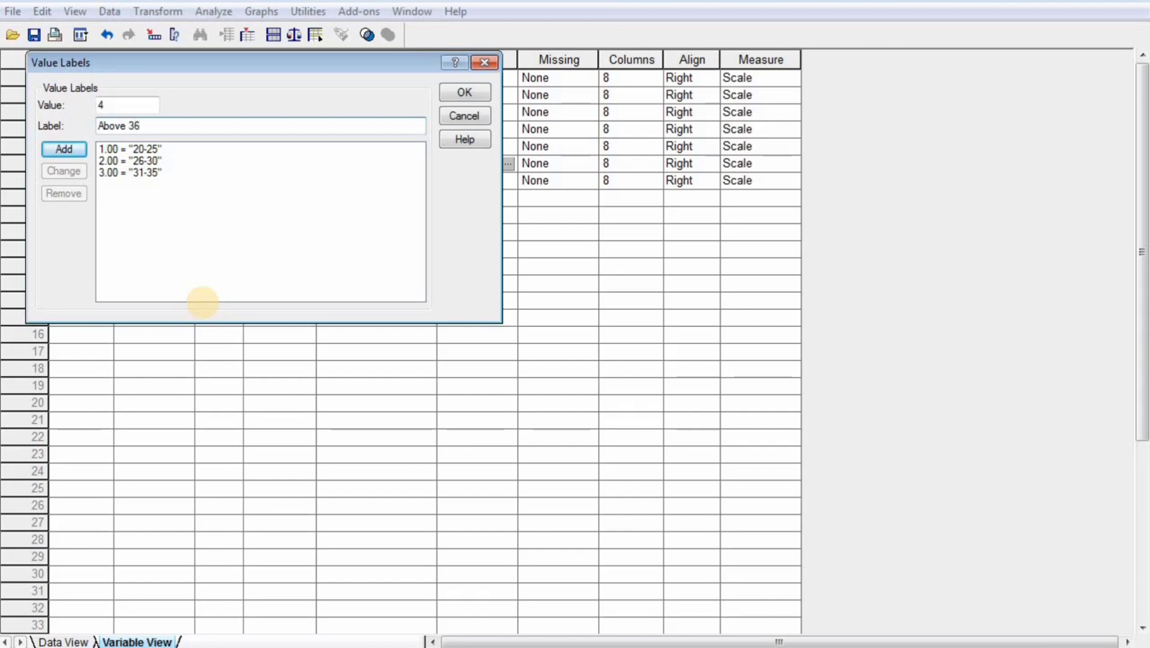
{"action": "left_click", "coordinate": [71, 150]}
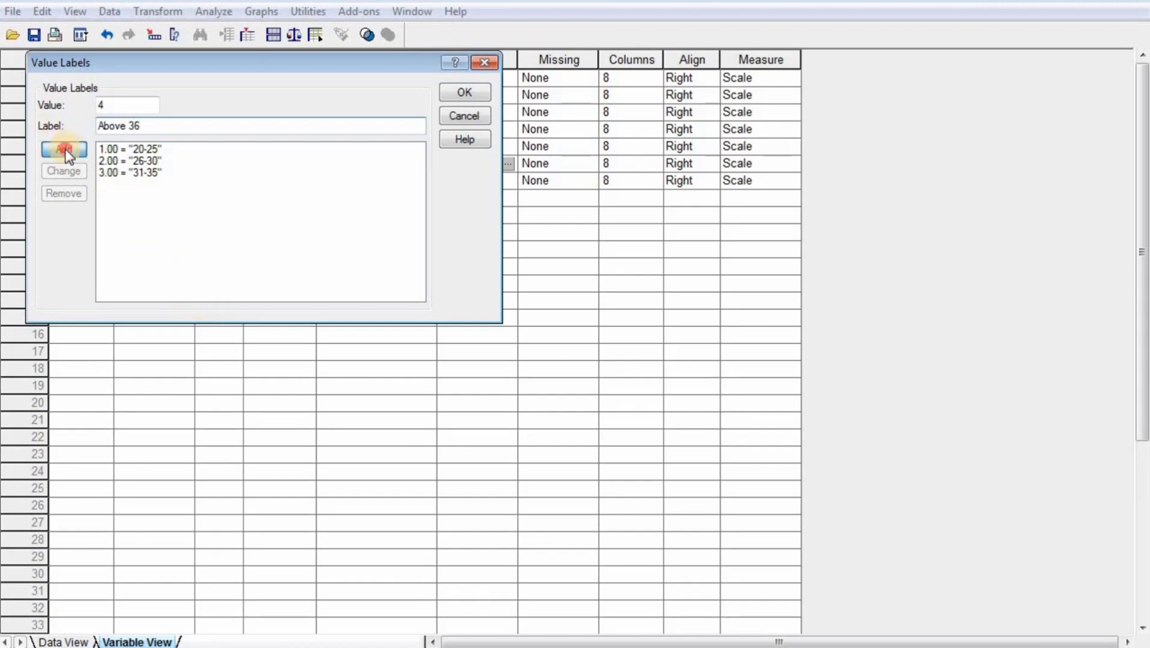
{"action": "left_click", "coordinate": [470, 91]}
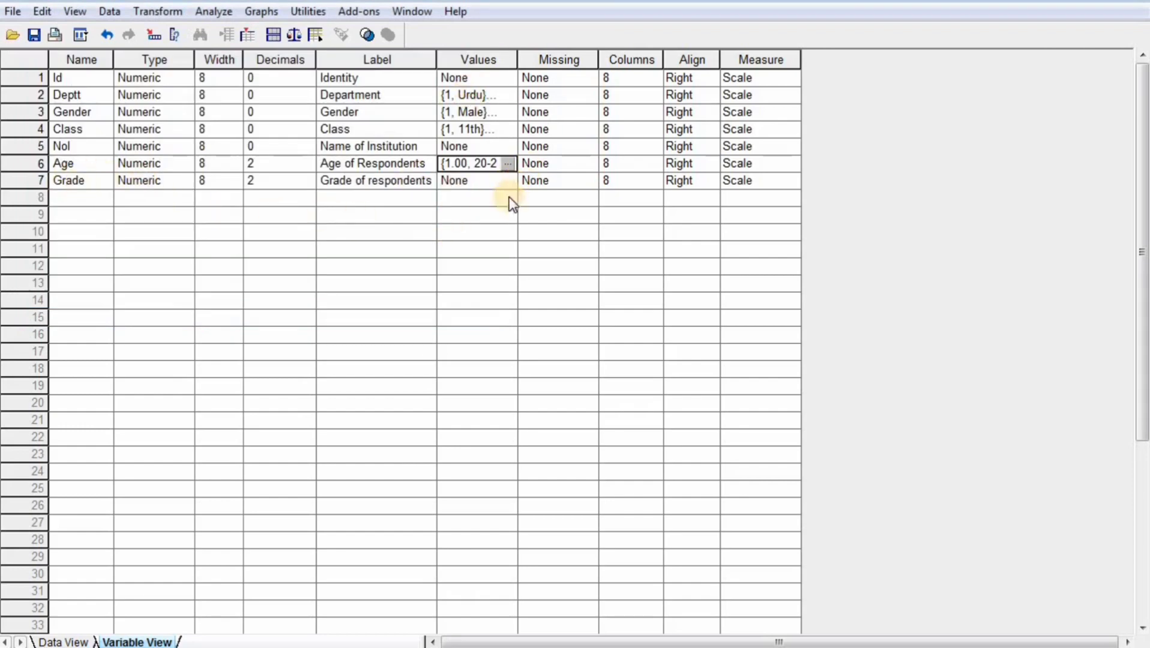
Check the grade ranges in the Word questionnaire, return to SPSS and add value 1 as 60-70 for the Grade variable.
{"action": "key", "text": "alt+Tab"}
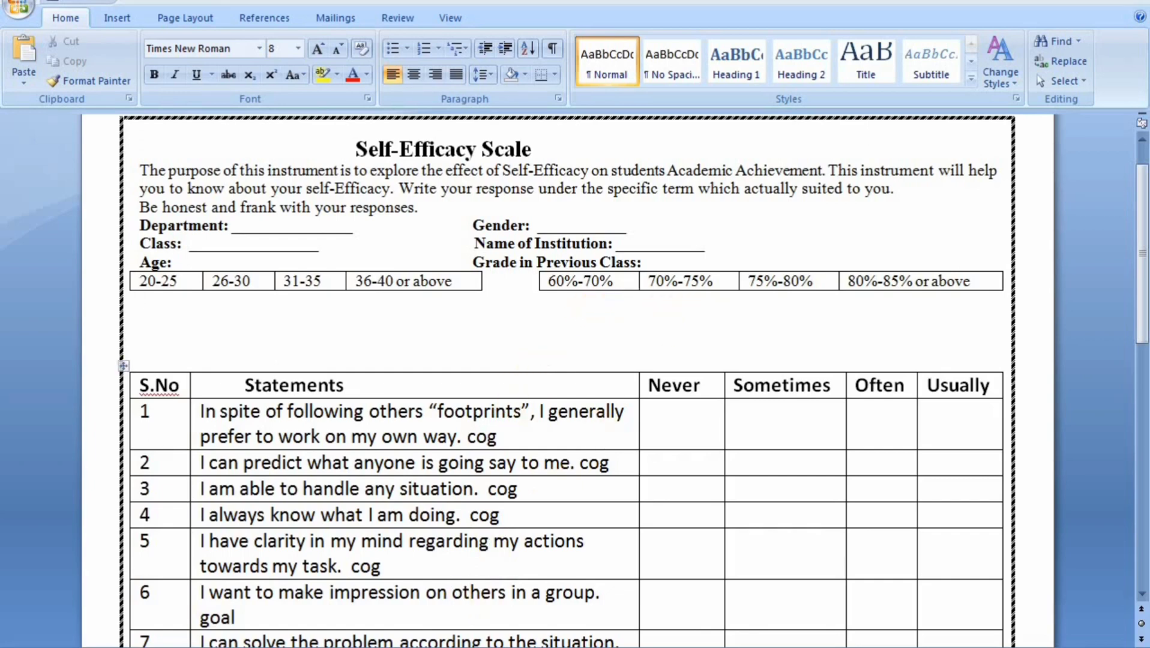
{"action": "key", "text": "alt+Tab"}
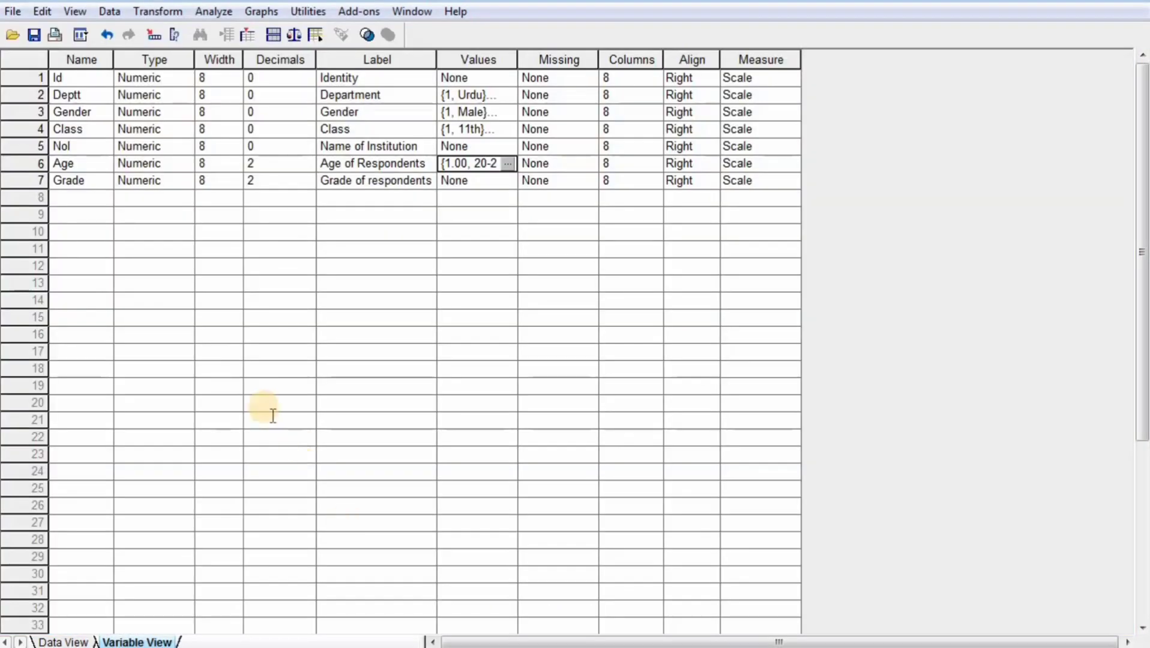
{"action": "left_click", "coordinate": [505, 185]}
{"action": "left_click", "coordinate": [508, 180]}
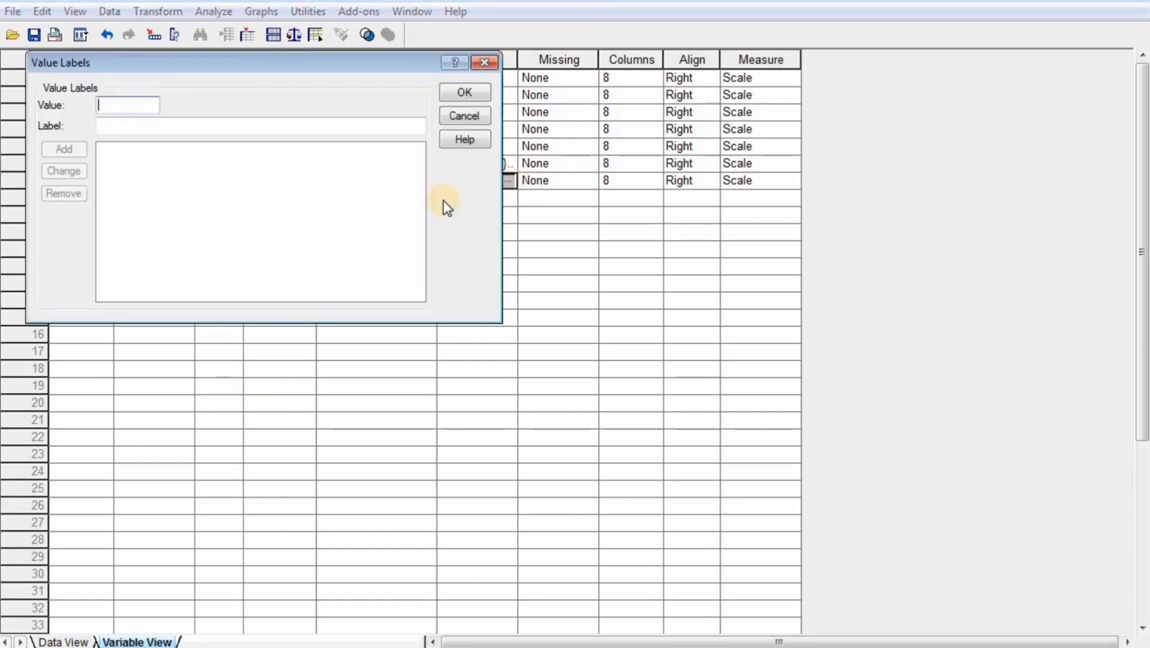
{"action": "type", "text": "1"}
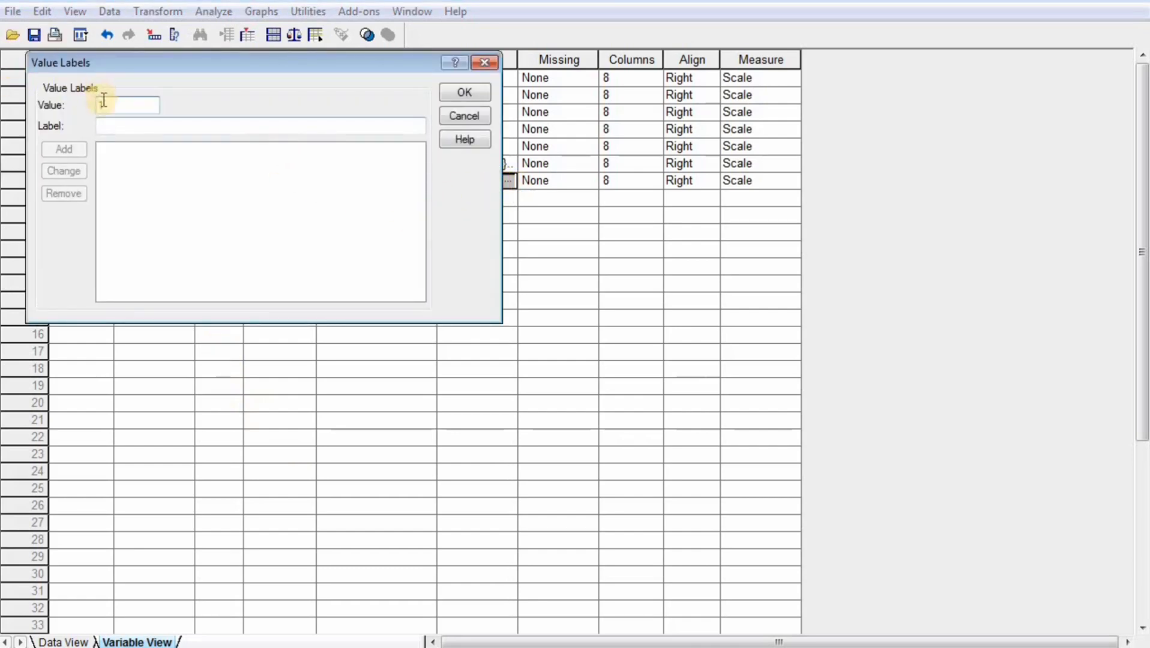
{"action": "left_click", "coordinate": [148, 131]}
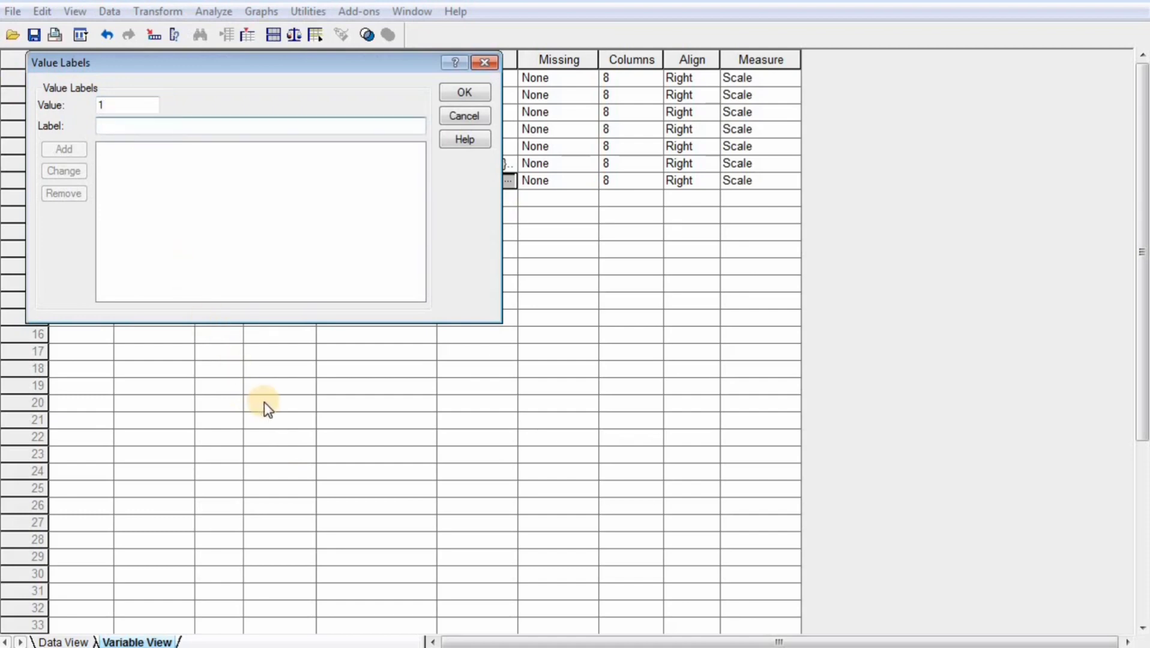
{"action": "type", "text": "6"}
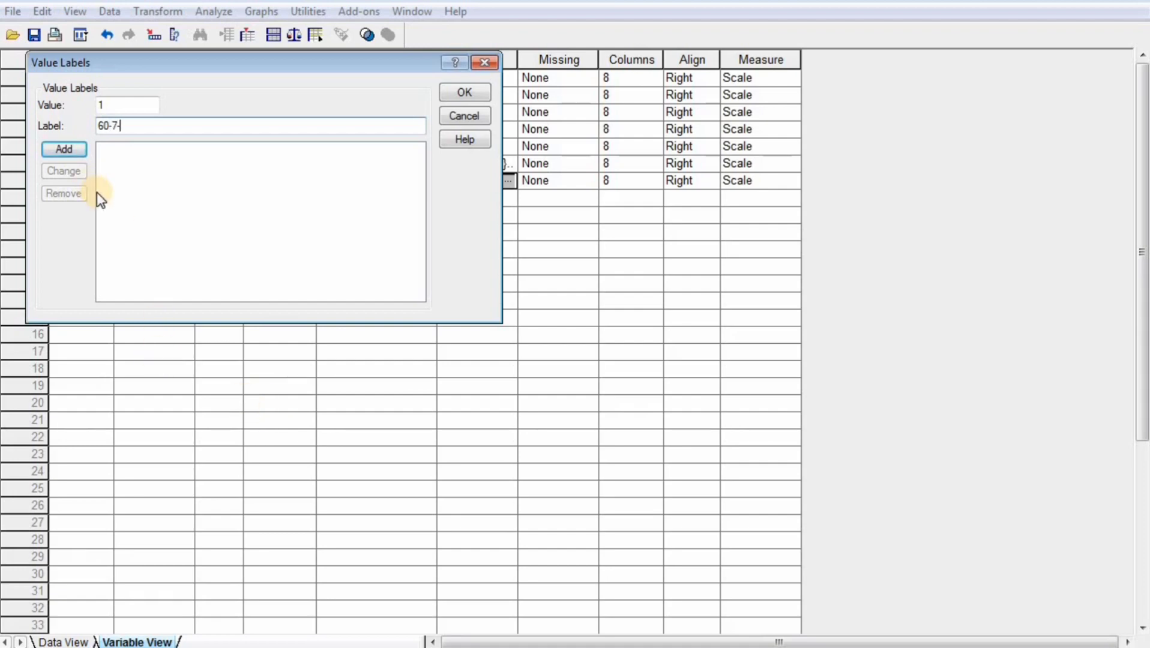
{"action": "type", "text": "0-70"}
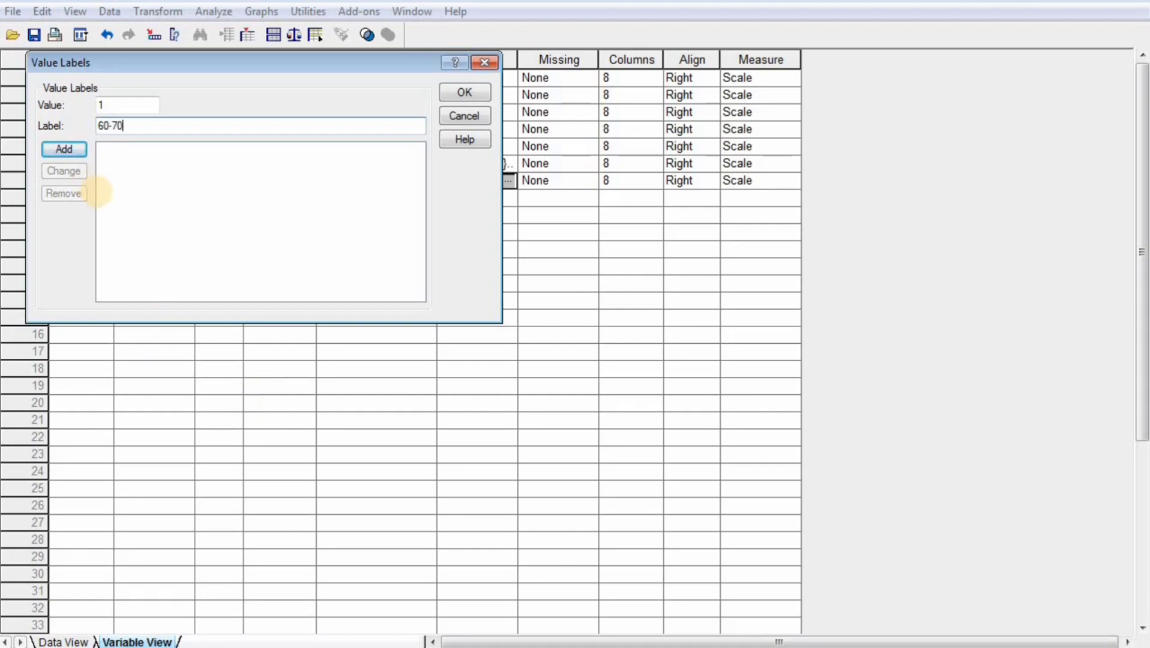
{"action": "left_click", "coordinate": [83, 147]}
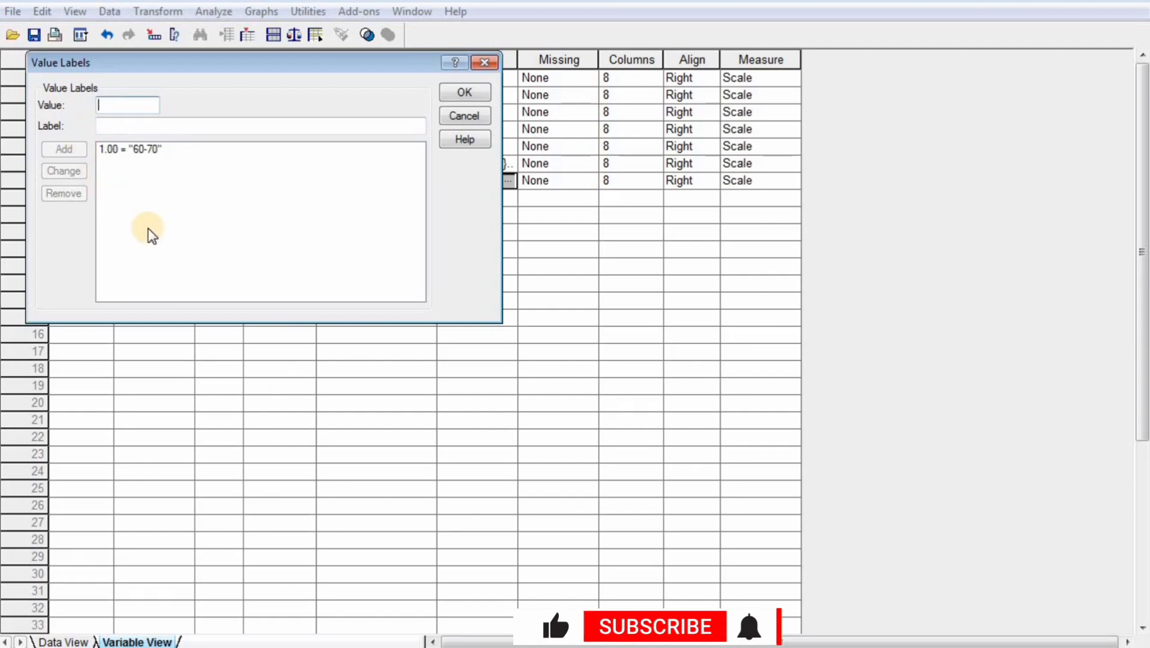
Add value 2 as 70-75 to the Grade variable's value labels.
{"action": "type", "text": "7"}
{"action": "key", "text": "BackSpace"}
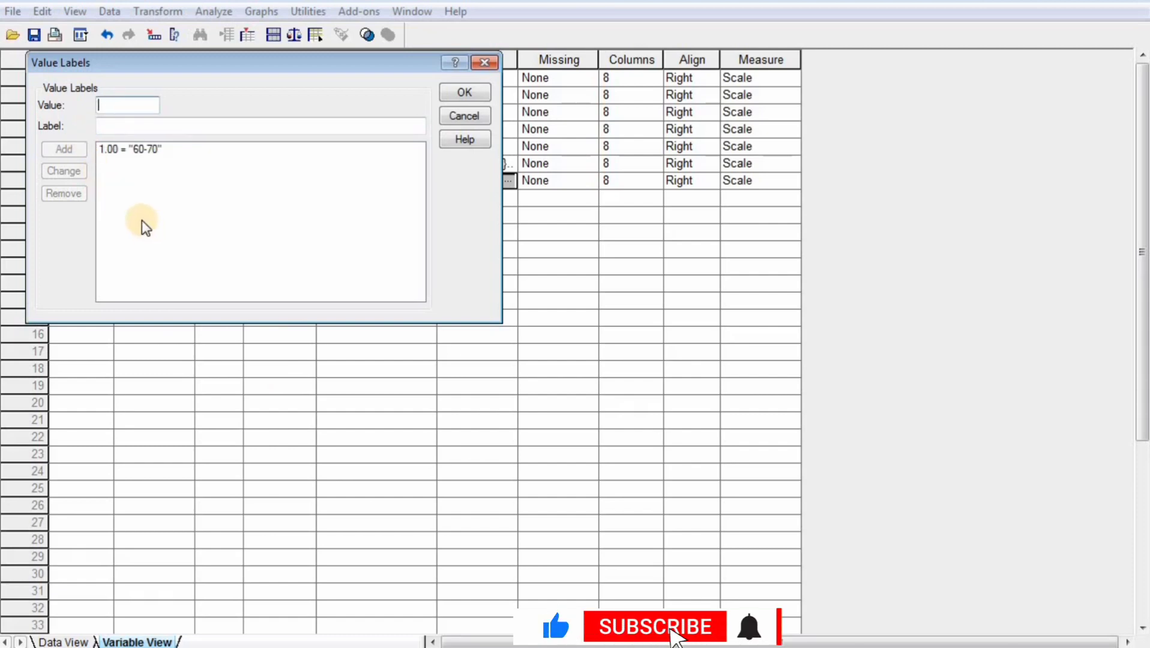
{"action": "type", "text": "2"}
{"action": "left_click", "coordinate": [159, 126]}
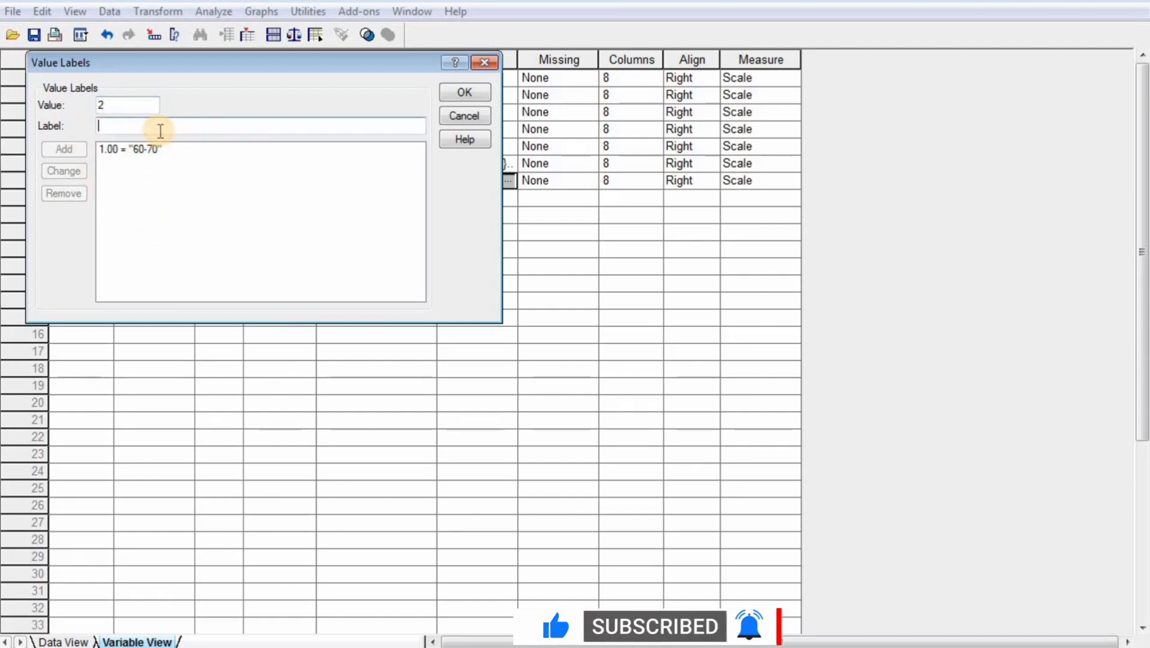
{"action": "type", "text": "70-75"}
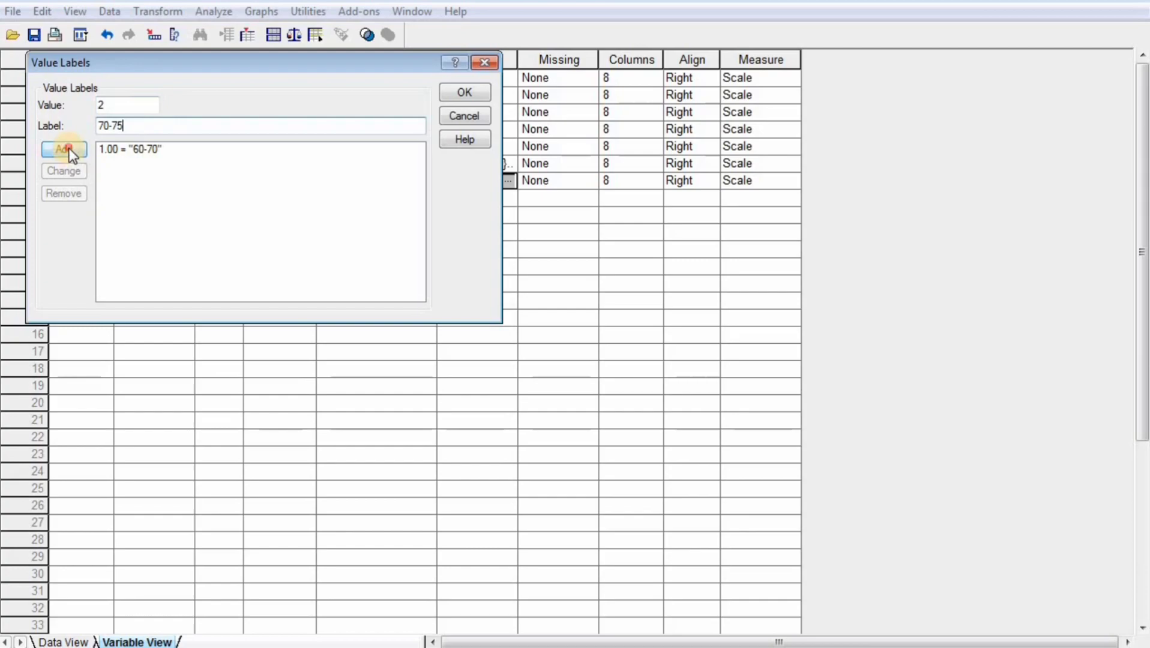
{"action": "left_click", "coordinate": [64, 149]}
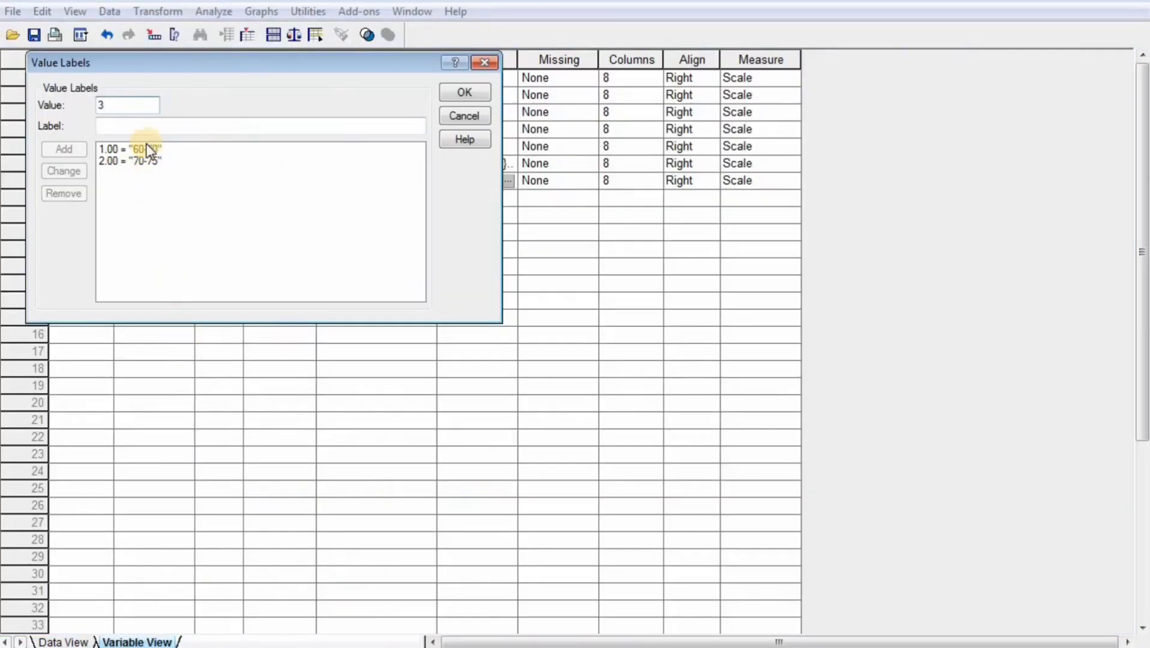
Add value 3 as 75-80 to the Grade variable's value labels.
{"action": "left_click", "coordinate": [154, 125]}
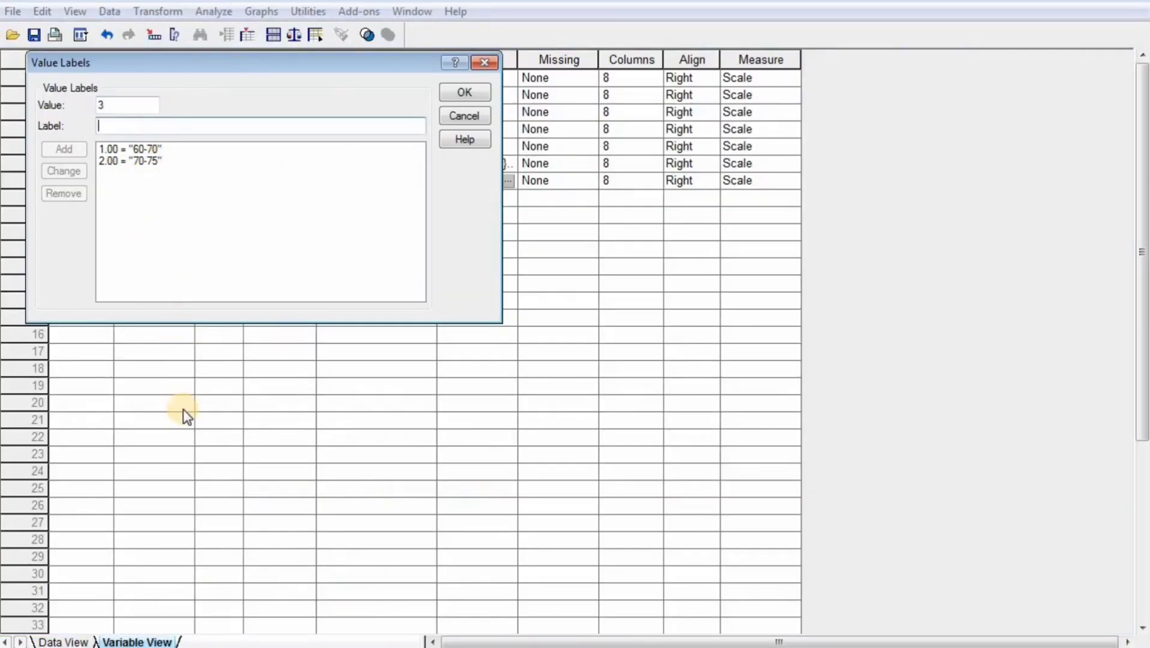
{"action": "type", "text": "75"}
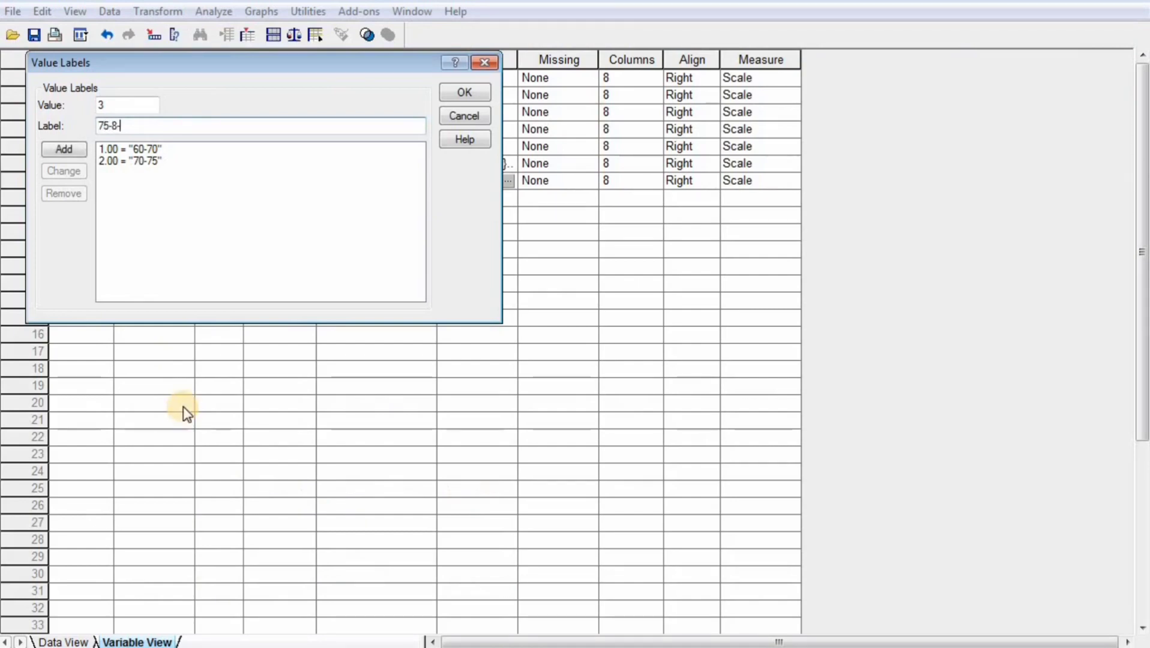
{"action": "type", "text": "-80"}
{"action": "left_click", "coordinate": [77, 150]}
Add value 4 as 80-85 above and confirm the Grade variable's value labels.
{"action": "type", "text": "4"}
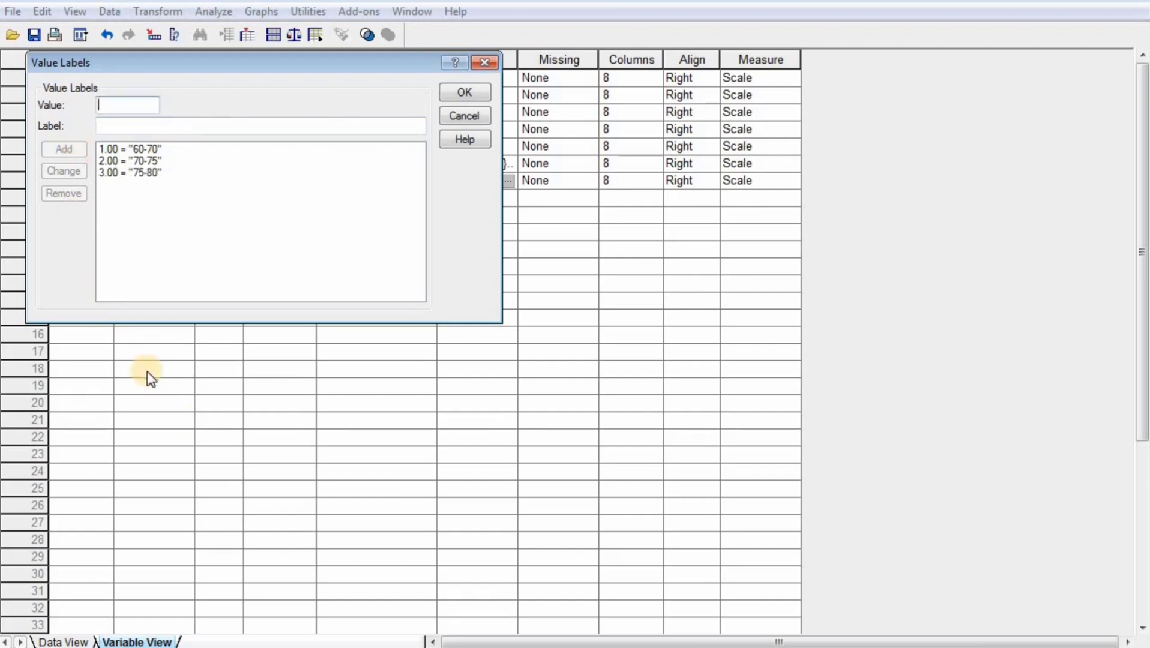
{"action": "left_click", "coordinate": [166, 127]}
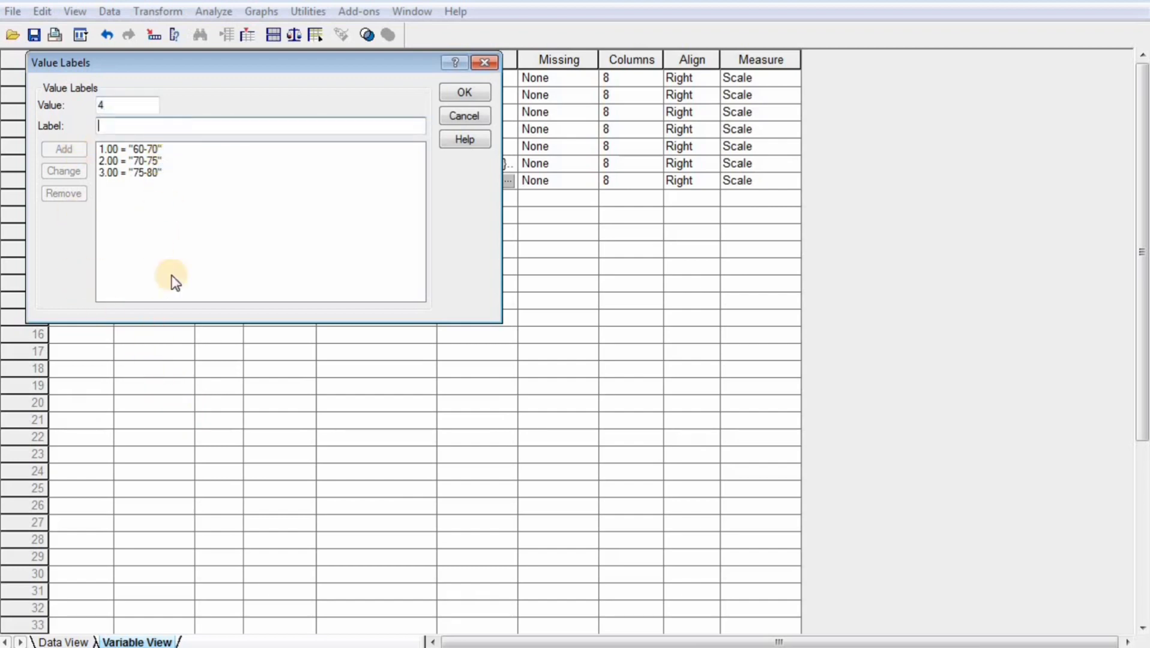
{"action": "type", "text": "80-85"}
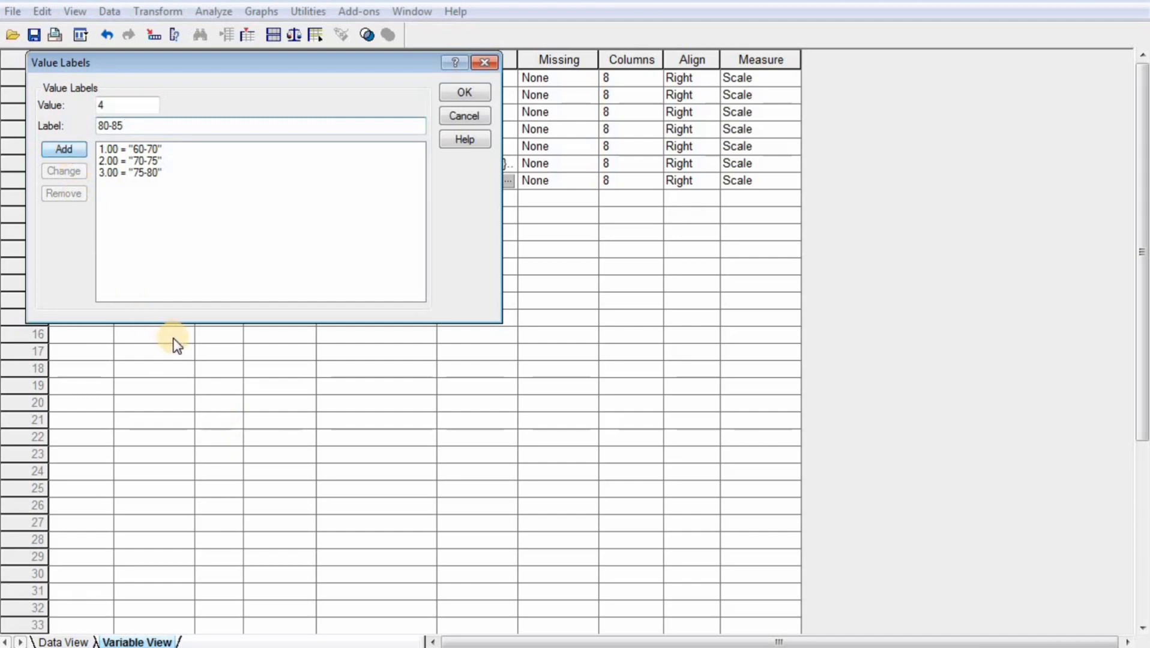
{"action": "type", "text": "above"}
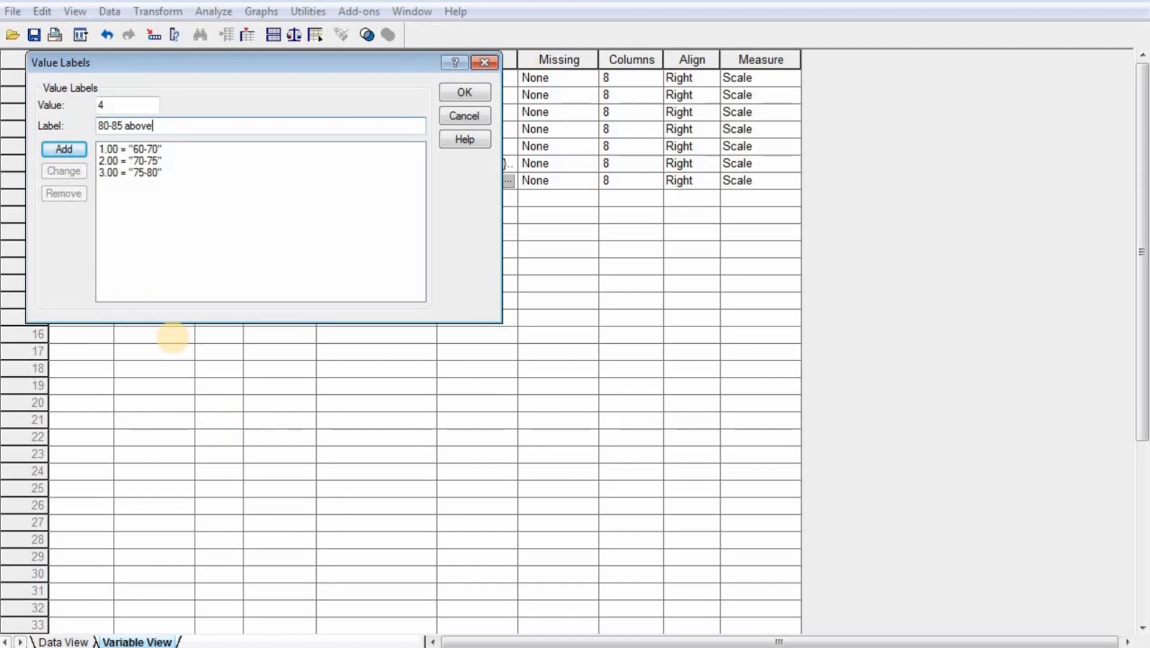
{"action": "left_click", "coordinate": [62, 151]}
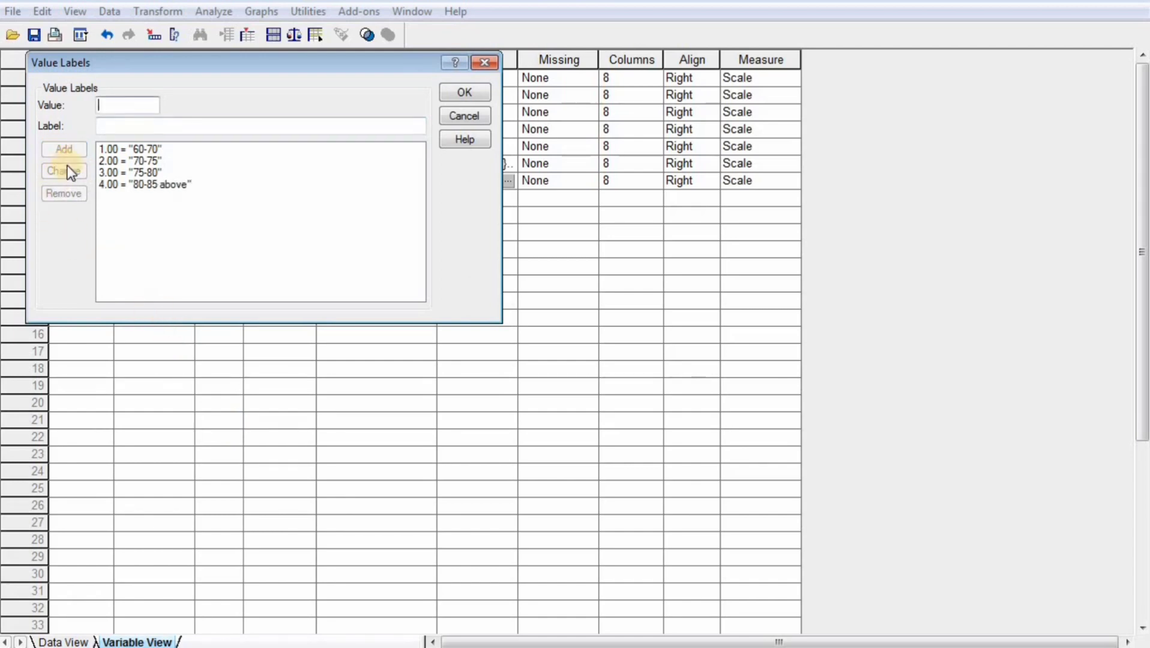
{"action": "left_click", "coordinate": [466, 93]}
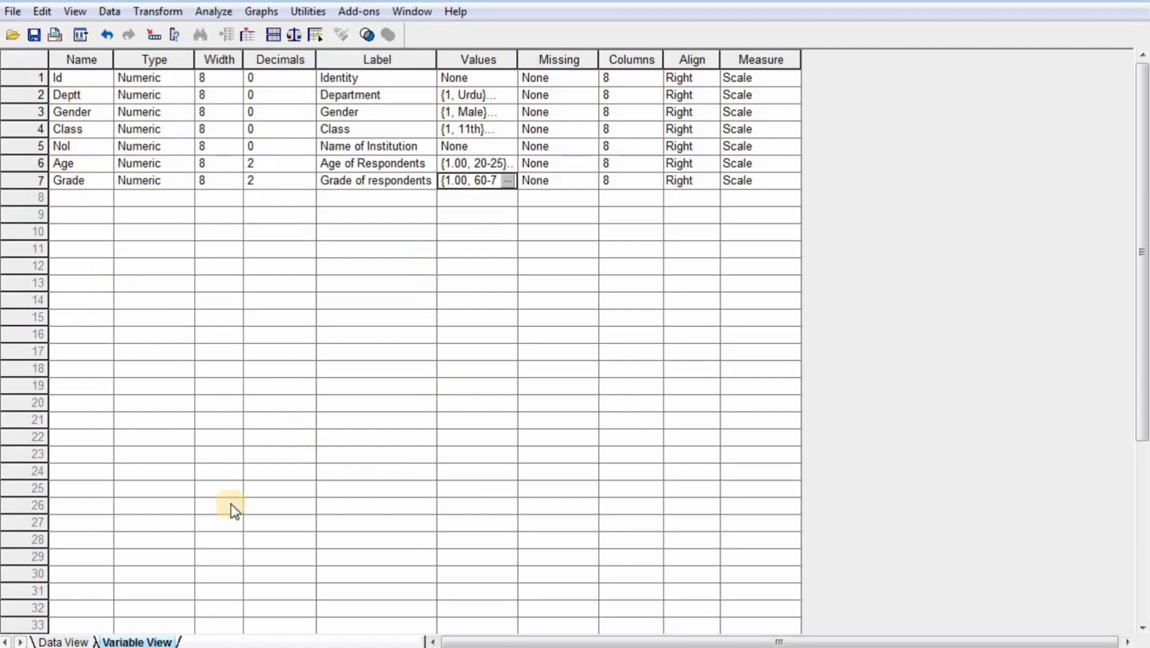
Switch to the Word questionnaire and examine its numbered statements and the response columns from Never to Usually.
{"action": "key", "text": "alt+Tab"}
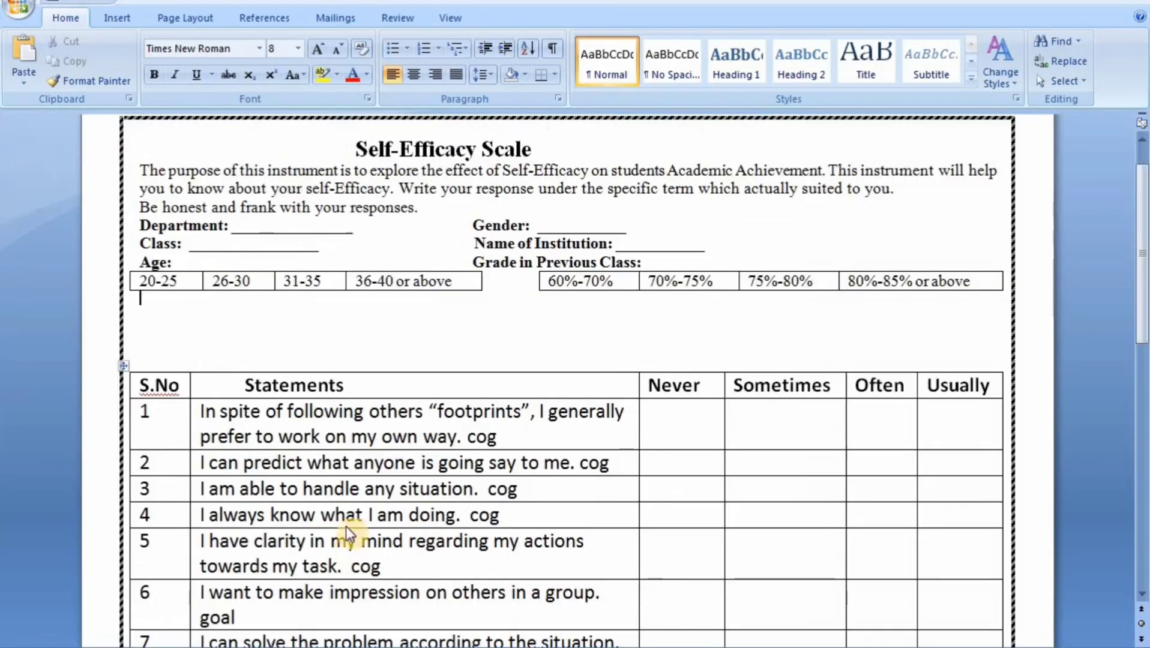
{"action": "scroll", "coordinate": [350, 516], "scroll_direction": "down", "scroll_amount": 1}
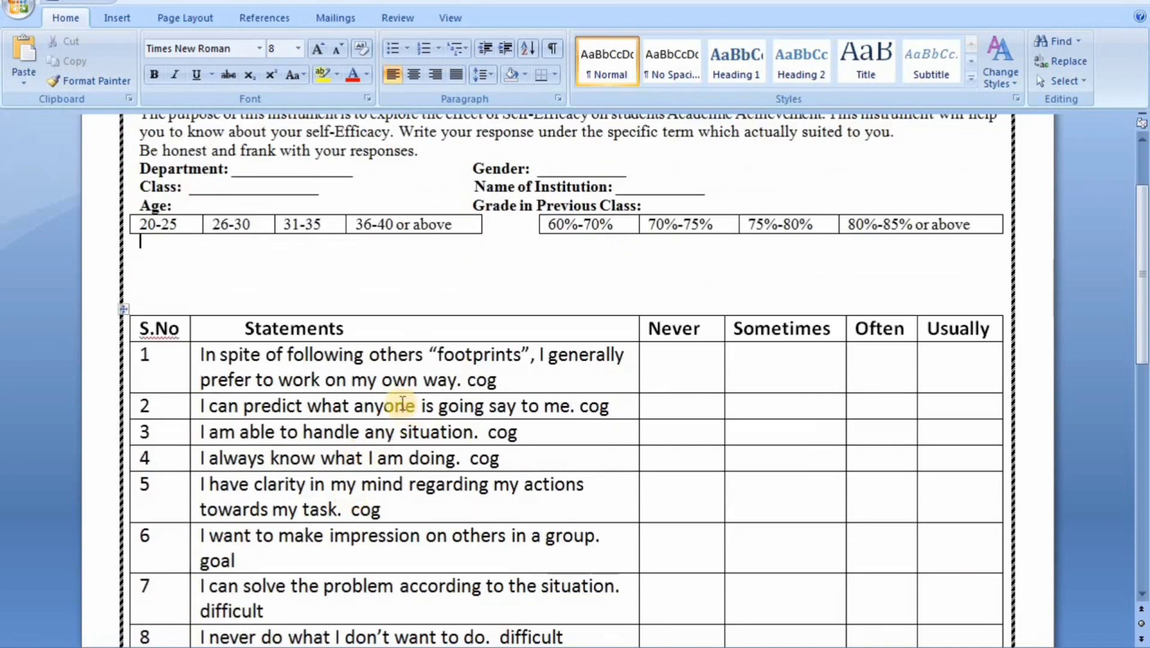
{"action": "scroll", "coordinate": [384, 360], "scroll_direction": "down", "scroll_amount": 3}
{"action": "scroll", "coordinate": [385, 358], "scroll_direction": "down", "scroll_amount": 1}
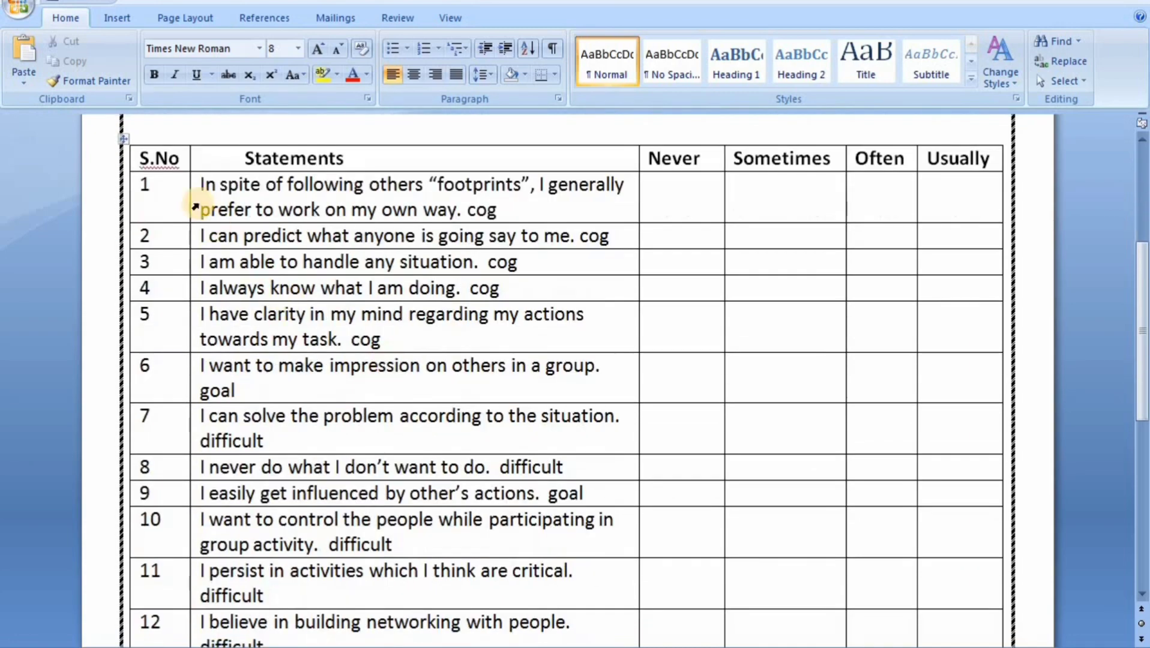
{"action": "left_click", "coordinate": [152, 194]}
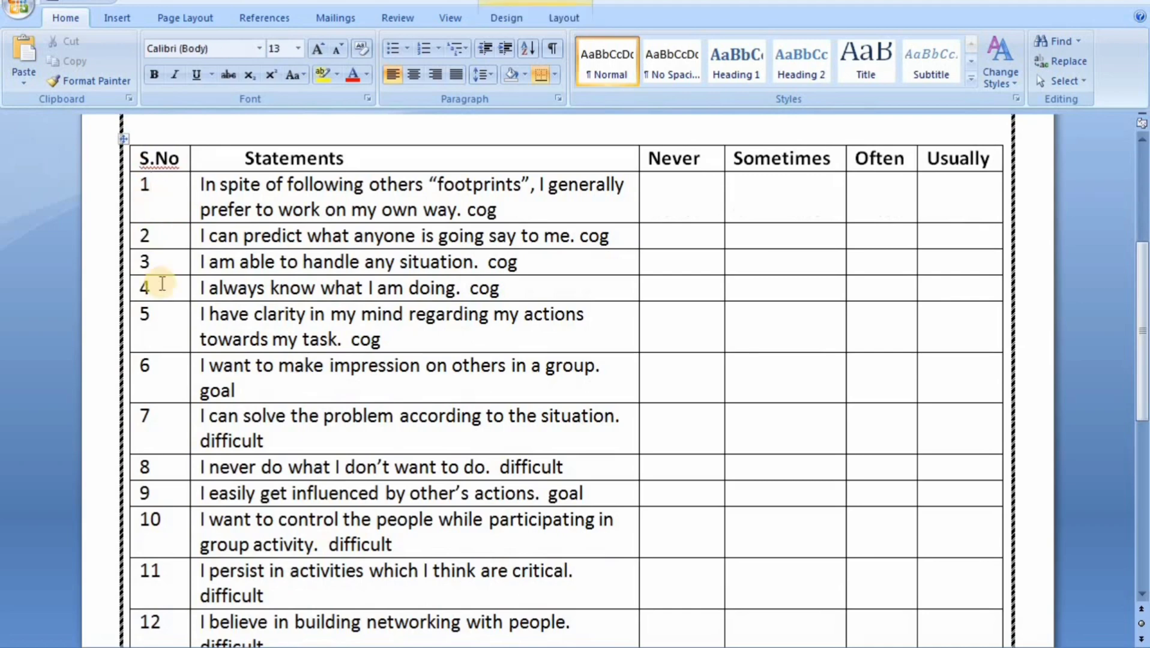
{"action": "scroll", "coordinate": [166, 294], "scroll_direction": "down", "scroll_amount": 9}
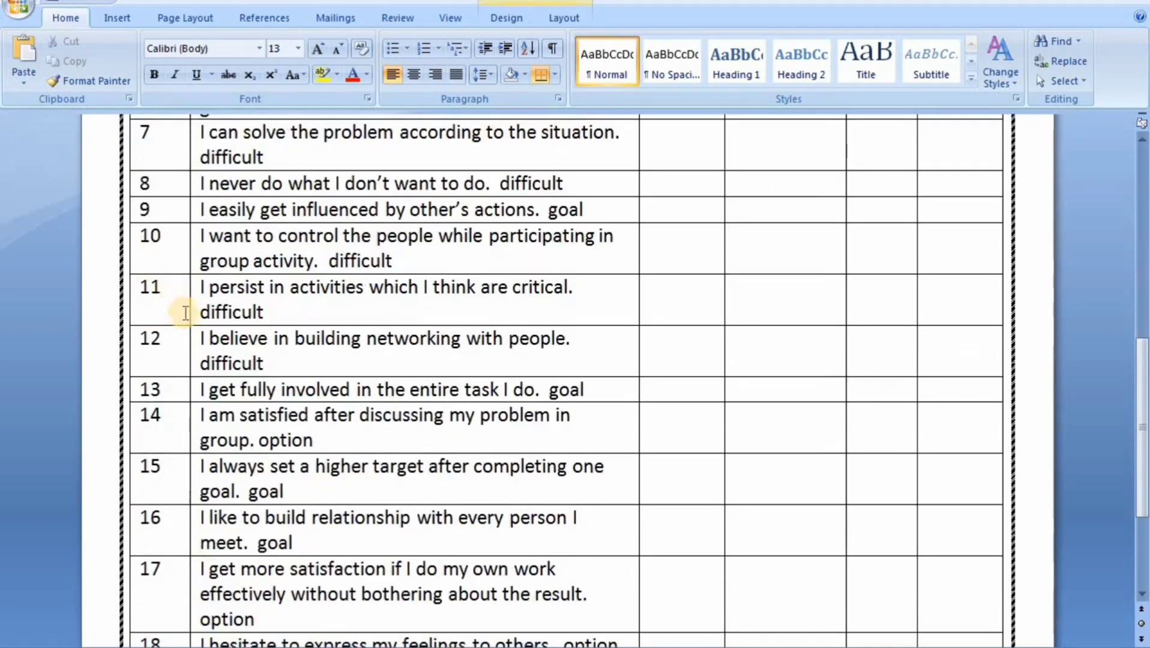
{"action": "scroll", "coordinate": [187, 318], "scroll_direction": "up", "scroll_amount": 2}
{"action": "scroll", "coordinate": [187, 318], "scroll_direction": "up", "scroll_amount": 8}
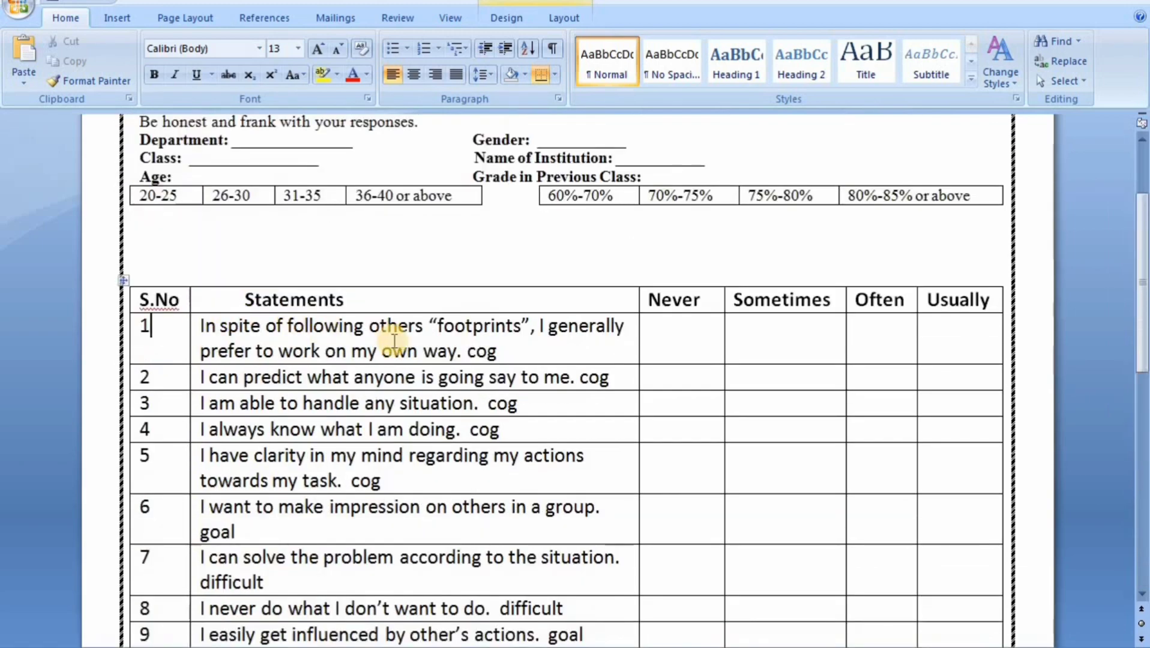
{"action": "scroll", "coordinate": [396, 337], "scroll_direction": "down", "scroll_amount": 1}
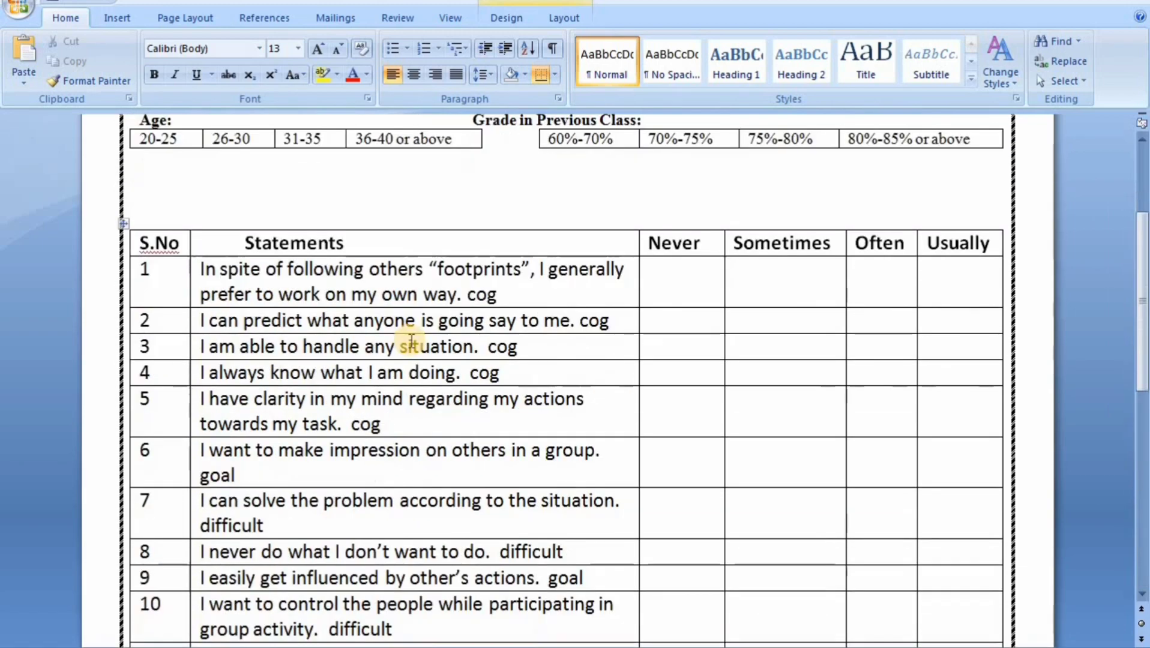
{"action": "left_click", "coordinate": [675, 285]}
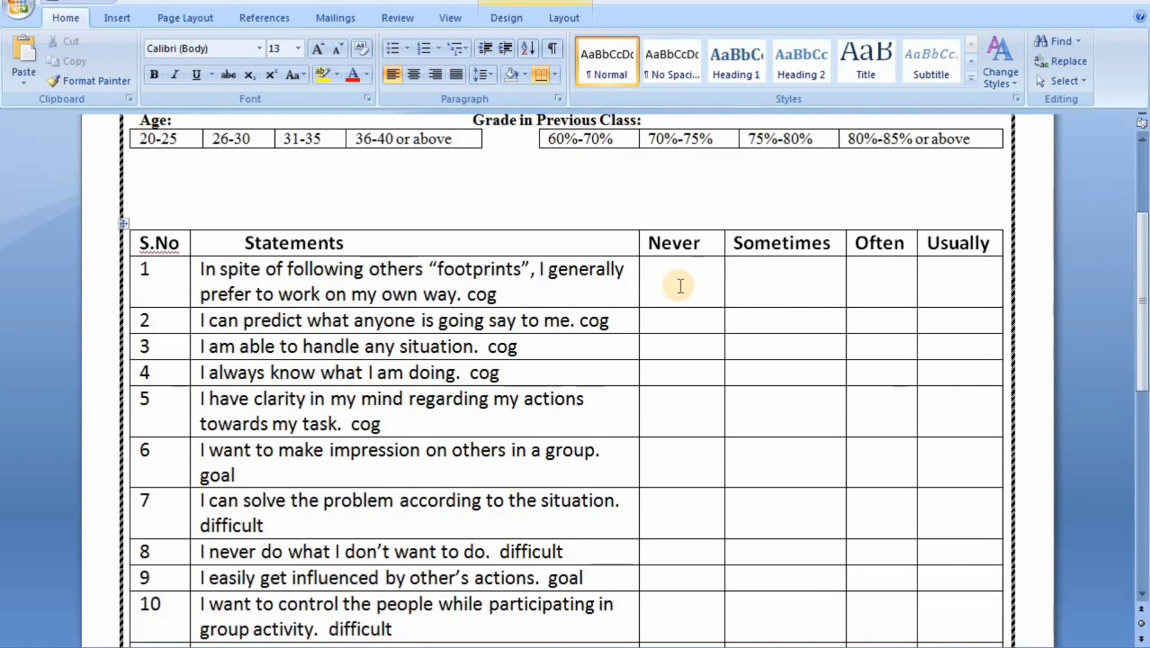
{"action": "left_click", "coordinate": [786, 288]}
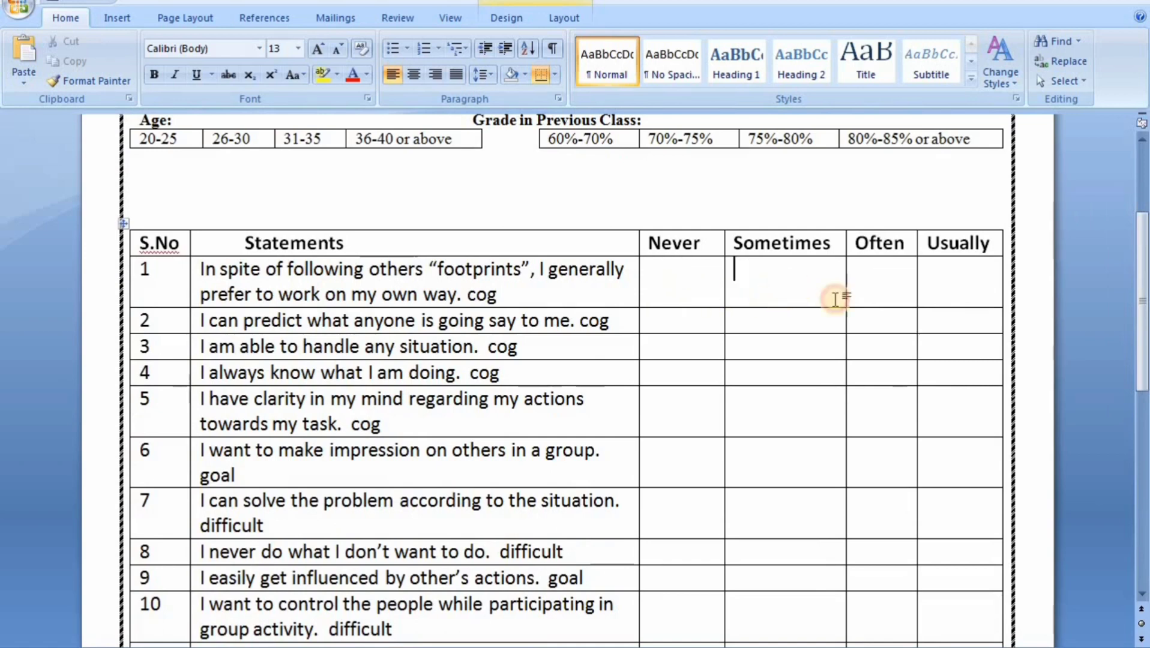
{"action": "left_click", "coordinate": [892, 292]}
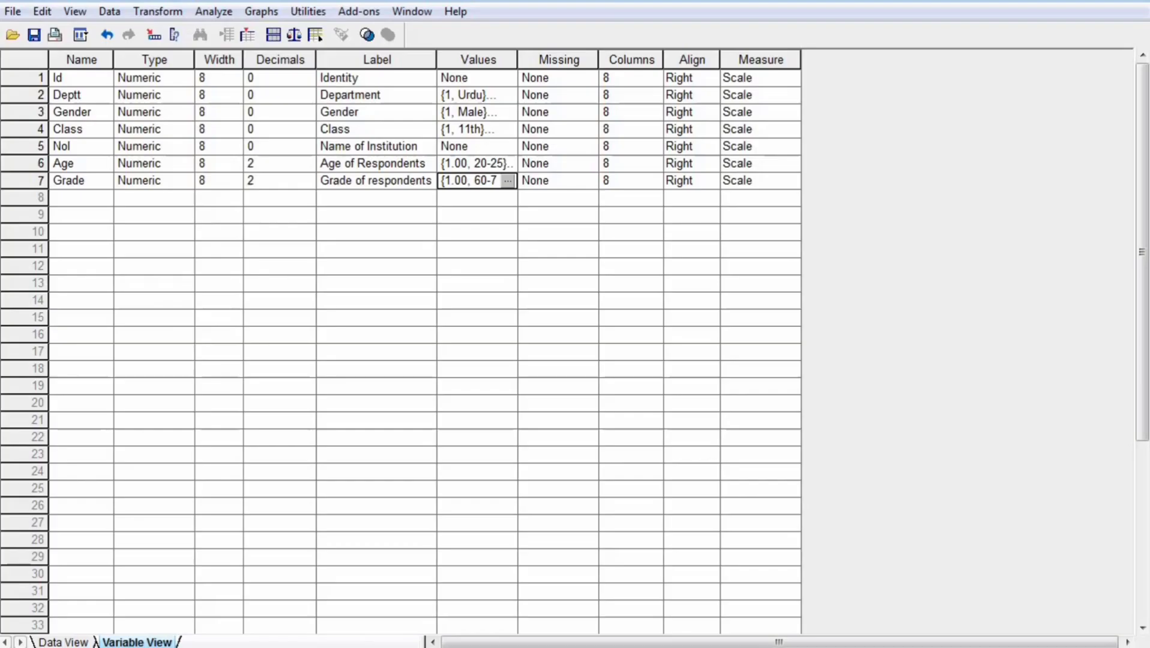
Switch back to SPSS and add variables named Q1, Q2, Q3, Q4 and Q5 below Grade for the questionnaire statements.
{"action": "left_click", "coordinate": [100, 201]}
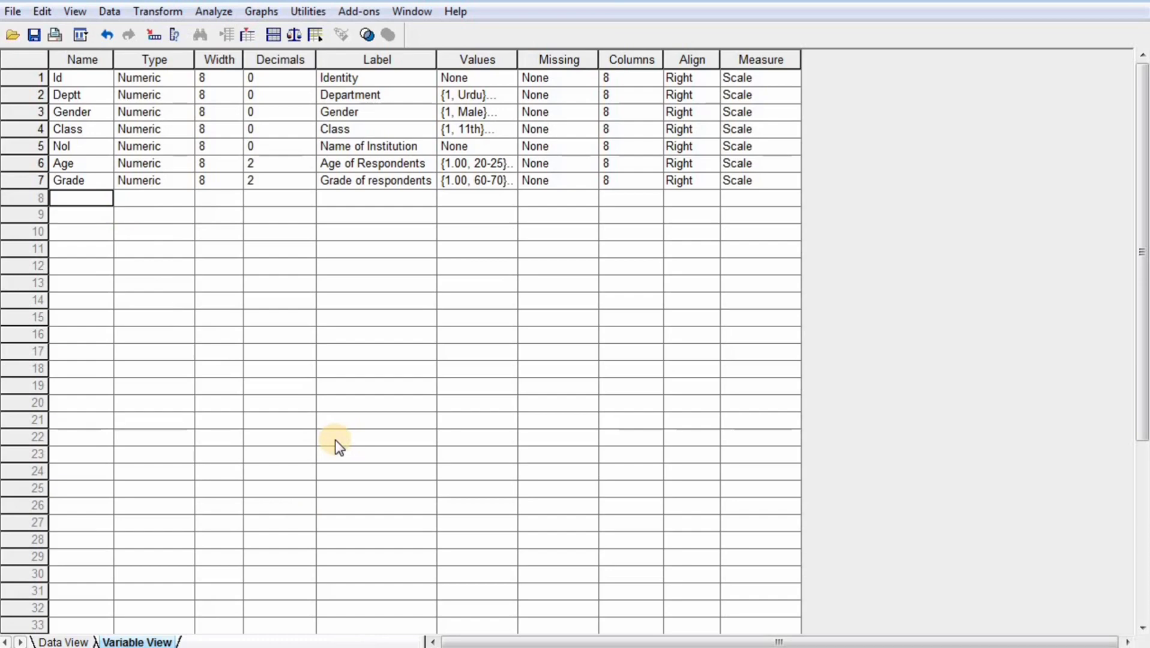
{"action": "type", "text": "Q1"}
{"action": "key", "text": "Return"}
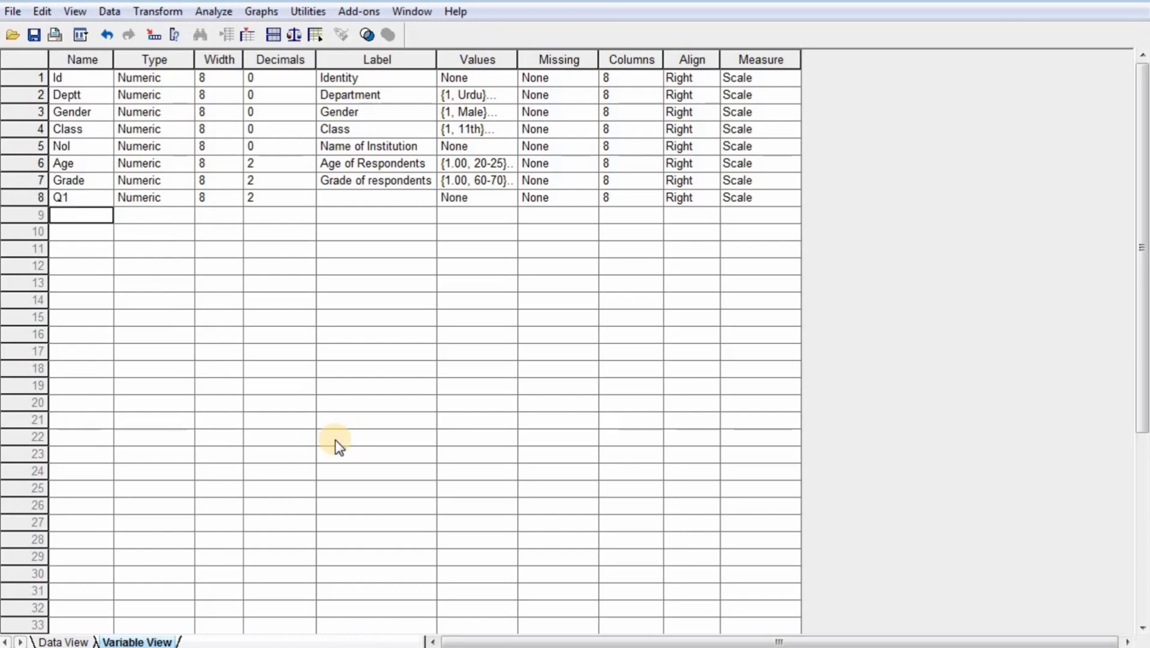
{"action": "type", "text": "Q2"}
{"action": "key", "text": "Return"}
{"action": "type", "text": "Q3"}
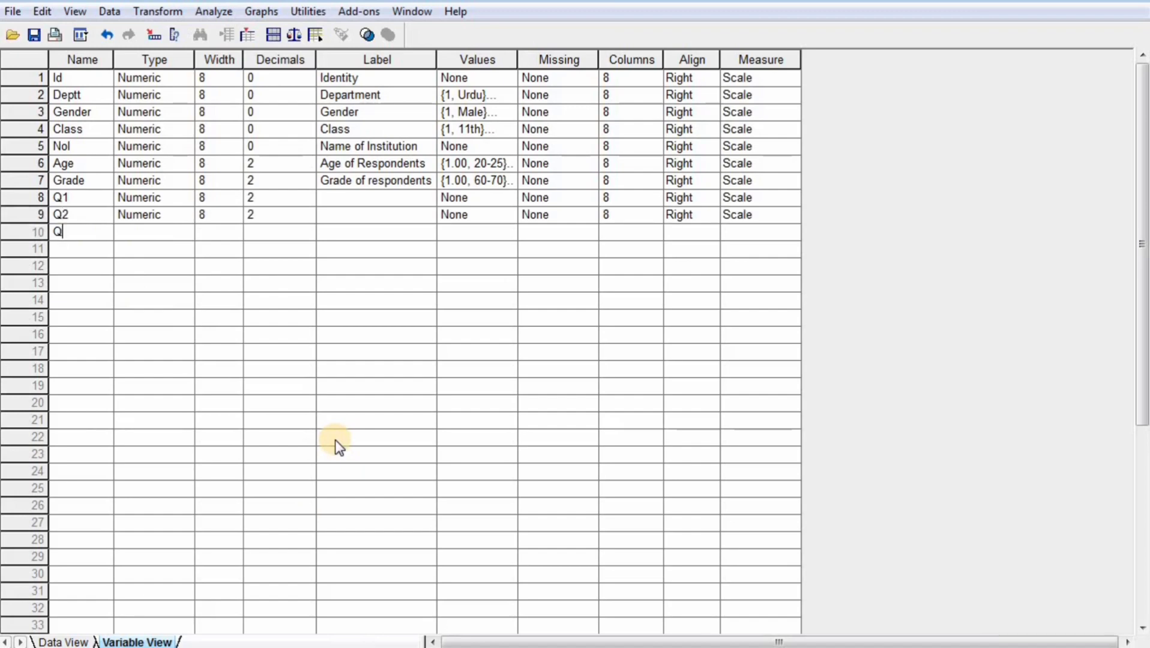
{"action": "key", "text": "Return"}
{"action": "type", "text": "Q4"}
{"action": "key", "text": "Return"}
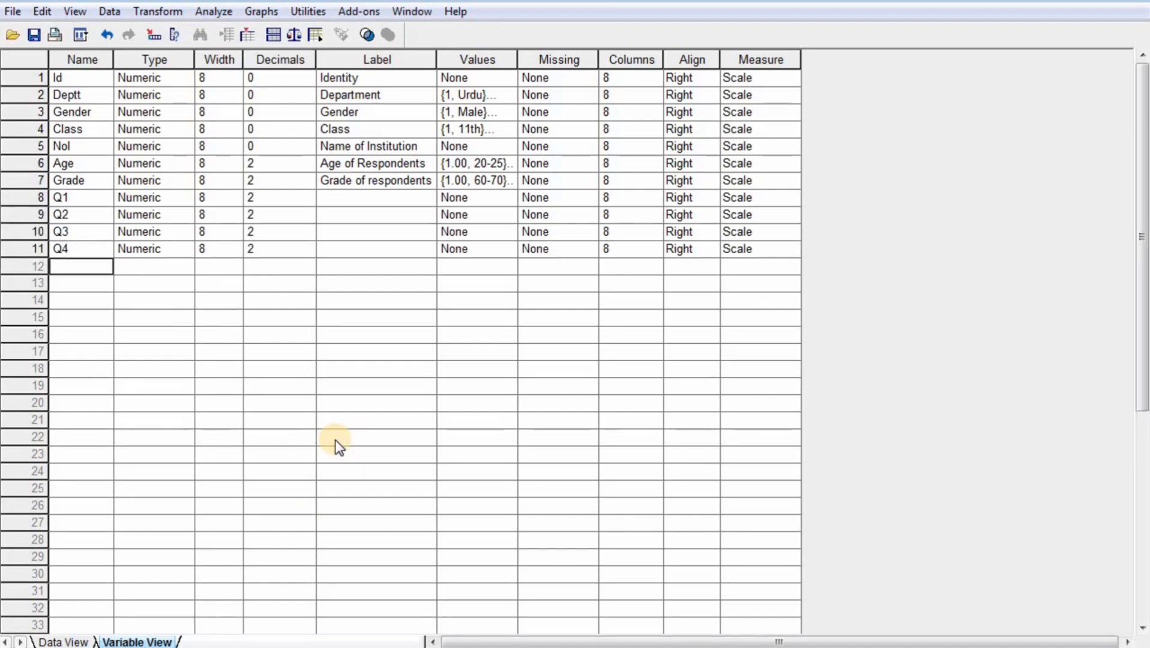
{"action": "type", "text": "Q5"}
{"action": "key", "text": "Return"}
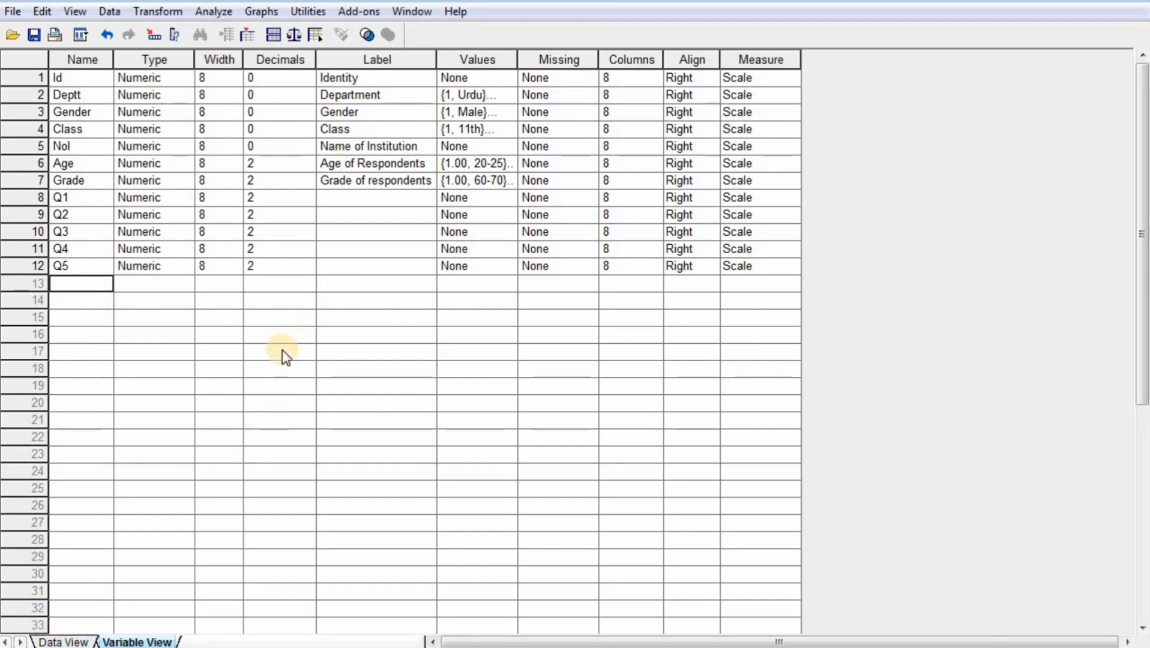
Copy statement 1 without its trailing "cog" tag from the Word questionnaire and paste it in SPSS as the label of Q1.
{"action": "left_click", "coordinate": [340, 196]}
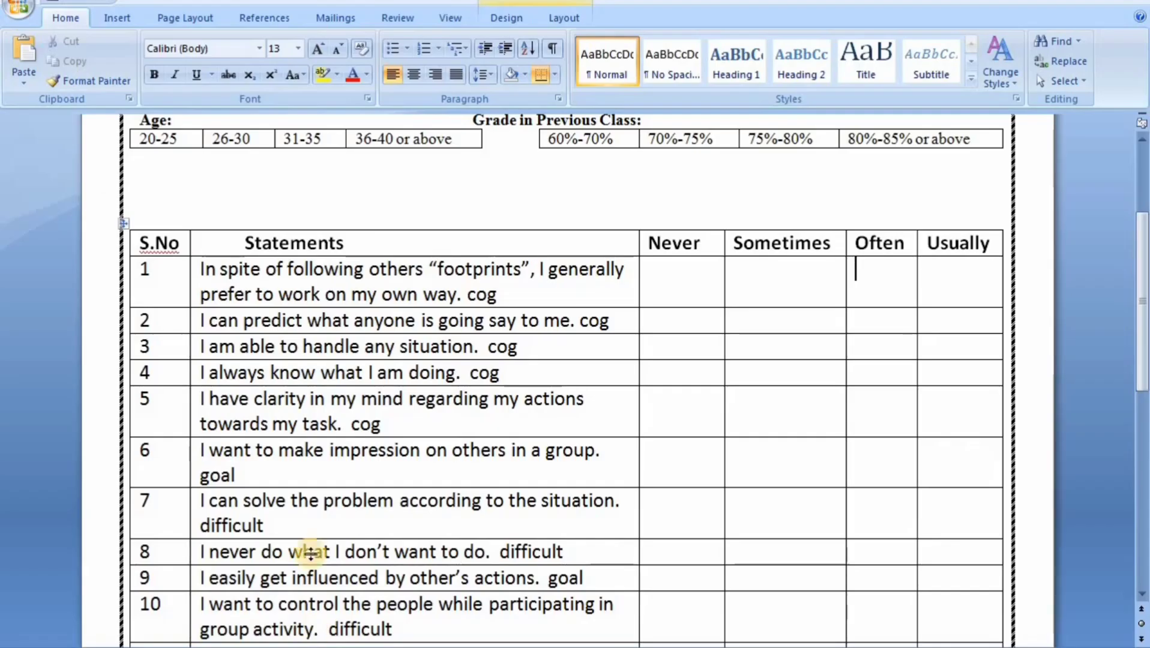
{"action": "left_click", "coordinate": [201, 268]}
{"action": "left_click_drag", "start_coordinate": [201, 269], "coordinate": [471, 288]}
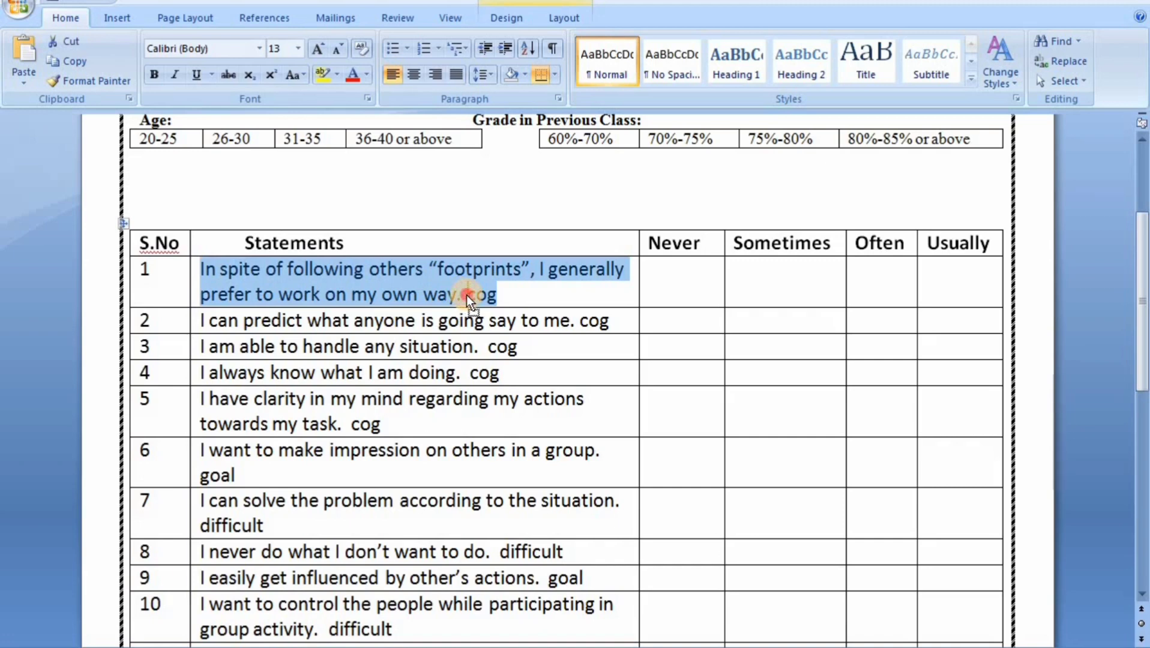
{"action": "left_click_drag", "start_coordinate": [464, 295], "coordinate": [465, 294]}
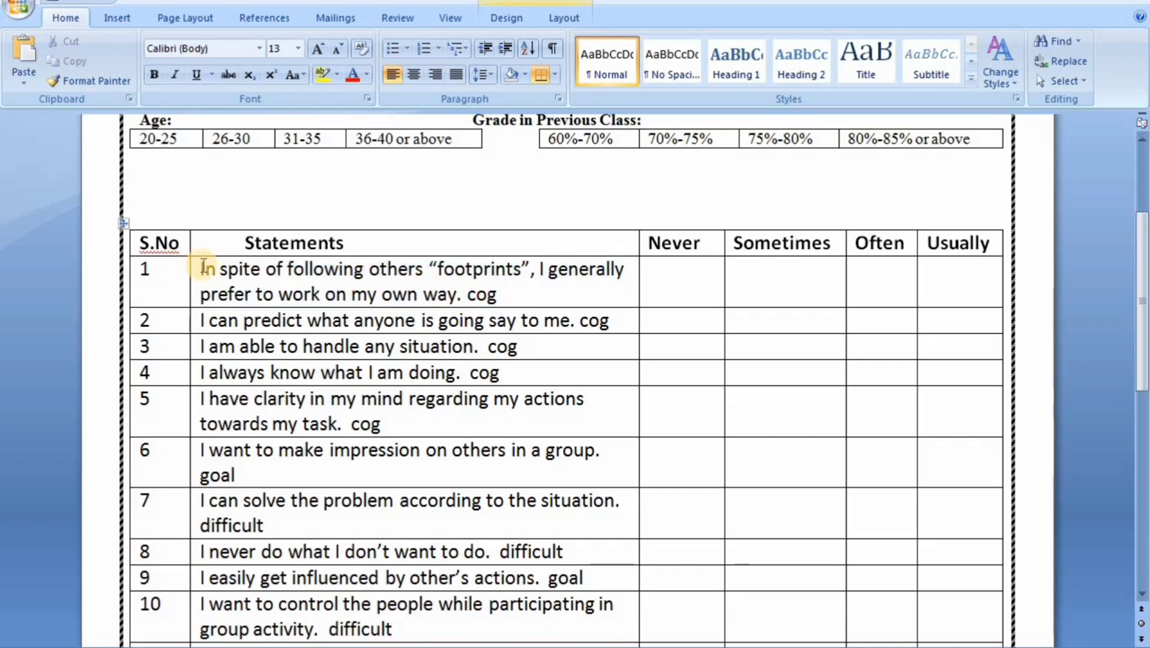
{"action": "left_click", "coordinate": [248, 277]}
{"action": "left_click_drag", "start_coordinate": [285, 271], "coordinate": [230, 274]}
{"action": "left_click", "coordinate": [462, 295]}
{"action": "right_click", "coordinate": [230, 274]}
{"action": "left_click", "coordinate": [274, 304]}
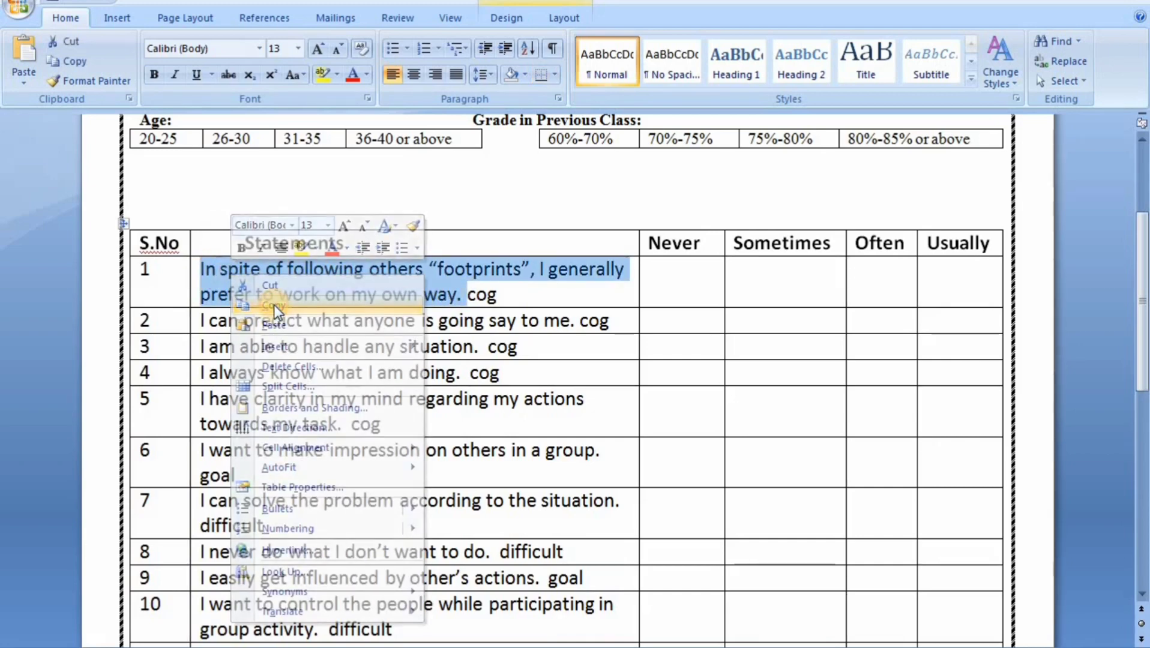
{"action": "key", "text": "alt+Tab"}
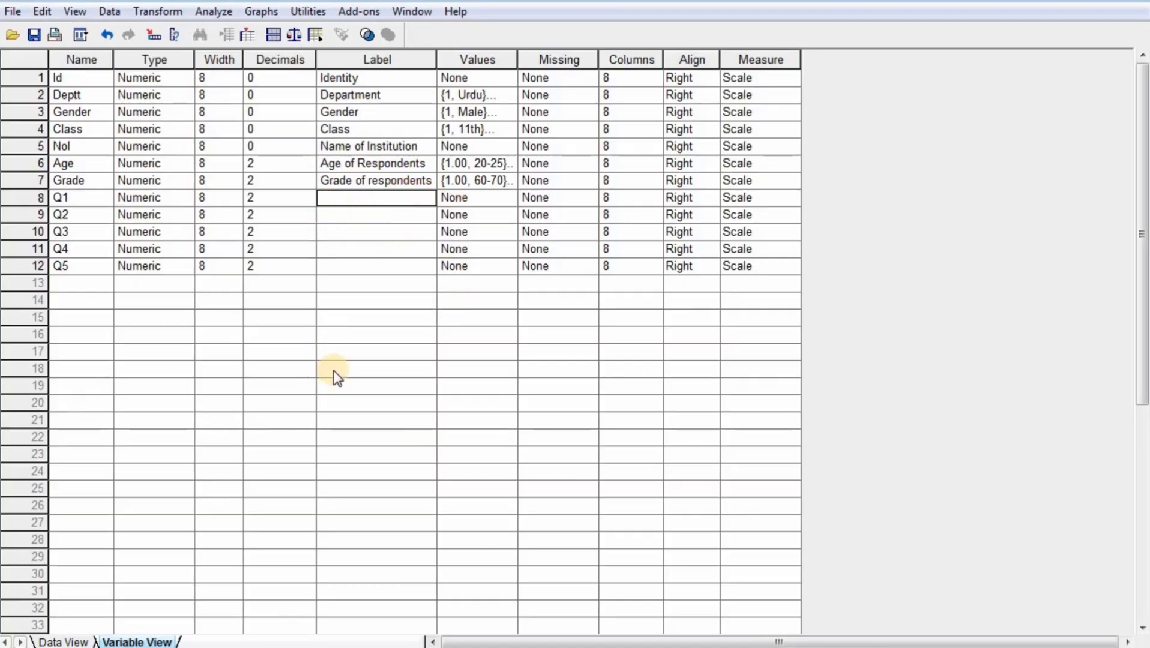
{"action": "key", "text": "ctrl+v"}
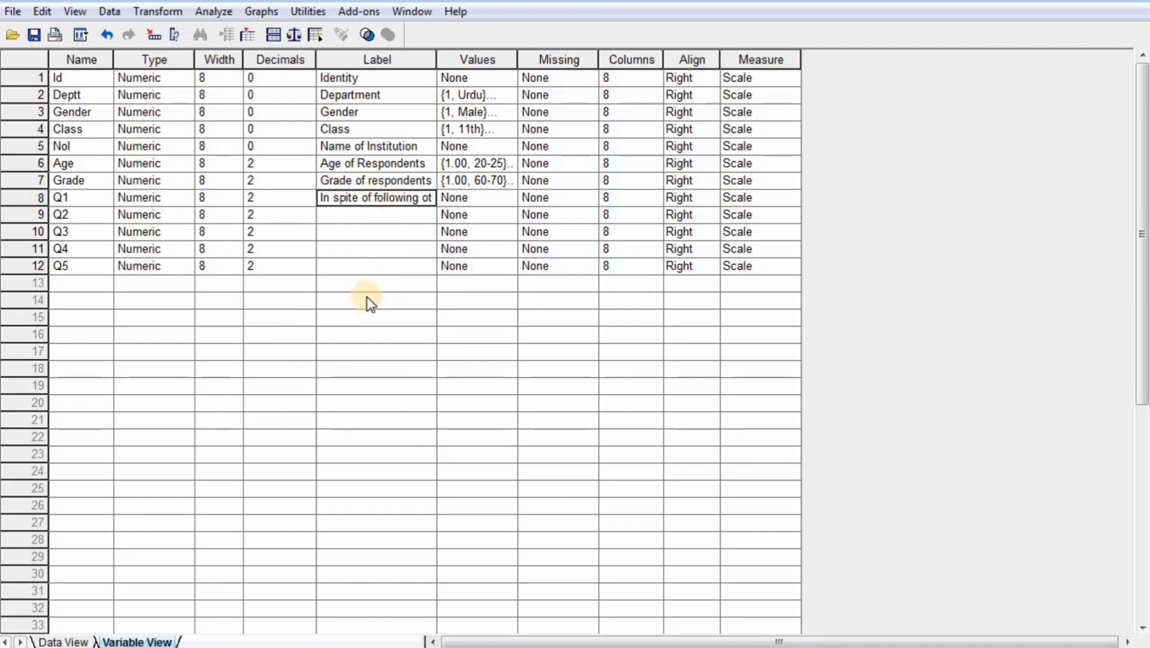
Copy "I can predict what anyone is going say to me." from the Word questionnaire and paste it in SPSS as Q2's label.
{"action": "left_click", "coordinate": [309, 647]}
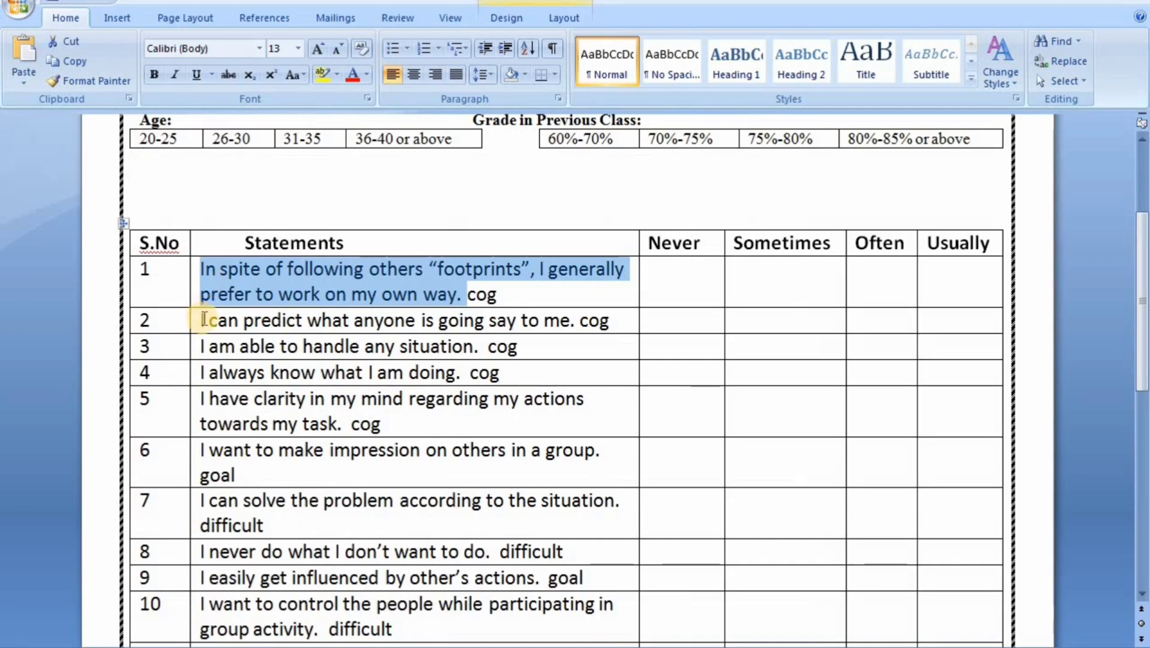
{"action": "left_click_drag", "start_coordinate": [202, 320], "coordinate": [581, 327]}
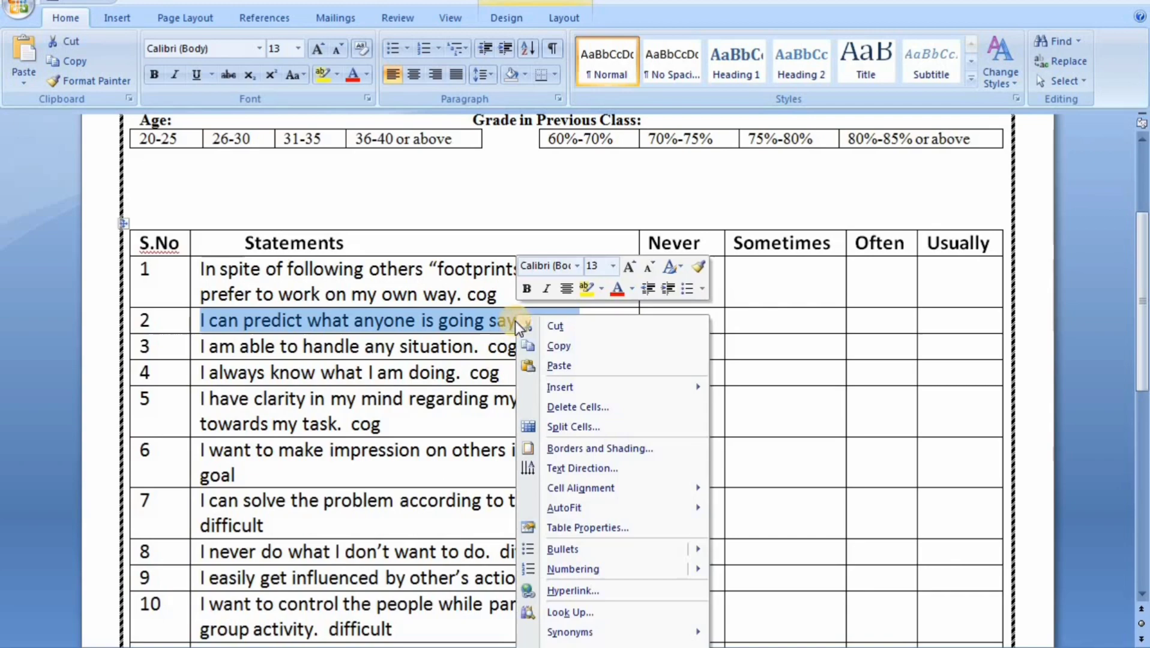
{"action": "left_click", "coordinate": [558, 346]}
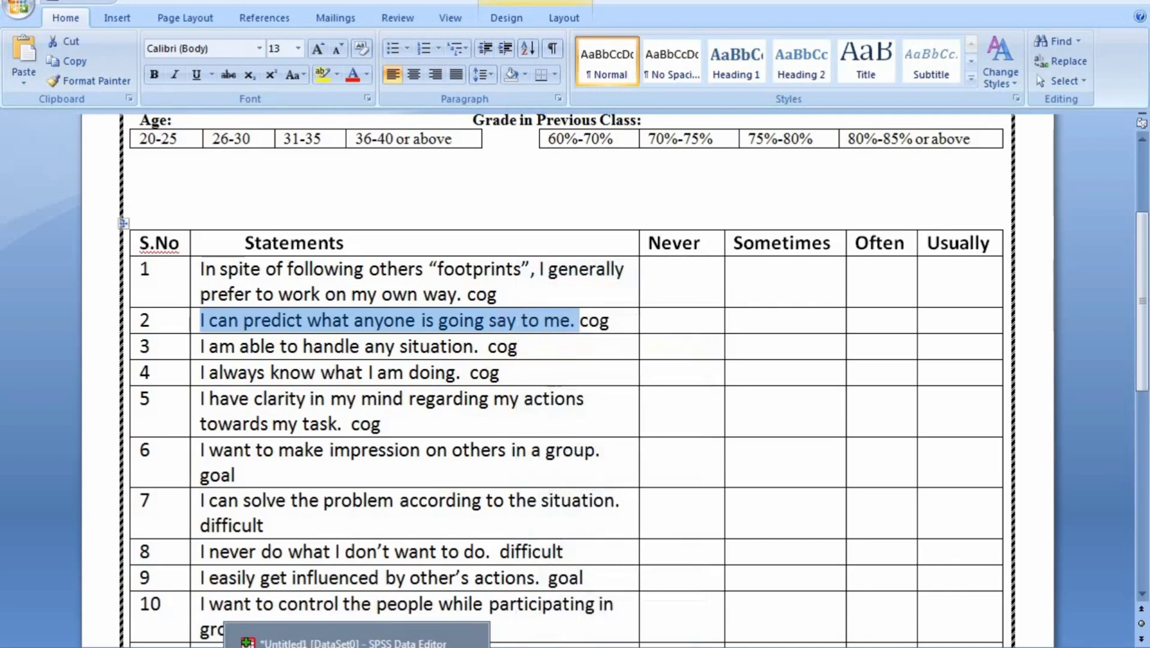
{"action": "left_click", "coordinate": [356, 645]}
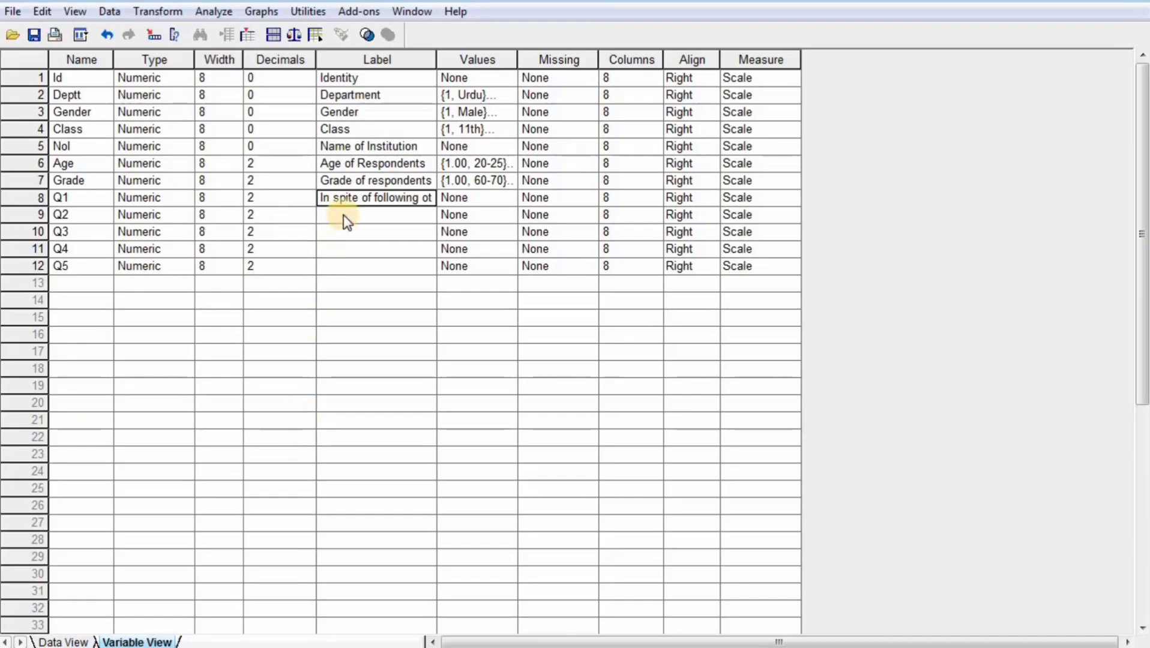
{"action": "right_click", "coordinate": [343, 214]}
{"action": "left_click", "coordinate": [378, 247]}
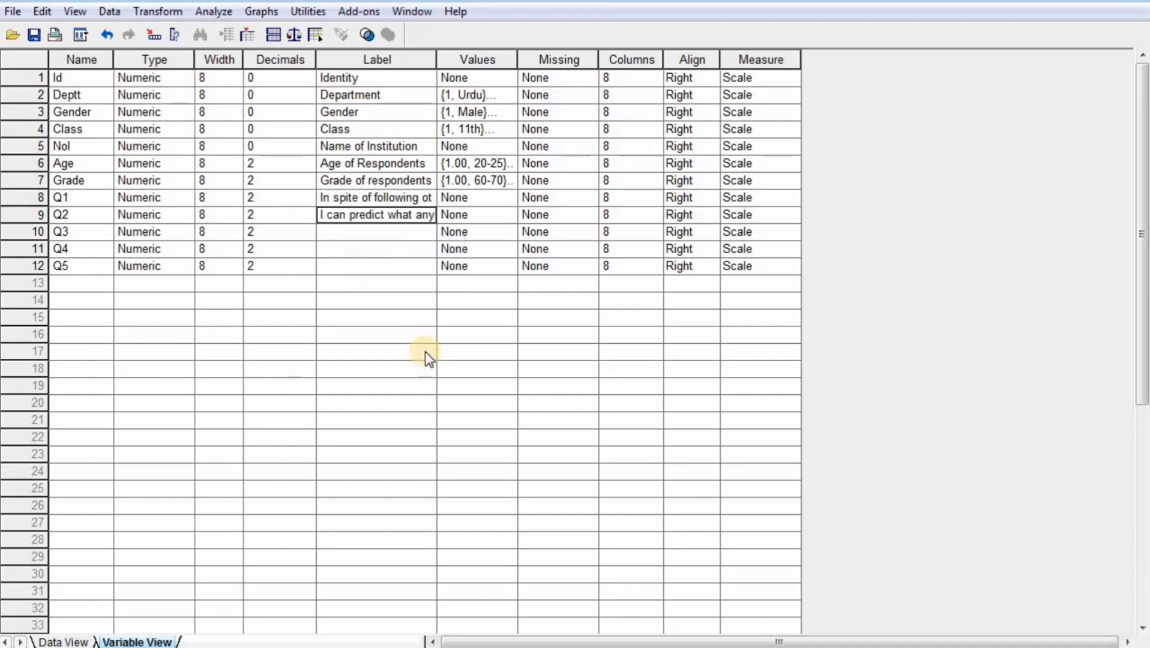
{"action": "left_click", "coordinate": [430, 341]}
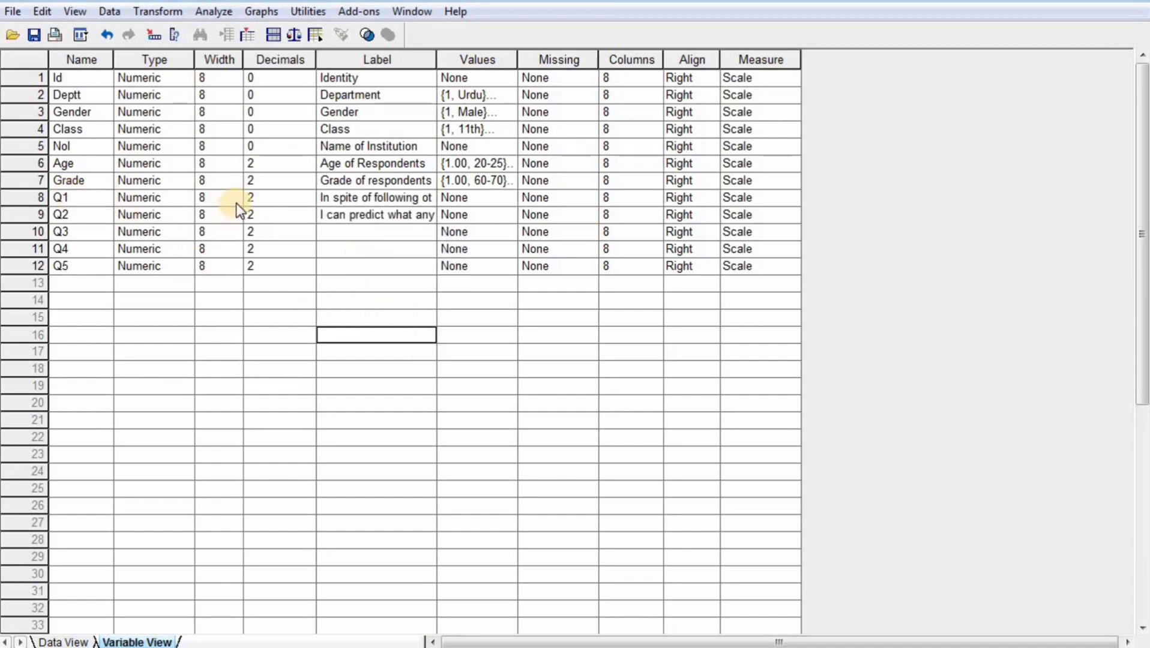
Open the value labels of Q1 and add value 1 as Never.
{"action": "left_click", "coordinate": [508, 194]}
{"action": "left_click", "coordinate": [508, 196]}
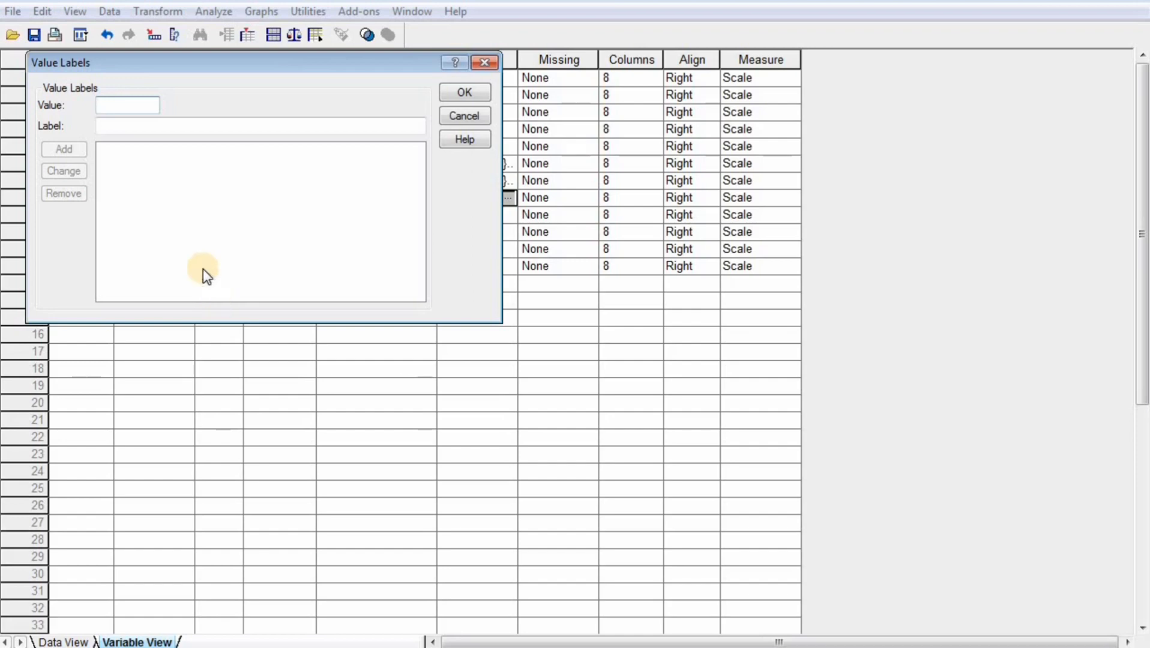
{"action": "type", "text": "1"}
{"action": "left_click", "coordinate": [128, 123]}
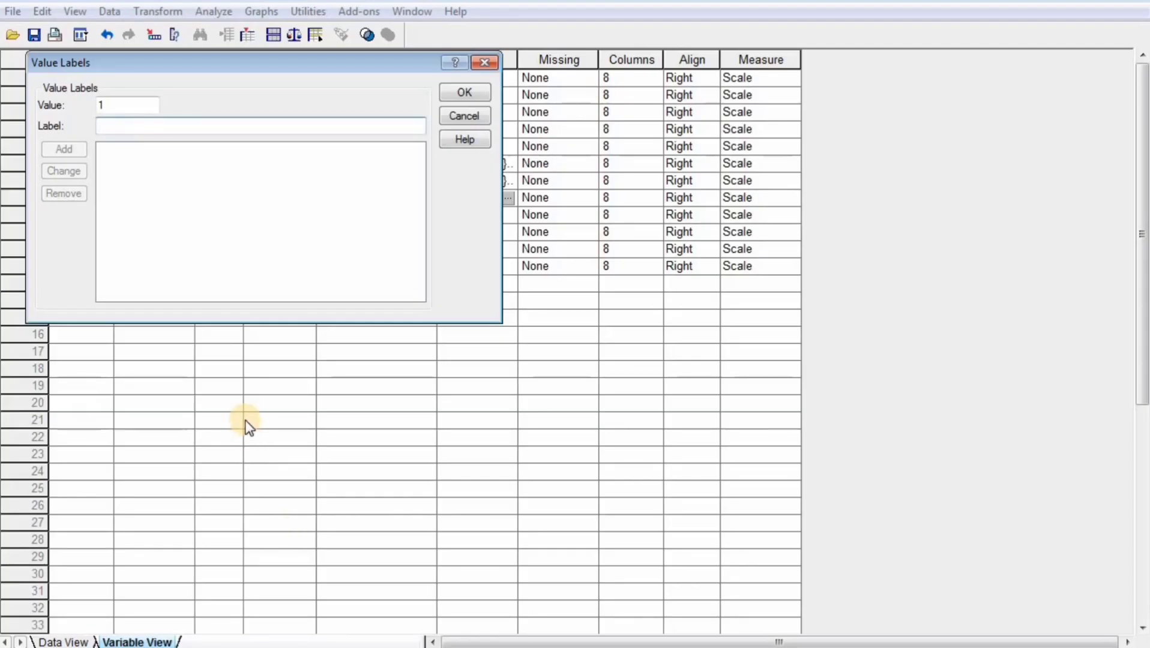
{"action": "type", "text": "Never"}
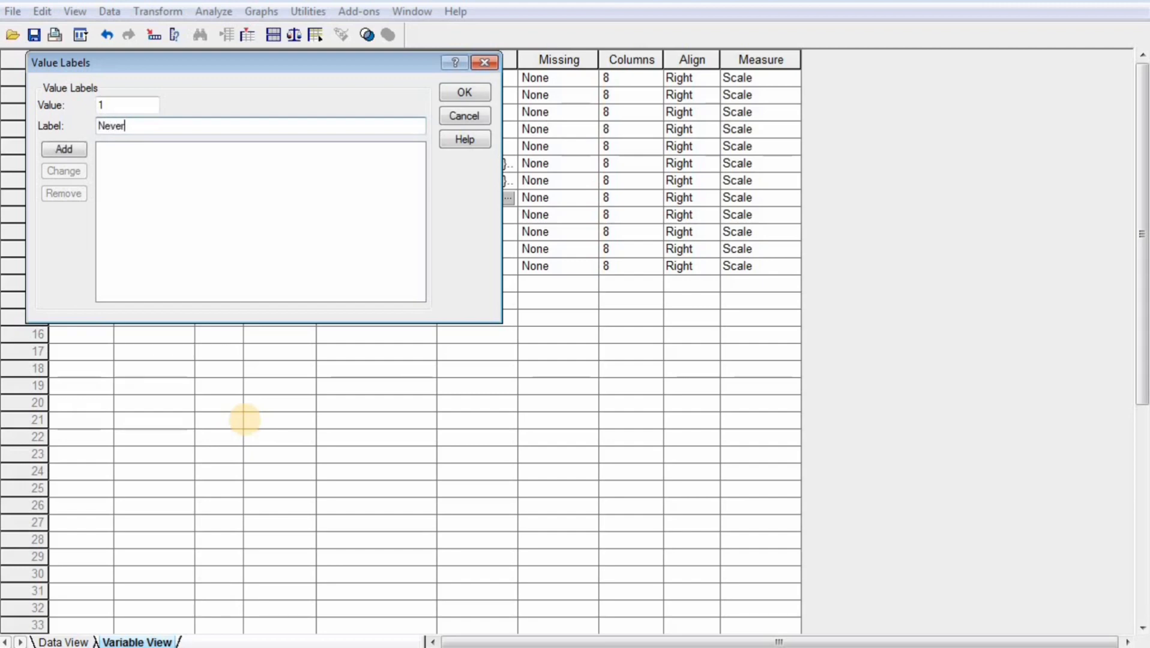
{"action": "key", "text": "alt+a"}
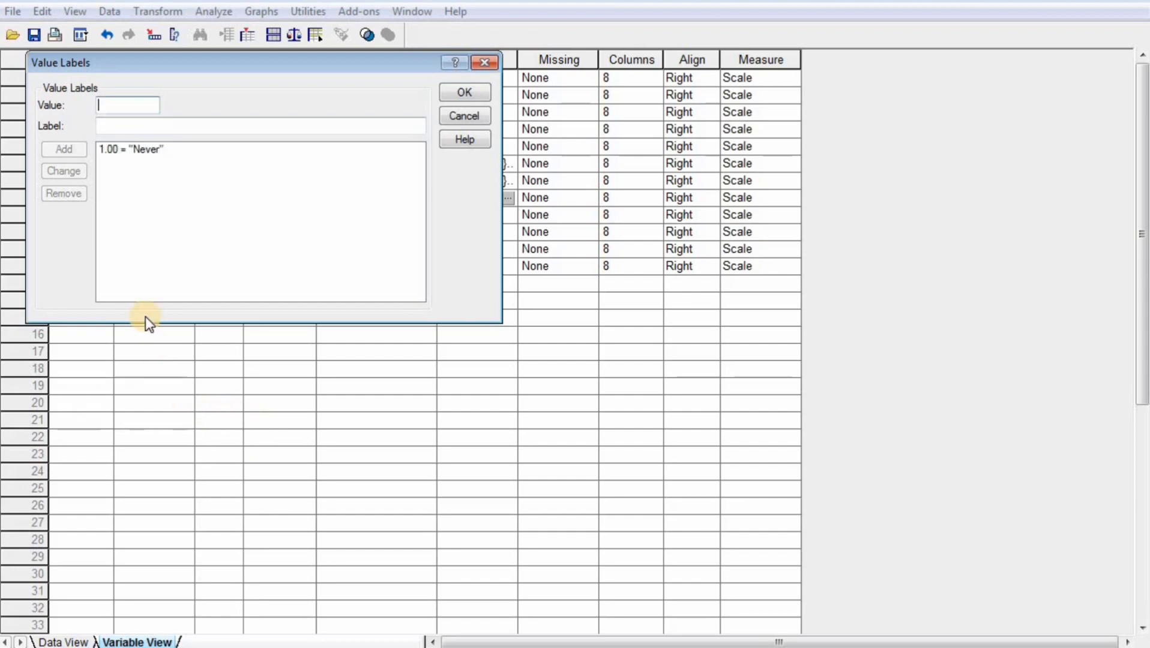
Add value 2 as Sometimes to Q1's value labels.
{"action": "type", "text": "2"}
{"action": "key", "text": "Tab"}
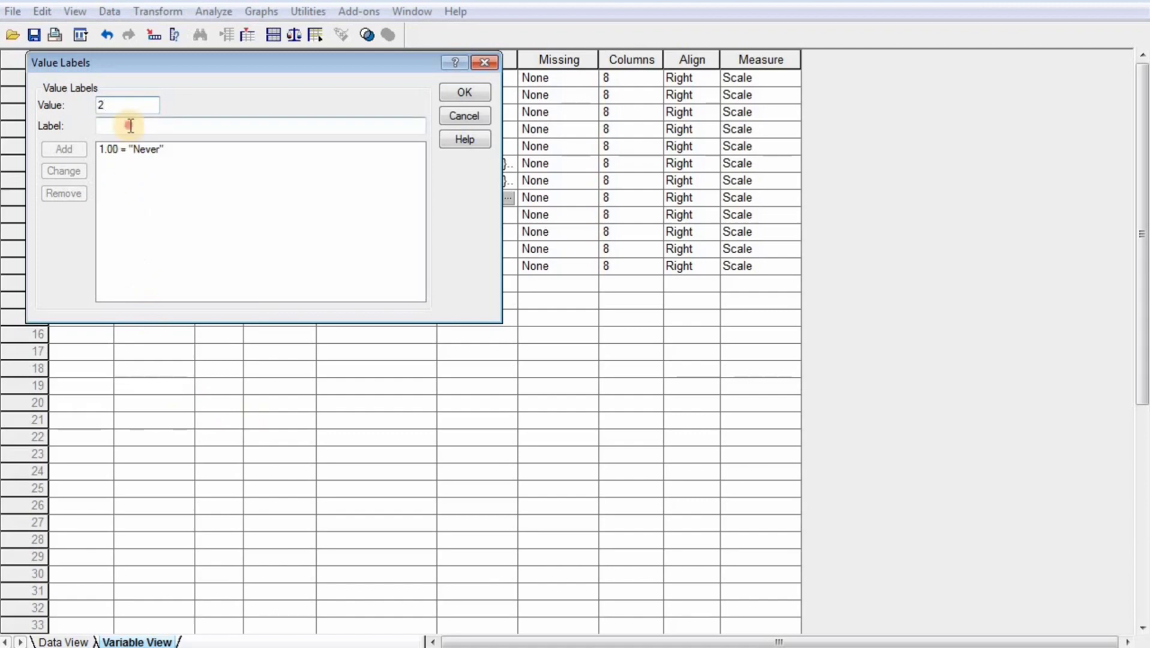
{"action": "type", "text": "Sometimes"}
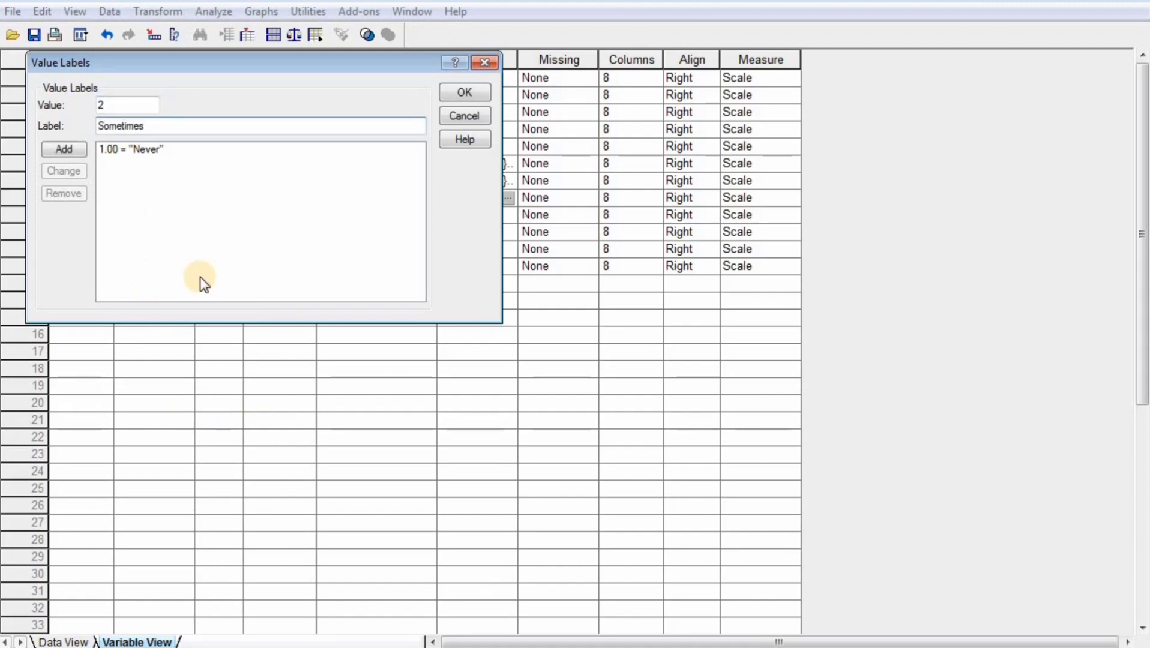
{"action": "key", "text": "Return"}
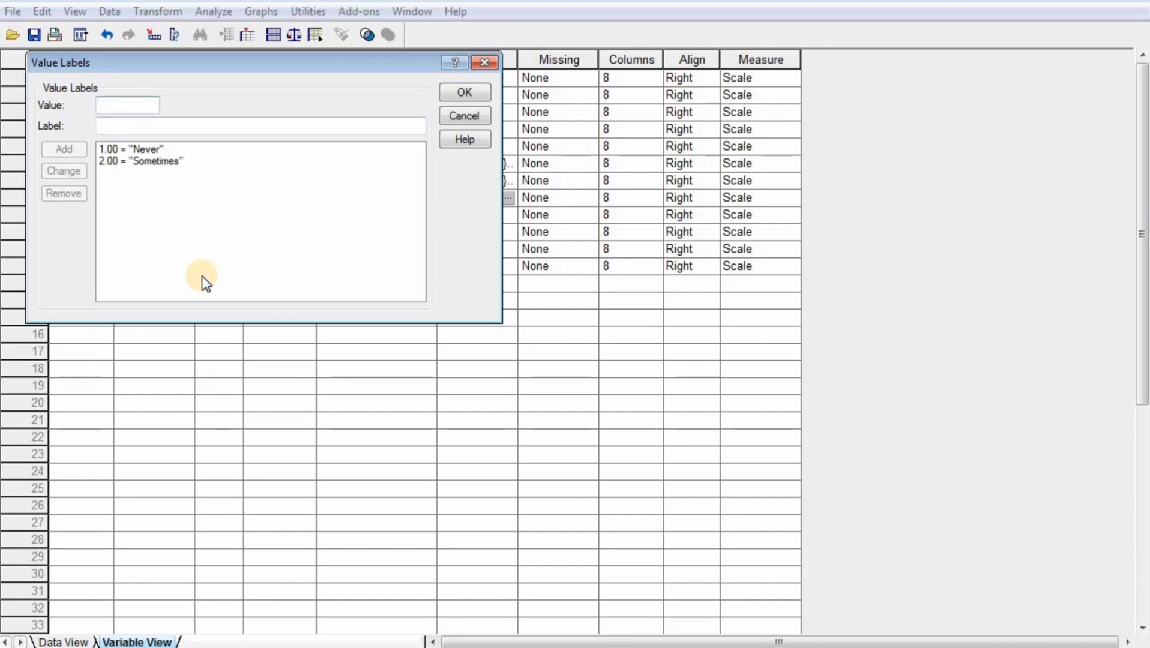
Add value 3 as Often to Q1's value labels.
{"action": "type", "text": "3"}
{"action": "left_click", "coordinate": [132, 131]}
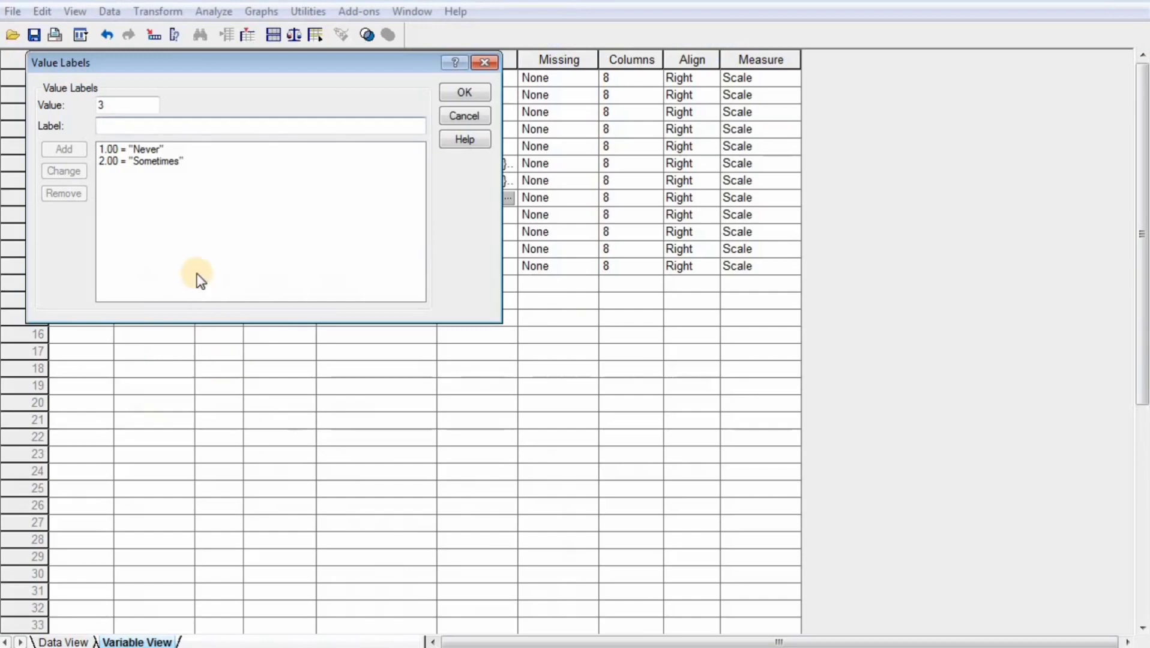
{"action": "type", "text": "Often"}
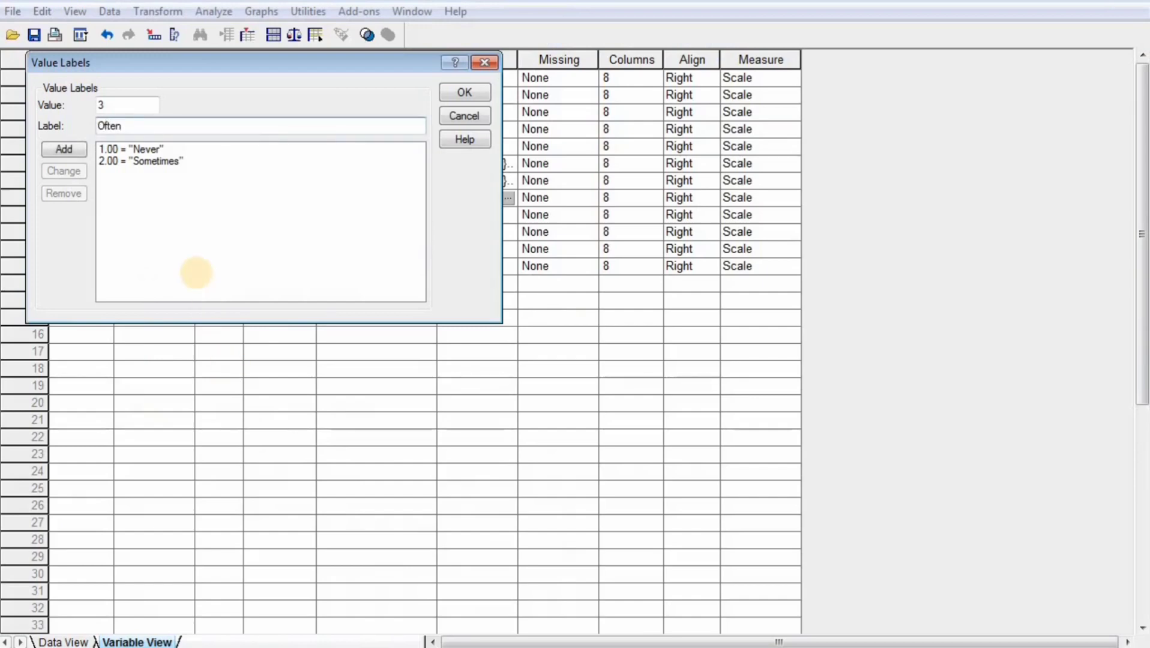
{"action": "key", "text": "alt+a"}
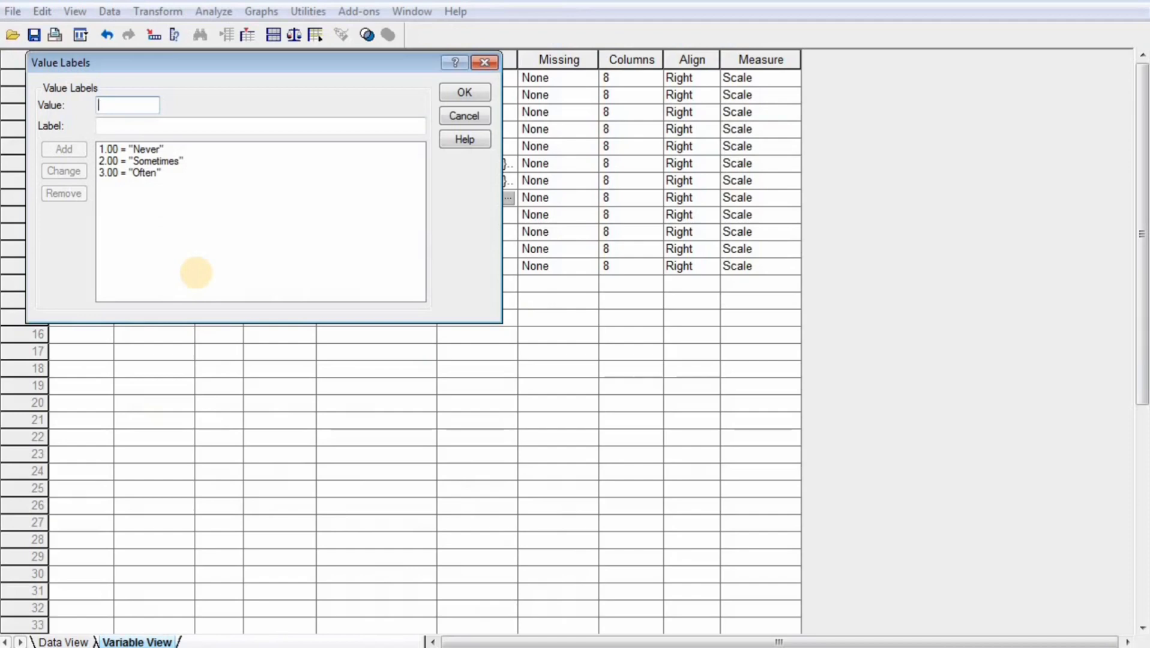
Add value 4 as Usually and confirm Q1's value labels.
{"action": "type", "text": "4"}
{"action": "left_click", "coordinate": [172, 126]}
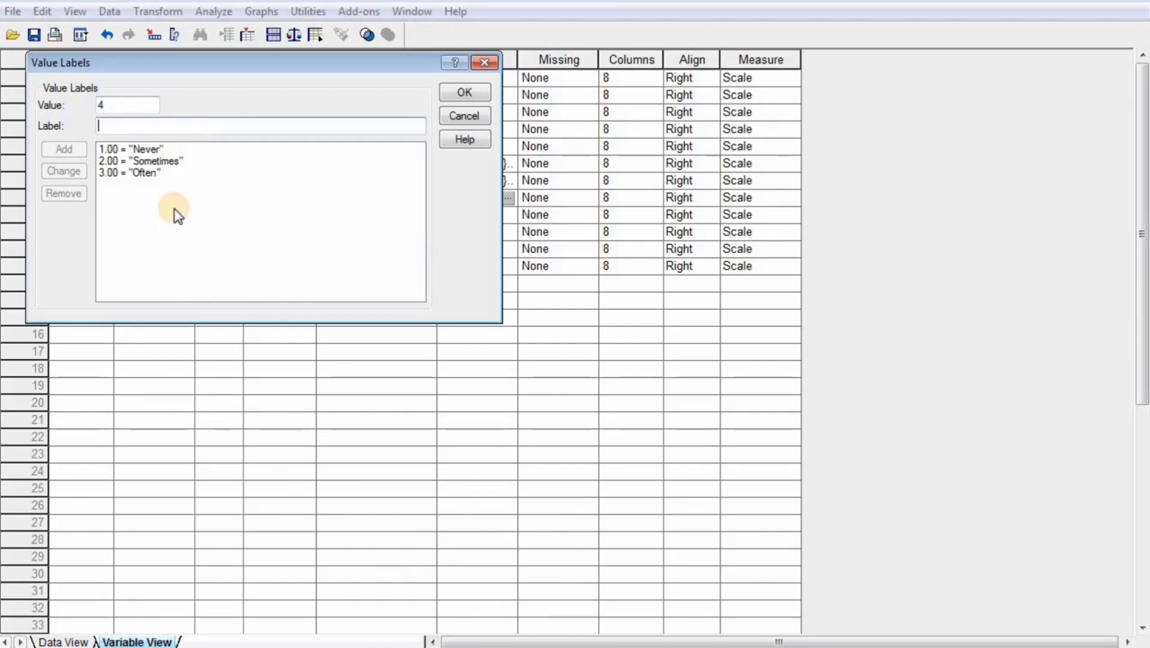
{"action": "type", "text": "U"}
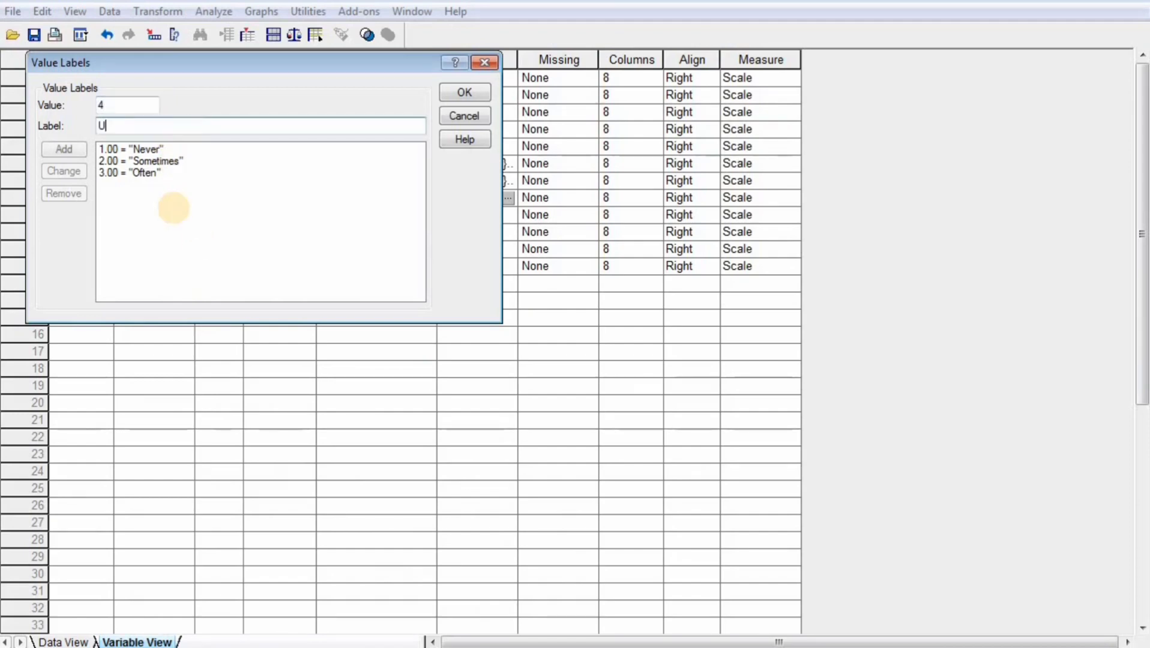
{"action": "type", "text": "sually"}
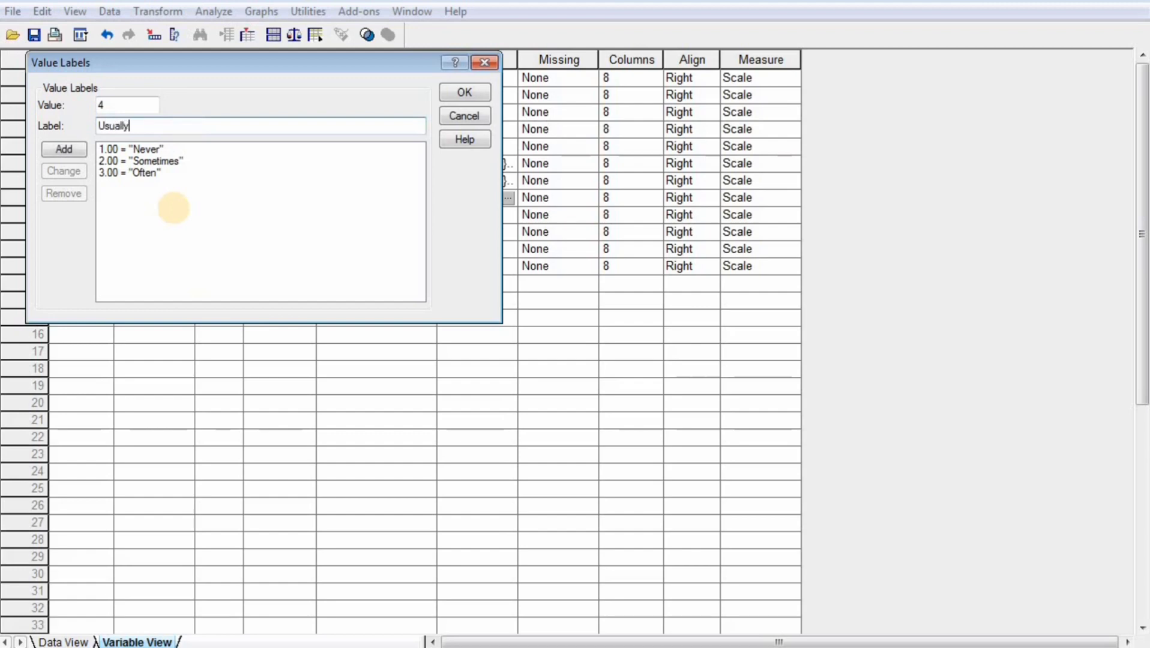
{"action": "left_click", "coordinate": [73, 148]}
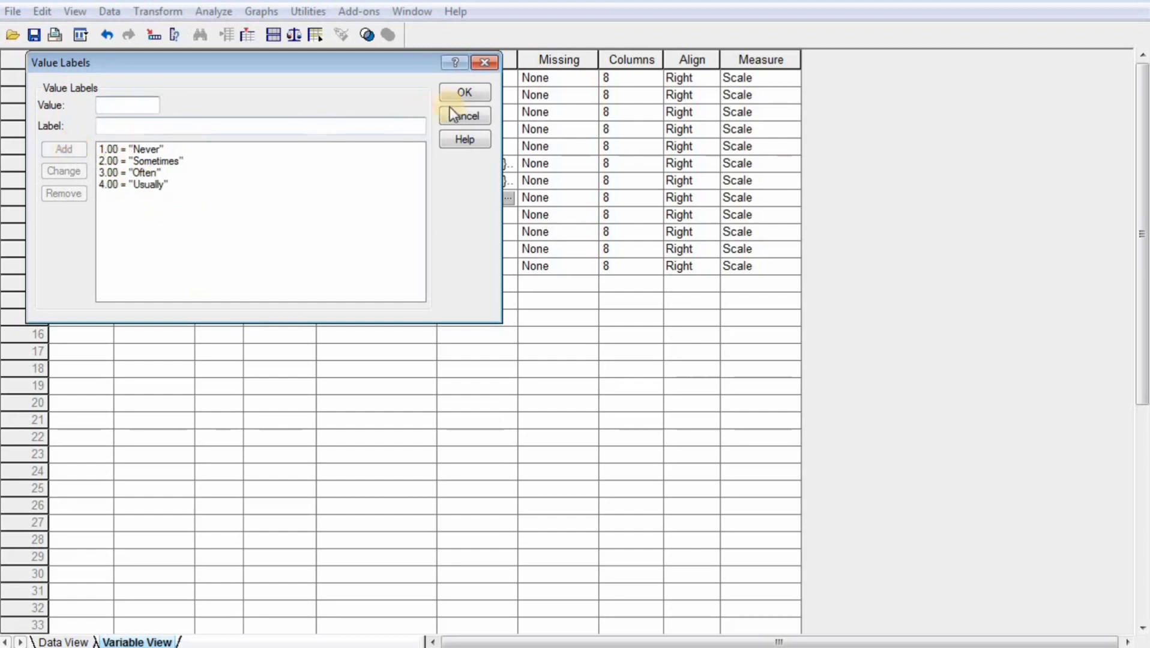
{"action": "left_click", "coordinate": [474, 93]}
{"action": "left_click", "coordinate": [494, 216]}
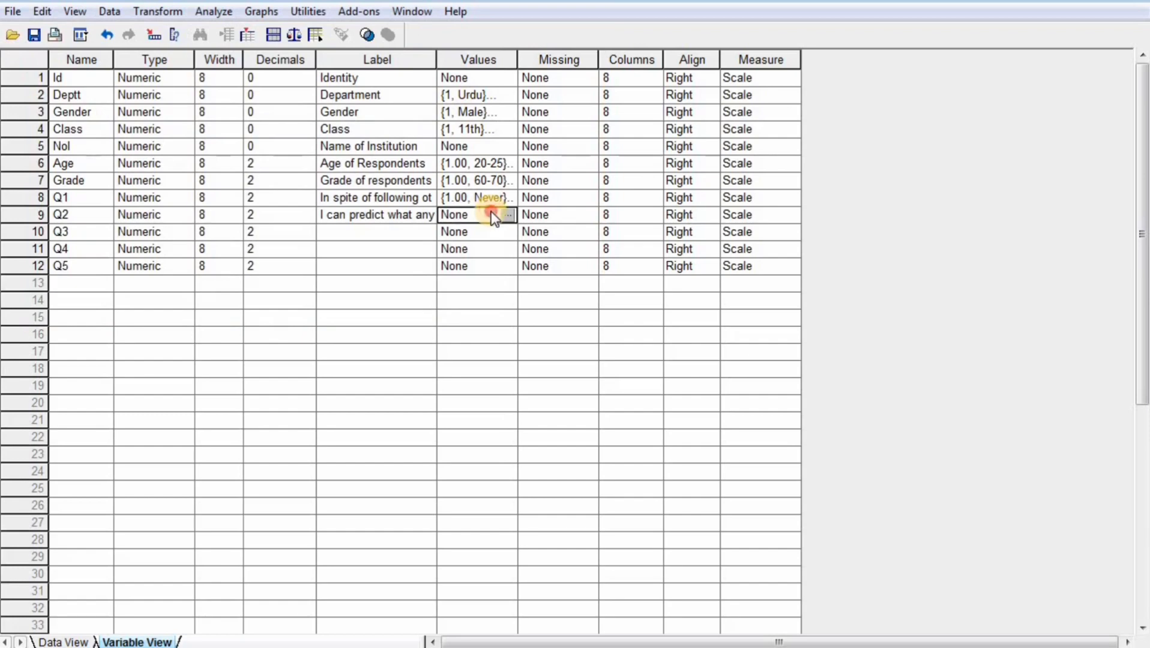
{"action": "left_click", "coordinate": [466, 199]}
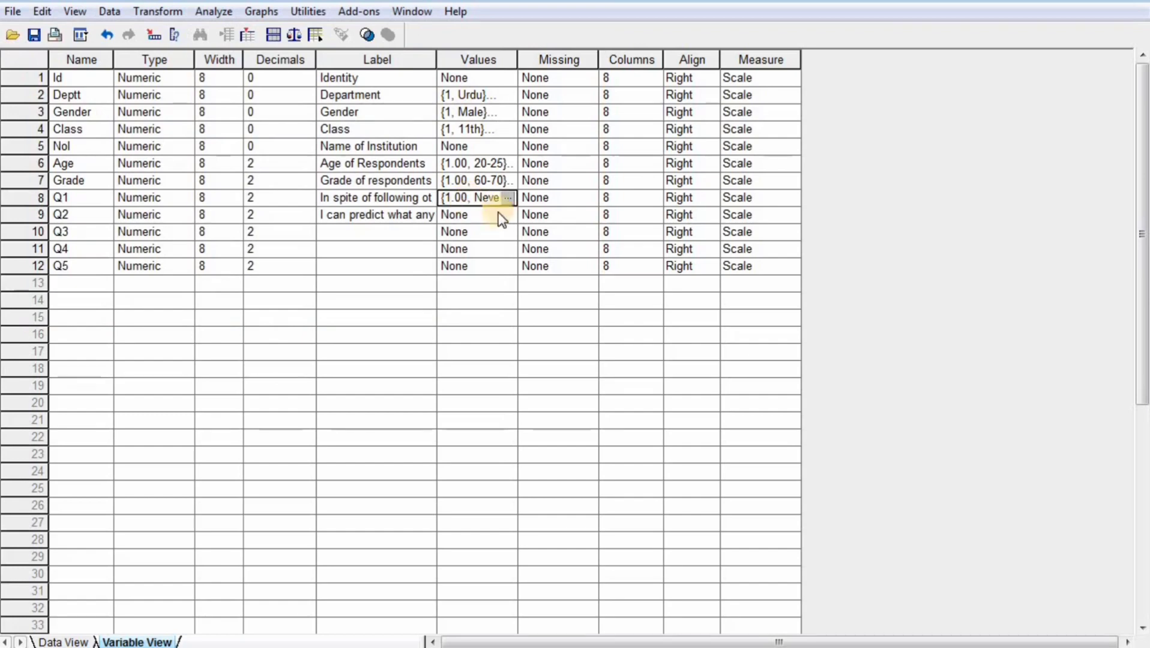
{"action": "left_click", "coordinate": [509, 198]}
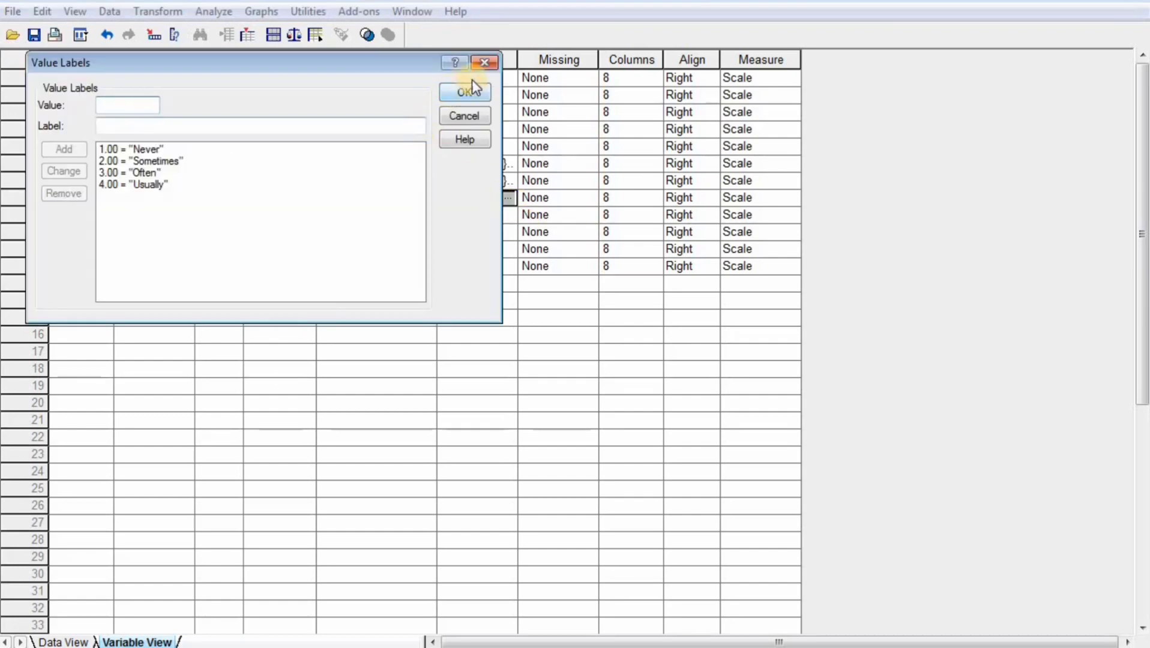
{"action": "left_click", "coordinate": [485, 63]}
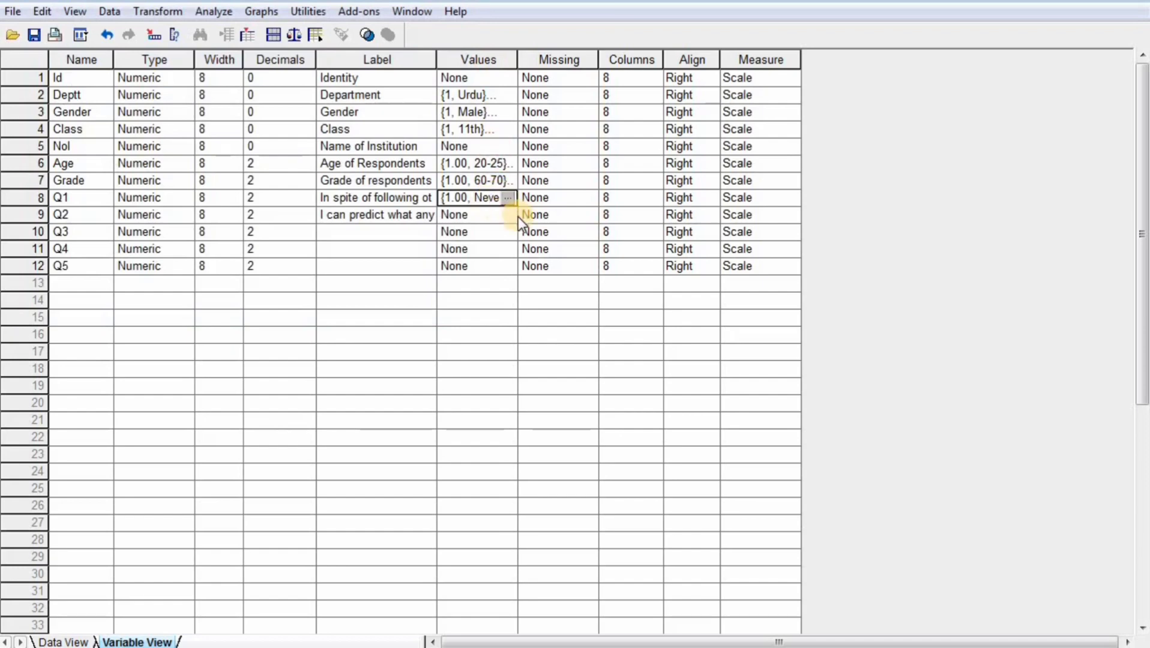
Copy the value labels of Q1 and paste them onto Q2 through Q5.
{"action": "right_click", "coordinate": [477, 199]}
{"action": "left_click", "coordinate": [504, 214]}
{"action": "left_click", "coordinate": [491, 220]}
{"action": "left_click_drag", "start_coordinate": [491, 231], "coordinate": [488, 261]}
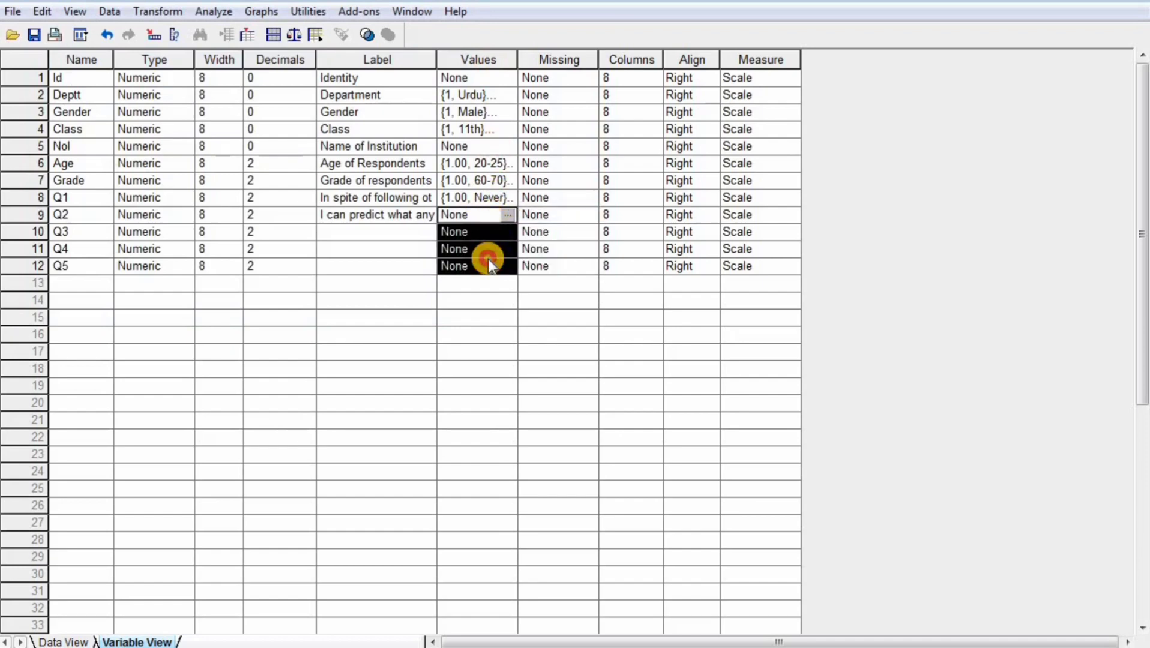
{"action": "right_click", "coordinate": [488, 258]}
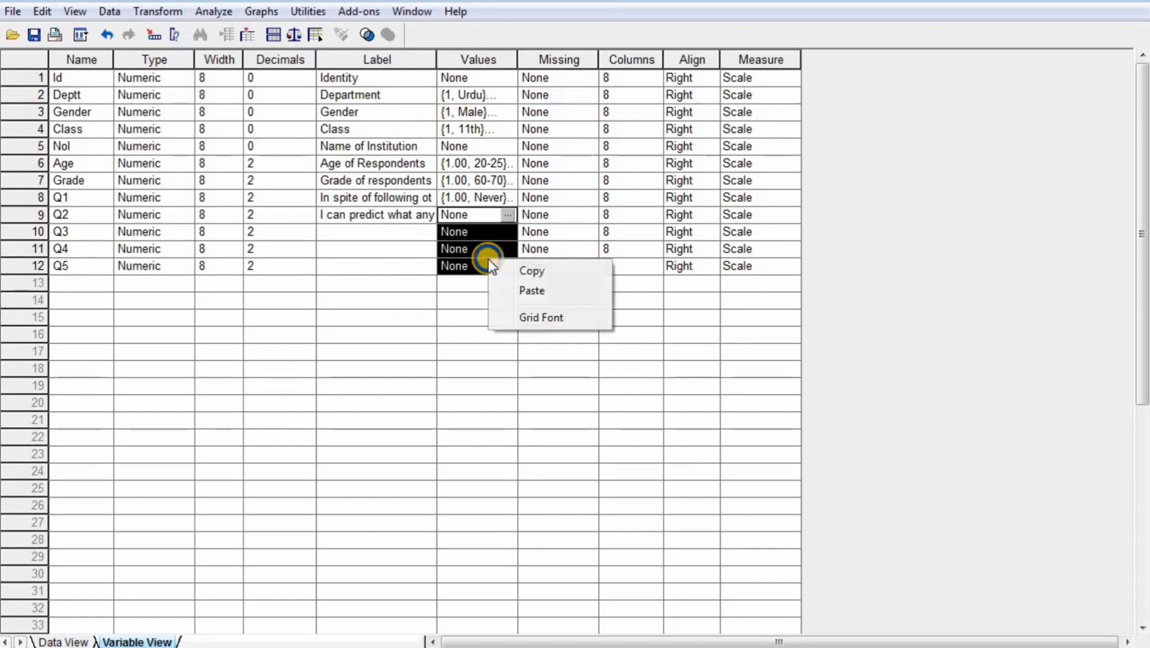
{"action": "left_click", "coordinate": [528, 293]}
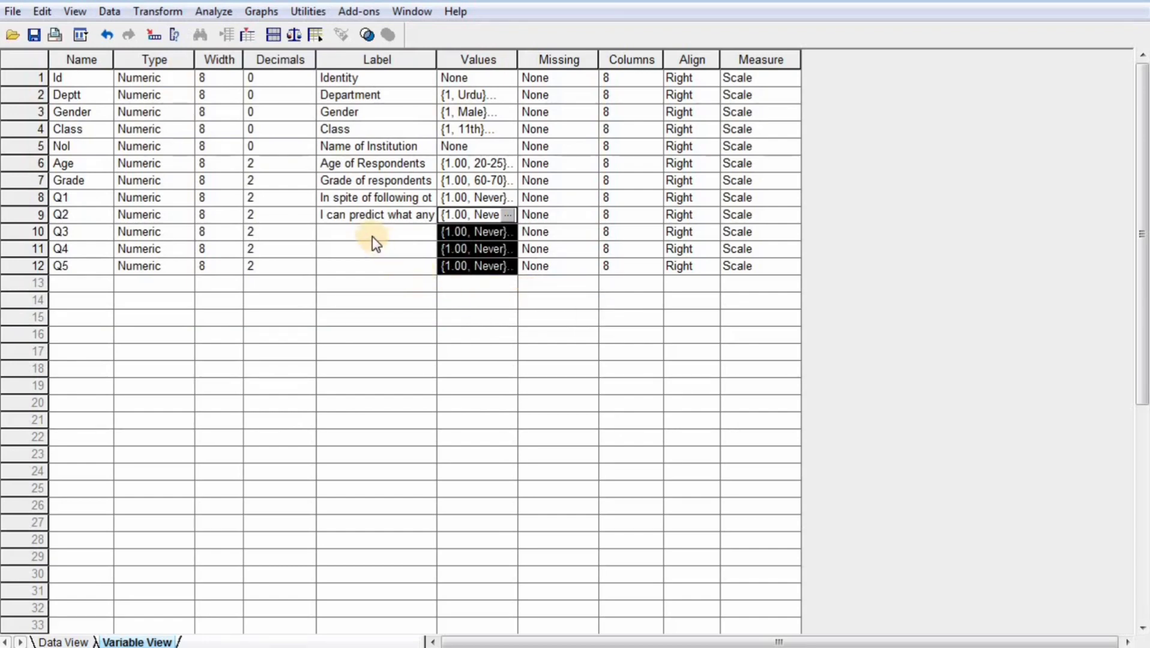
Copy the 0 decimals setting of NoI and paste it onto Age through Q5.
{"action": "left_click", "coordinate": [397, 253]}
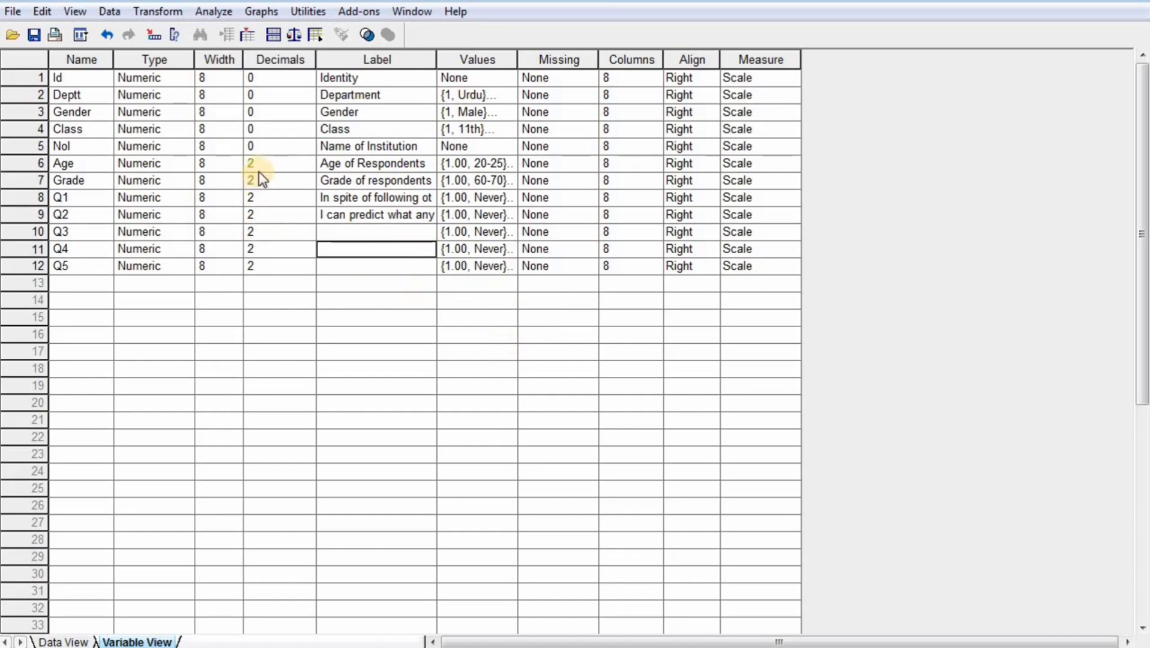
{"action": "right_click", "coordinate": [264, 144]}
{"action": "left_click", "coordinate": [303, 154]}
{"action": "left_click_drag", "start_coordinate": [275, 164], "coordinate": [271, 259]}
{"action": "right_click", "coordinate": [270, 260]}
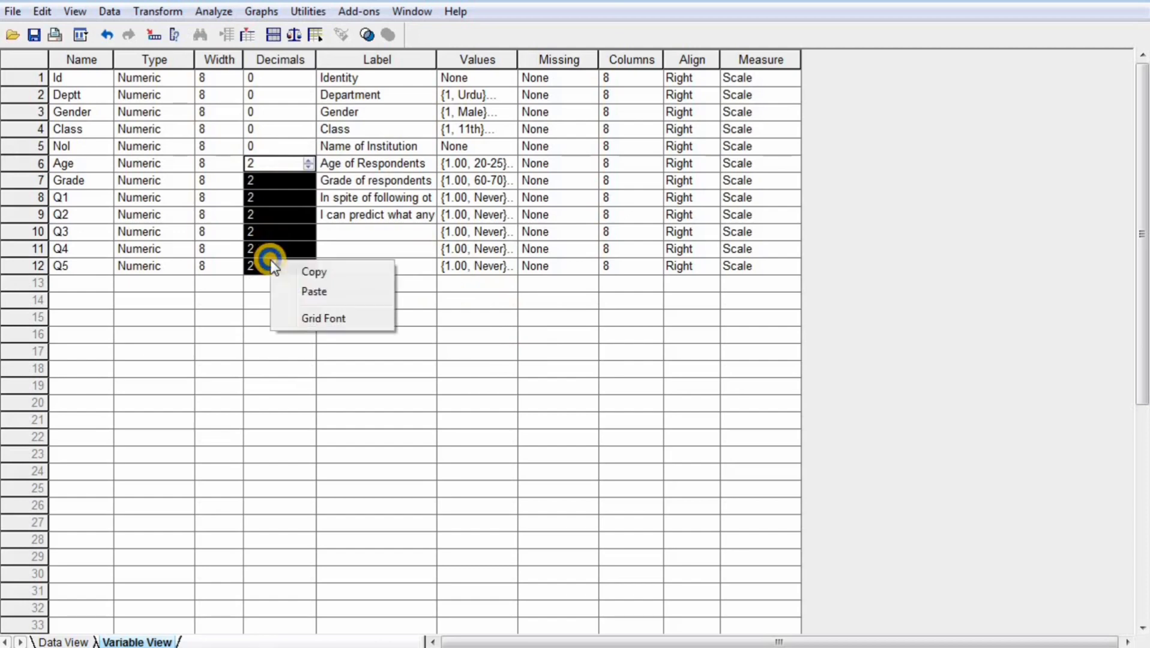
{"action": "left_click", "coordinate": [314, 292]}
{"action": "left_click", "coordinate": [343, 295]}
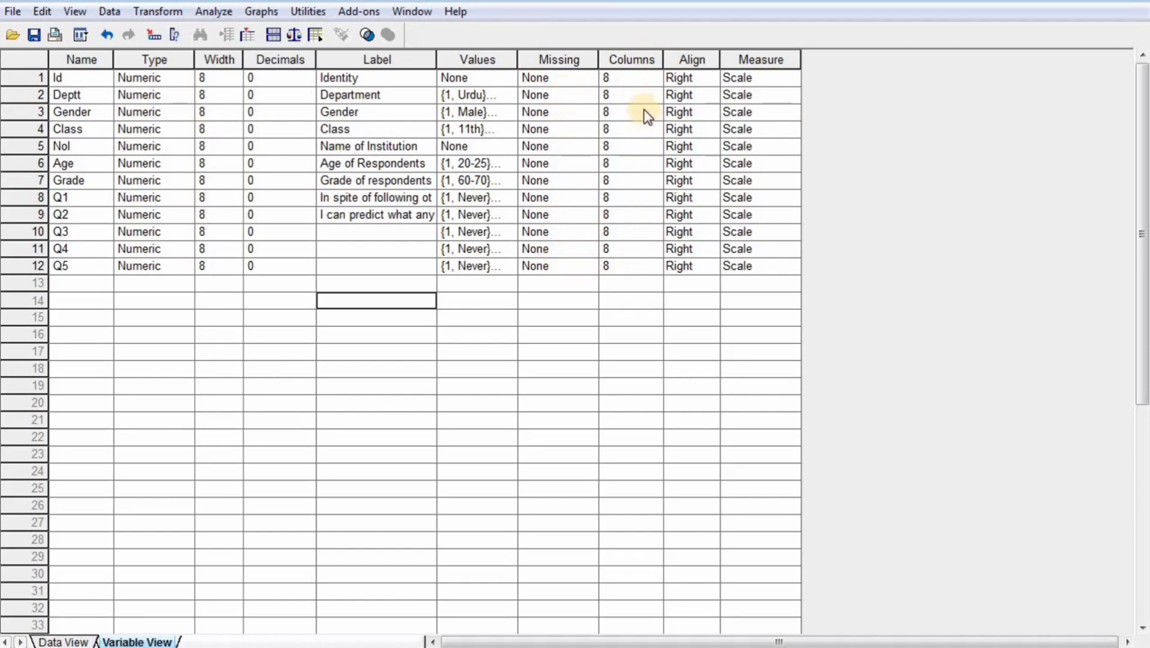
Set the alignment of the Id variable to Center.
{"action": "left_click", "coordinate": [714, 83]}
{"action": "left_click", "coordinate": [712, 81]}
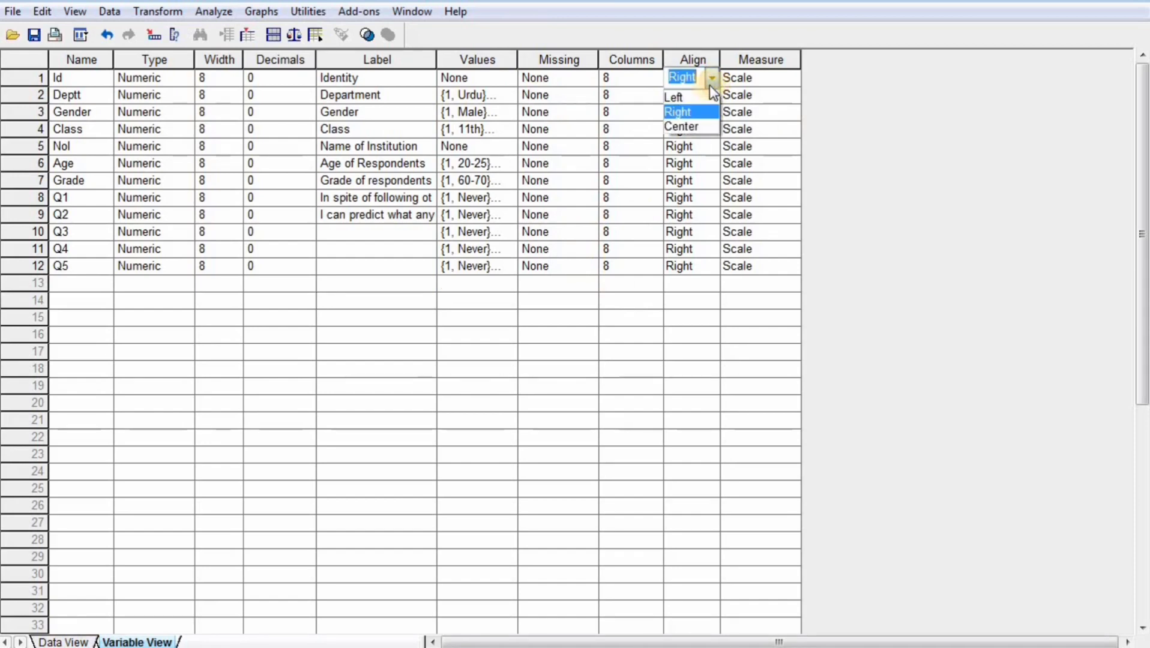
{"action": "left_click", "coordinate": [689, 126]}
{"action": "left_click", "coordinate": [687, 145]}
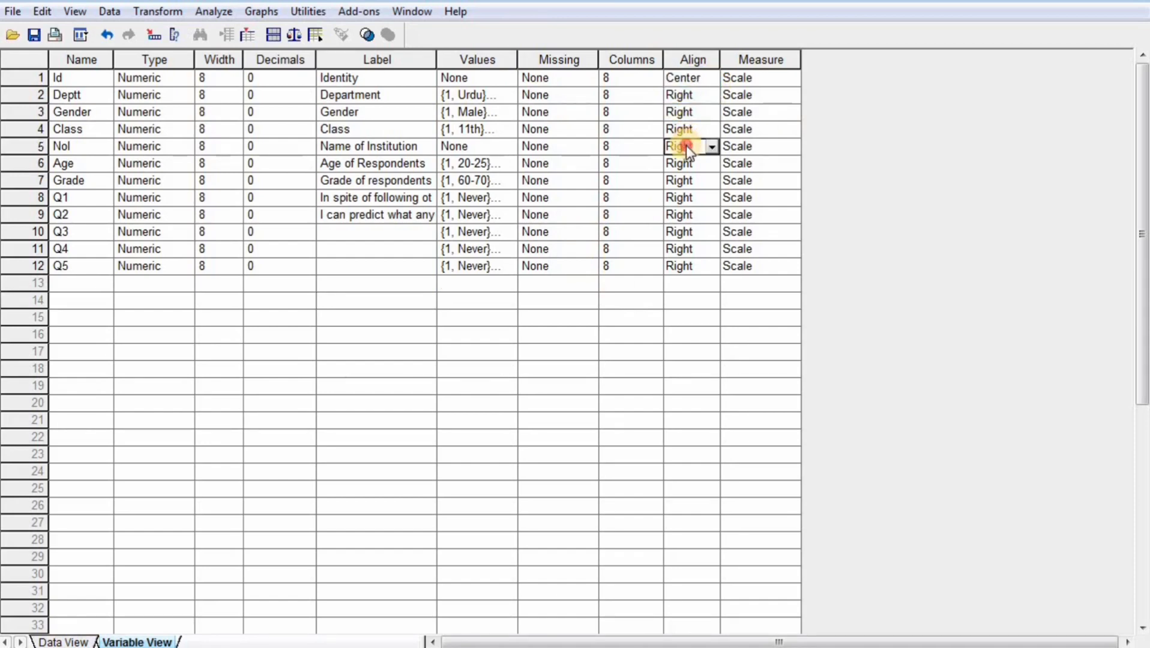
Copy the Center alignment of Id and paste it onto Deptt through Q5.
{"action": "right_click", "coordinate": [690, 79]}
{"action": "left_click", "coordinate": [712, 92]}
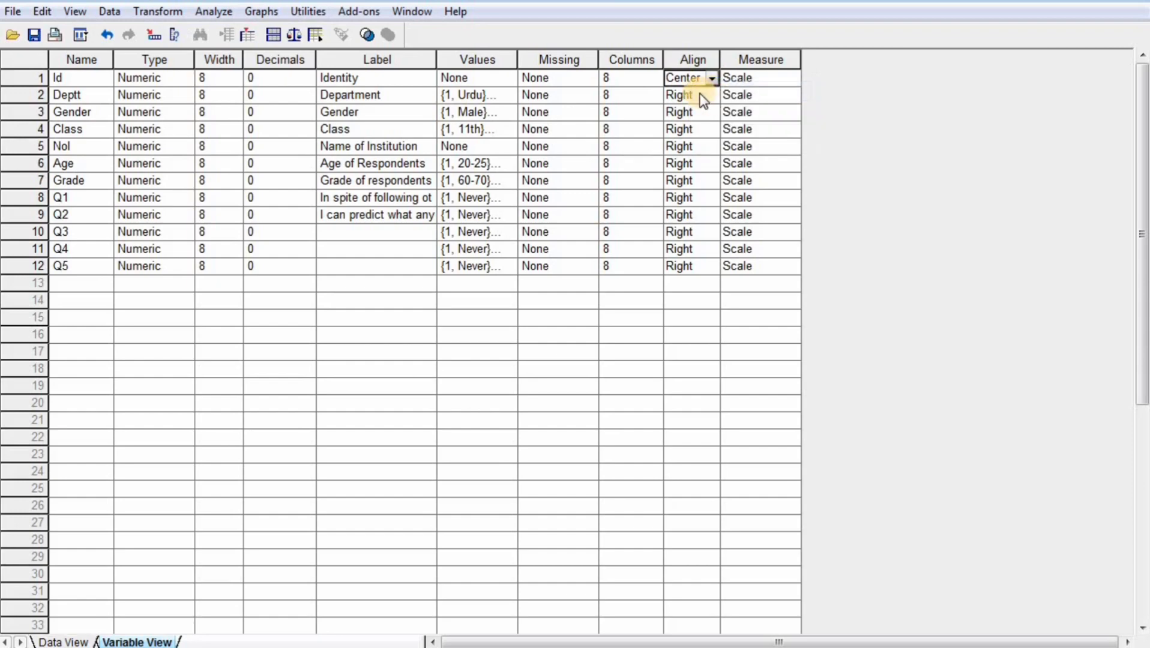
{"action": "left_click_drag", "start_coordinate": [690, 94], "coordinate": [681, 270]}
{"action": "right_click", "coordinate": [678, 267]}
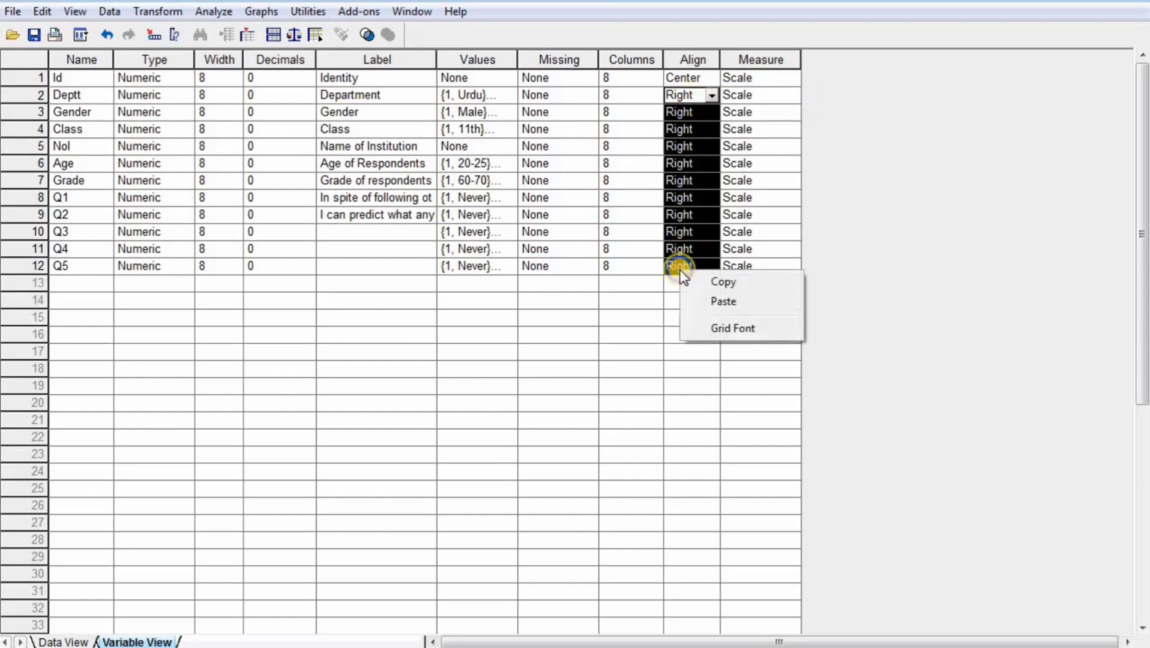
{"action": "left_click", "coordinate": [719, 302]}
{"action": "left_click", "coordinate": [716, 298]}
{"action": "left_click", "coordinate": [716, 298]}
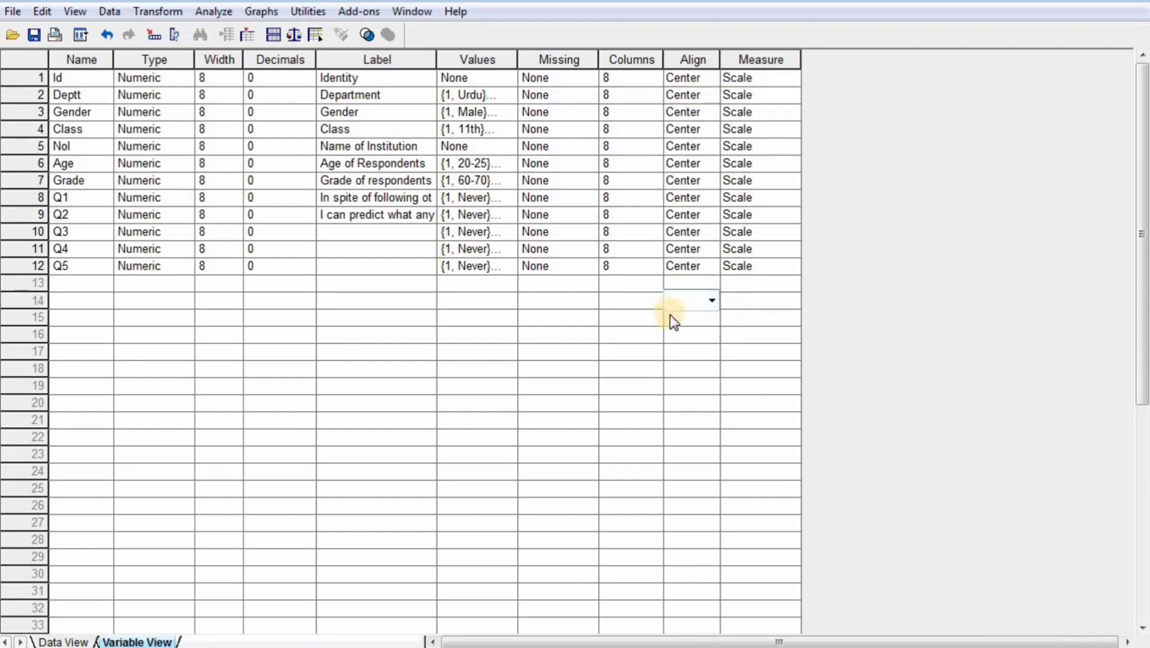
{"action": "left_click", "coordinate": [673, 319]}
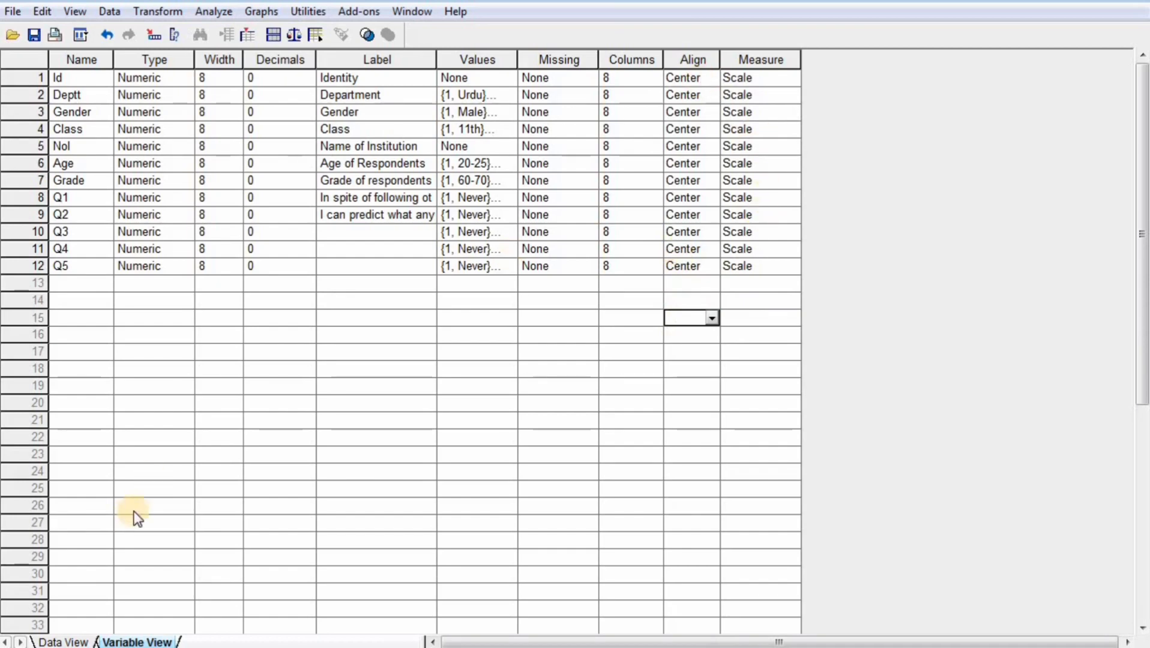
Enter the Id values 1 through 8 for the first eight cases in the data grid.
{"action": "left_click", "coordinate": [66, 642]}
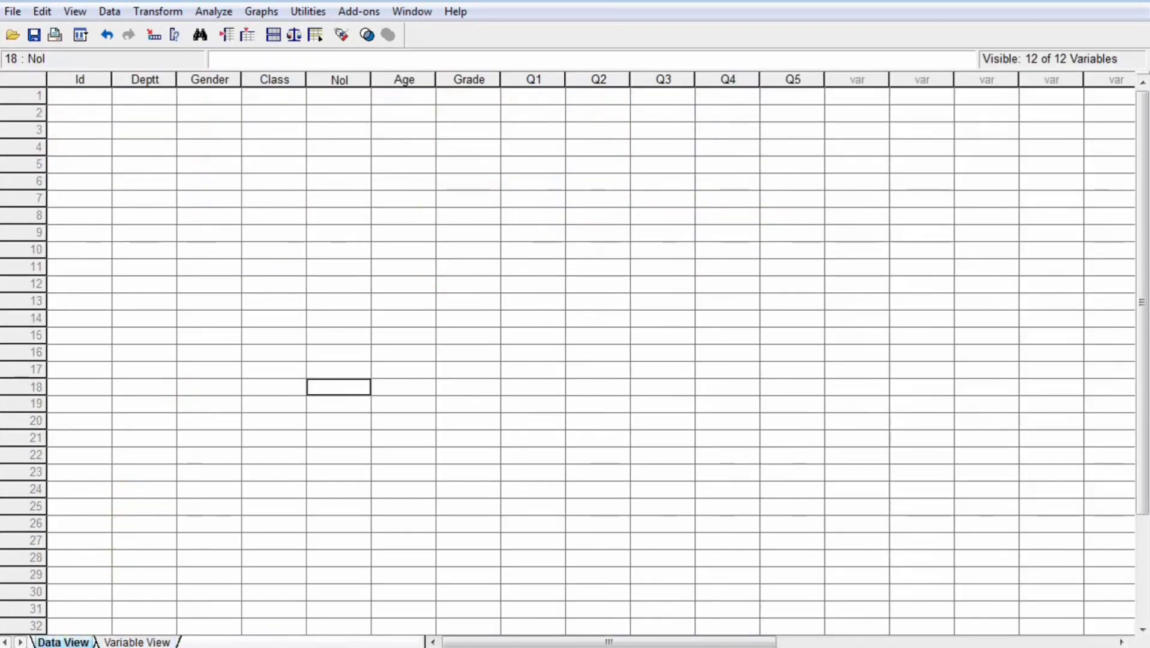
{"action": "left_click", "coordinate": [137, 641]}
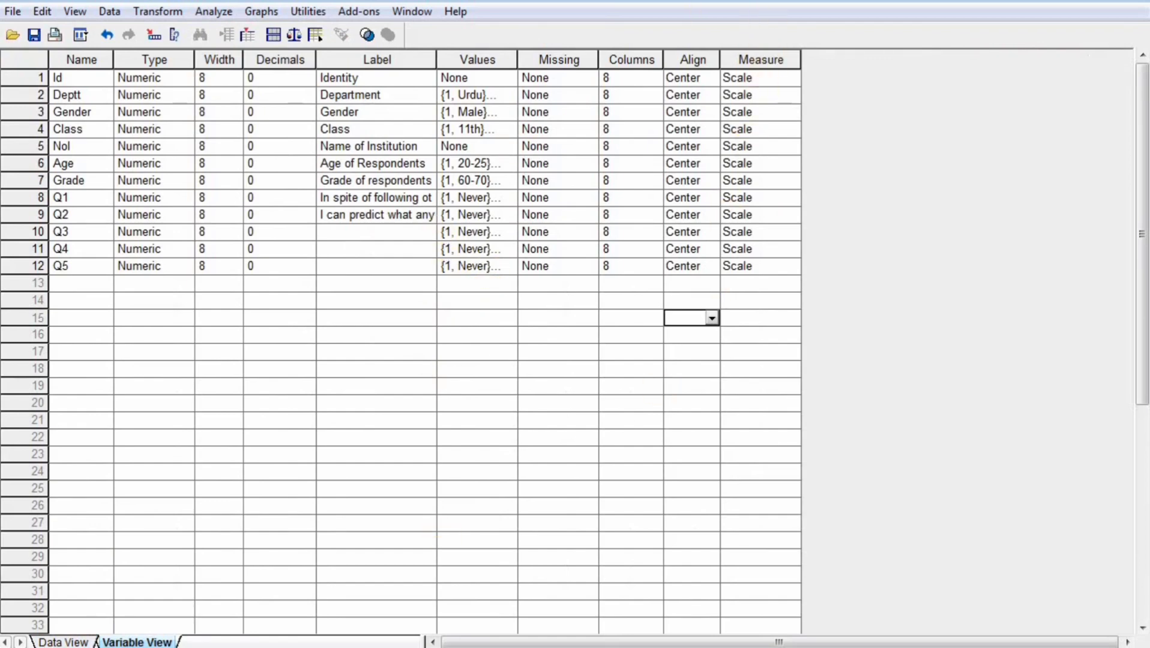
{"action": "left_click", "coordinate": [63, 642]}
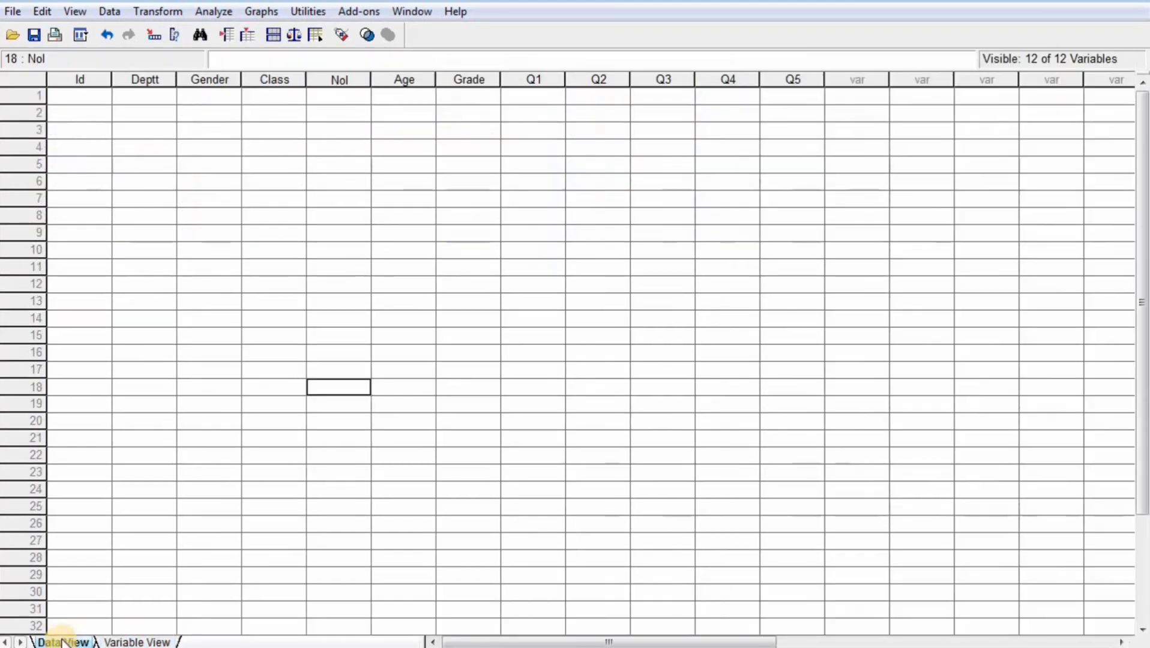
{"action": "left_click", "coordinate": [84, 101]}
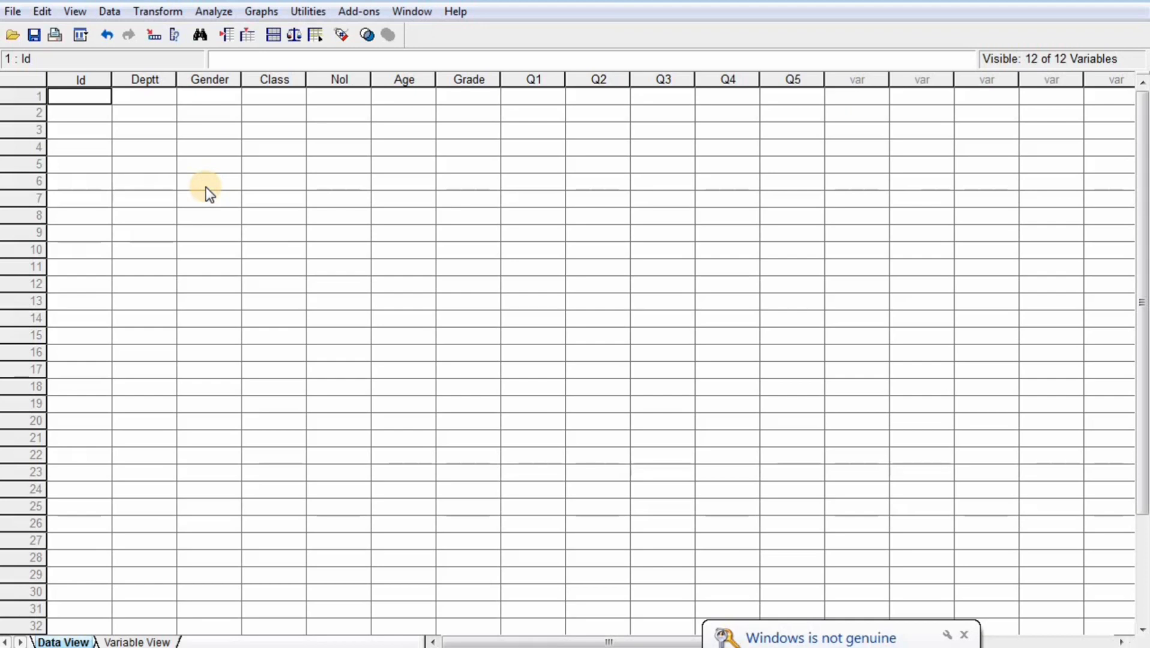
{"action": "type", "text": "1"}
{"action": "key", "text": "Return"}
{"action": "type", "text": "2"}
{"action": "key", "text": "Return"}
{"action": "type", "text": "3"}
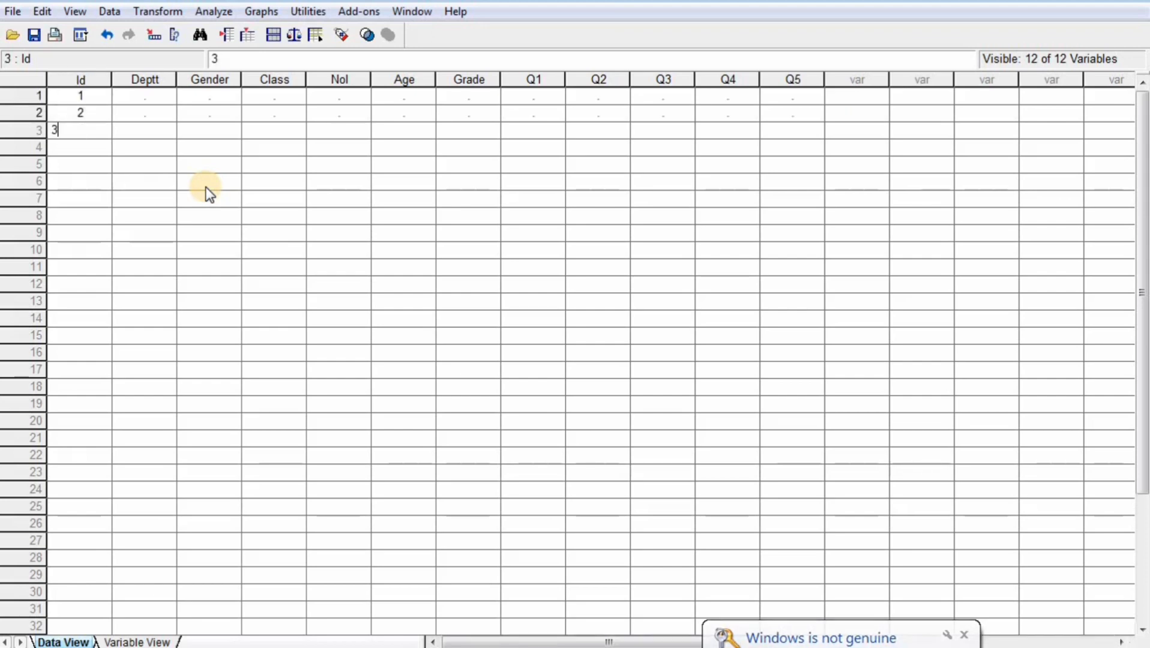
{"action": "key", "text": "Return"}
{"action": "type", "text": "4"}
{"action": "key", "text": "Return"}
{"action": "type", "text": "5"}
{"action": "key", "text": "Return"}
{"action": "type", "text": "6"}
{"action": "key", "text": "Return"}
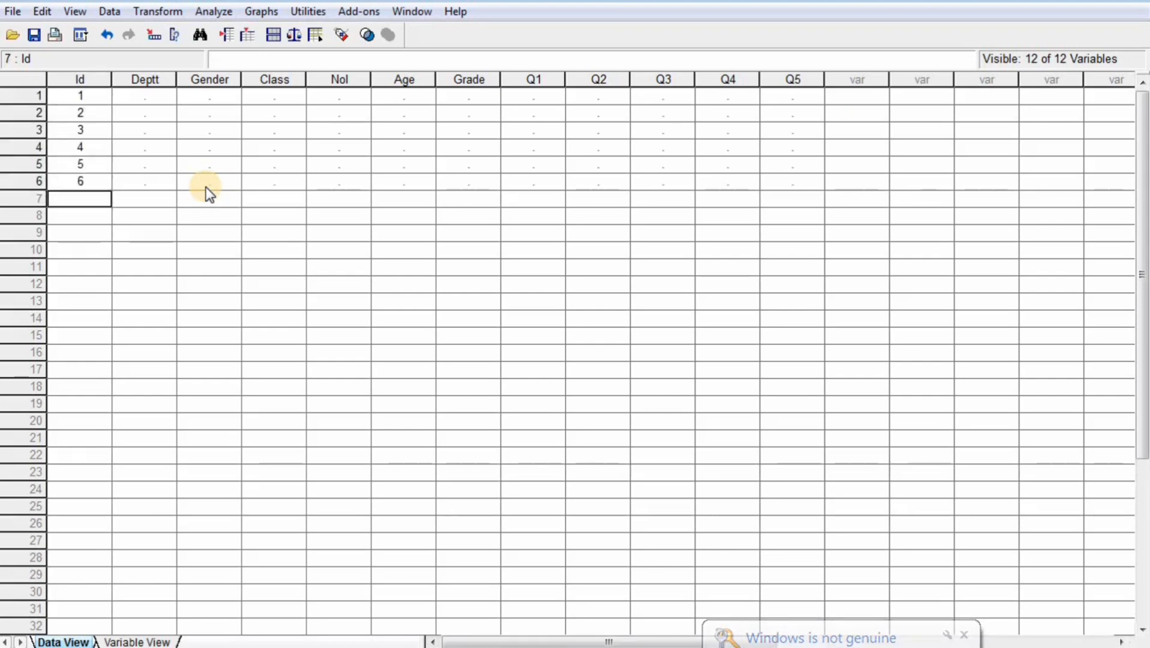
{"action": "type", "text": "7"}
{"action": "key", "text": "Return"}
{"action": "type", "text": "8"}
{"action": "key", "text": "Return"}
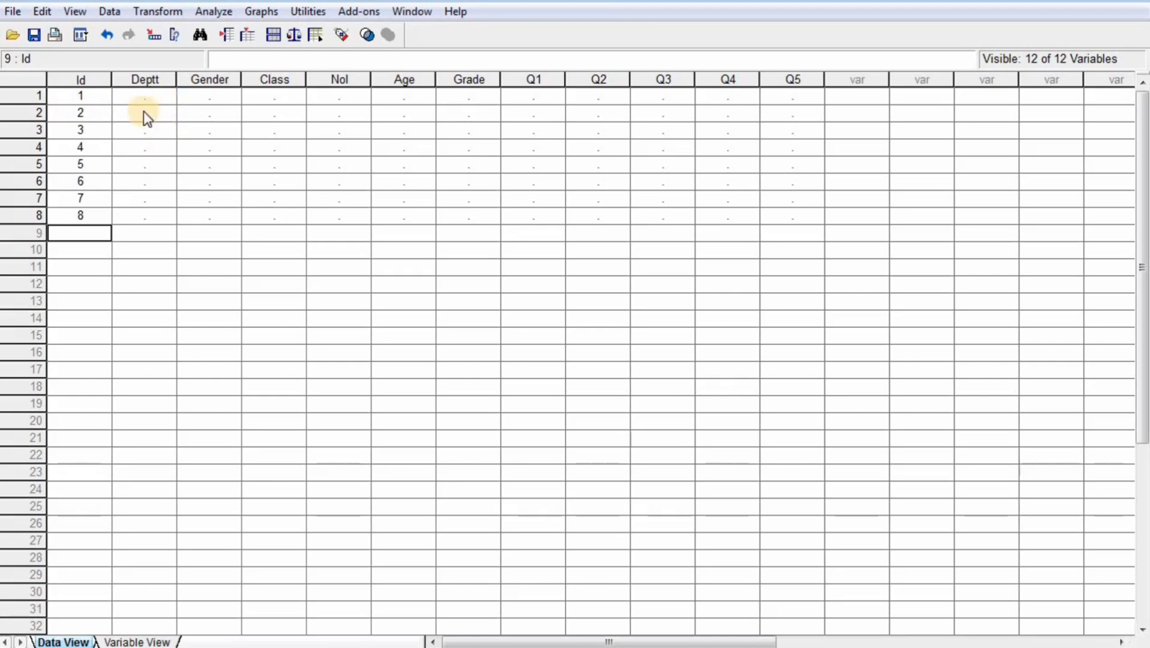
Check the value labels defined for Deptt and enter department code 4 for the first case.
{"action": "left_click", "coordinate": [147, 641]}
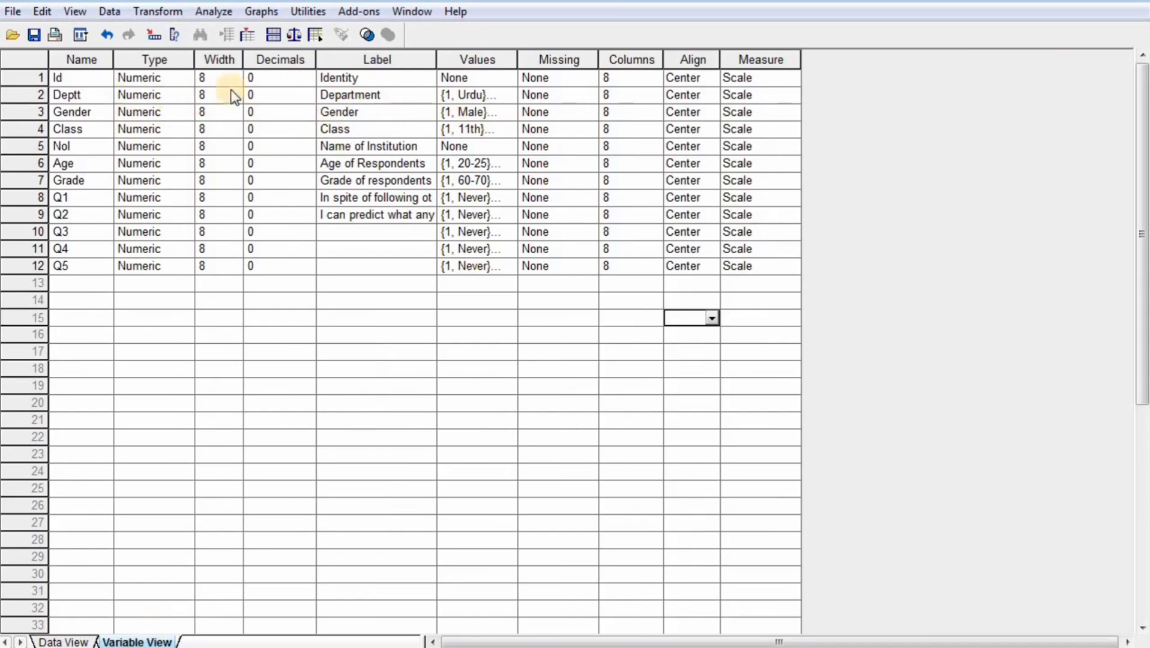
{"action": "left_click", "coordinate": [515, 100]}
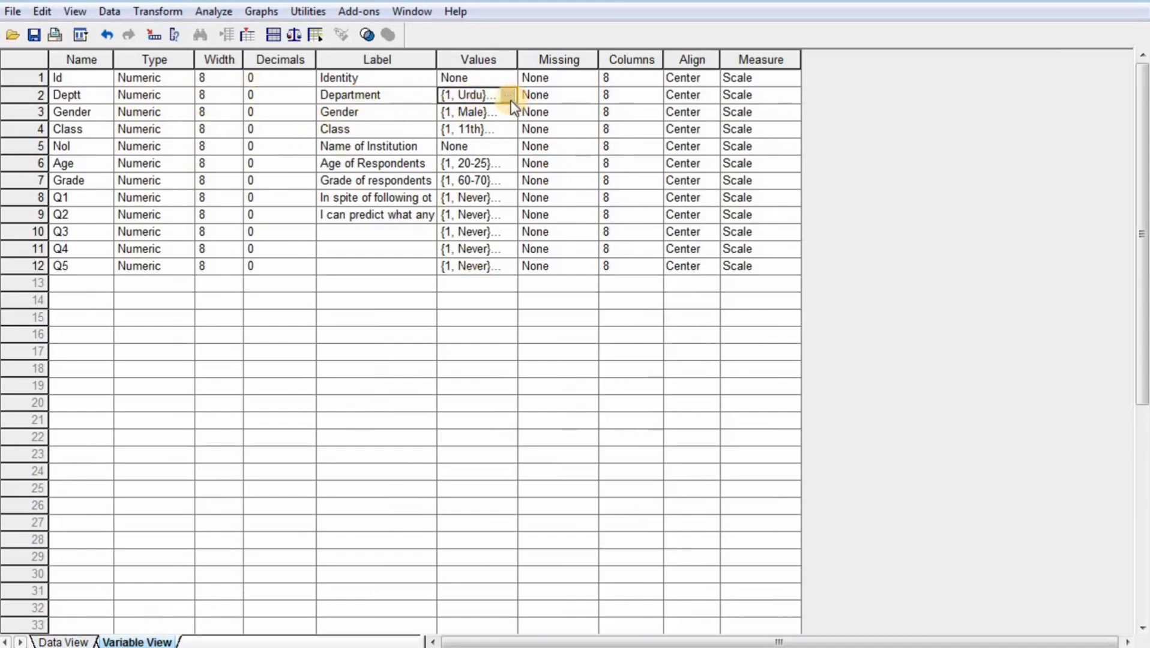
{"action": "left_click", "coordinate": [508, 96]}
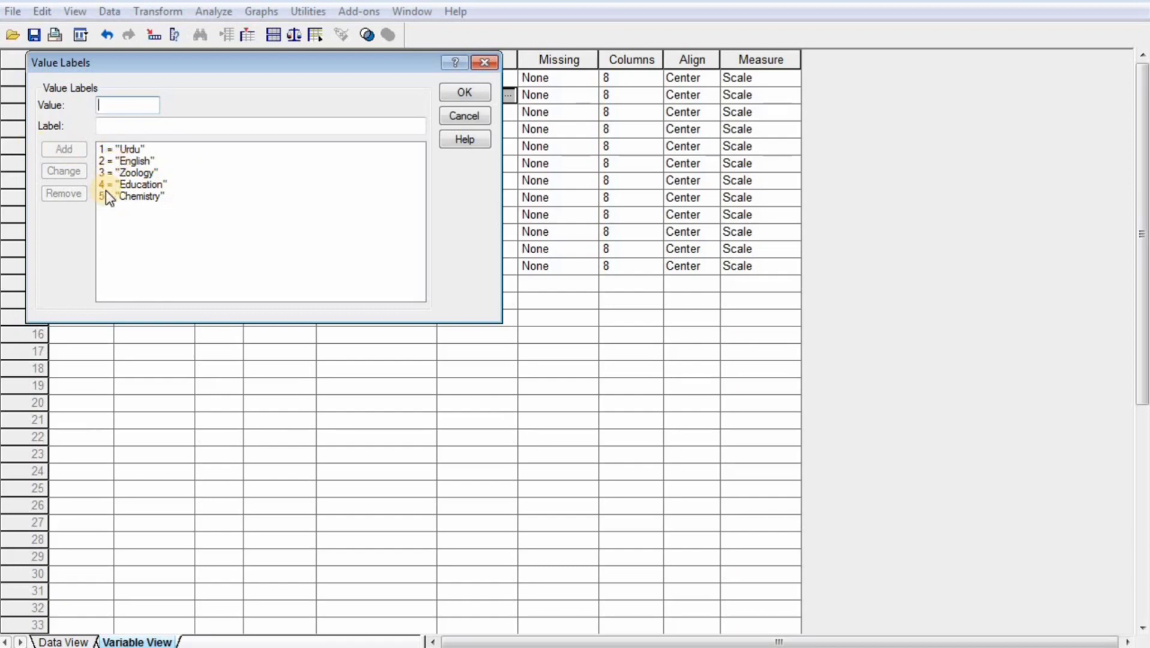
{"action": "left_click", "coordinate": [466, 93]}
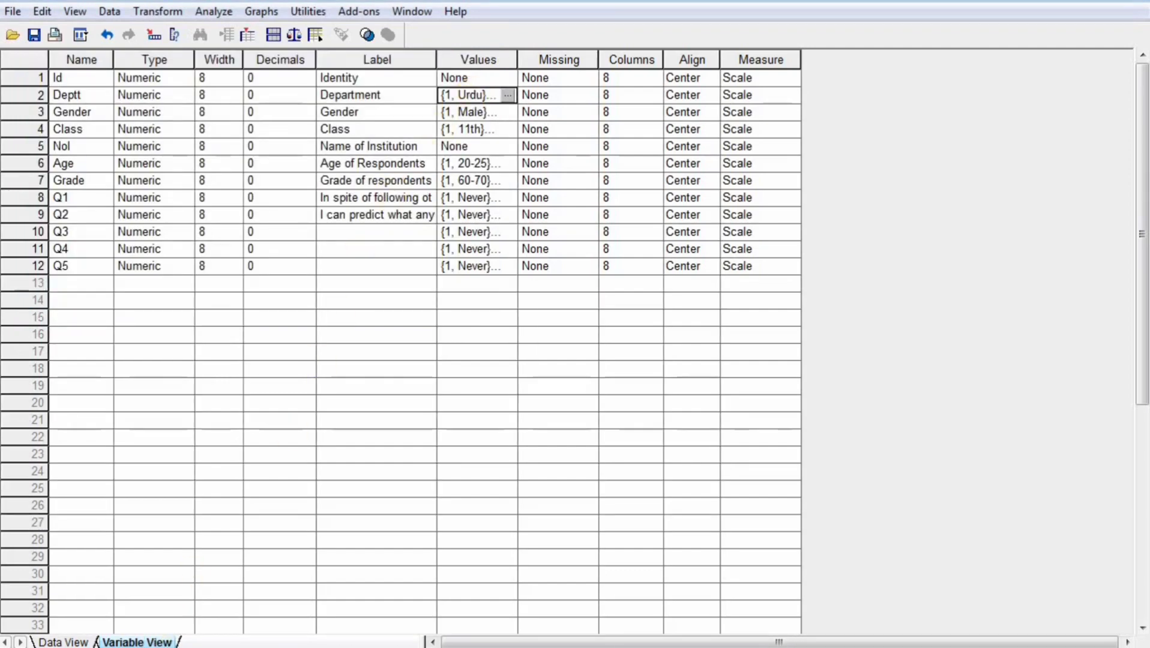
{"action": "left_click", "coordinate": [65, 641]}
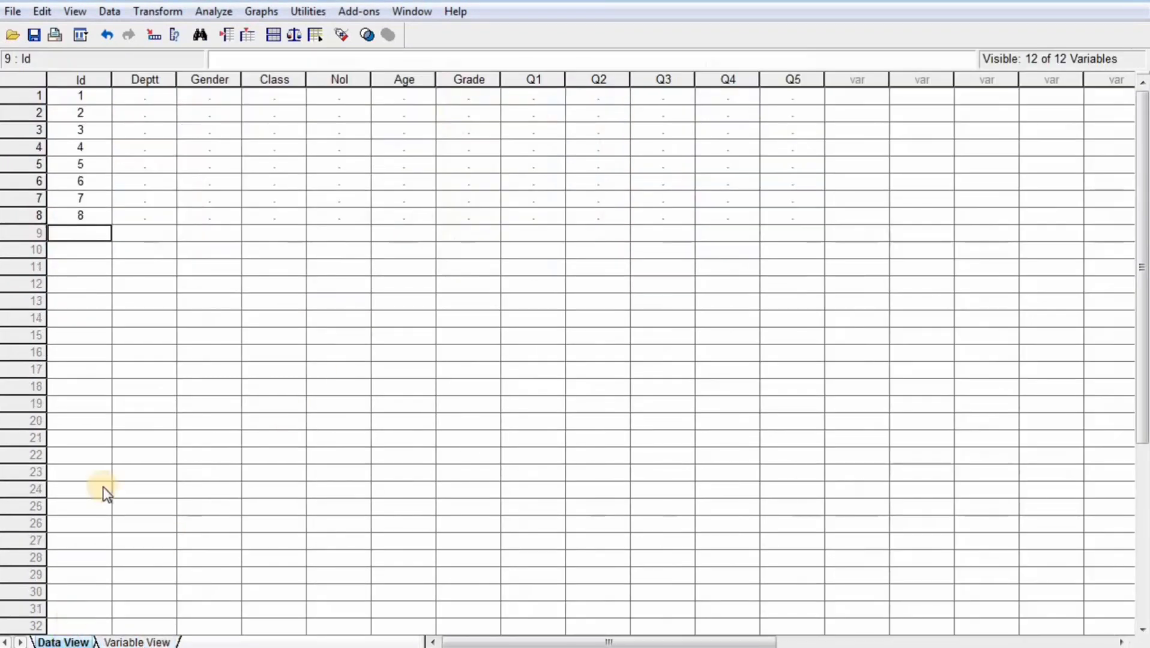
{"action": "left_click", "coordinate": [167, 98]}
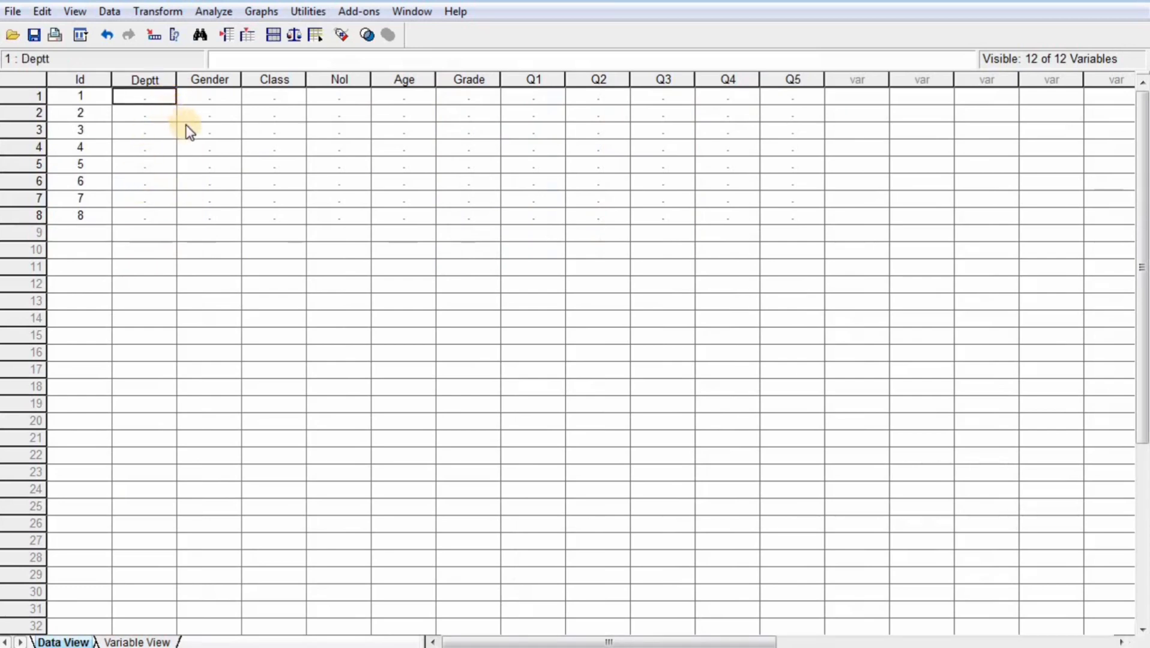
{"action": "type", "text": "4"}
{"action": "left_click", "coordinate": [227, 97]}
{"action": "left_click", "coordinate": [300, 162]}
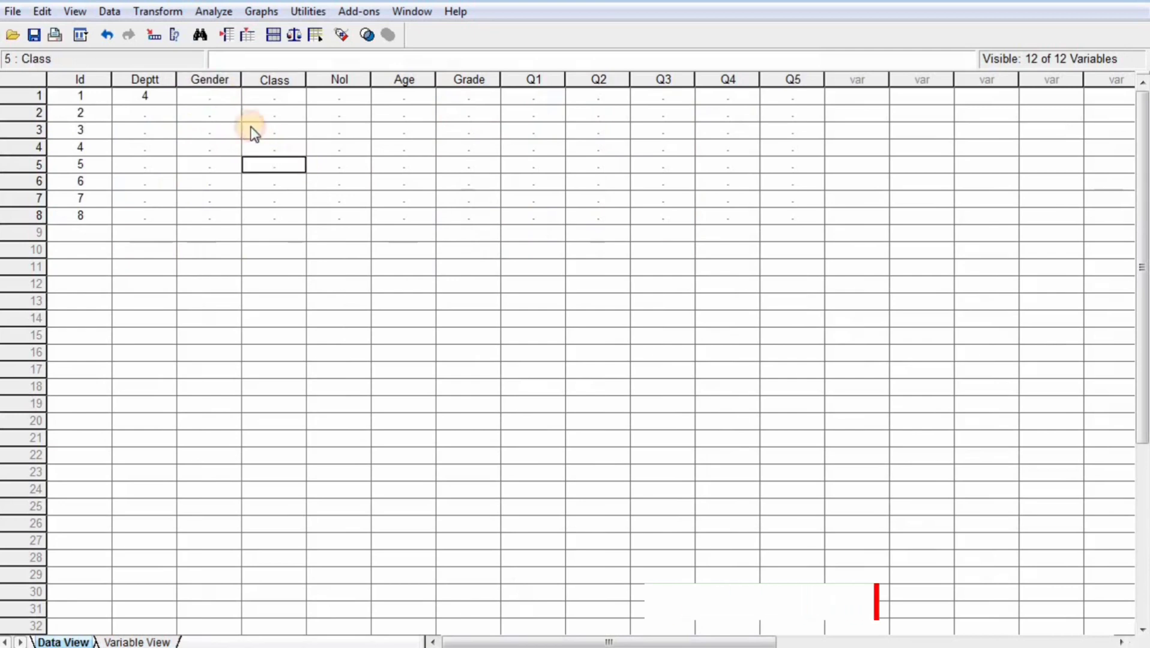
Enter Gender code 1 and Class code 2 for the first case.
{"action": "left_click", "coordinate": [220, 96]}
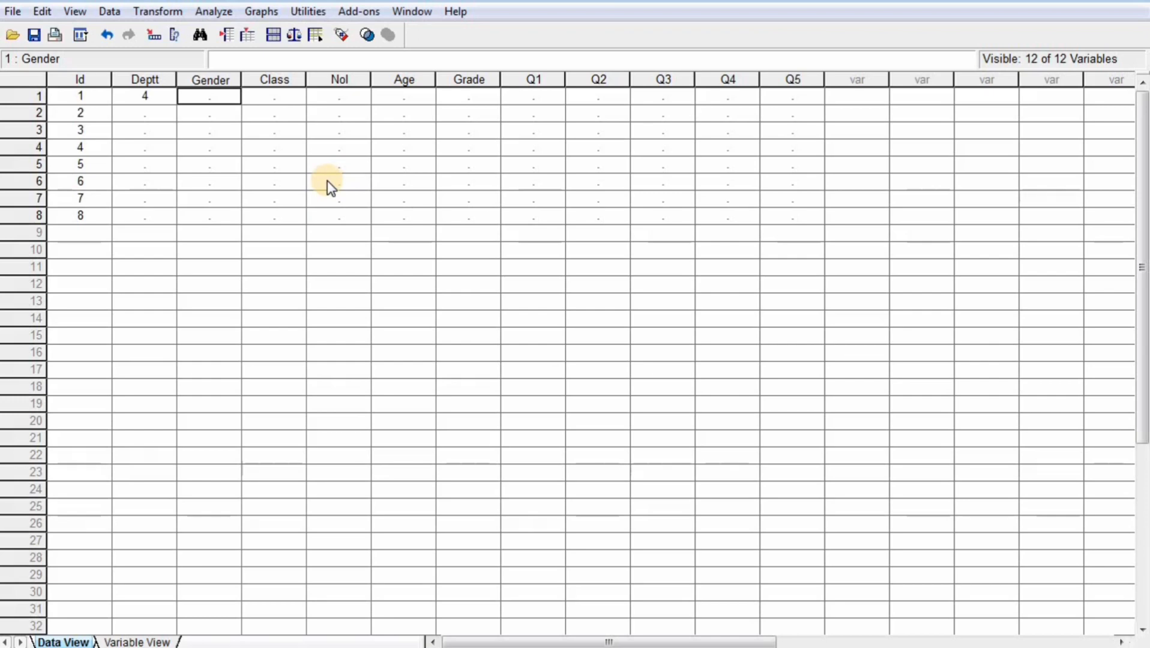
{"action": "type", "text": "1"}
{"action": "left_click", "coordinate": [324, 184]}
{"action": "left_click", "coordinate": [292, 101]}
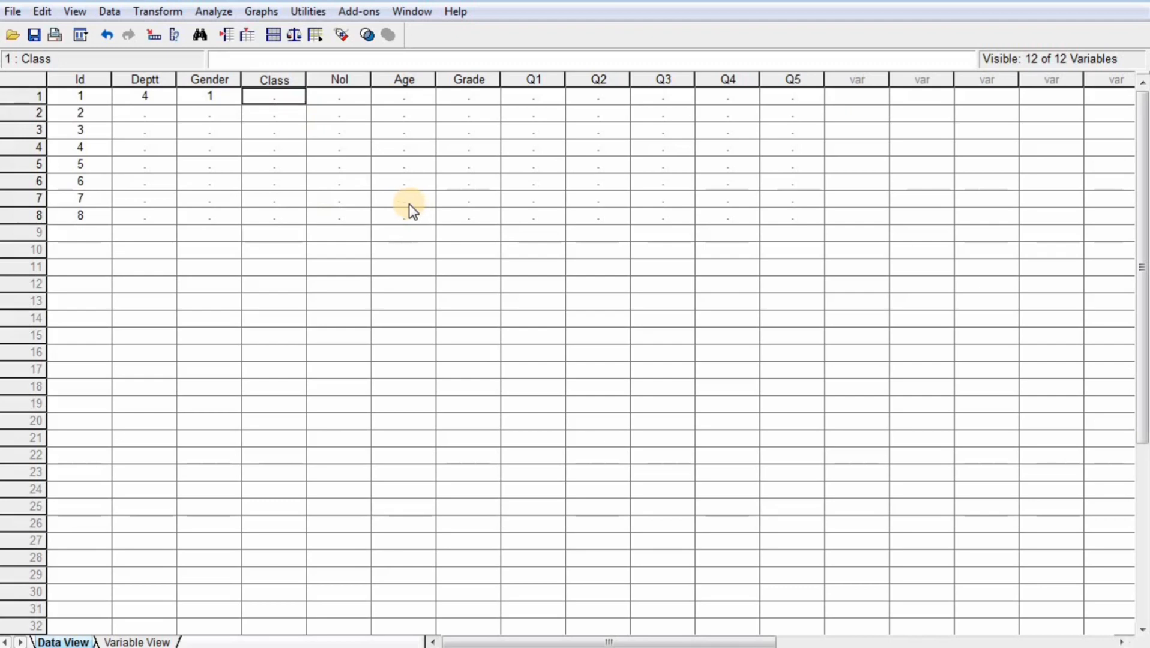
{"action": "type", "text": "2"}
{"action": "left_click", "coordinate": [406, 204]}
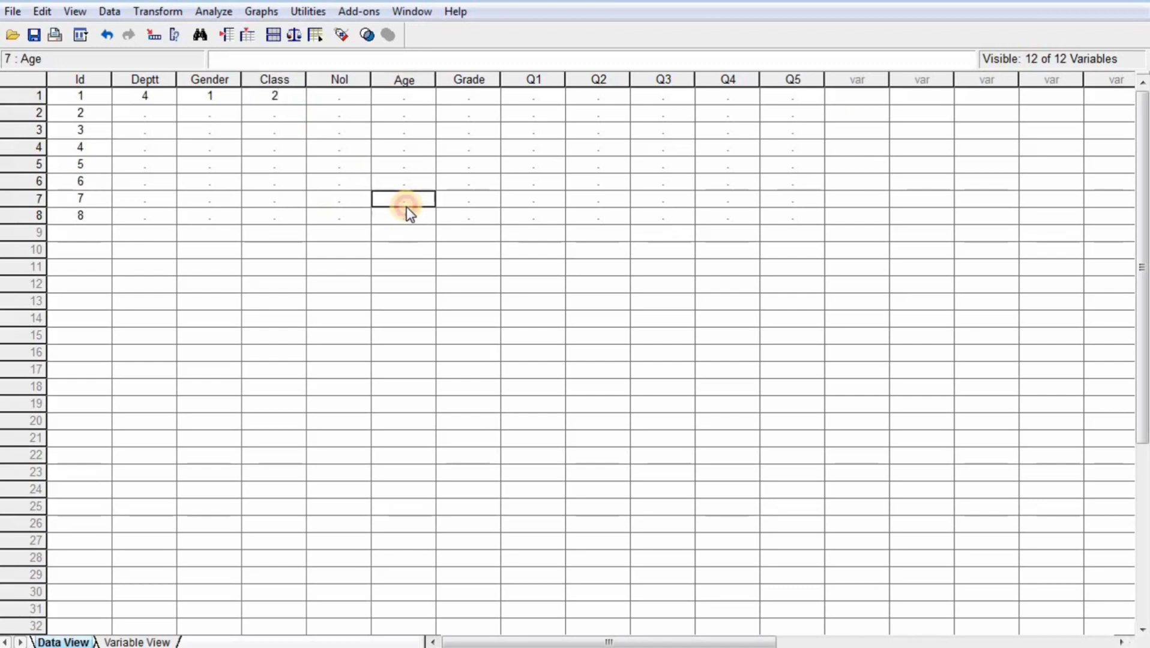
Check the age groups in the Word questionnaire and in Age's value labels, and enter Age code 3 for the first case.
{"action": "left_click", "coordinate": [338, 101]}
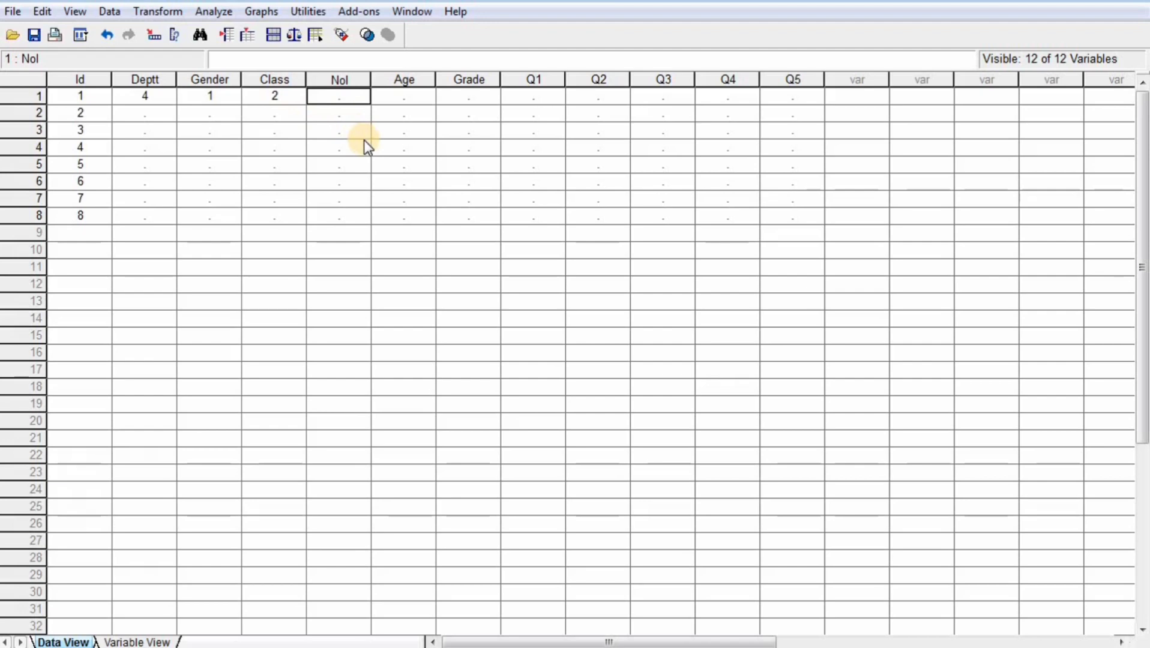
{"action": "left_click", "coordinate": [419, 102]}
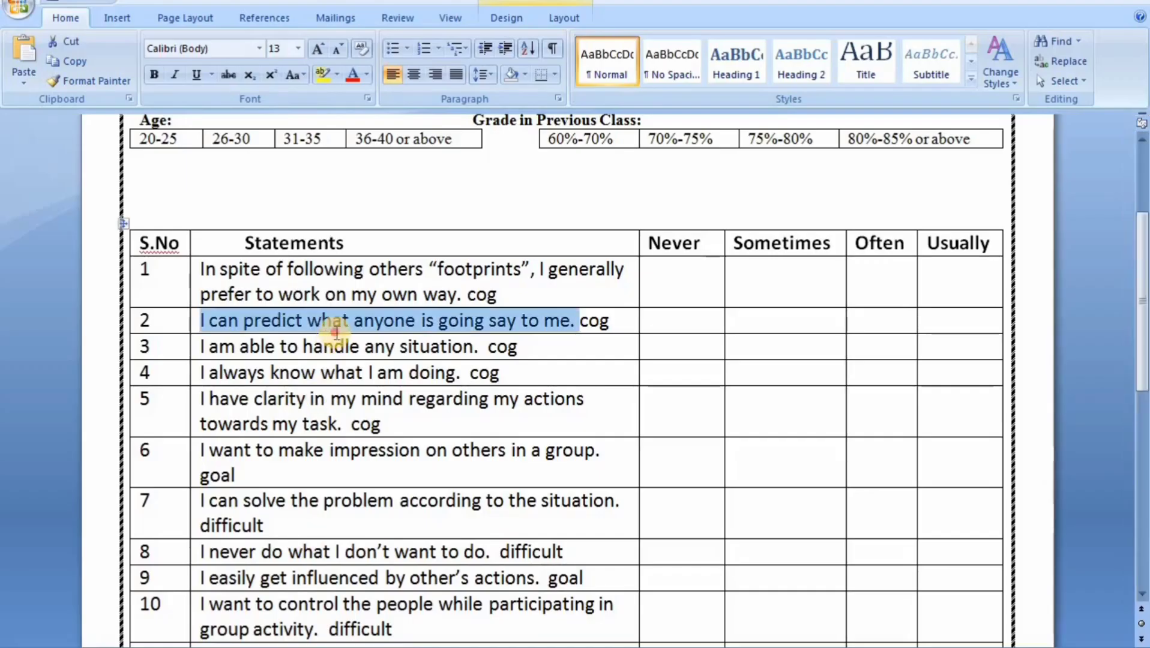
{"action": "left_click", "coordinate": [325, 322]}
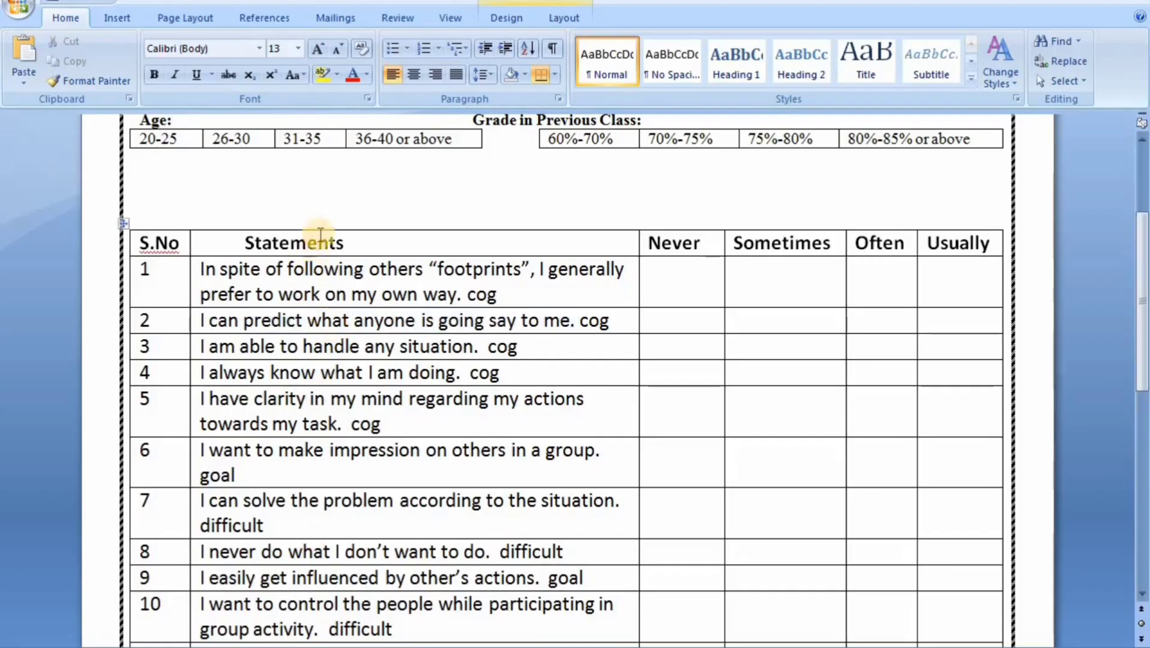
{"action": "left_click", "coordinate": [358, 190]}
{"action": "scroll", "coordinate": [356, 193], "scroll_direction": "up", "scroll_amount": 3}
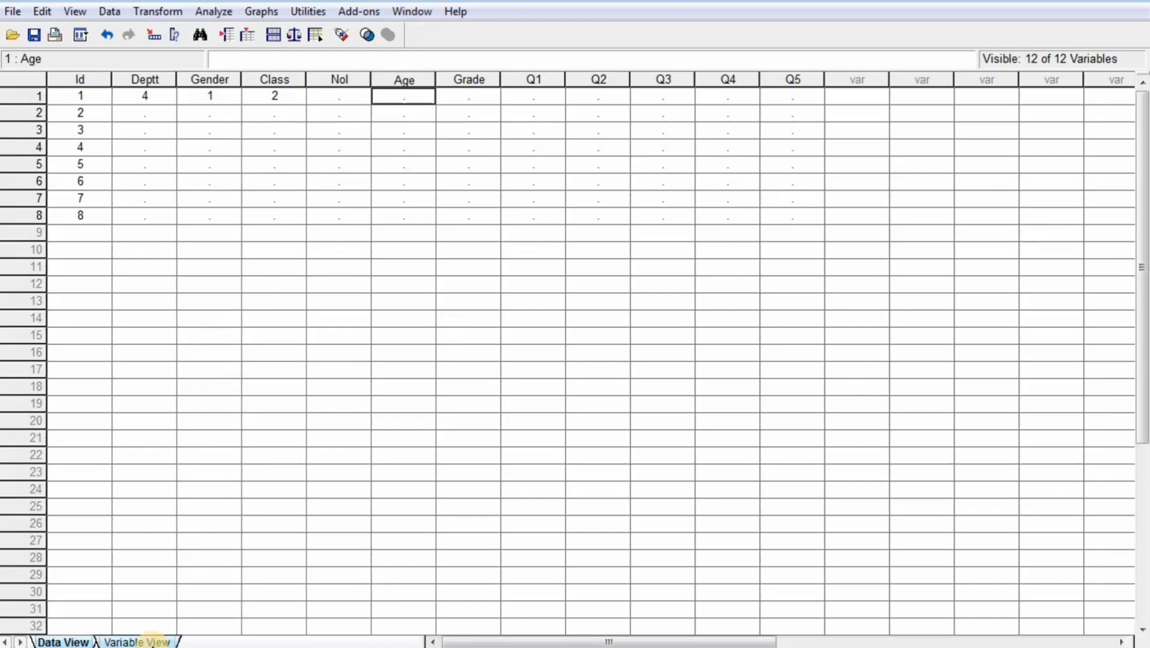
{"action": "left_click", "coordinate": [153, 641]}
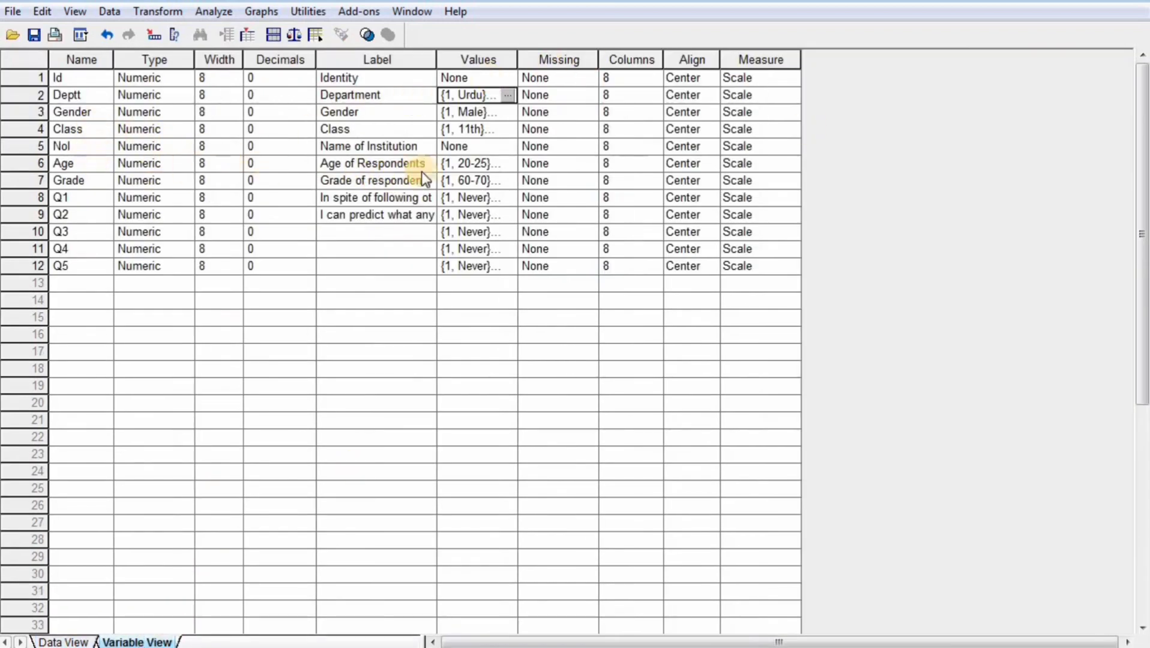
{"action": "left_click", "coordinate": [511, 160]}
{"action": "left_click", "coordinate": [509, 162]}
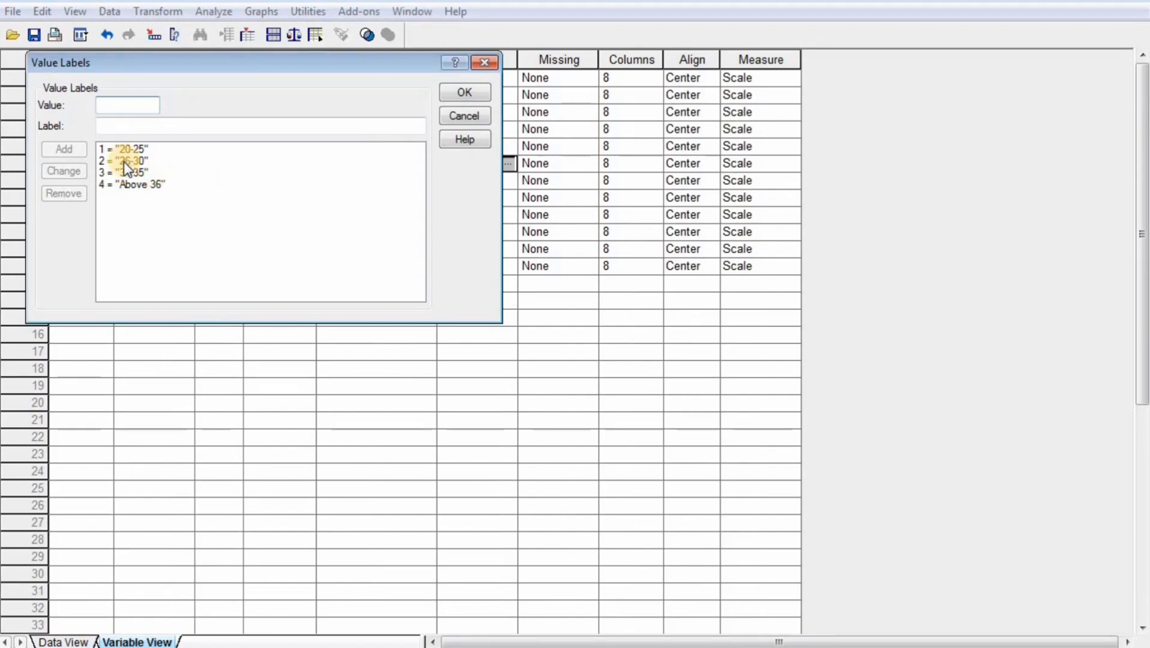
{"action": "left_click", "coordinate": [488, 61]}
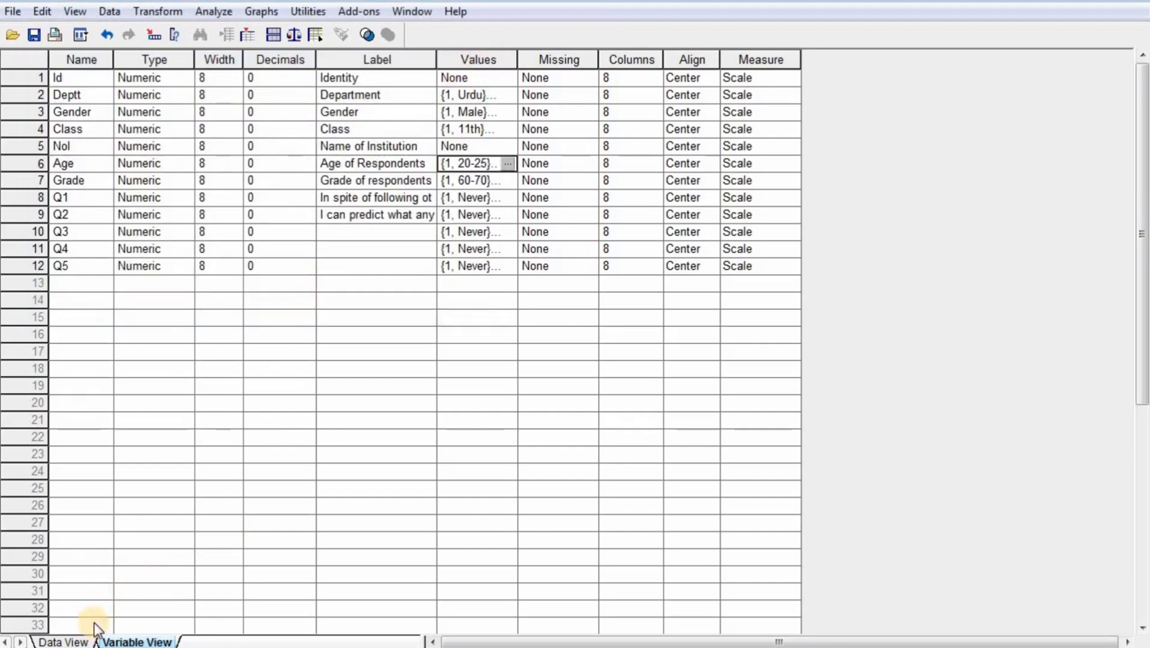
{"action": "left_click", "coordinate": [83, 641]}
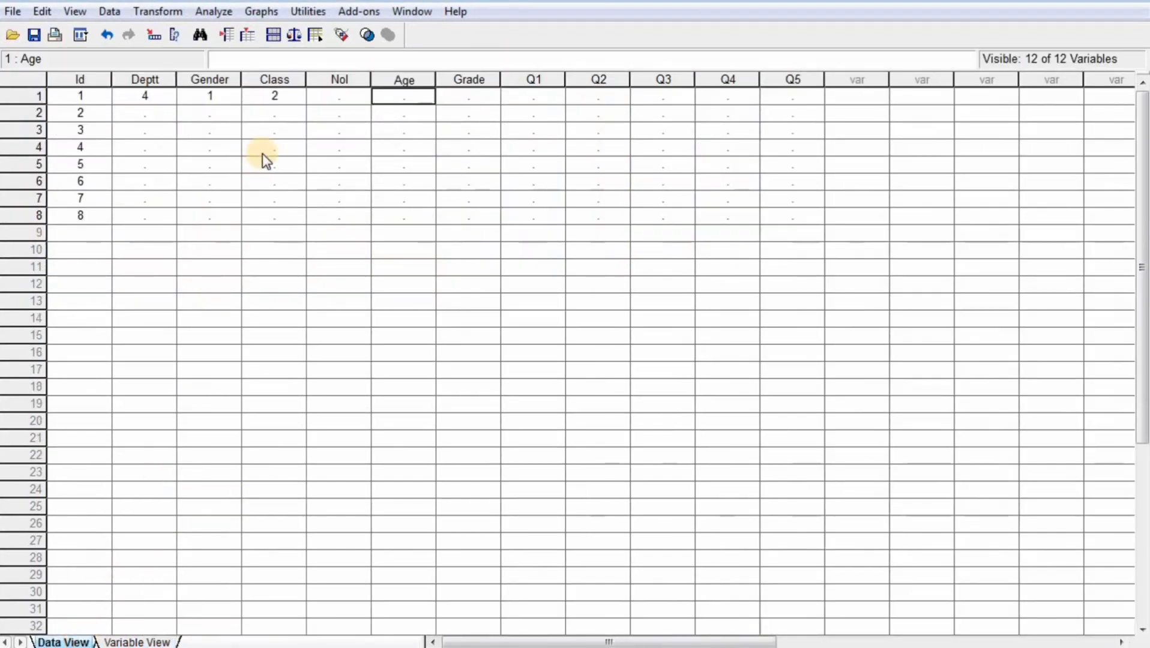
{"action": "type", "text": "3"}
{"action": "left_click", "coordinate": [557, 267]}
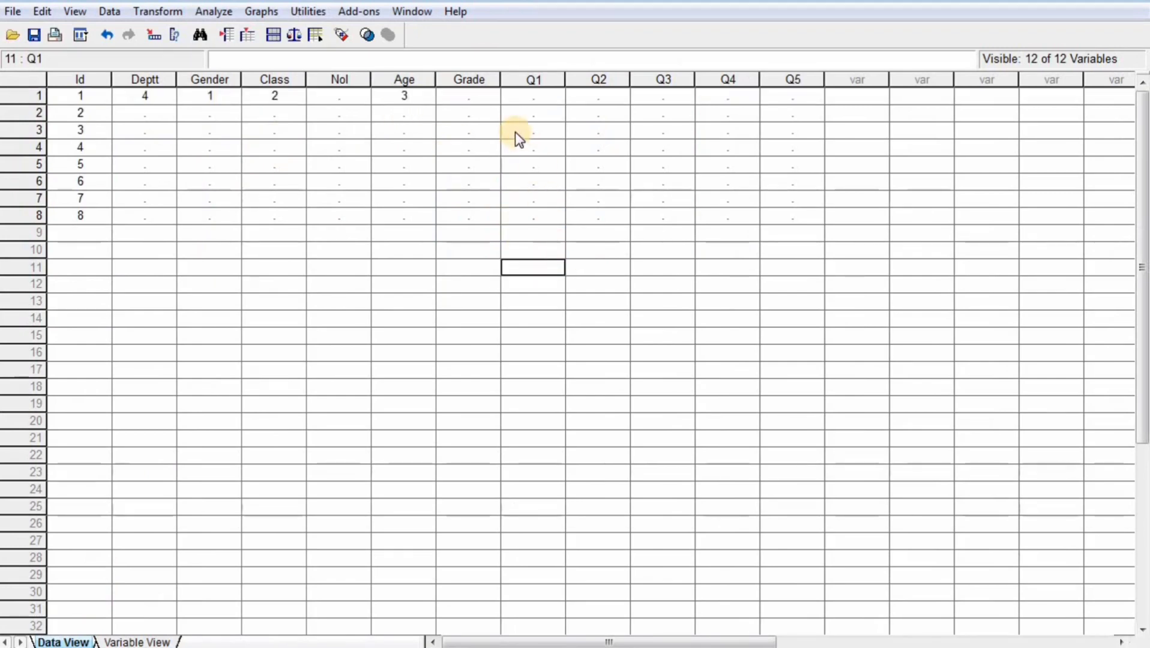
Check the value labels defined for Grade and enter Grade code 2 for the first case.
{"action": "left_click", "coordinate": [476, 97]}
{"action": "left_click", "coordinate": [281, 95]}
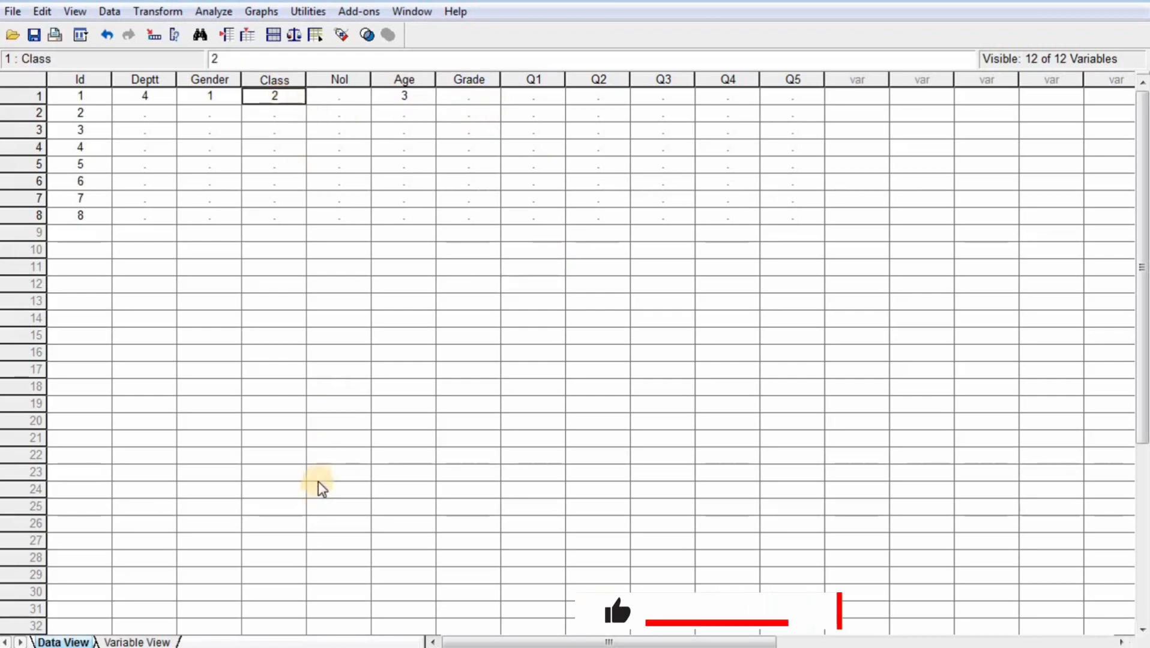
{"action": "left_click", "coordinate": [490, 95]}
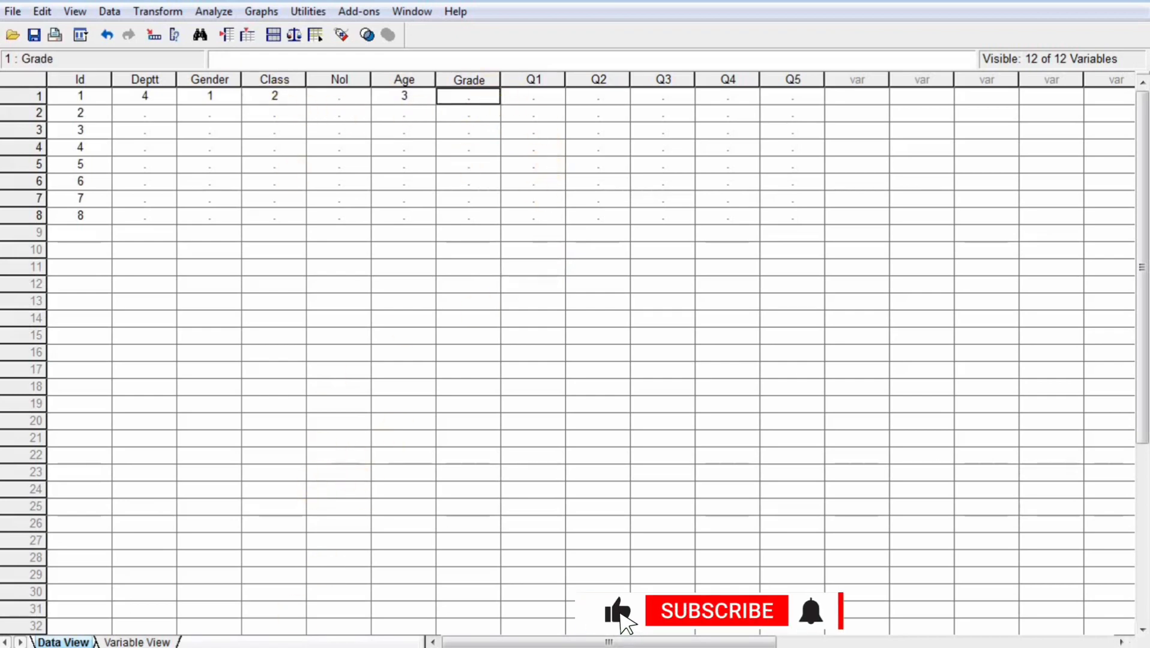
{"action": "left_click", "coordinate": [163, 641]}
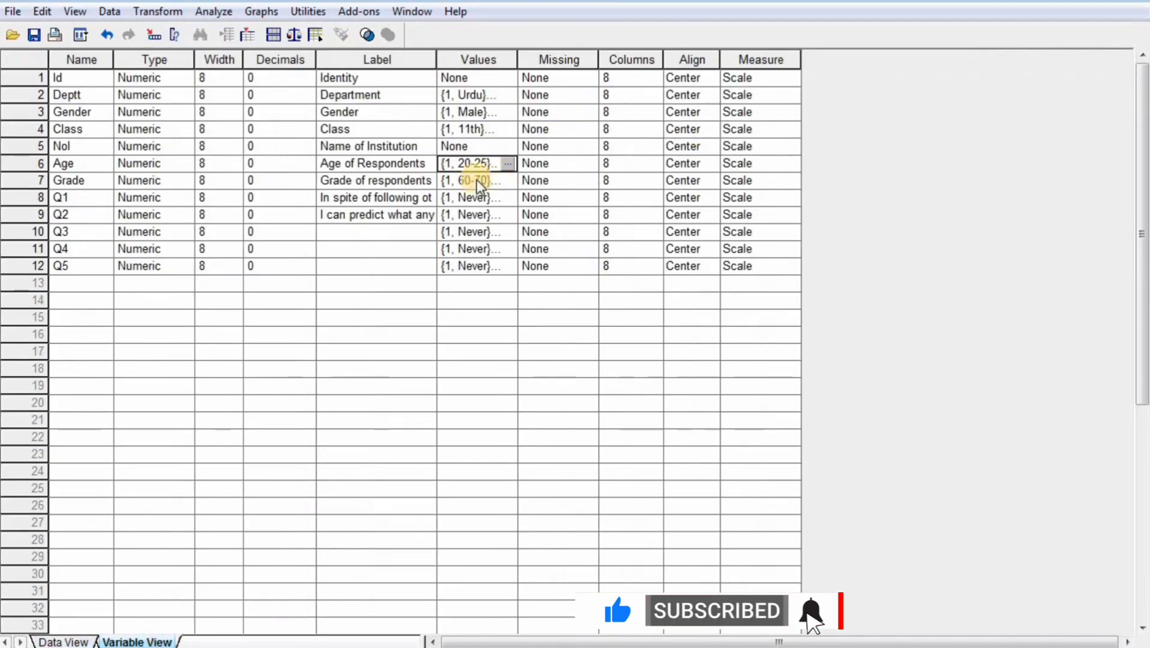
{"action": "left_click", "coordinate": [509, 180]}
{"action": "left_click", "coordinate": [510, 180]}
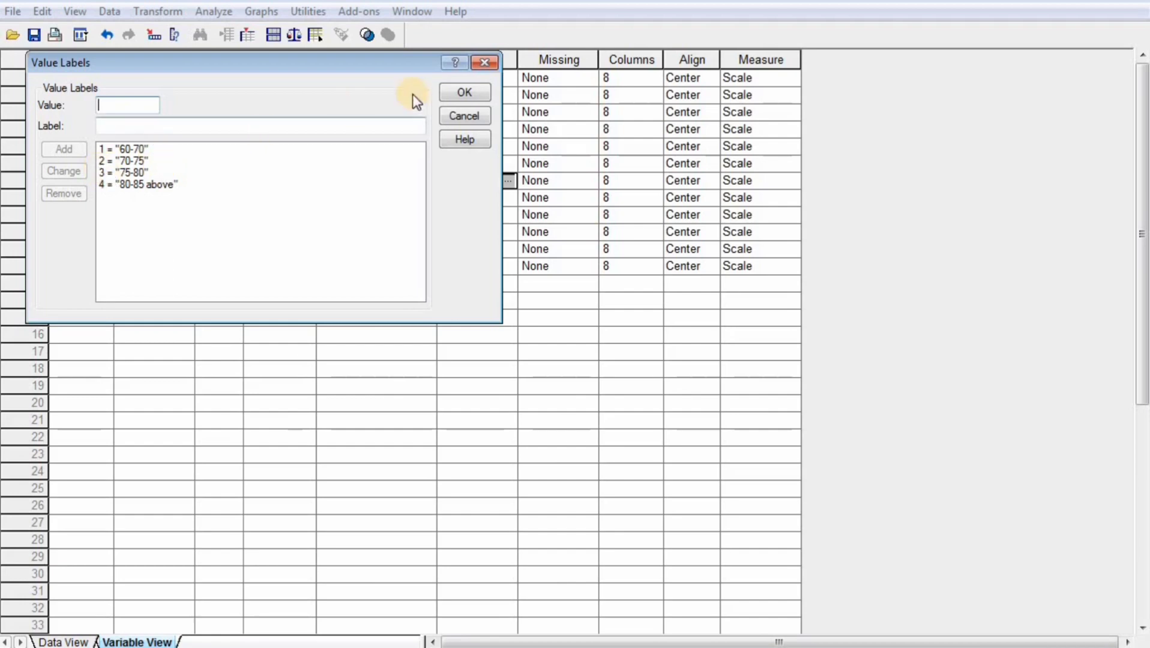
{"action": "left_click", "coordinate": [485, 63]}
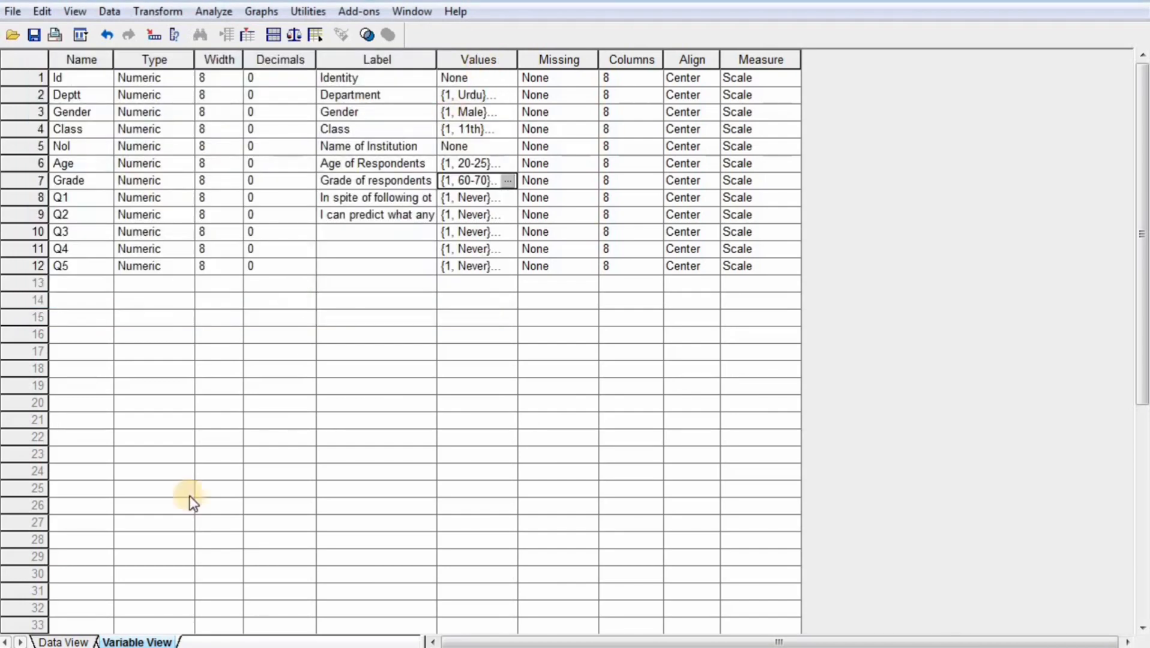
{"action": "left_click", "coordinate": [66, 641]}
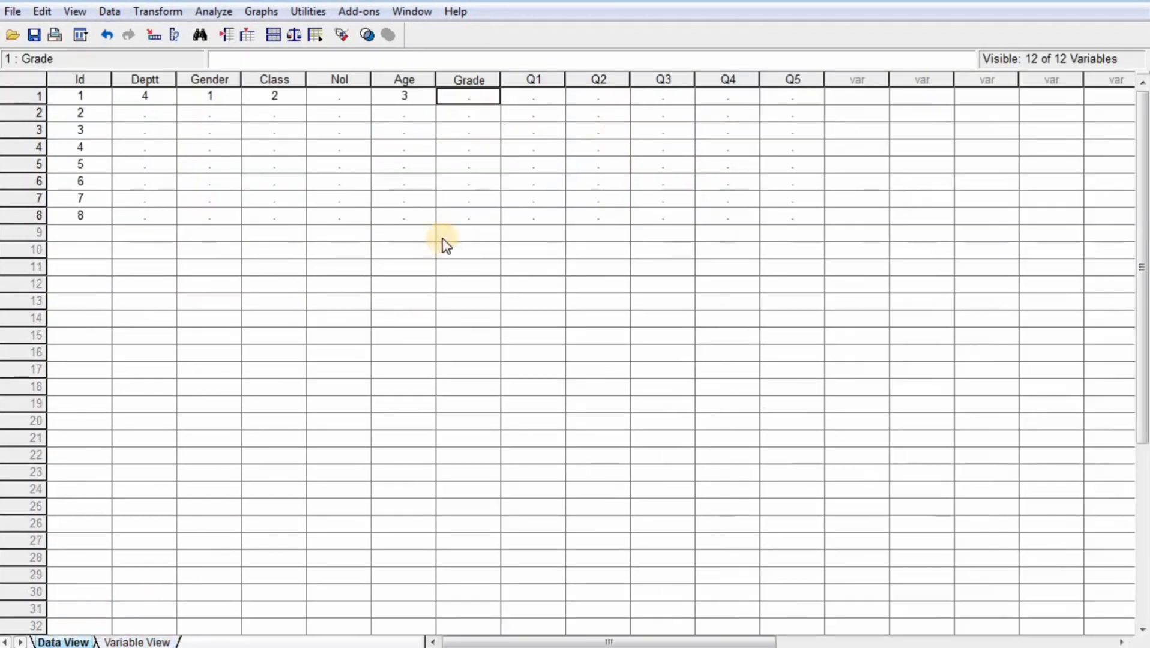
{"action": "type", "text": "2"}
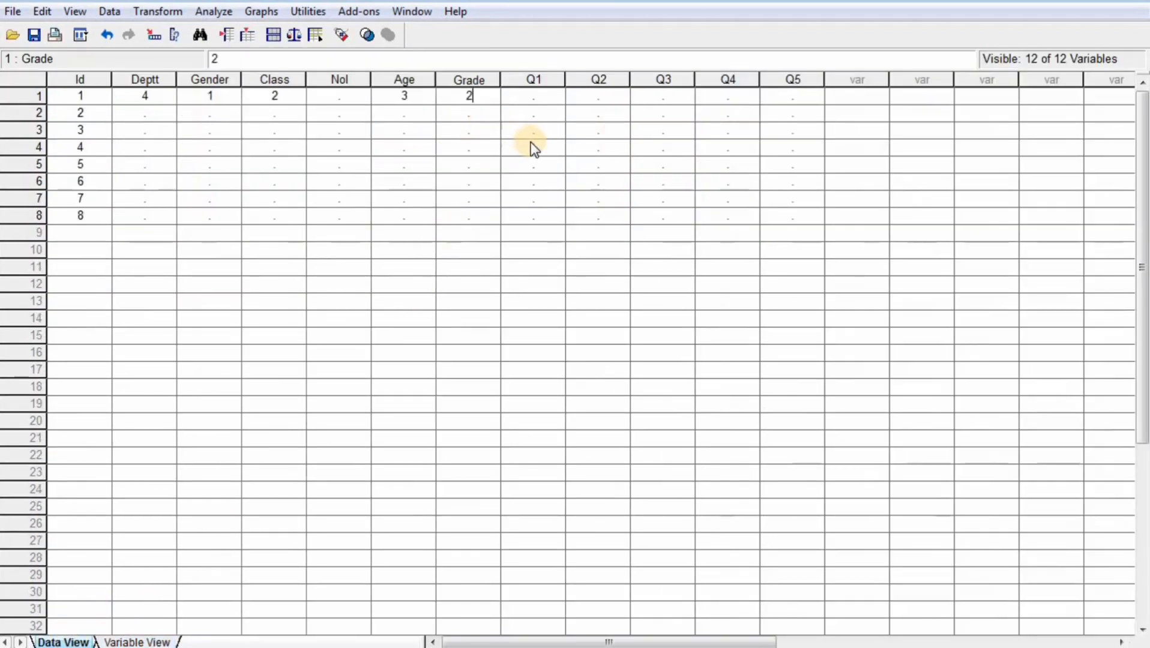
{"action": "left_click", "coordinate": [532, 144]}
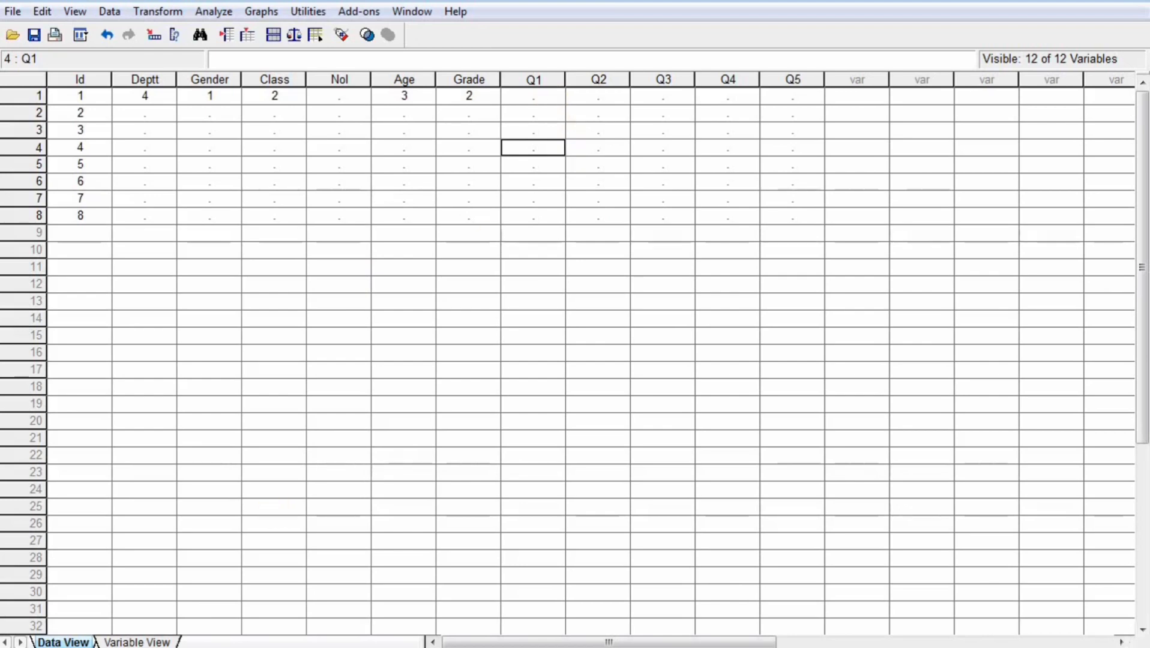
Check the response codes in Q1's value labels and enter Q1 code 2 for the first case.
{"action": "left_click", "coordinate": [137, 642]}
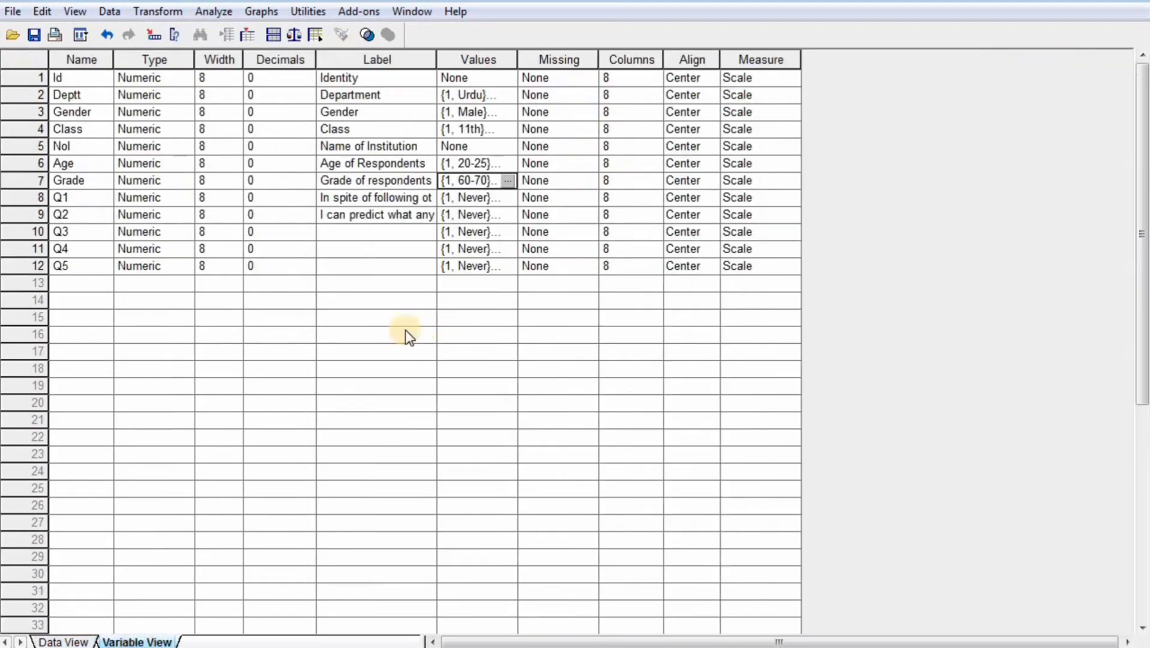
{"action": "left_click", "coordinate": [513, 201]}
{"action": "left_click", "coordinate": [513, 202]}
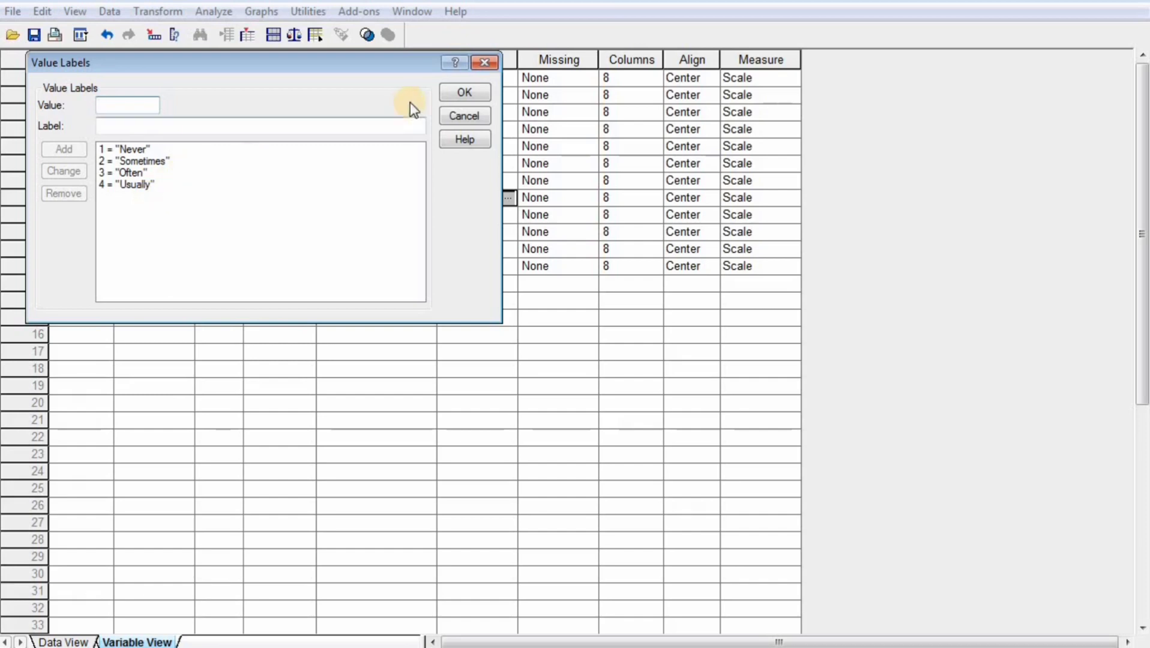
{"action": "left_click", "coordinate": [470, 91]}
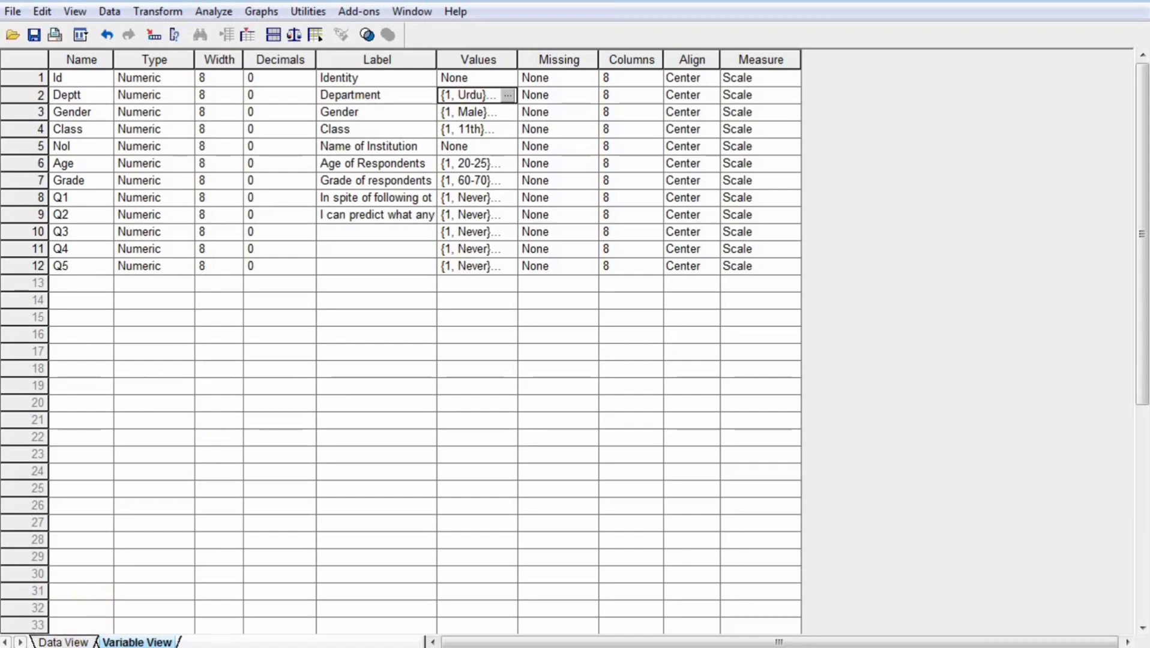
{"action": "left_click", "coordinate": [63, 642]}
{"action": "left_click", "coordinate": [524, 96]}
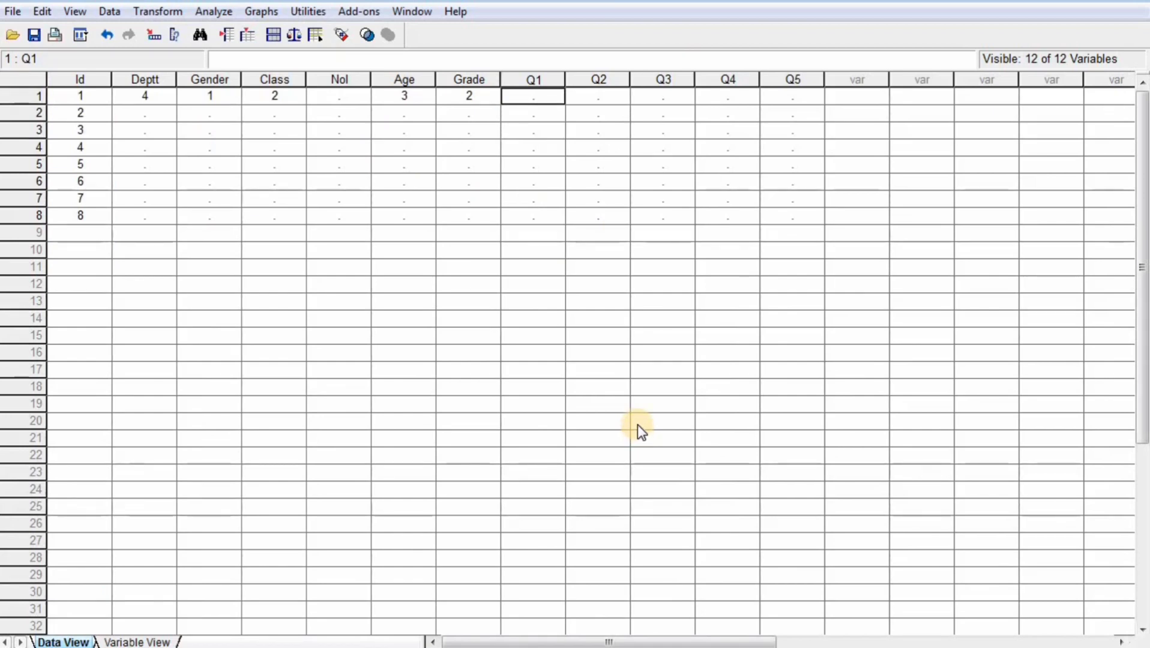
{"action": "type", "text": "2"}
{"action": "left_click", "coordinate": [654, 349]}
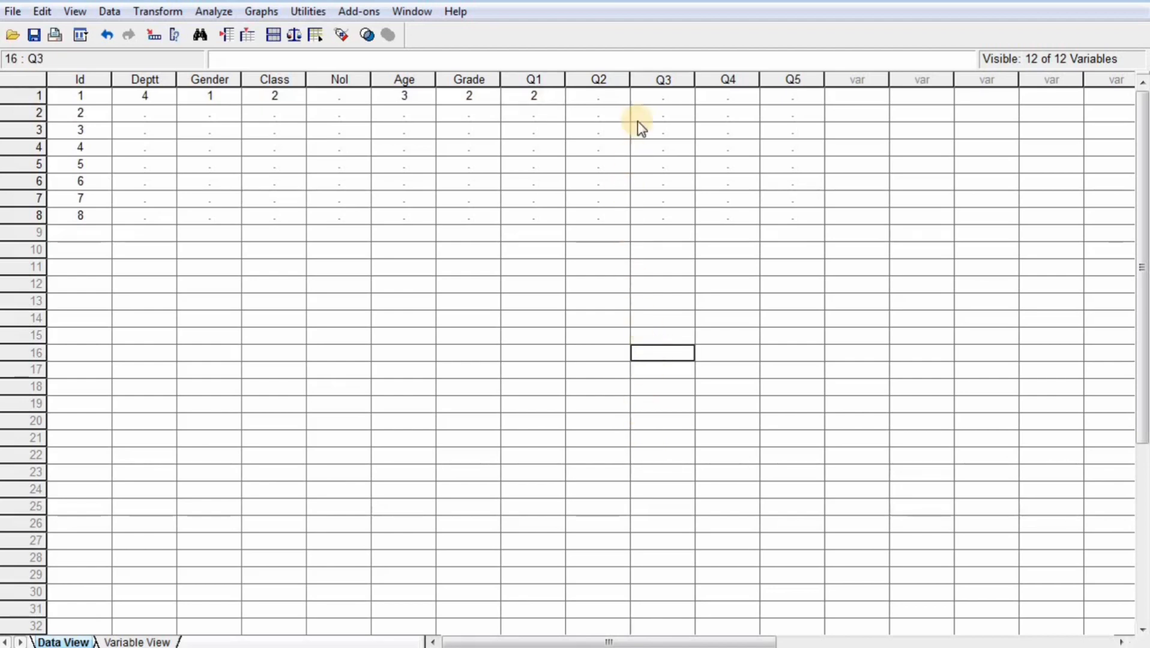
Enter Q2 code 1 and Q3 code 3 for the first case.
{"action": "left_click", "coordinate": [613, 99]}
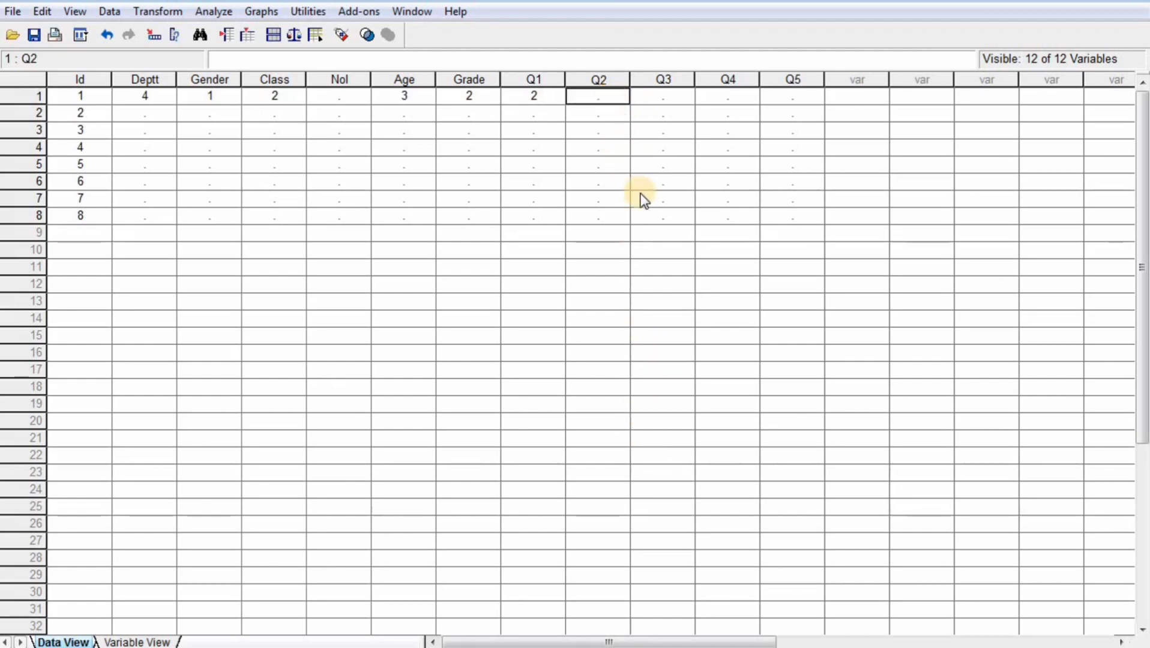
{"action": "type", "text": "1"}
{"action": "left_click", "coordinate": [648, 206]}
{"action": "left_click", "coordinate": [660, 101]}
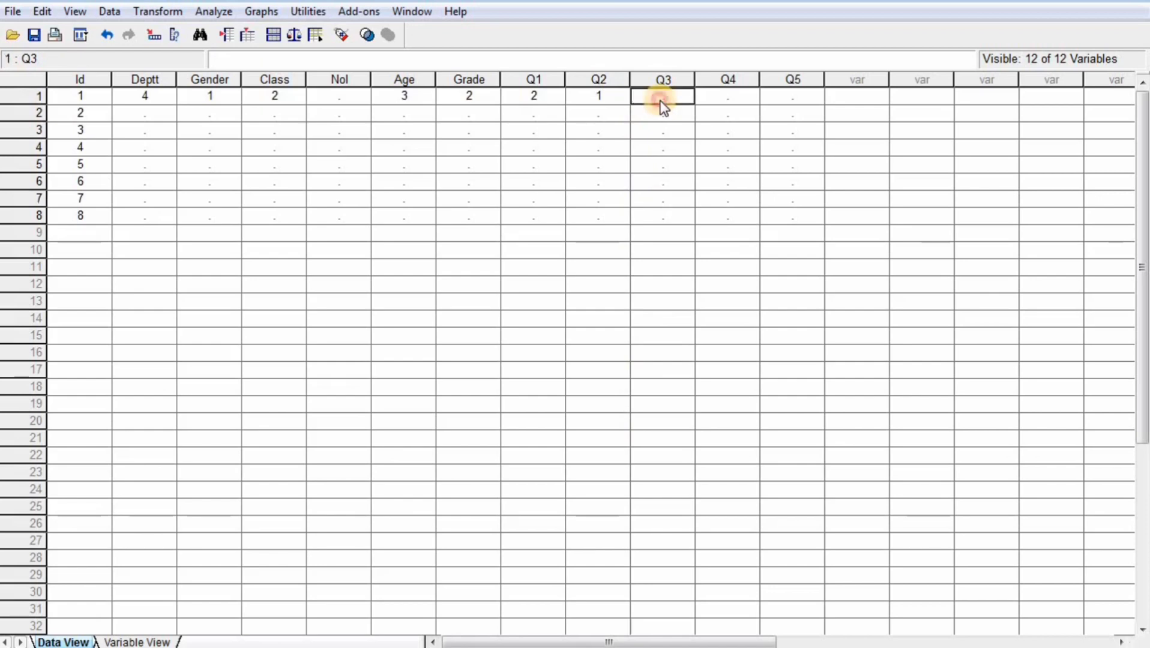
{"action": "type", "text": "3"}
{"action": "left_click", "coordinate": [667, 216]}
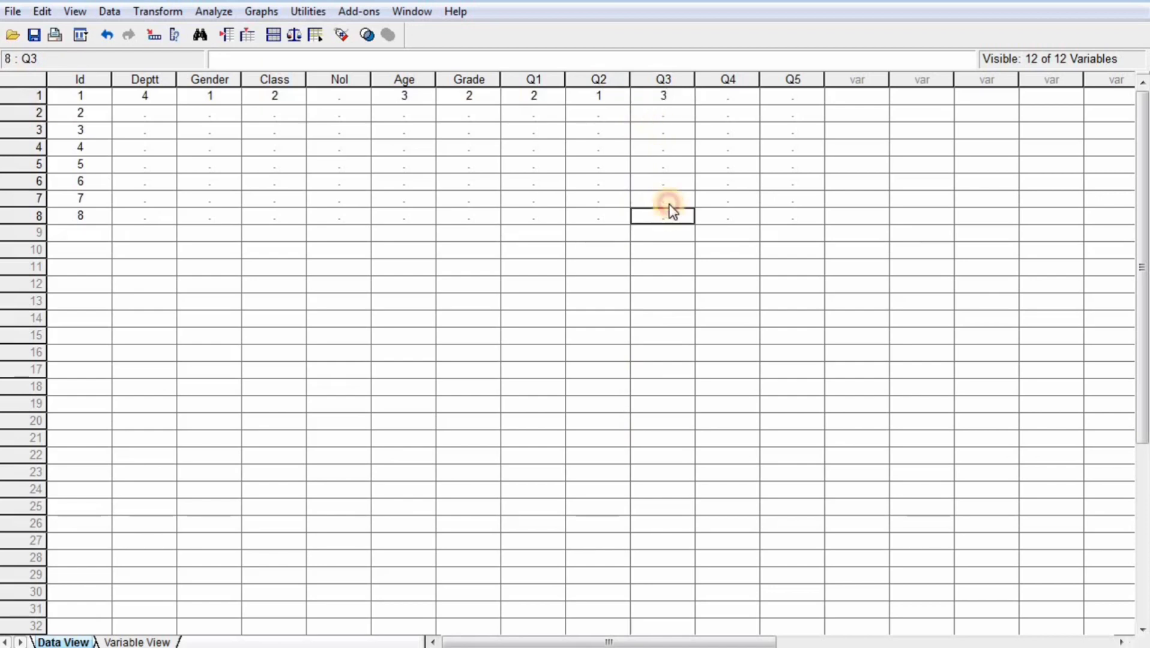
Enter Q4 code 4 and Q5 code 1 for the first case.
{"action": "left_click", "coordinate": [717, 99]}
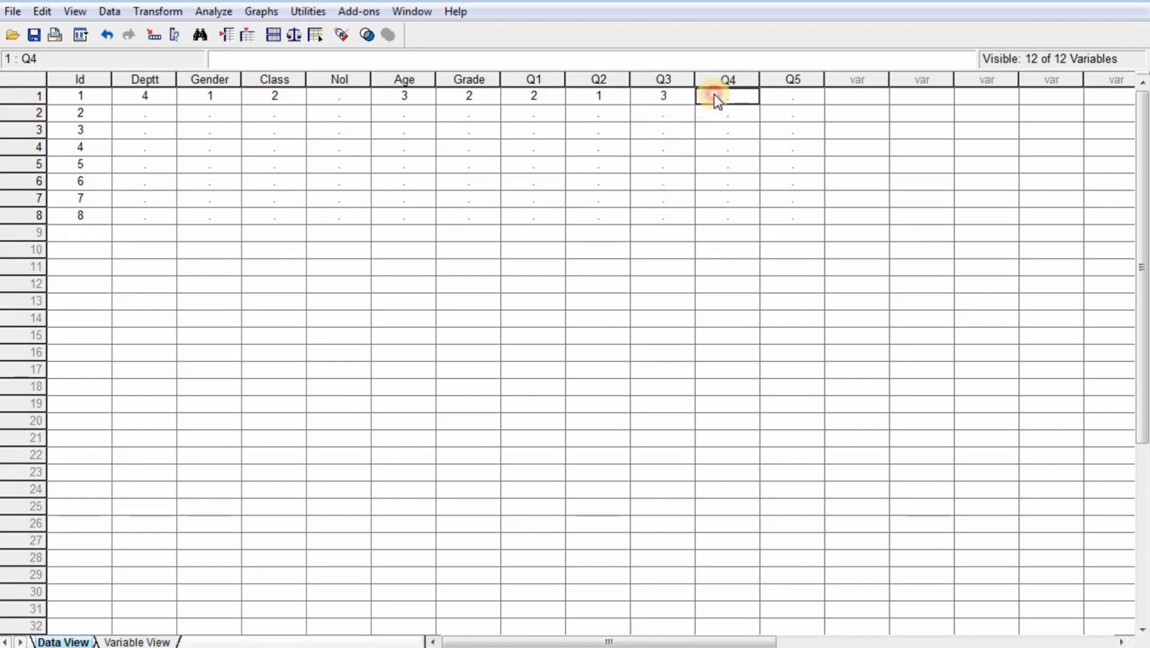
{"action": "type", "text": "4"}
{"action": "left_click", "coordinate": [716, 255]}
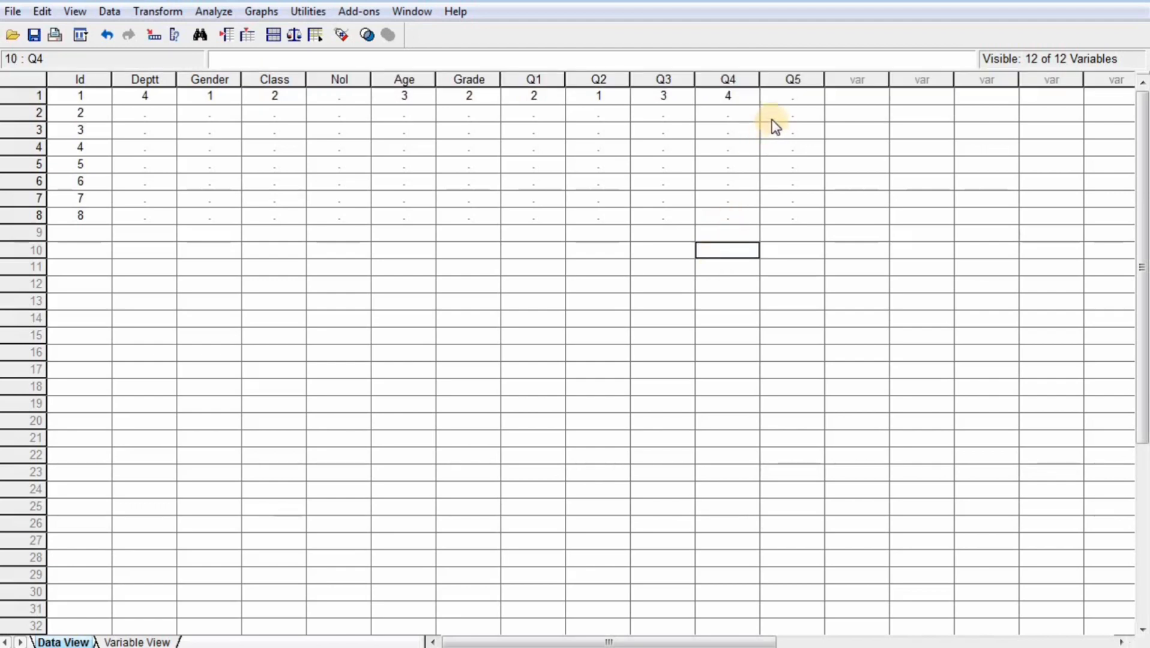
{"action": "left_click", "coordinate": [785, 99]}
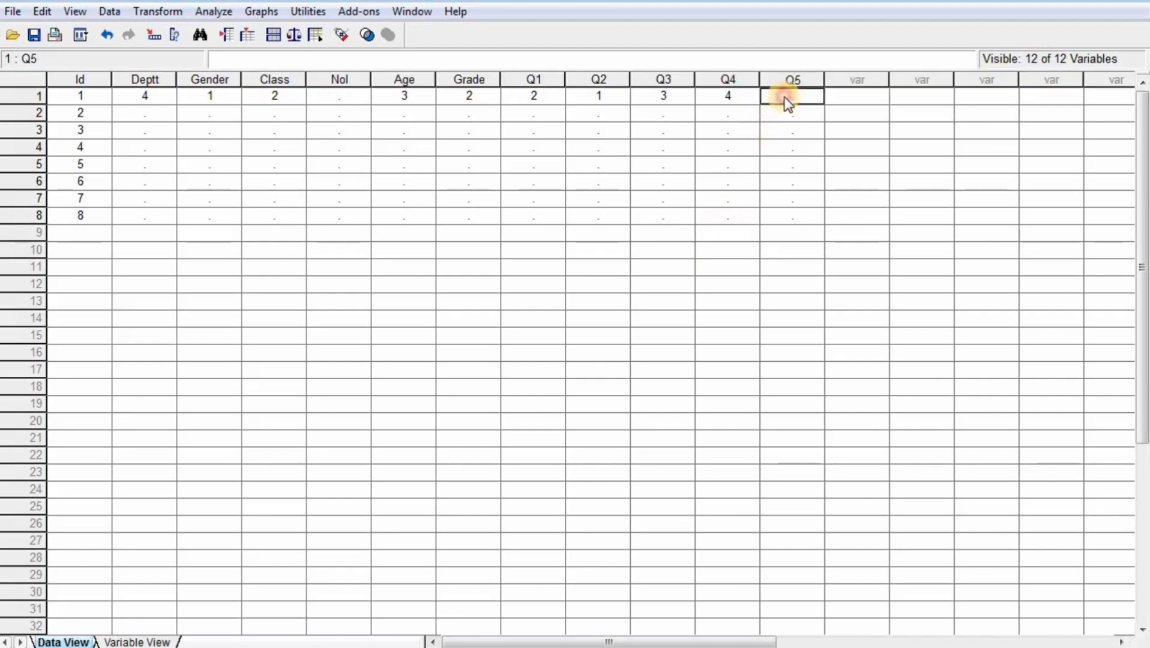
{"action": "type", "text": "1"}
{"action": "left_click", "coordinate": [773, 197]}
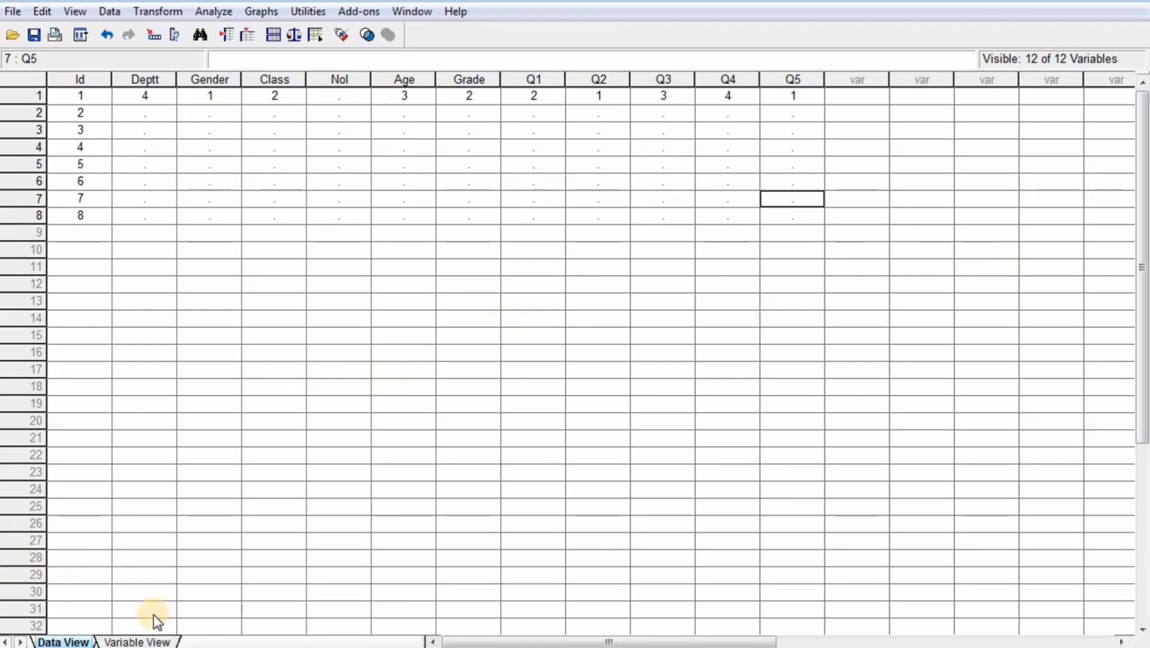
Review the names of the defined variables, including the demographic ones from Deptt to Grade and the scale items from Q1 onward.
{"action": "left_click", "coordinate": [138, 642]}
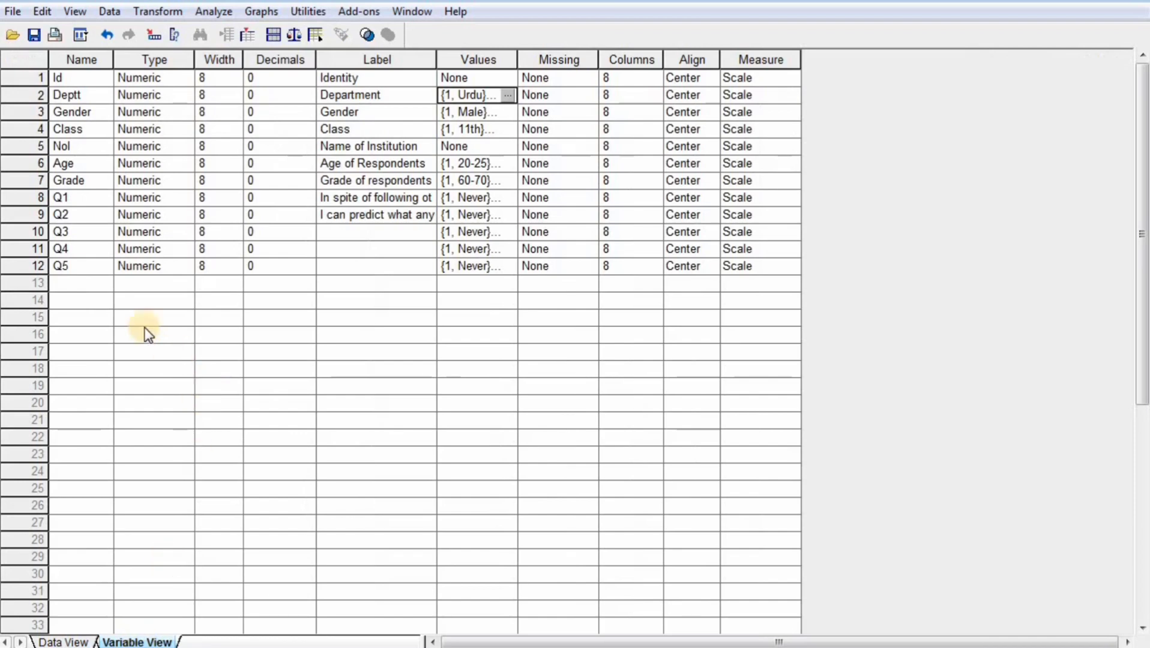
{"action": "left_click_drag", "start_coordinate": [70, 77], "coordinate": [64, 272]}
{"action": "left_click", "coordinate": [69, 317]}
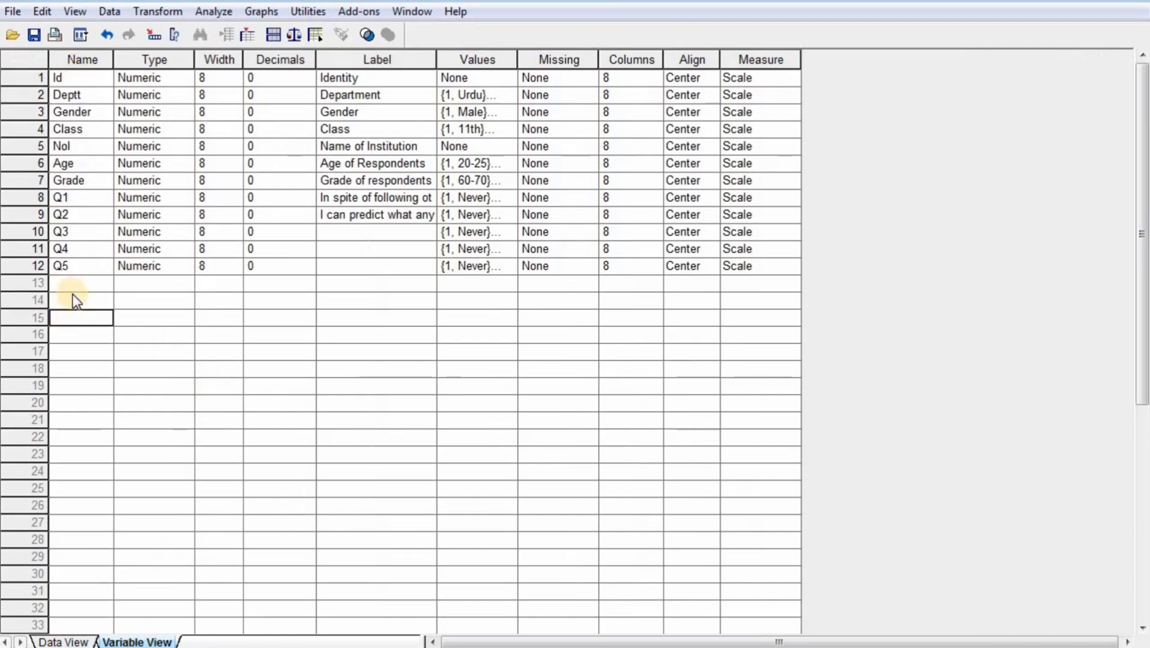
{"action": "left_click_drag", "start_coordinate": [78, 95], "coordinate": [71, 180]}
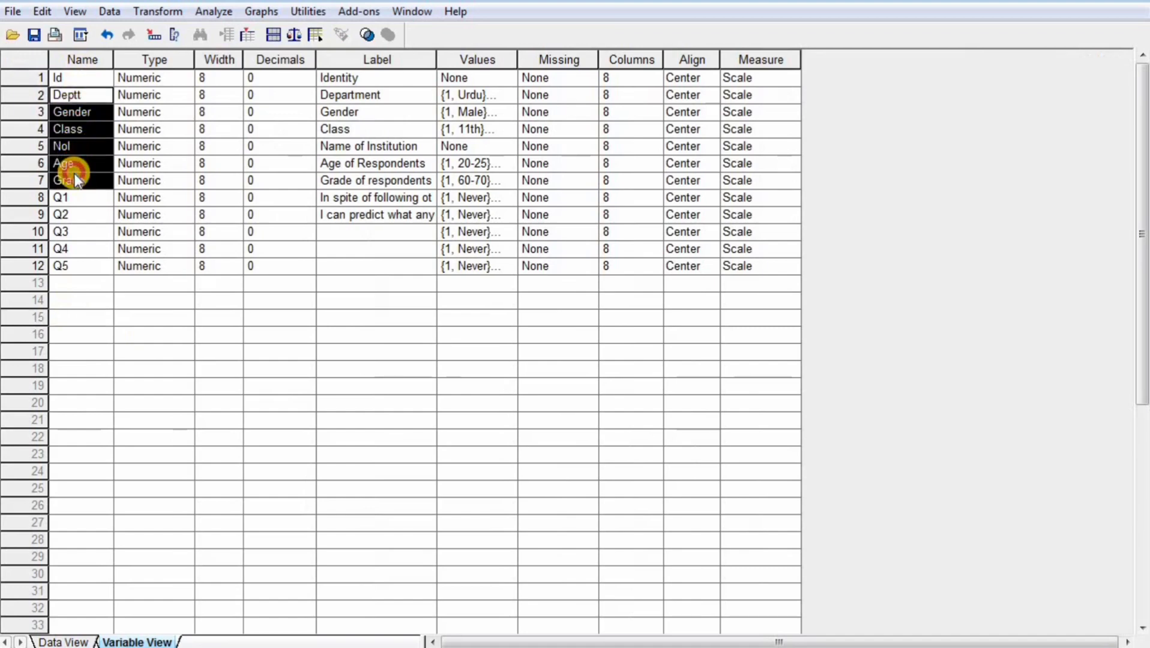
{"action": "left_click", "coordinate": [179, 386]}
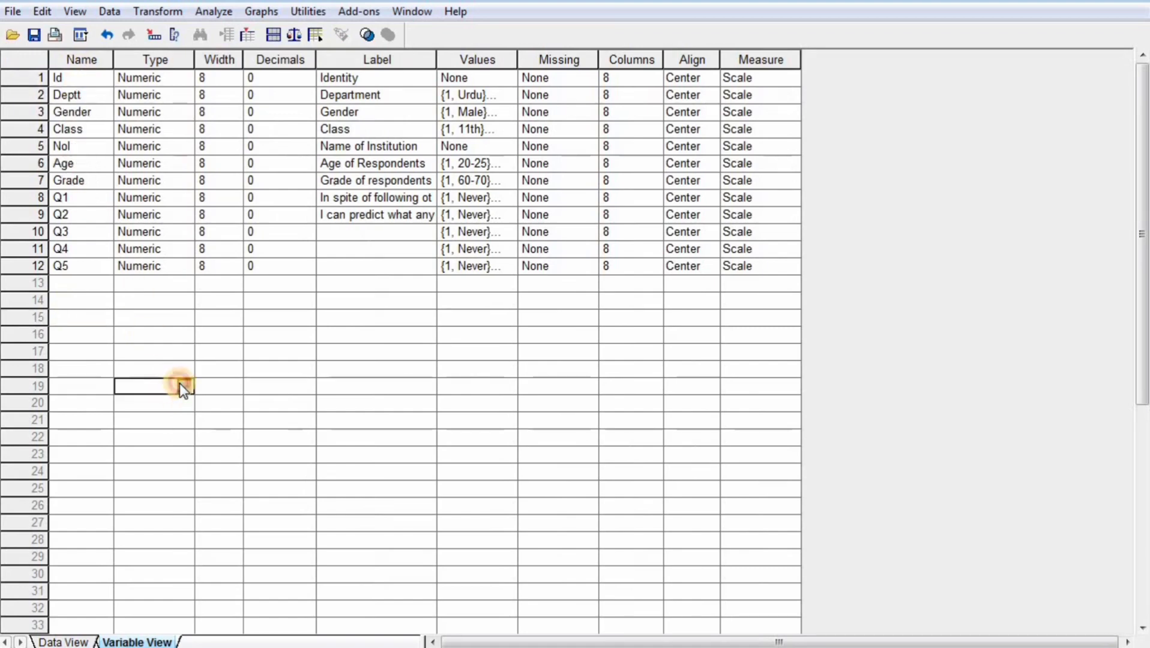
{"action": "left_click", "coordinate": [181, 386]}
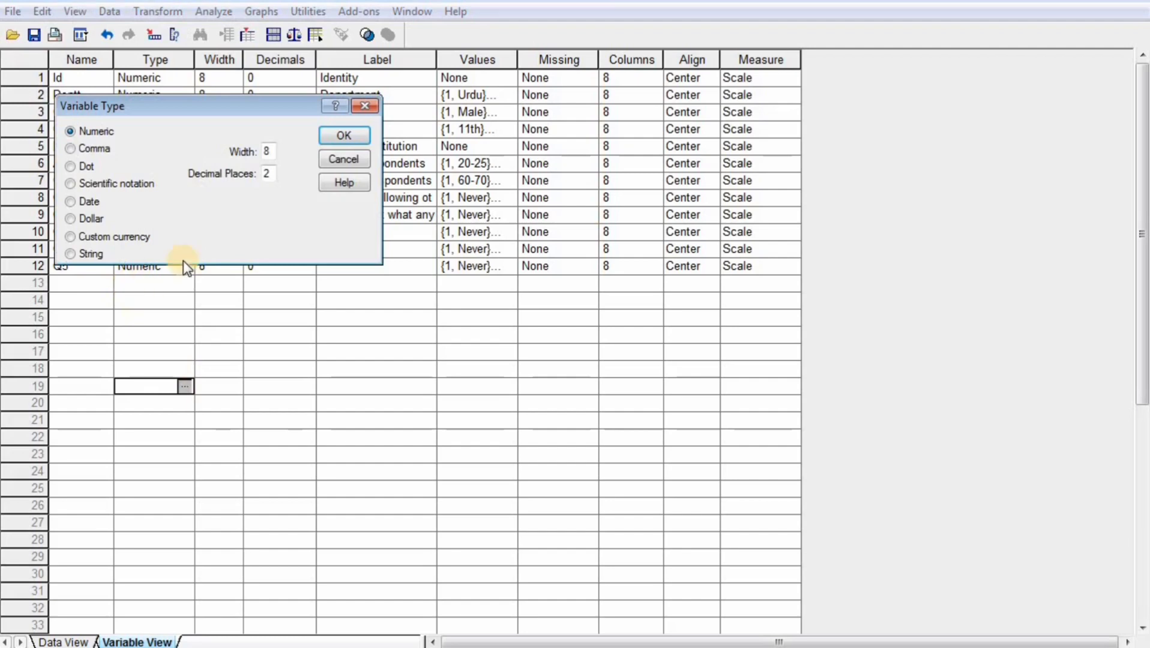
{"action": "left_click", "coordinate": [342, 161]}
{"action": "left_click", "coordinate": [181, 321]}
{"action": "left_click", "coordinate": [184, 319]}
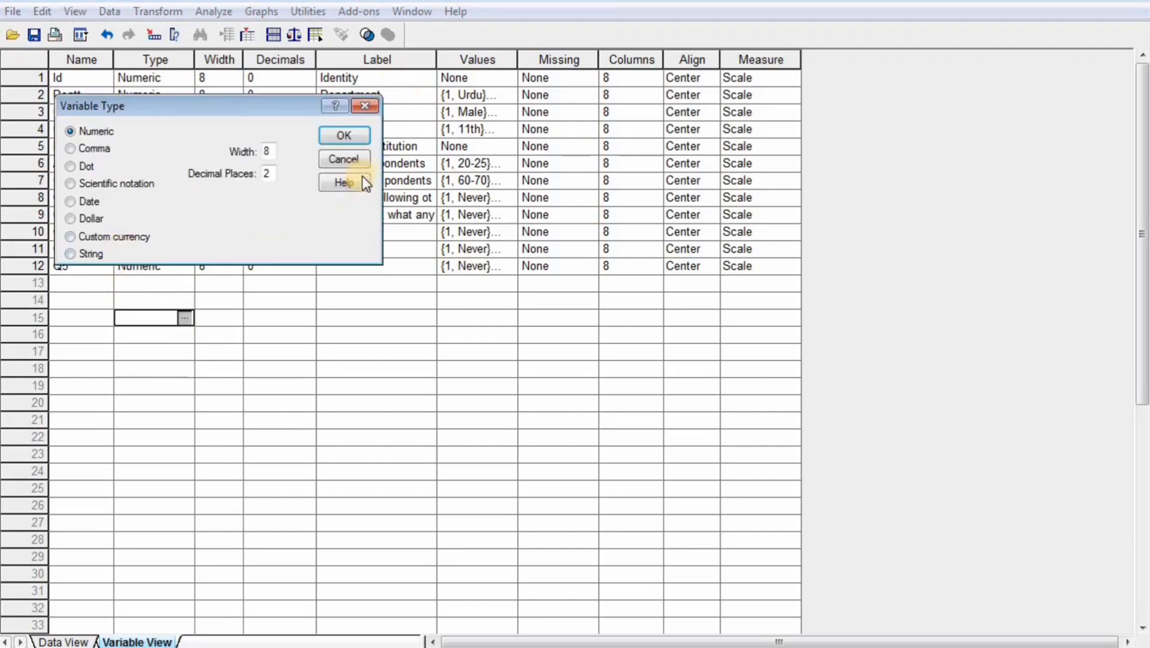
{"action": "left_click", "coordinate": [358, 158]}
{"action": "left_click", "coordinate": [83, 300]}
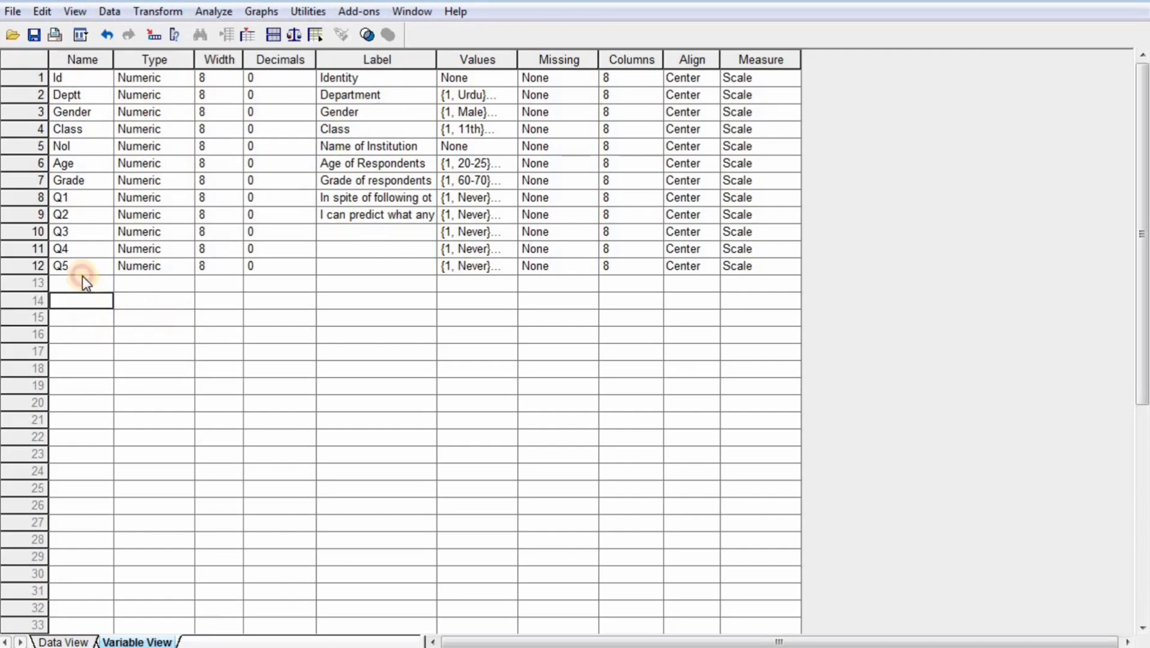
{"action": "left_click_drag", "start_coordinate": [93, 206], "coordinate": [86, 257]}
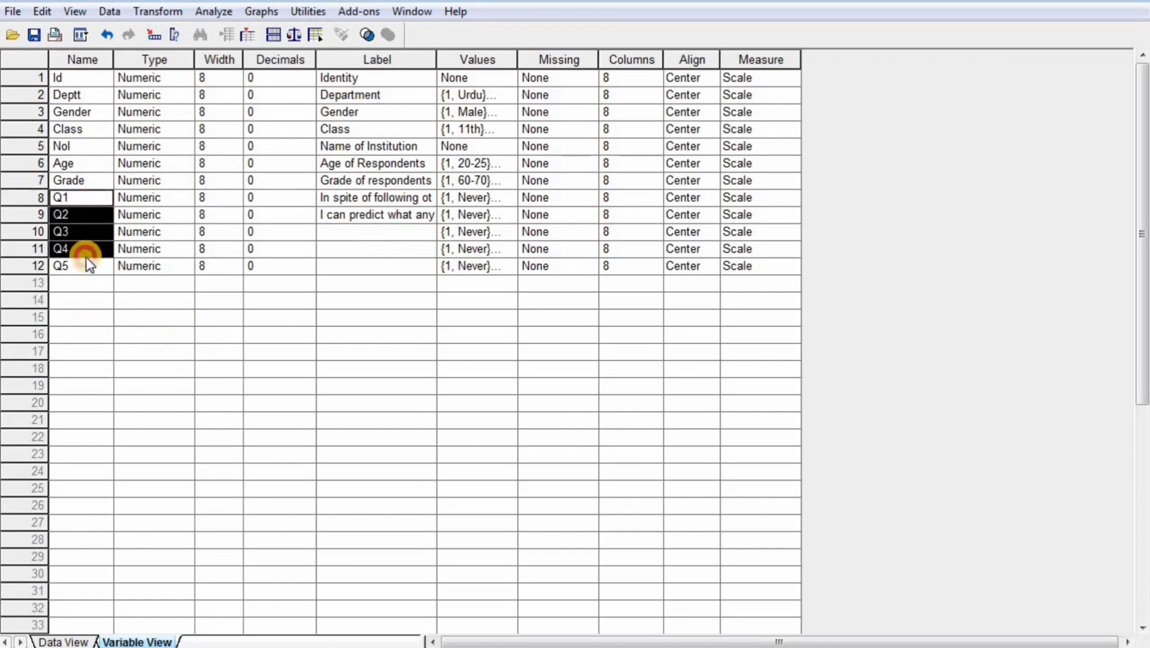